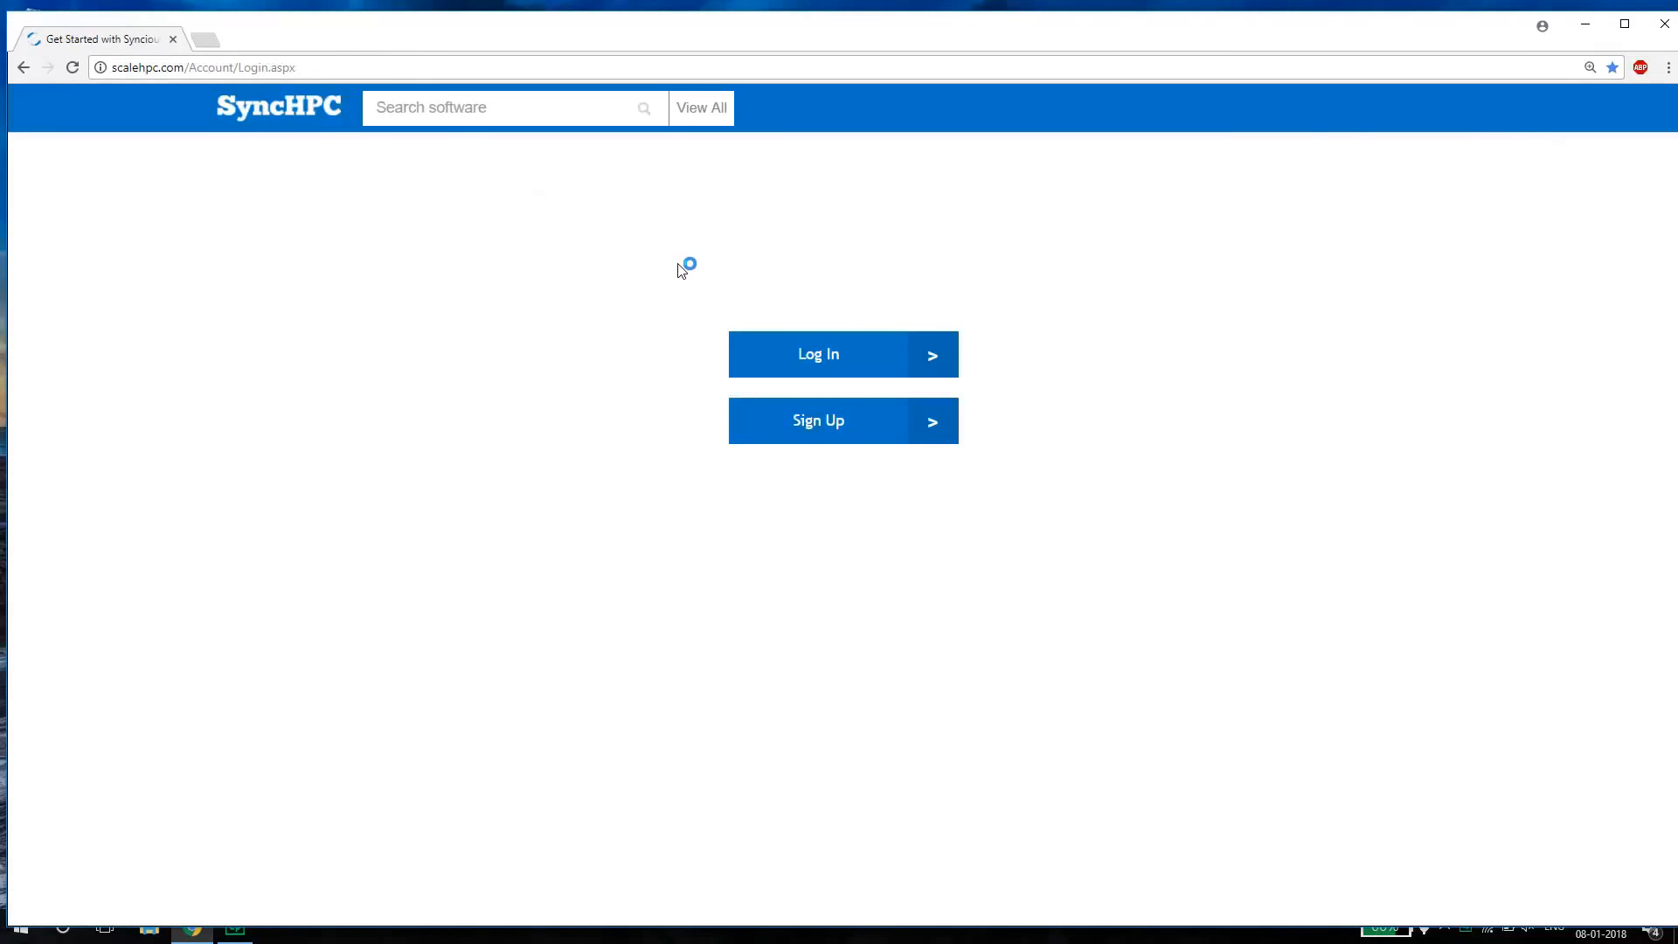
Log in to SyncHPC by entering the Microsoft account password, and maximize the browser window.
{"action": "left_click", "coordinate": [802, 366]}
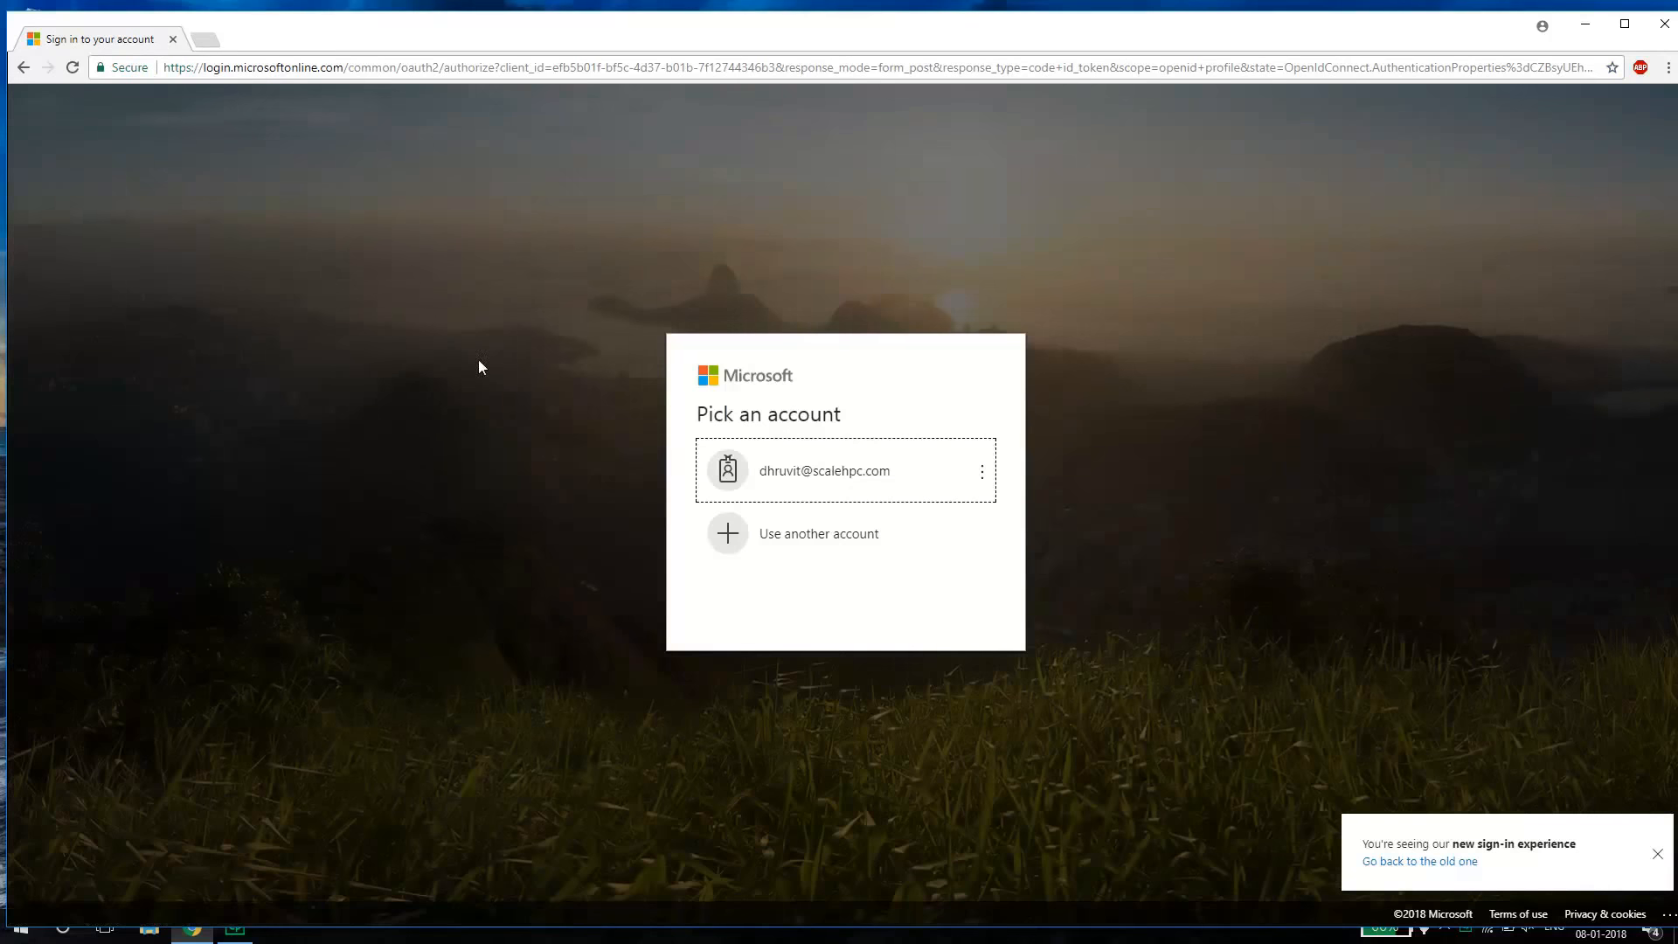
{"action": "left_click", "coordinate": [828, 472]}
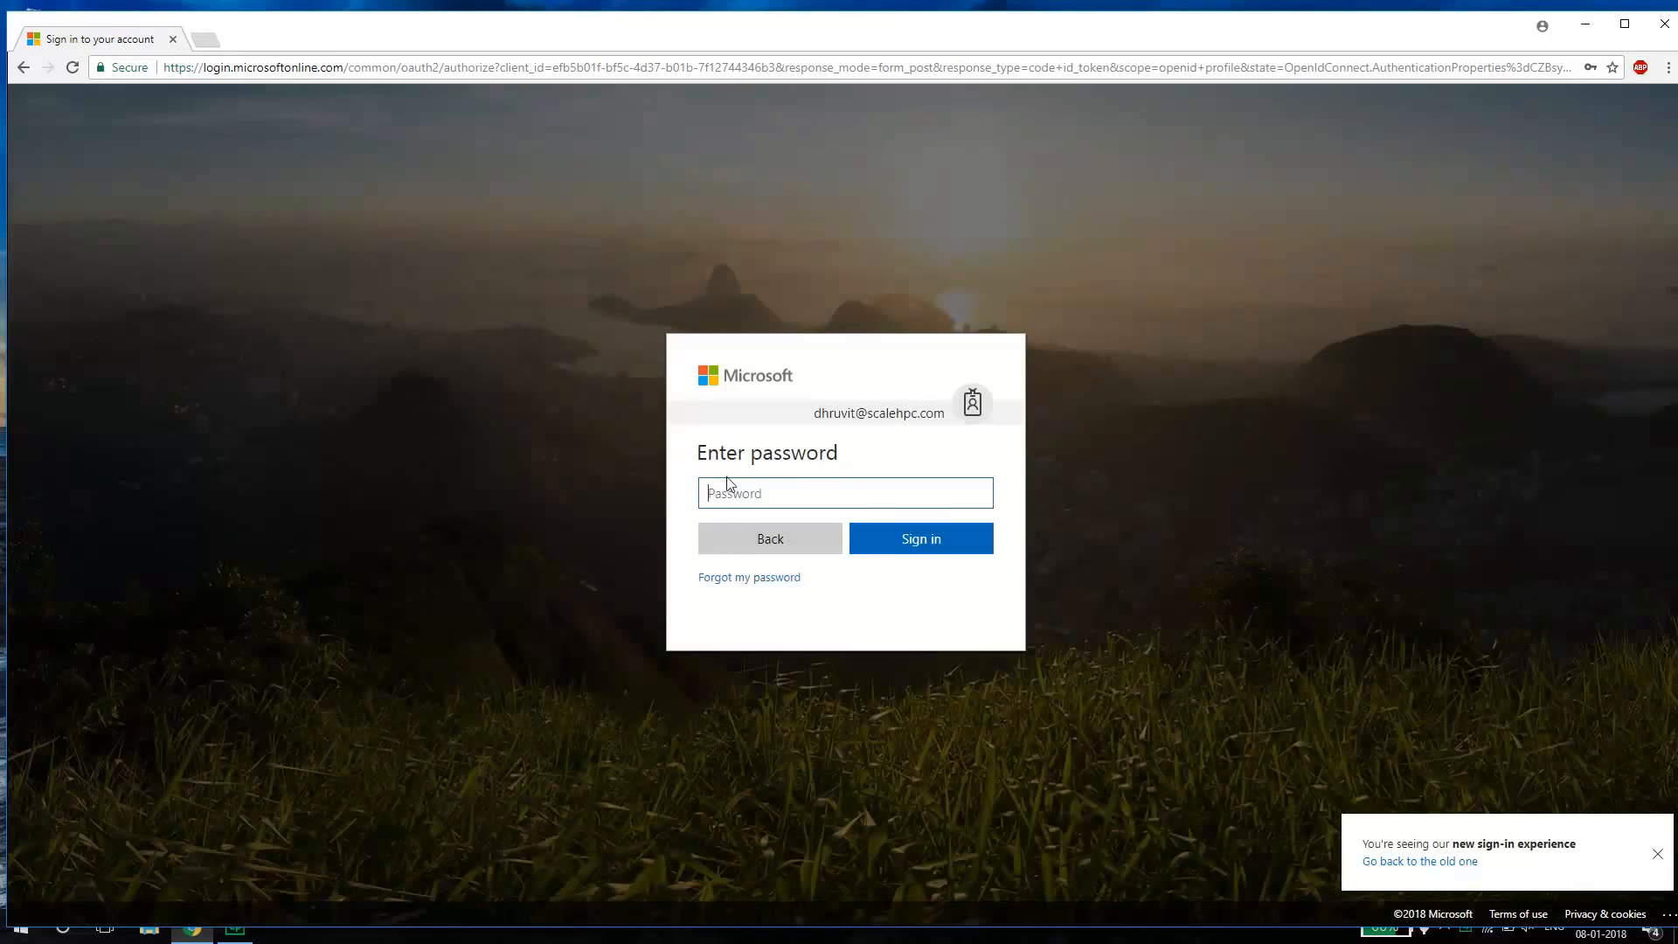
{"action": "left_click", "coordinate": [737, 492]}
{"action": "type", "text": "•"}
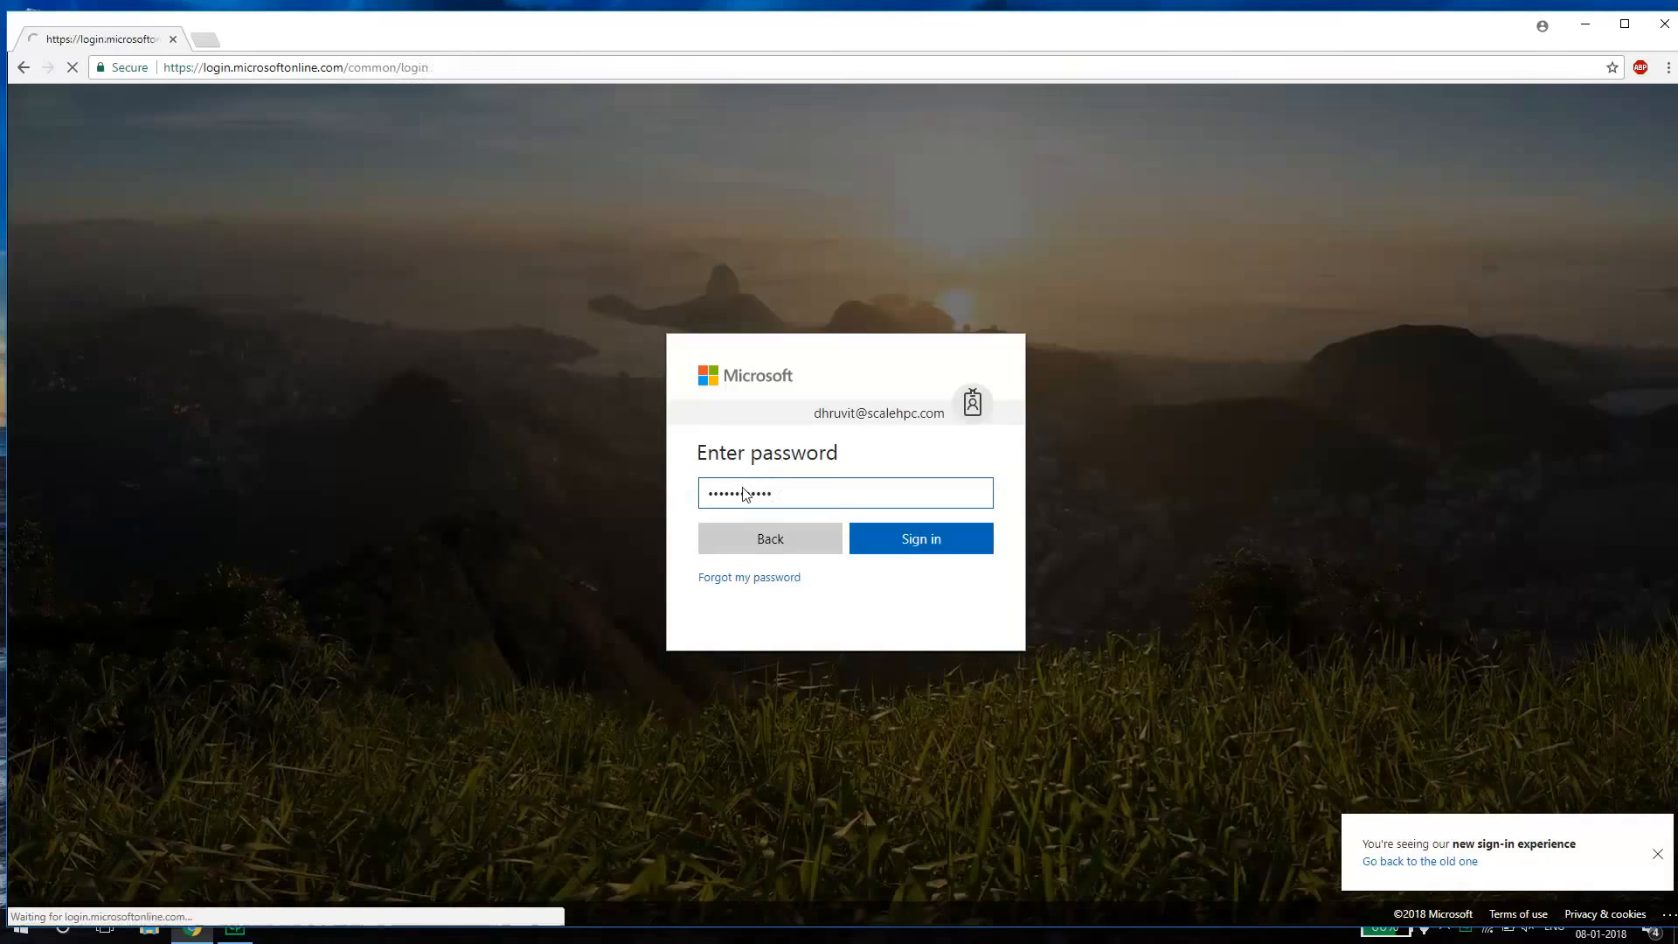
{"action": "key", "text": "Return"}
{"action": "left_click", "coordinate": [1625, 29]}
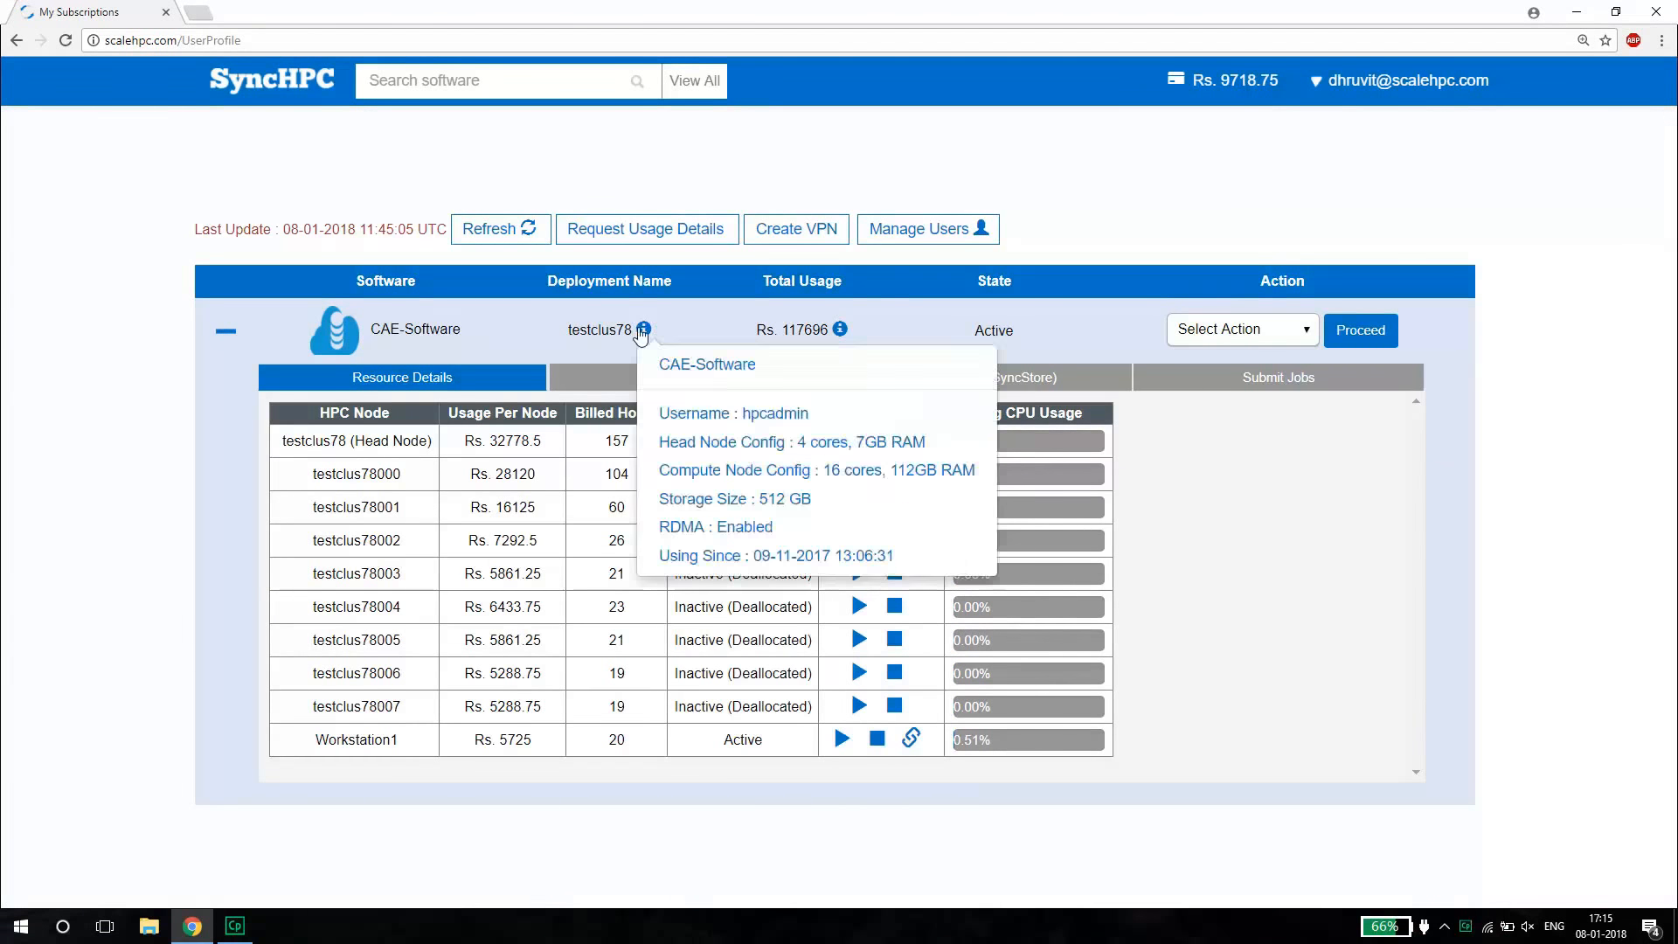
Review the testclus78 deployment configuration, the Workstation1 node and the user management list, and return to the subscriptions.
{"action": "mouse_move", "coordinate": [643, 328]}
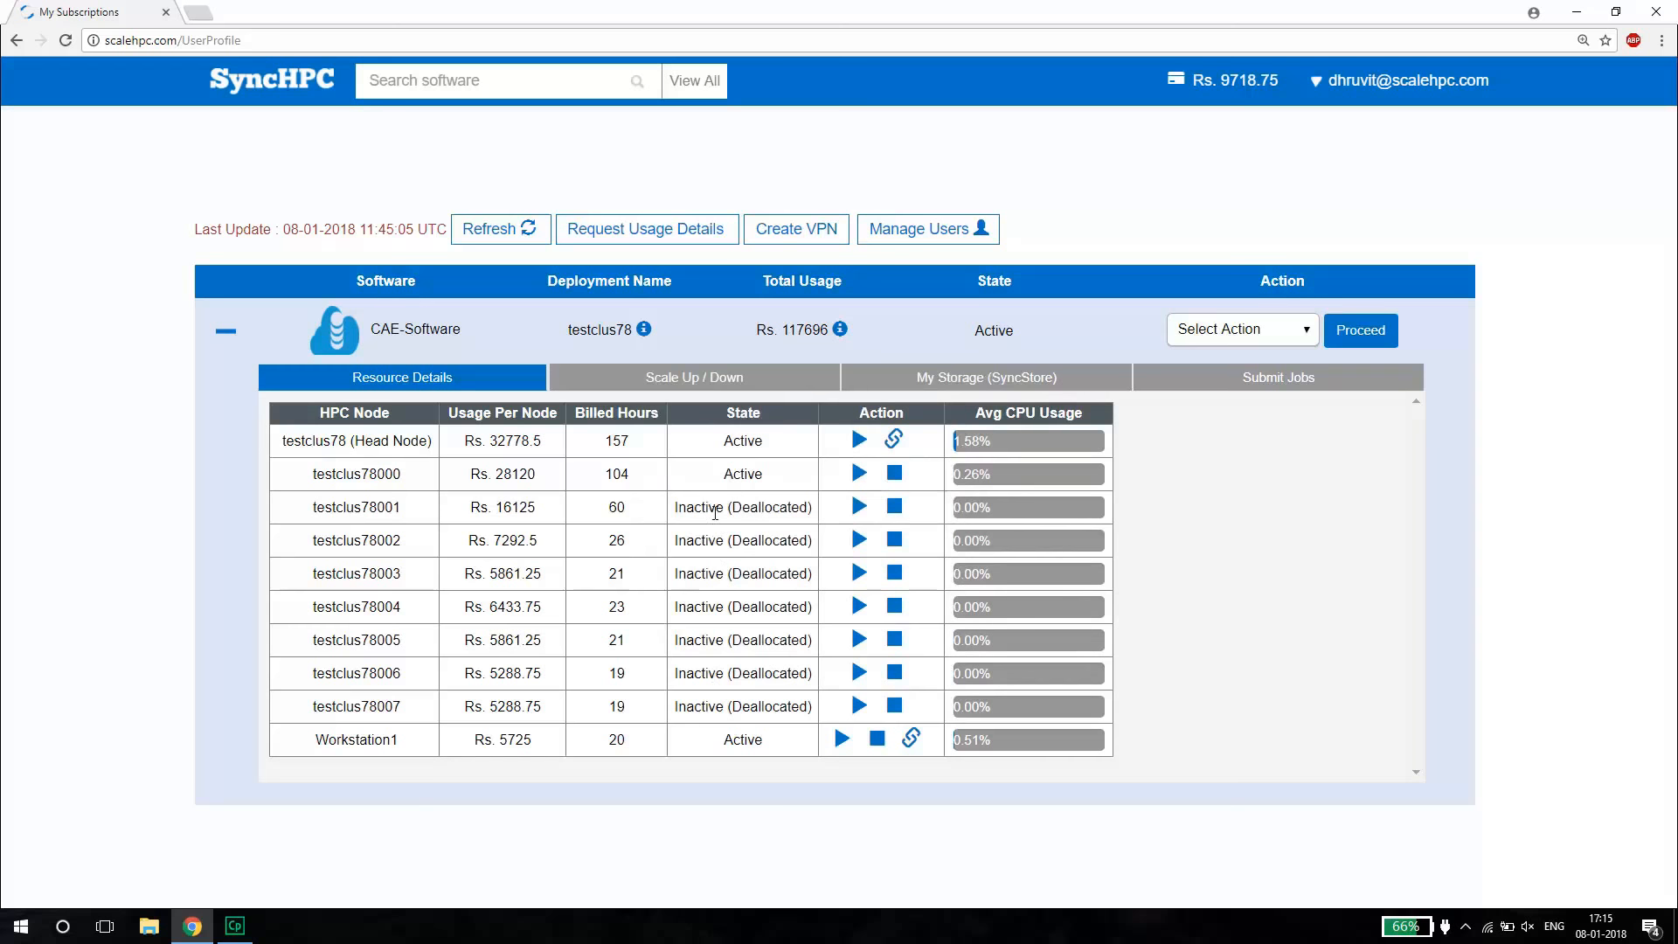
{"action": "double_click", "coordinate": [345, 737]}
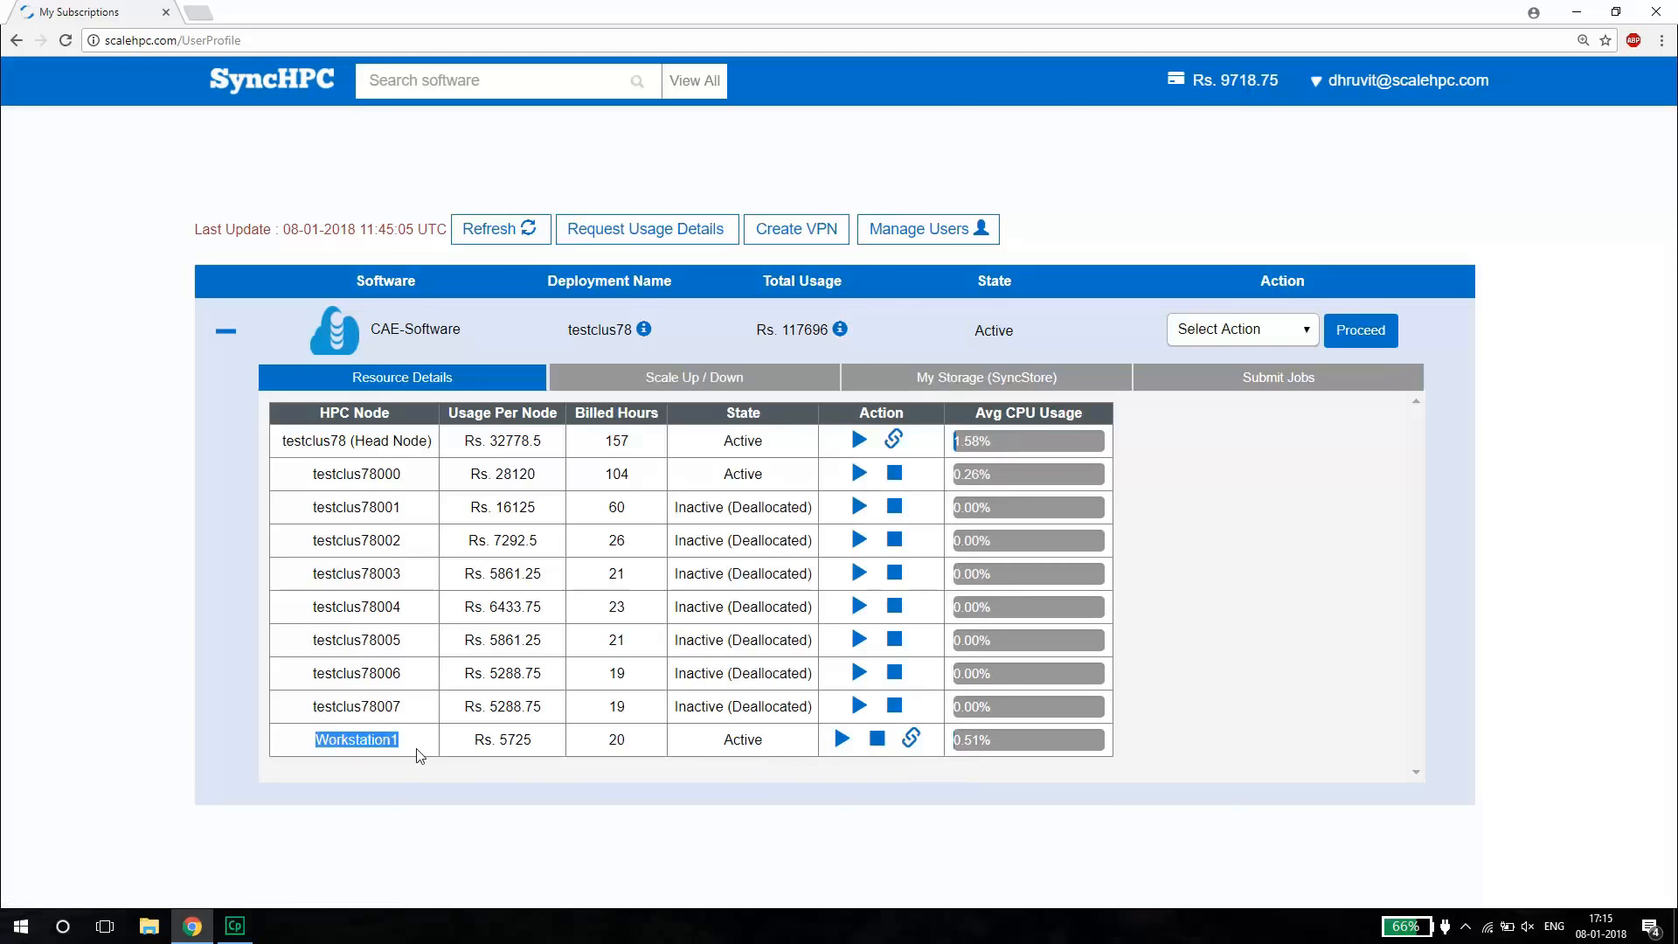
{"action": "left_click", "coordinate": [877, 230]}
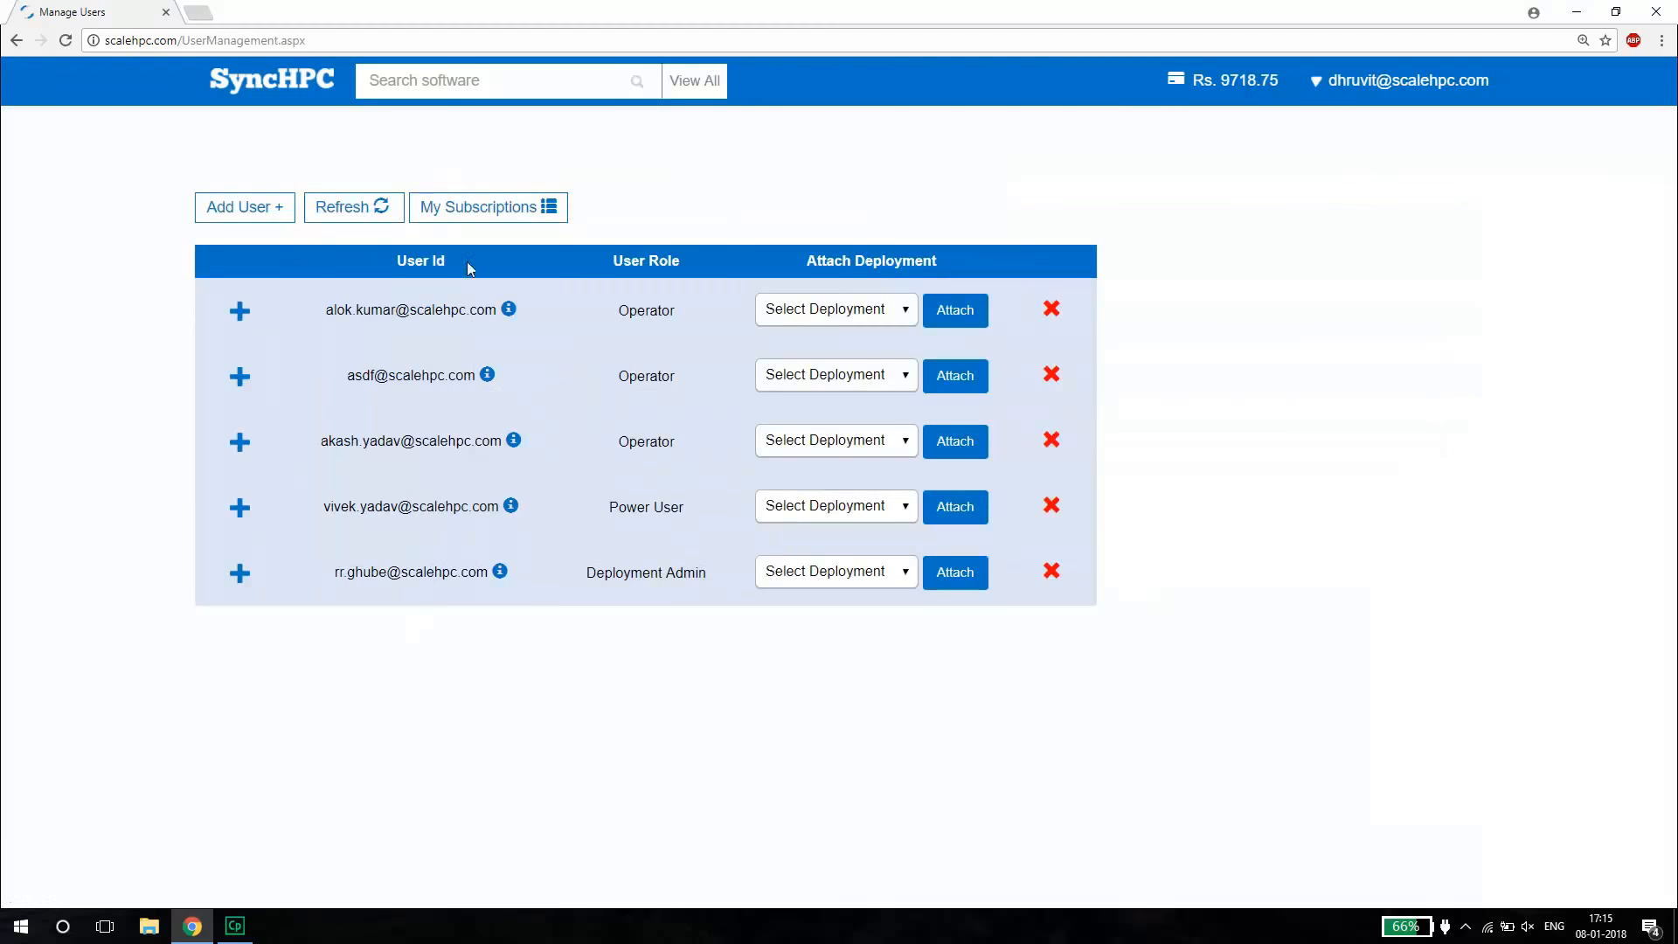
{"action": "left_click", "coordinate": [487, 209]}
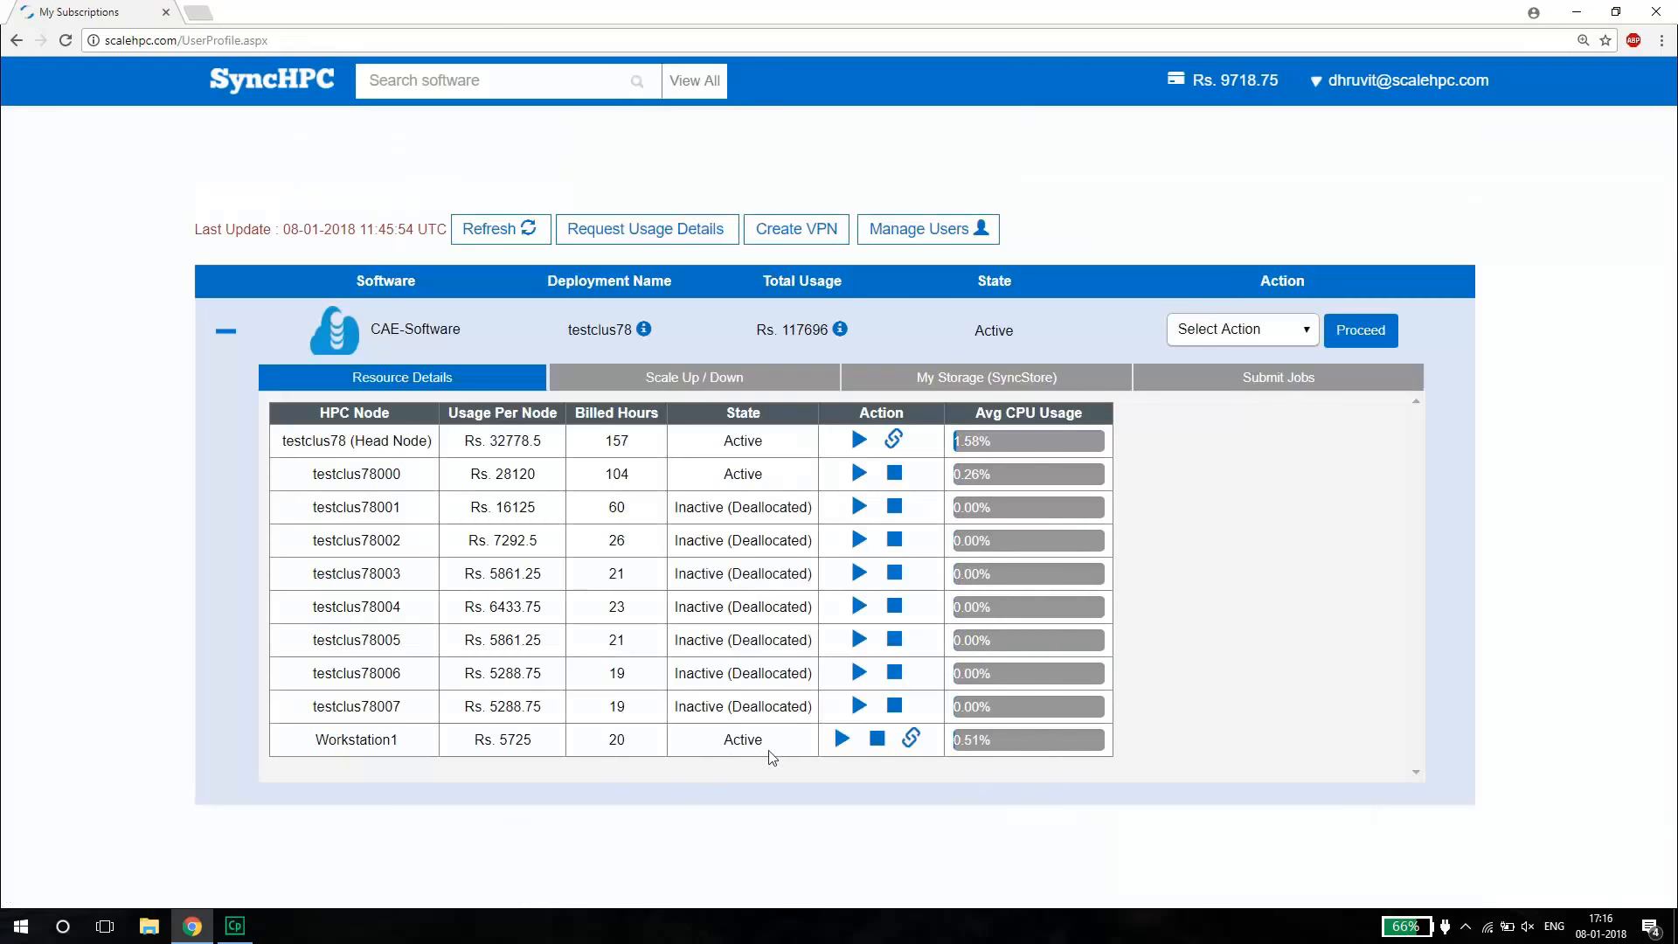
Request a connection to Workstation1 and save its Remote Desktop file to the Desktop.
{"action": "left_click", "coordinate": [911, 739]}
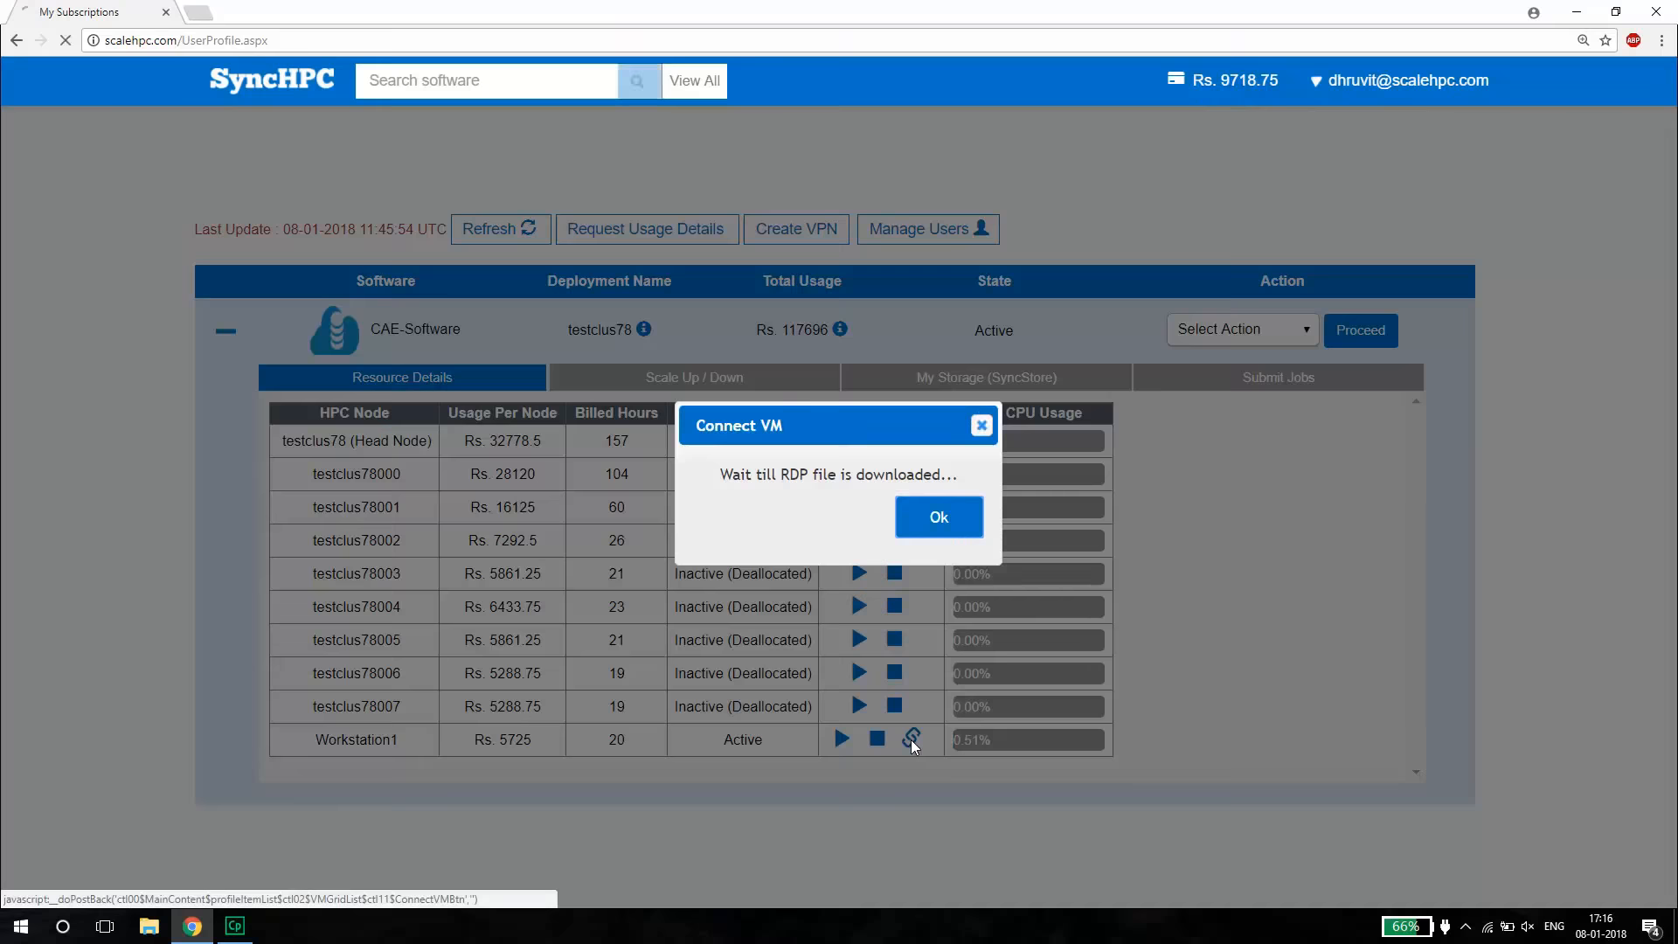
{"action": "left_click", "coordinate": [940, 529]}
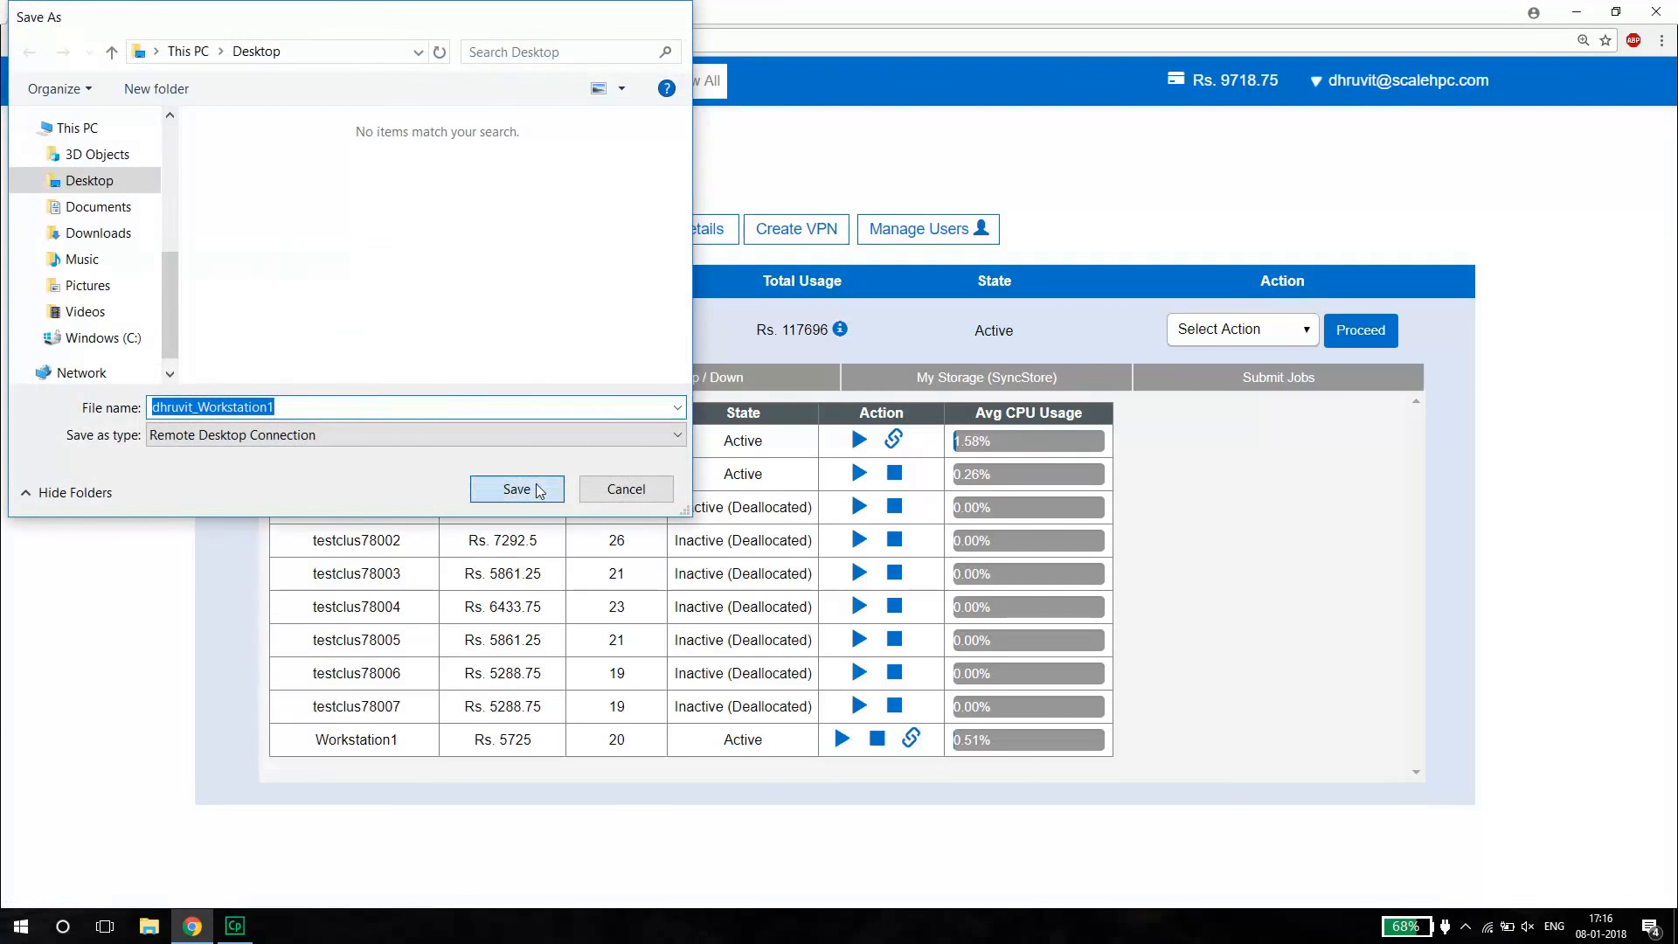
{"action": "left_click", "coordinate": [516, 489]}
Open the downloaded Remote Desktop file and sign in to the workstation with the hpcadmin account password.
{"action": "left_click", "coordinate": [142, 888]}
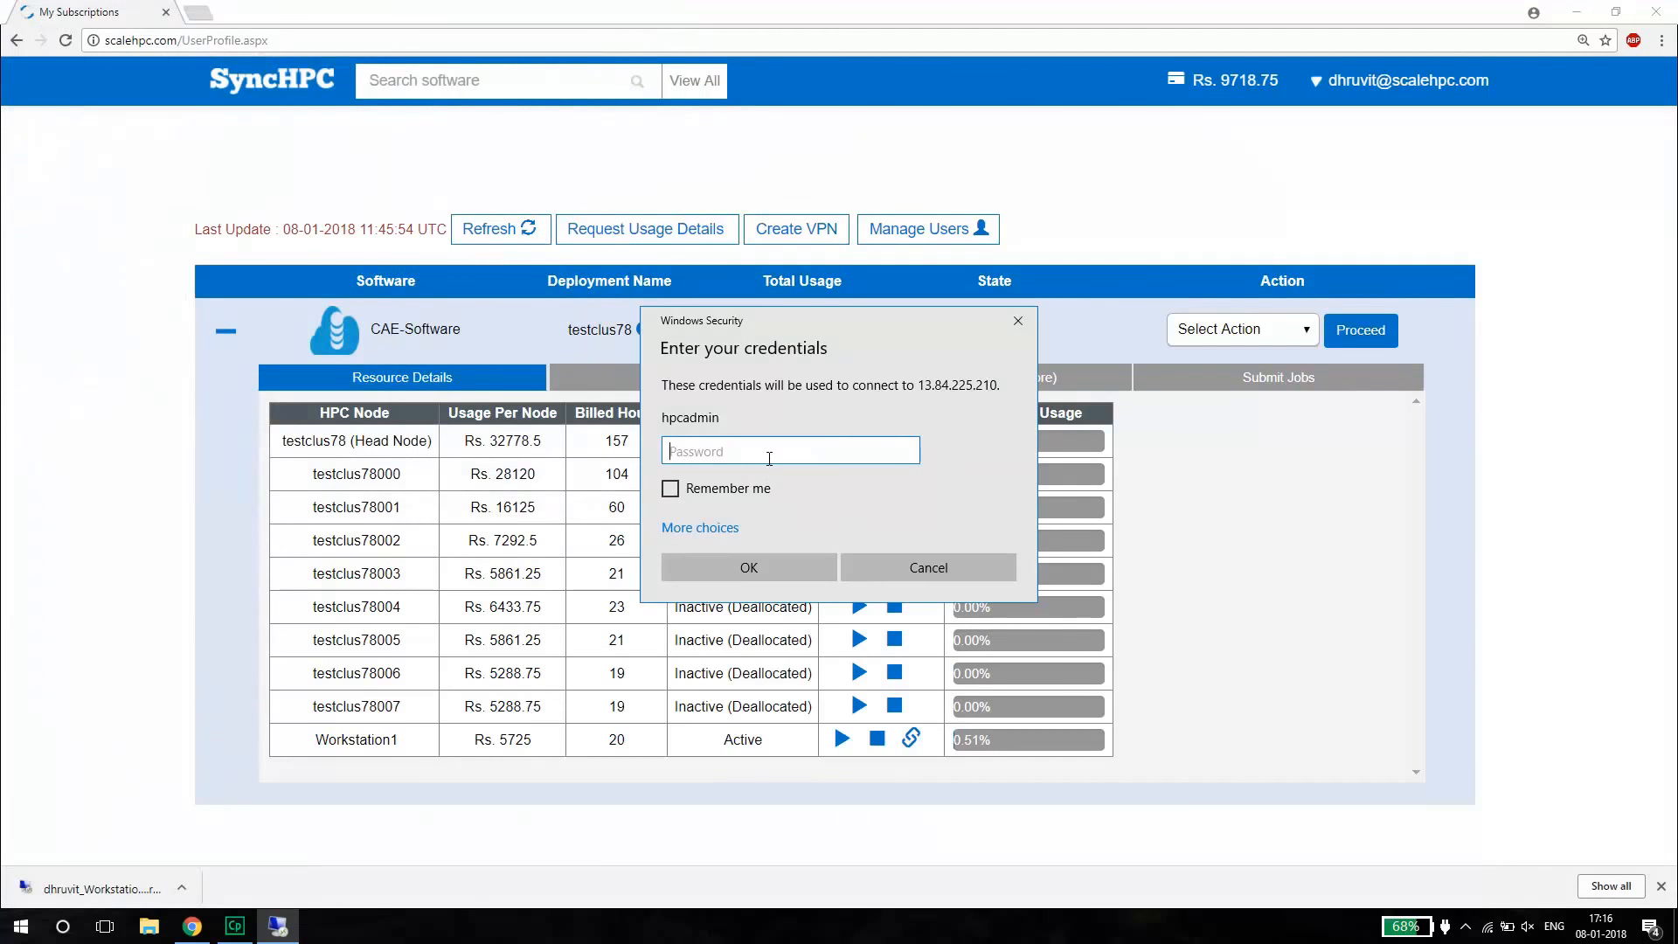
{"action": "type", "text": "•••••••••"}
{"action": "key", "text": "Return"}
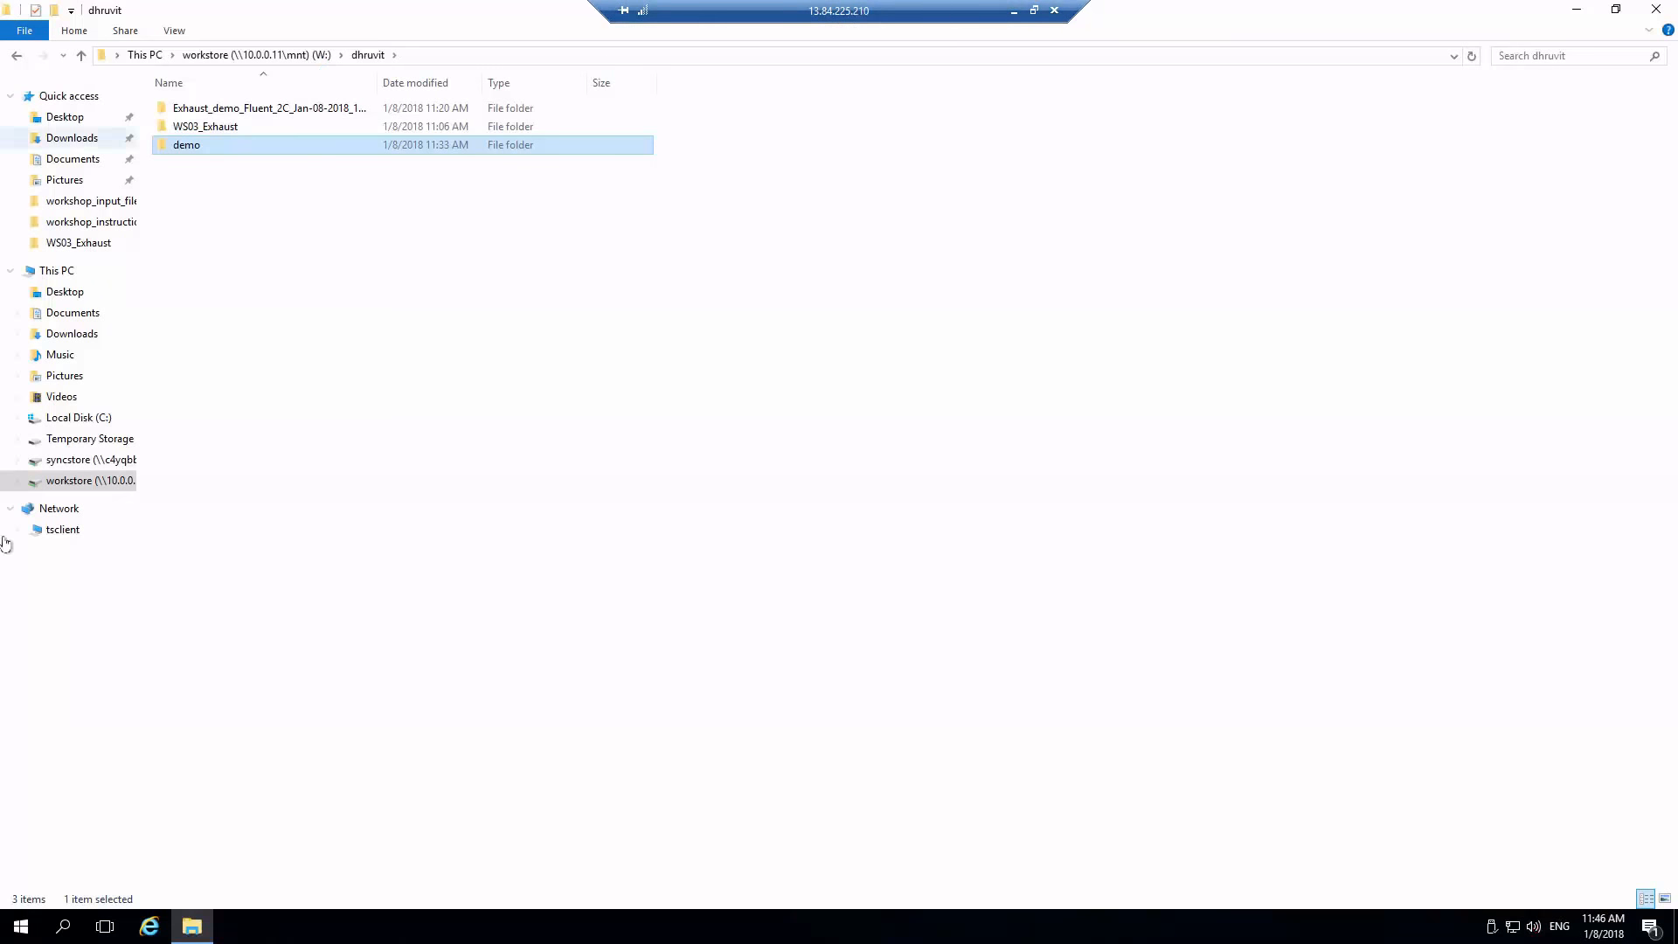
Open the demo folder inside the account owner's folder on the workstore (W:) network drive.
{"action": "left_click", "coordinate": [60, 272]}
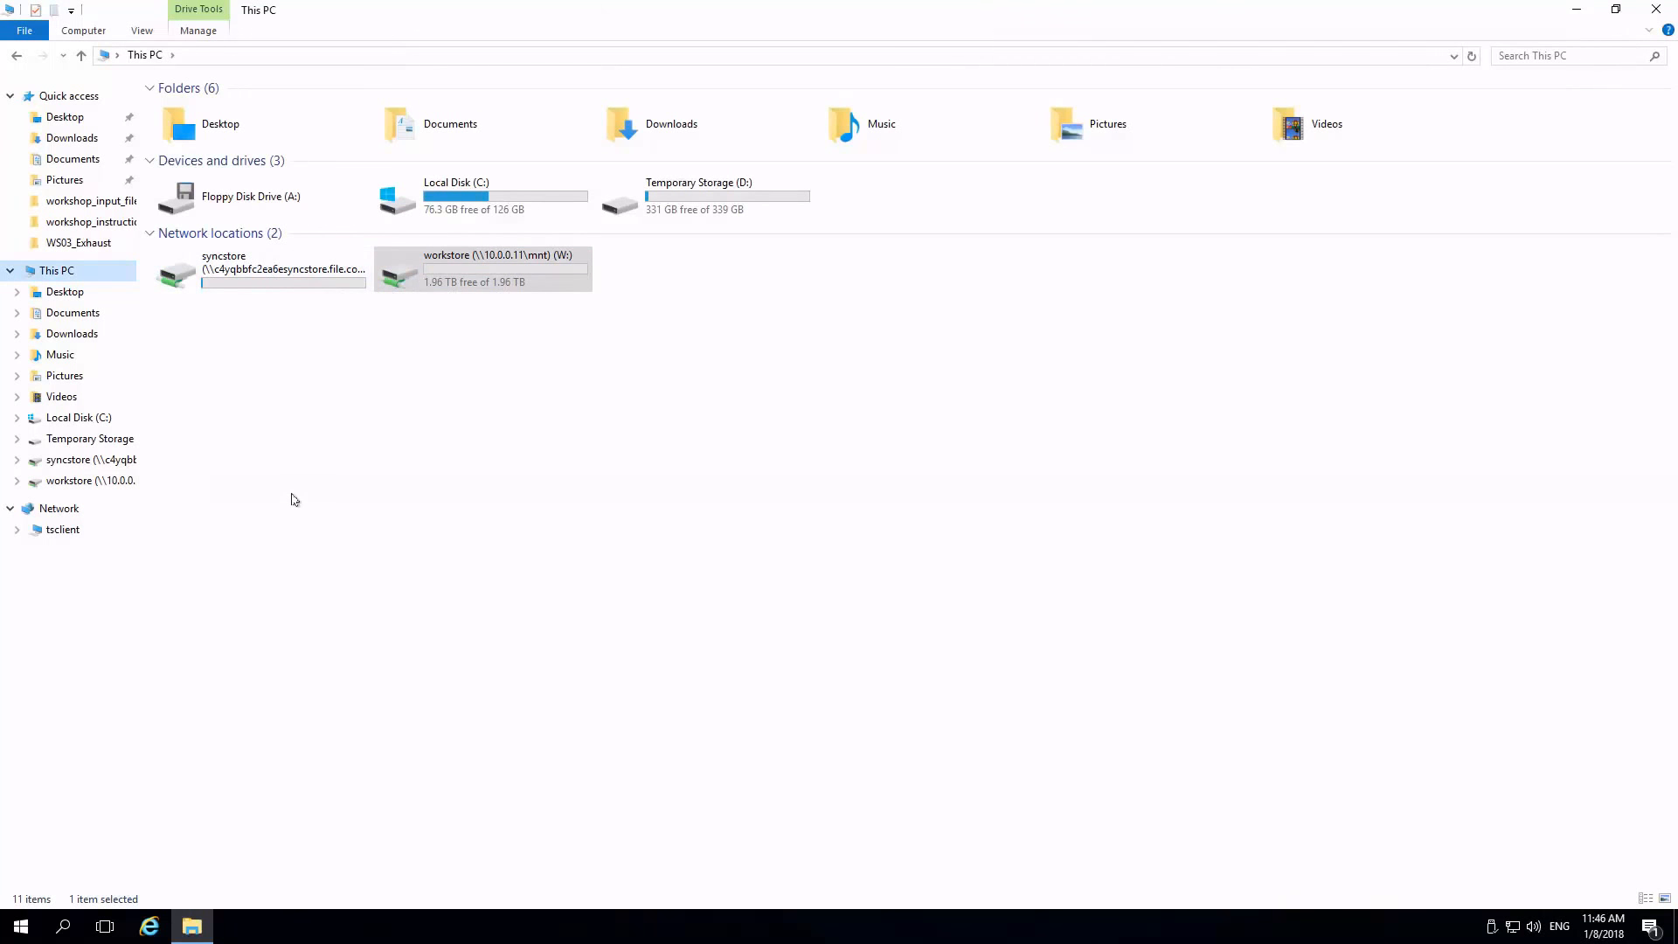
{"action": "left_click", "coordinate": [463, 281]}
{"action": "double_click", "coordinate": [459, 278]}
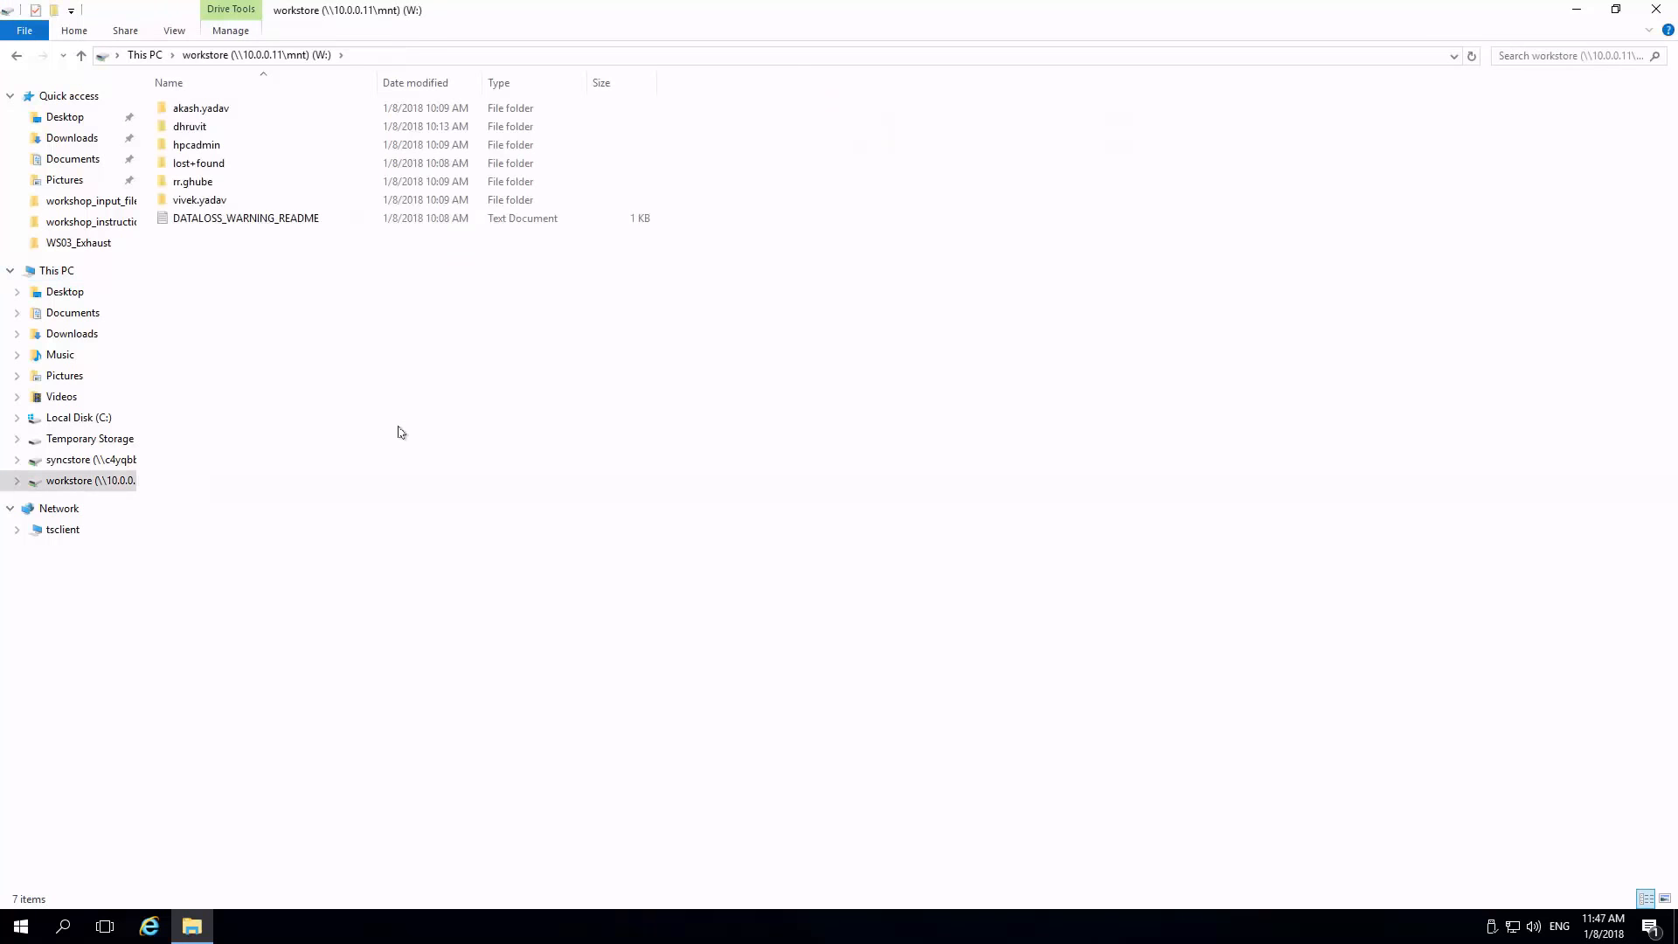
{"action": "double_click", "coordinate": [192, 127]}
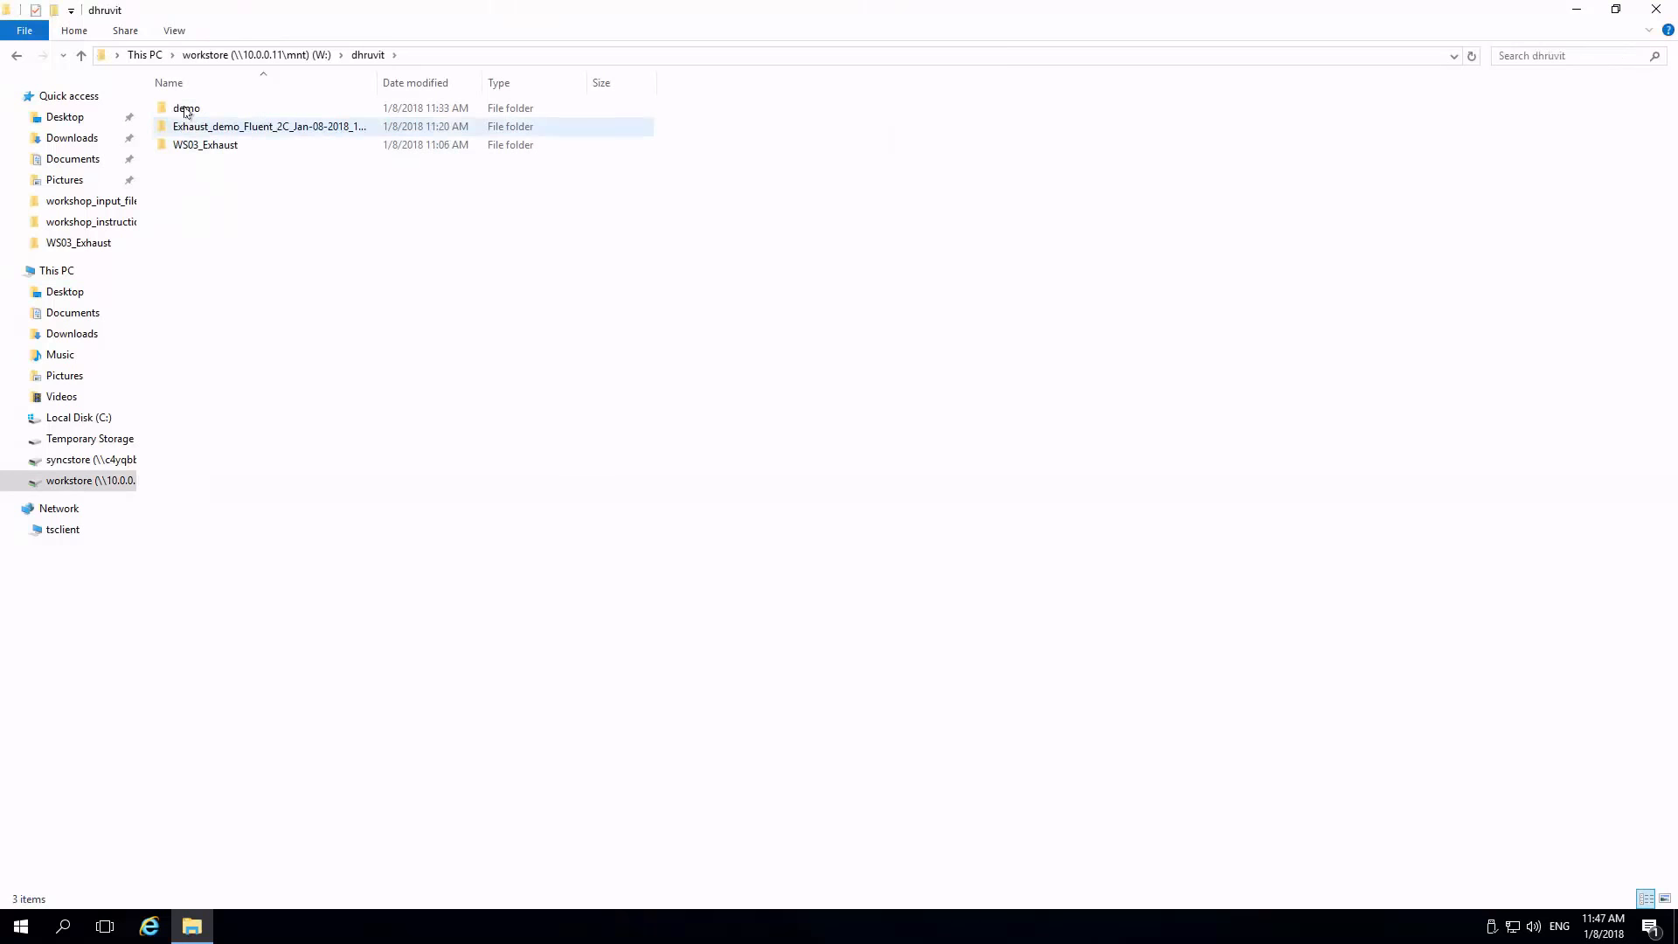
{"action": "double_click", "coordinate": [187, 109]}
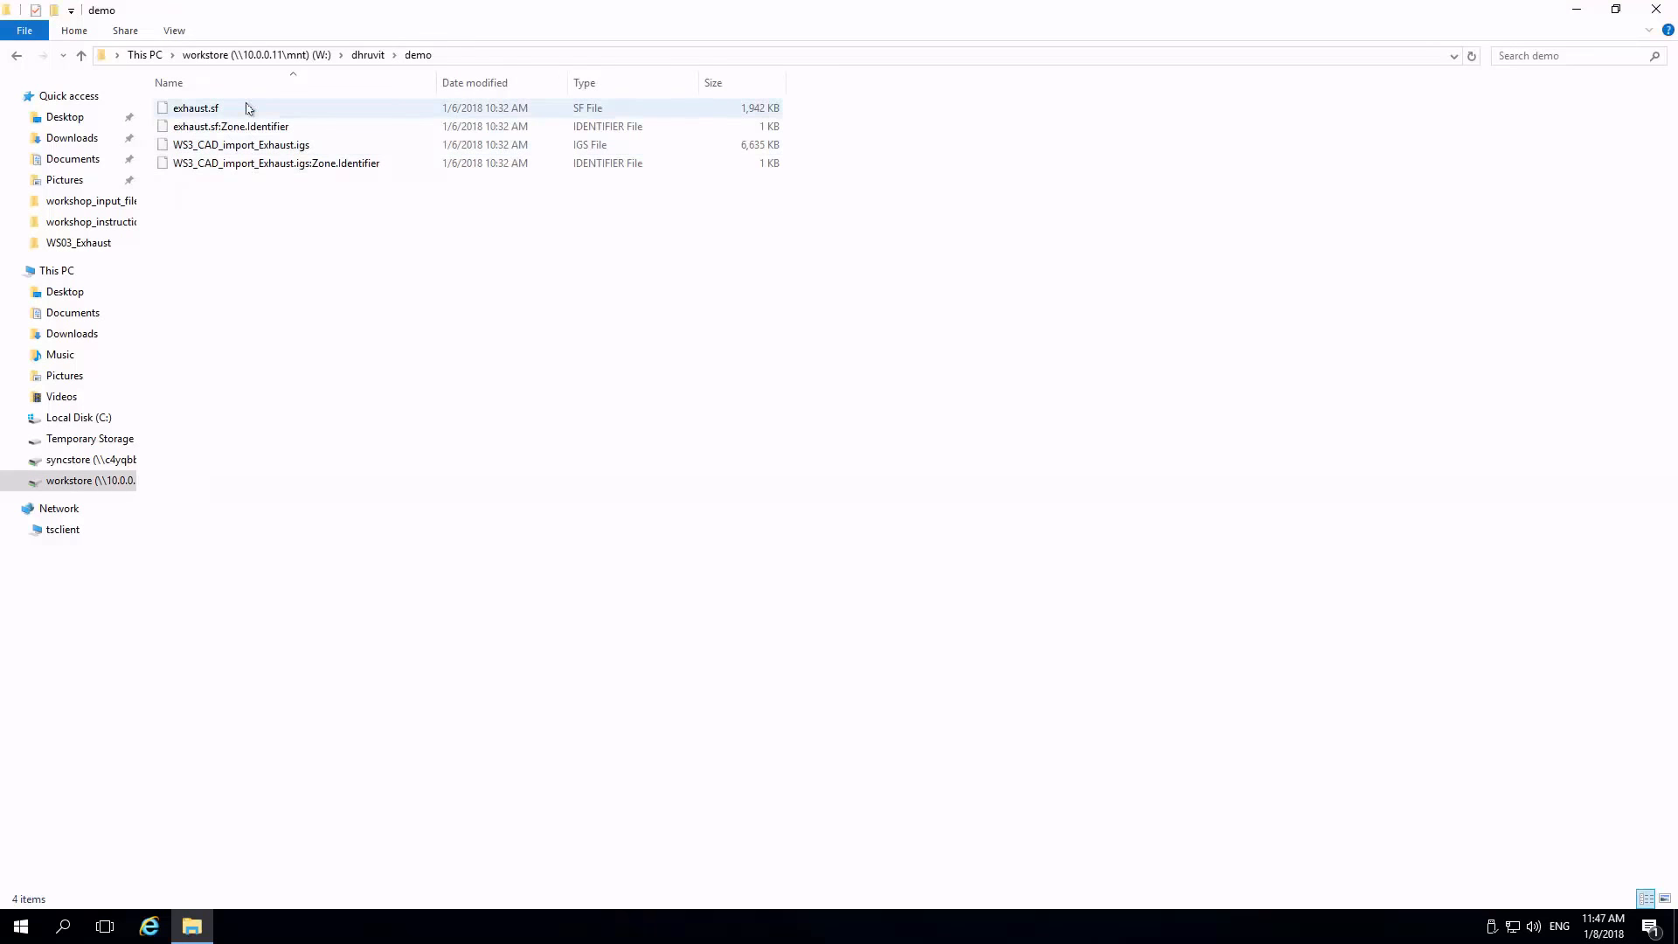
Launch Fluent 17.2 in 3D serial meshing mode with the demo folder as the working directory.
{"action": "left_click", "coordinate": [21, 926]}
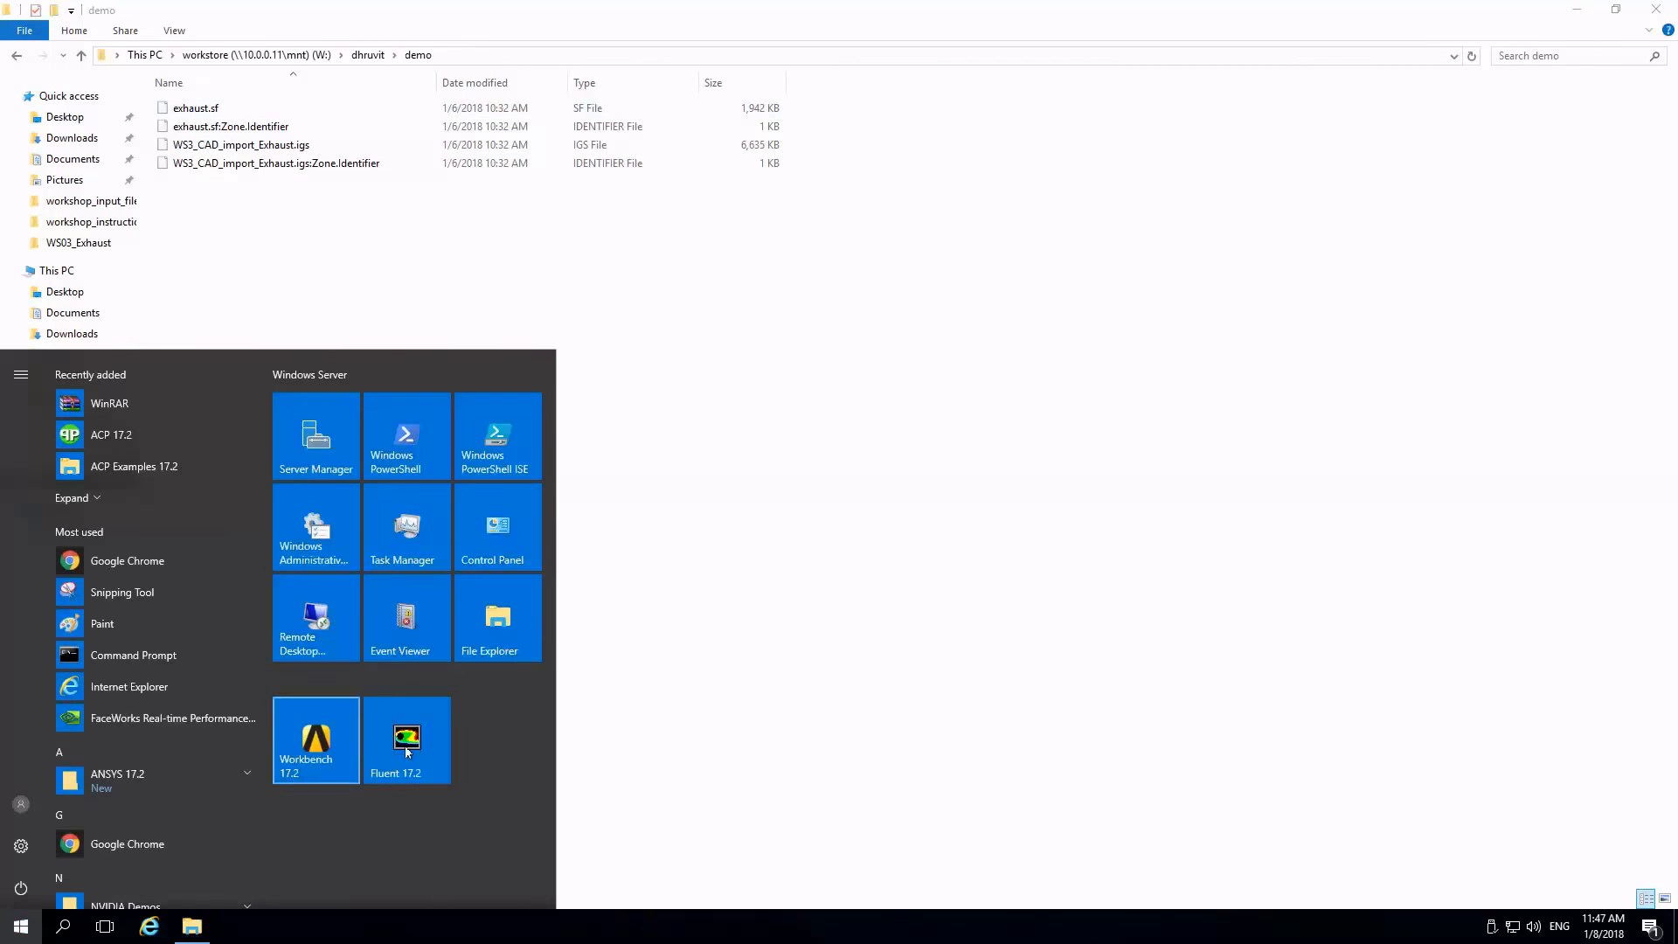
{"action": "left_click", "coordinate": [408, 750]}
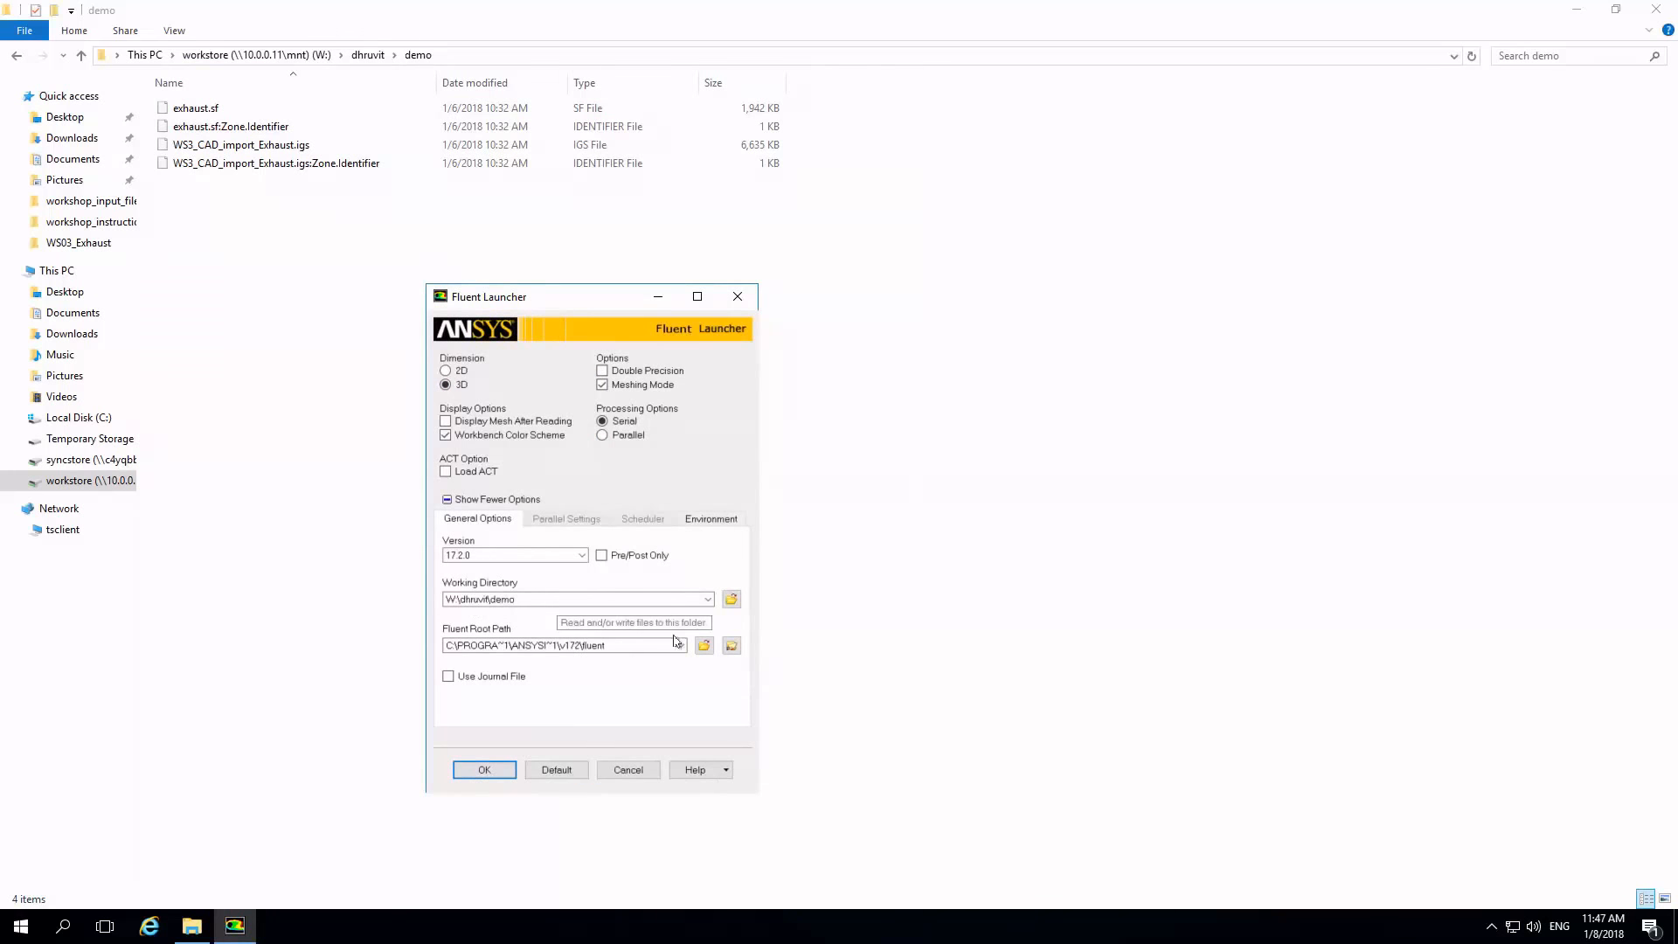
{"action": "left_click", "coordinate": [485, 770]}
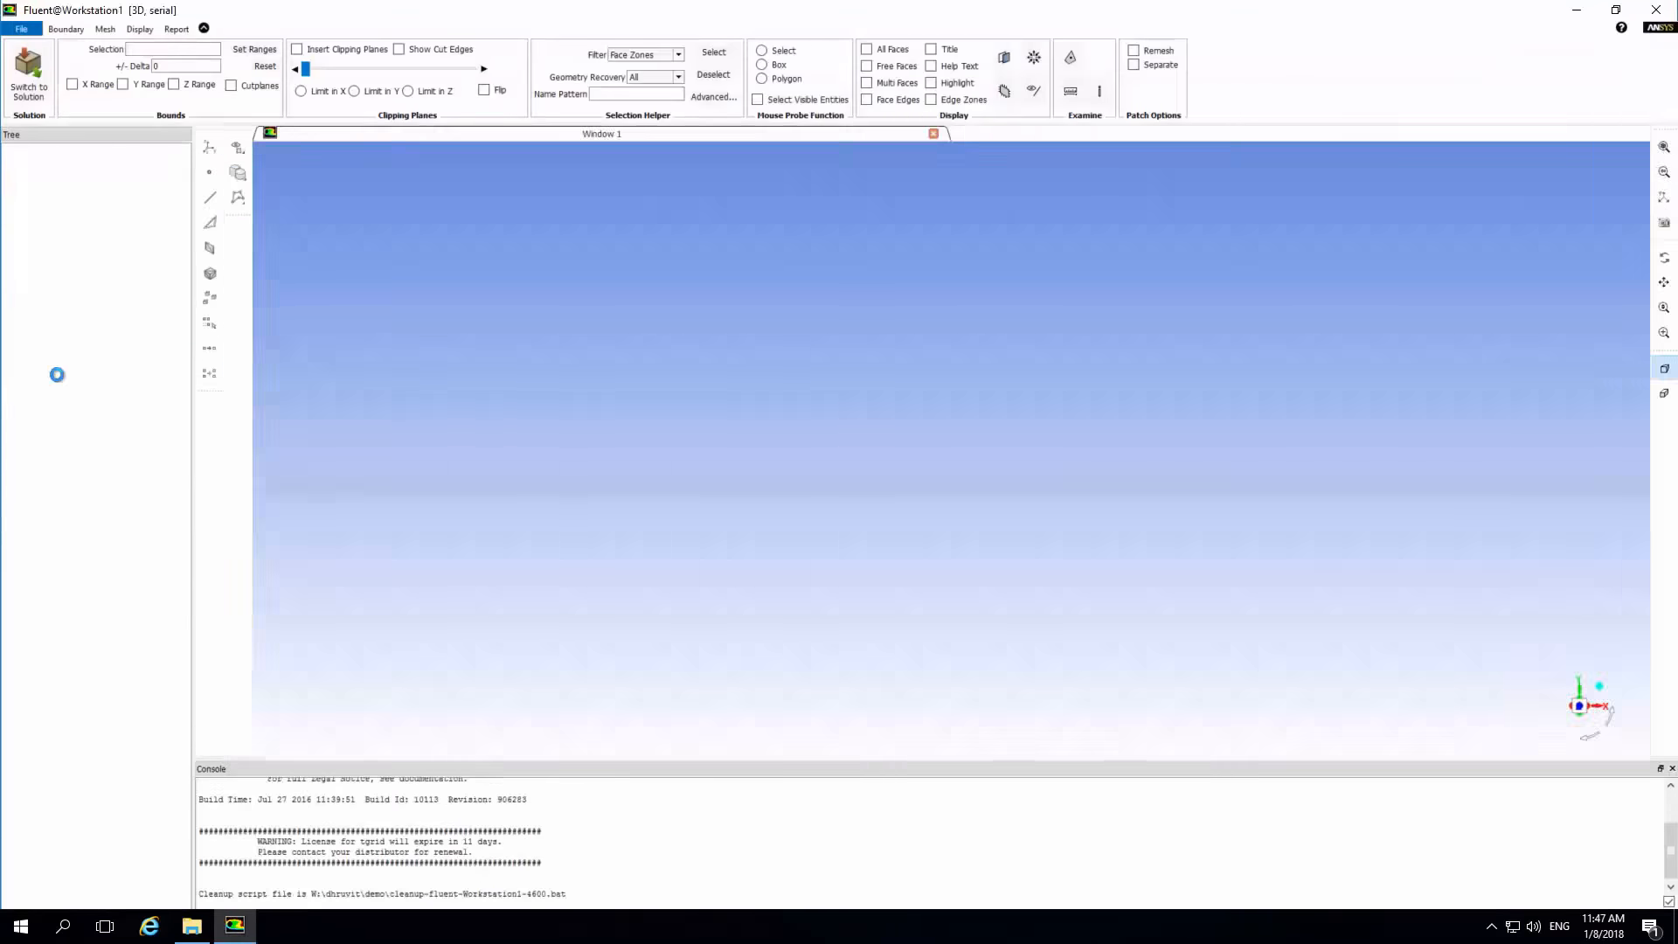
Set up a CAD geometry import of WS3_CAD_import_Exhaust.igs from the demo folder with mm as the length unit.
{"action": "left_click", "coordinate": [21, 29]}
{"action": "mouse_move", "coordinate": [48, 85]}
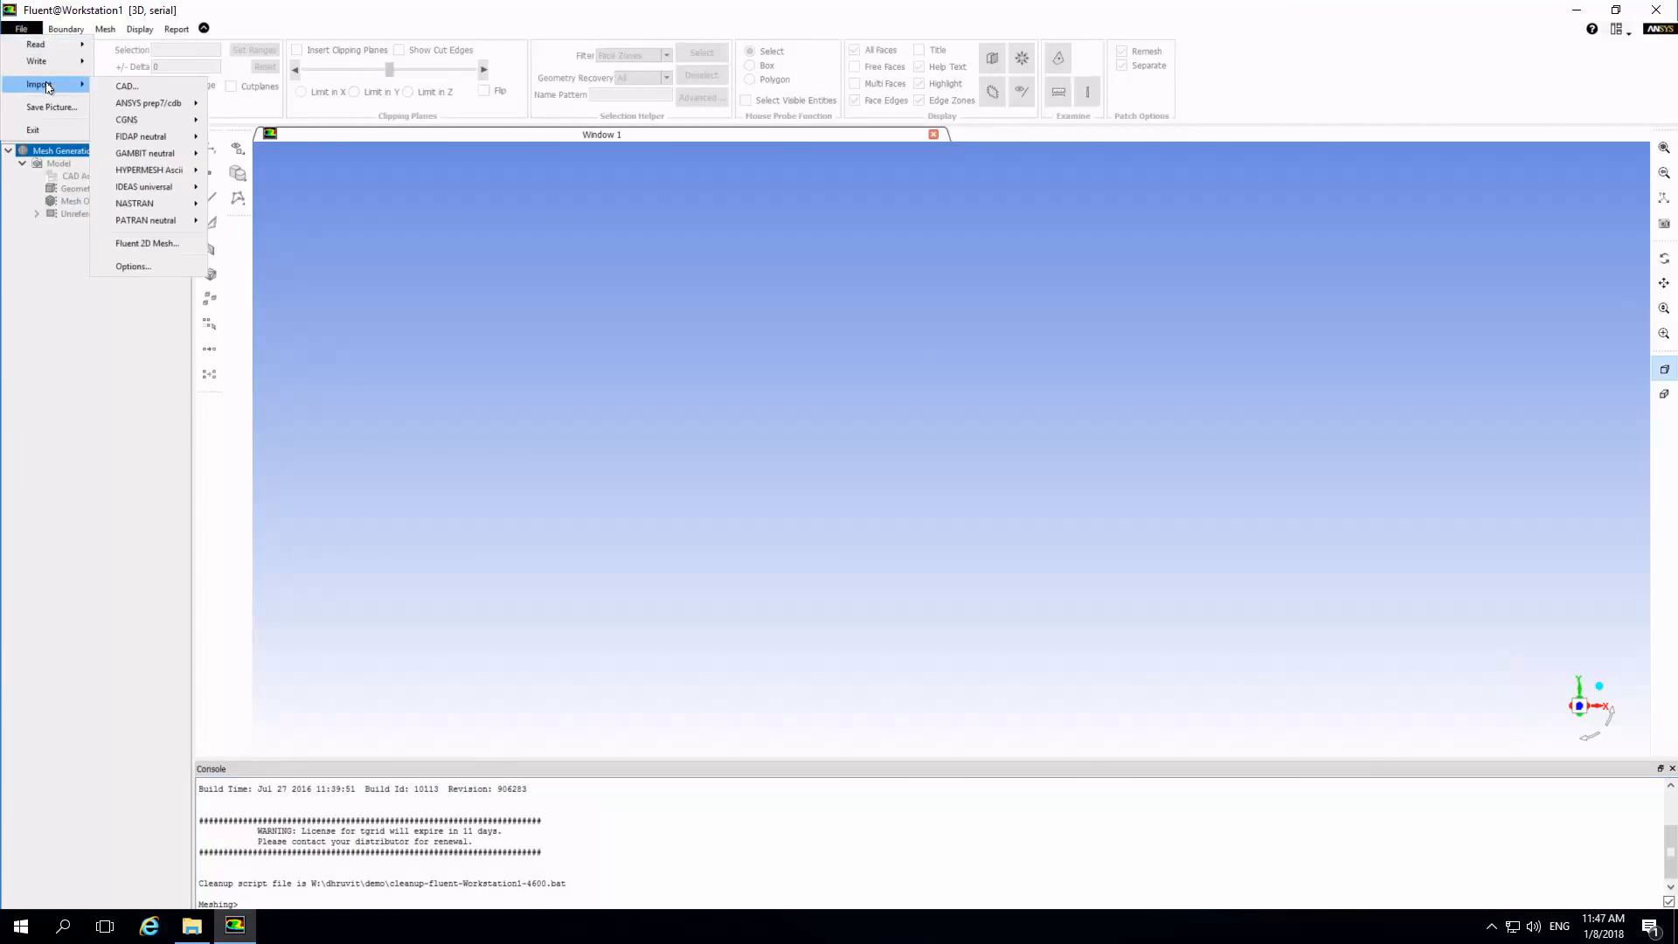
{"action": "left_click", "coordinate": [126, 86]}
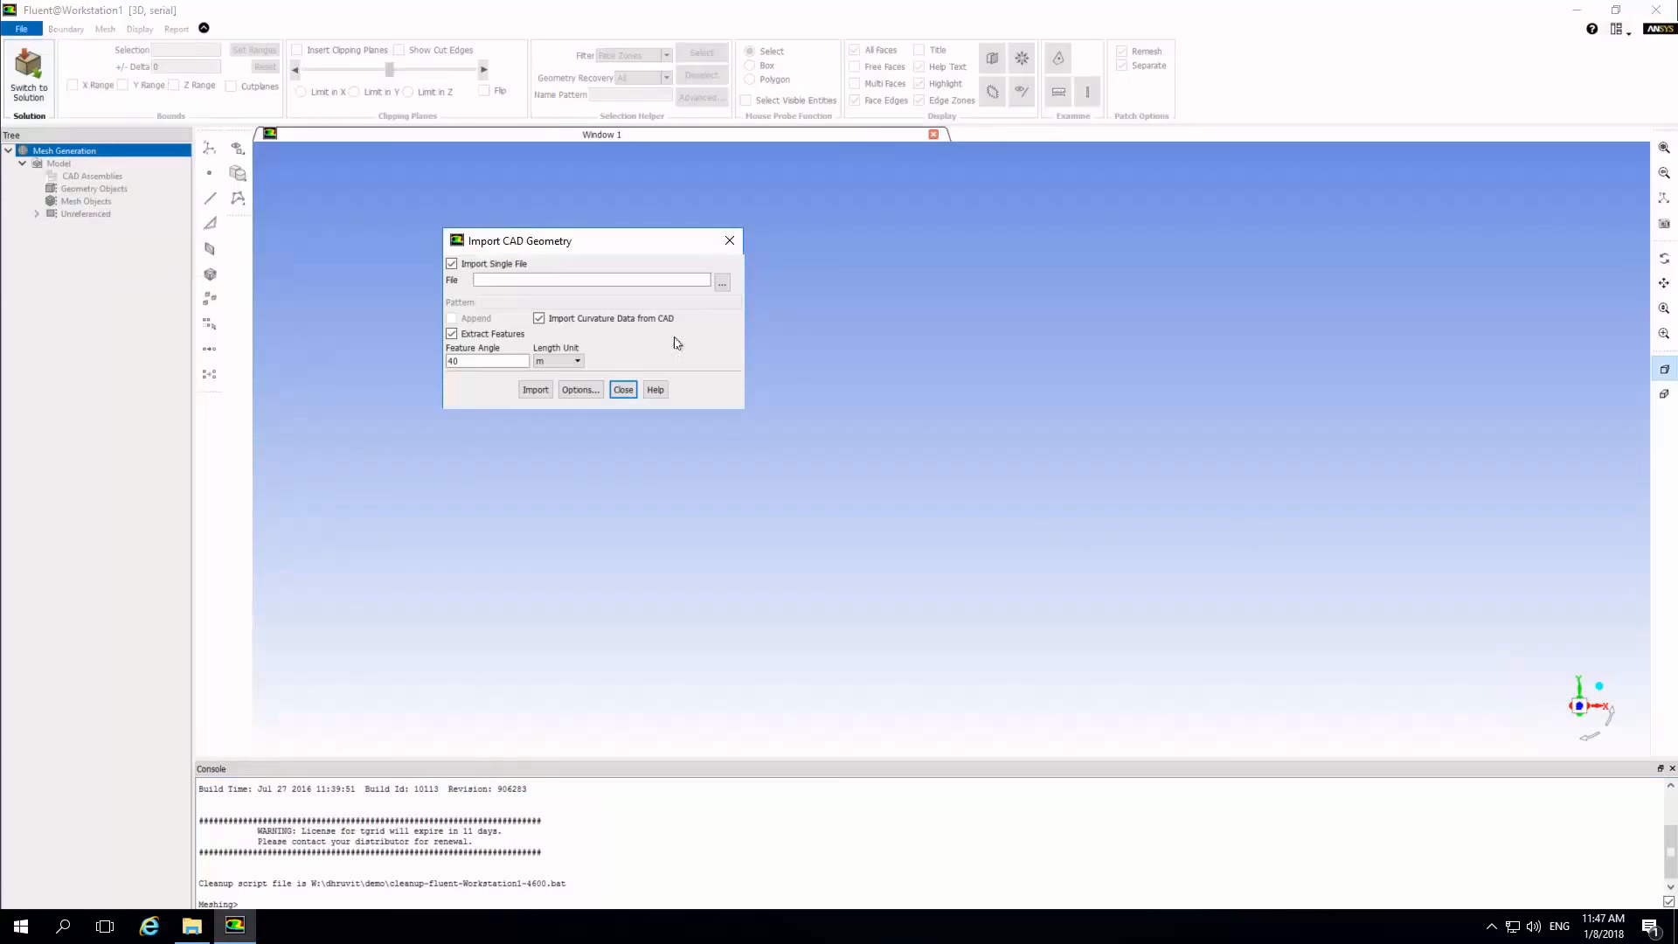
{"action": "left_click", "coordinate": [722, 282]}
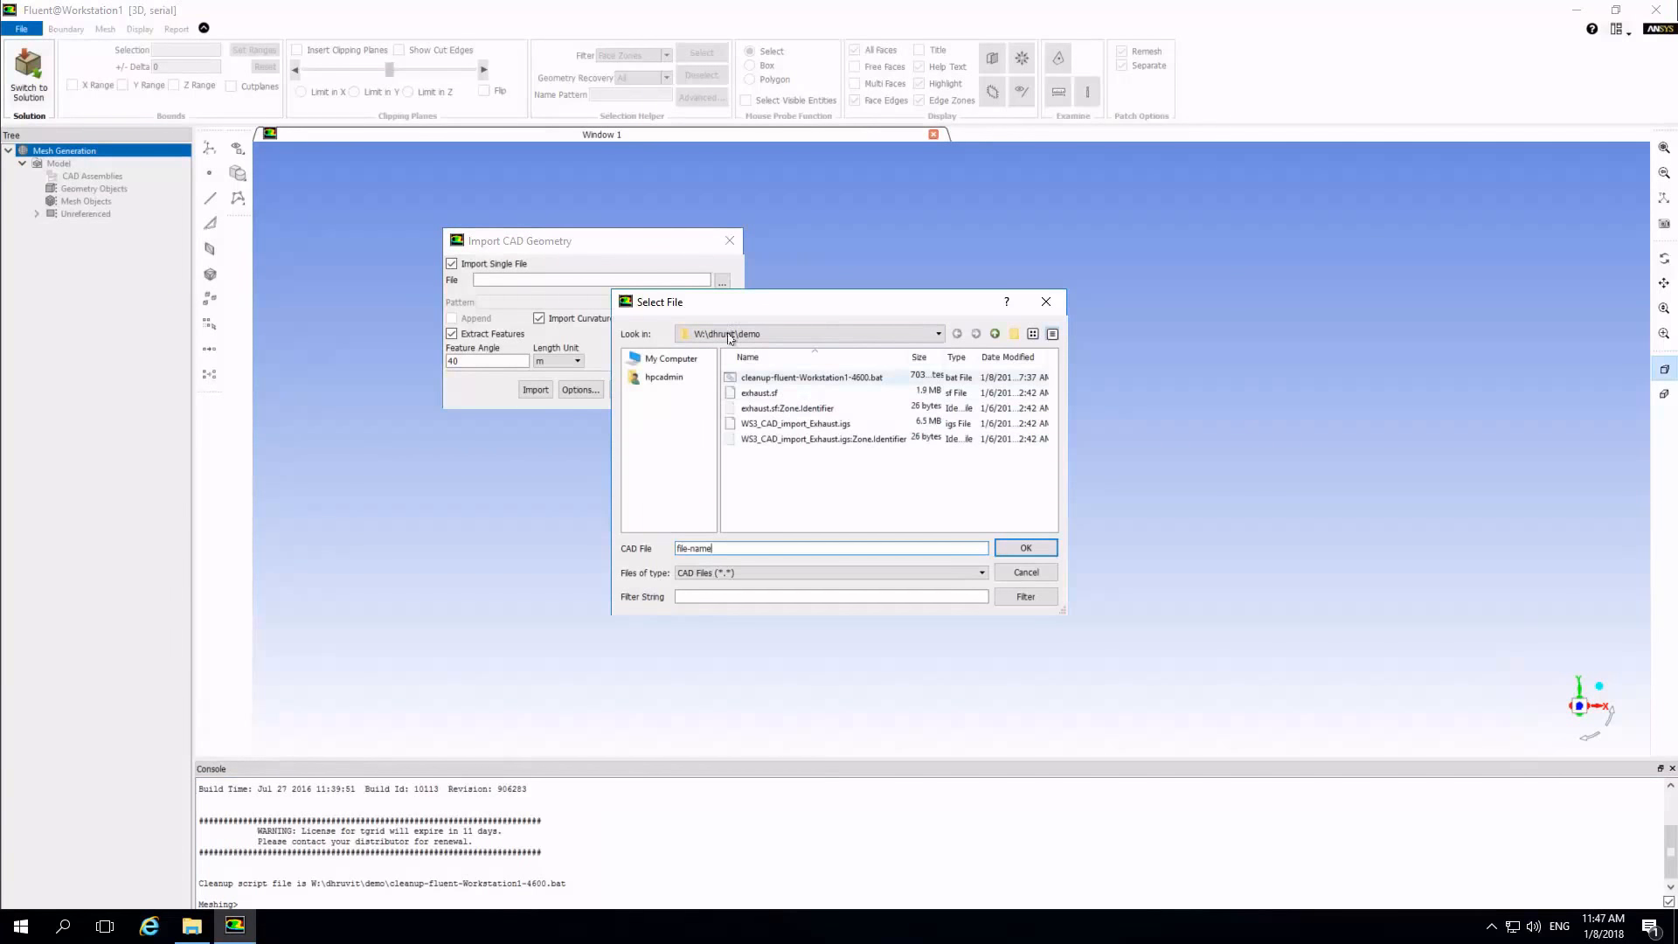
{"action": "left_click", "coordinate": [794, 426]}
{"action": "left_click", "coordinate": [1024, 548]}
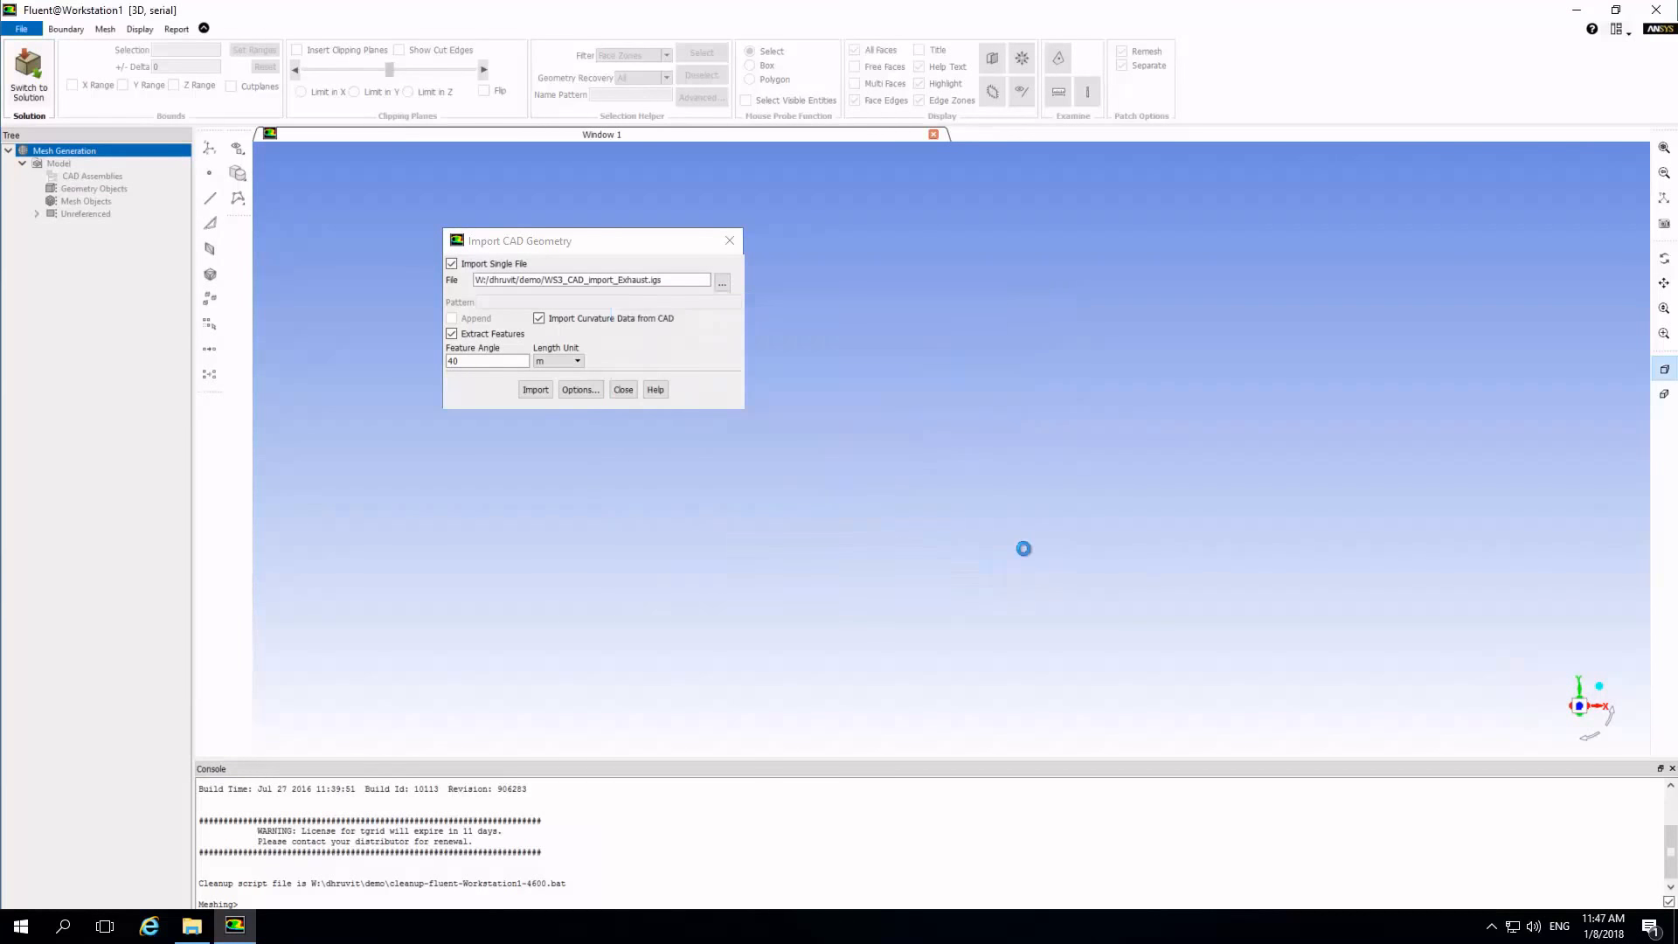
{"action": "left_click", "coordinate": [558, 361]}
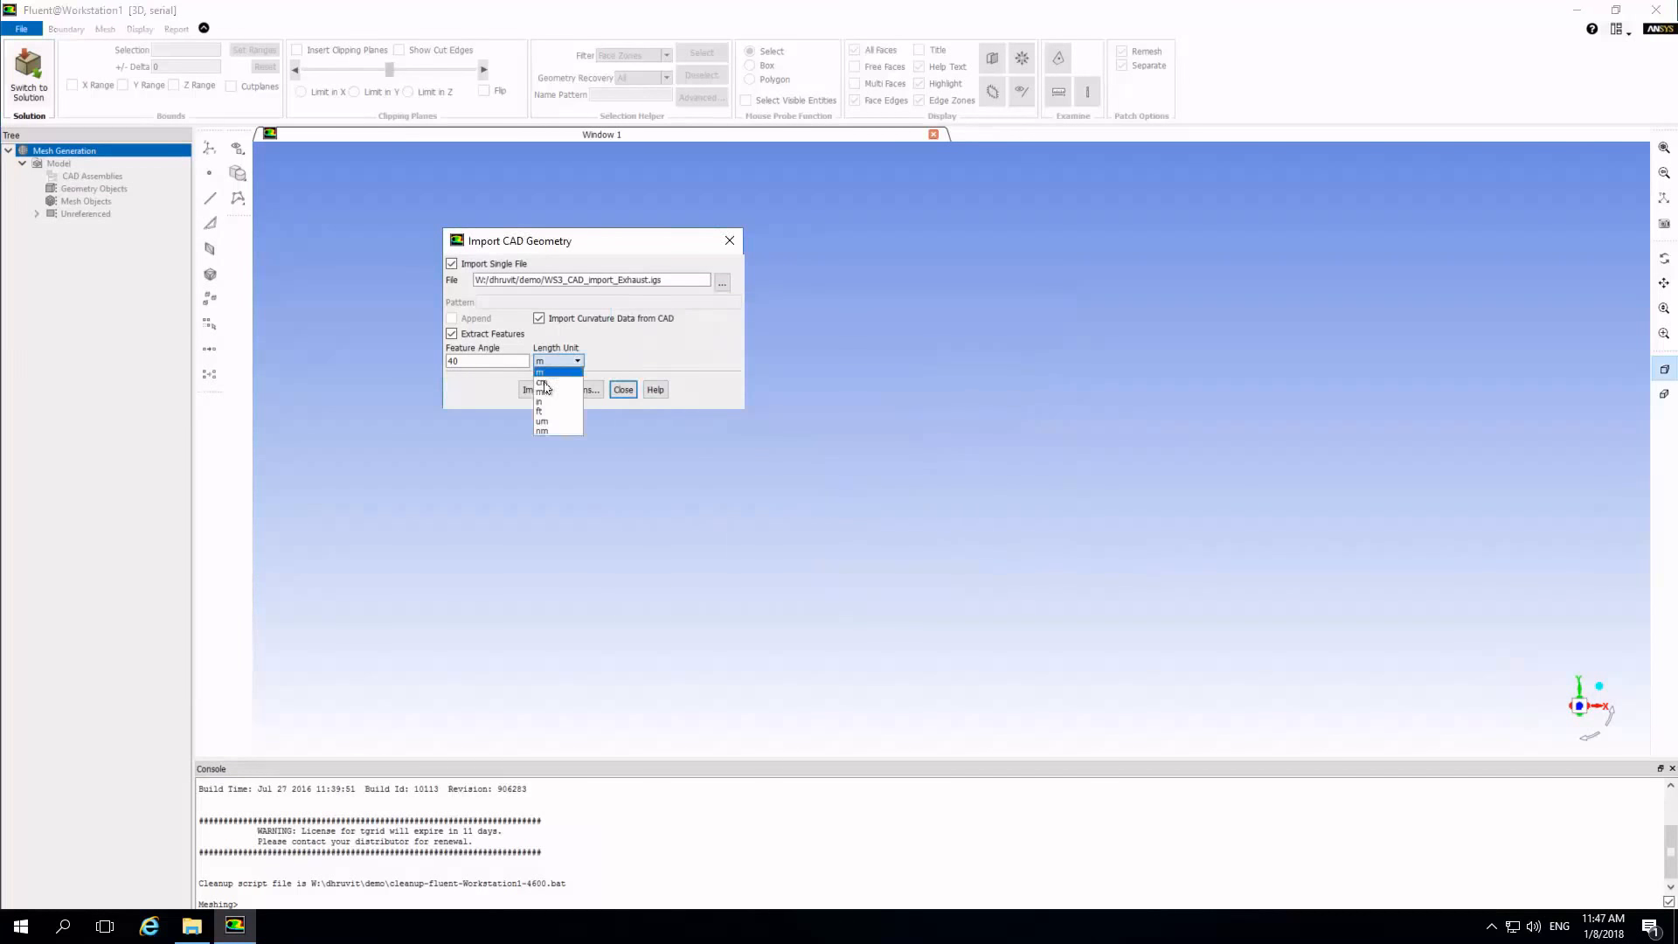
{"action": "left_click", "coordinate": [544, 391]}
Set the CAD import options to CFD Surface Mesh tessellation using the size field file exhaust.sf, and apply them.
{"action": "left_click", "coordinate": [569, 391]}
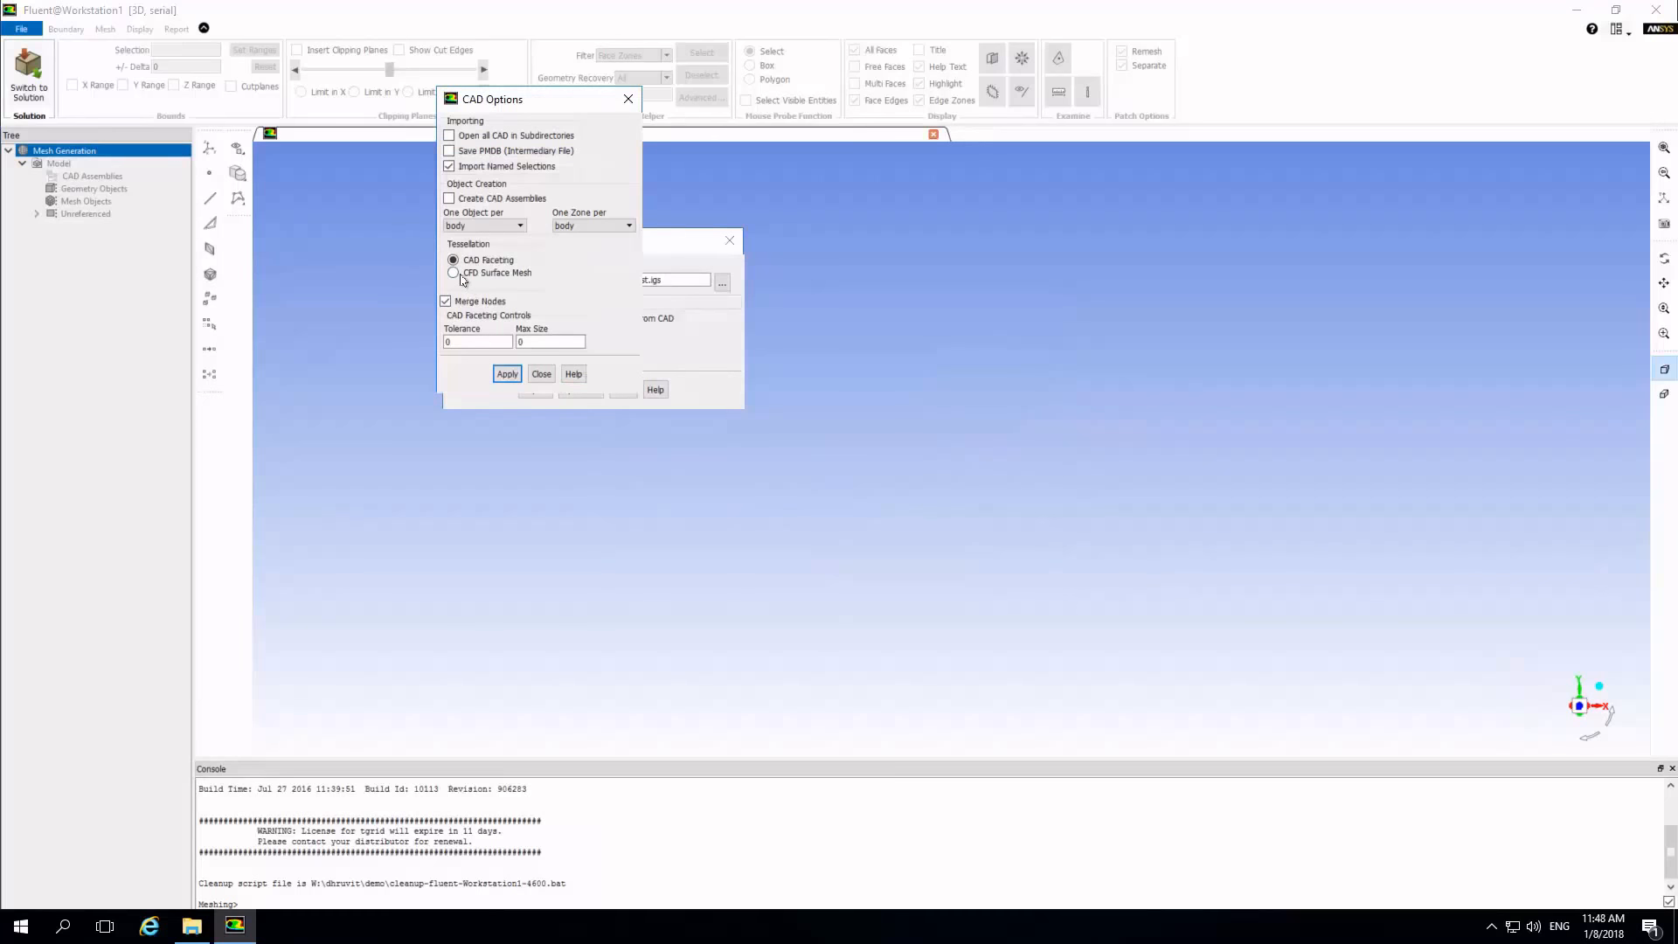
{"action": "left_click", "coordinate": [461, 274]}
{"action": "left_click", "coordinate": [449, 331]}
{"action": "key", "text": "Return"}
{"action": "left_click", "coordinate": [629, 355]}
{"action": "left_click", "coordinate": [761, 377]}
{"action": "left_click", "coordinate": [1024, 548]}
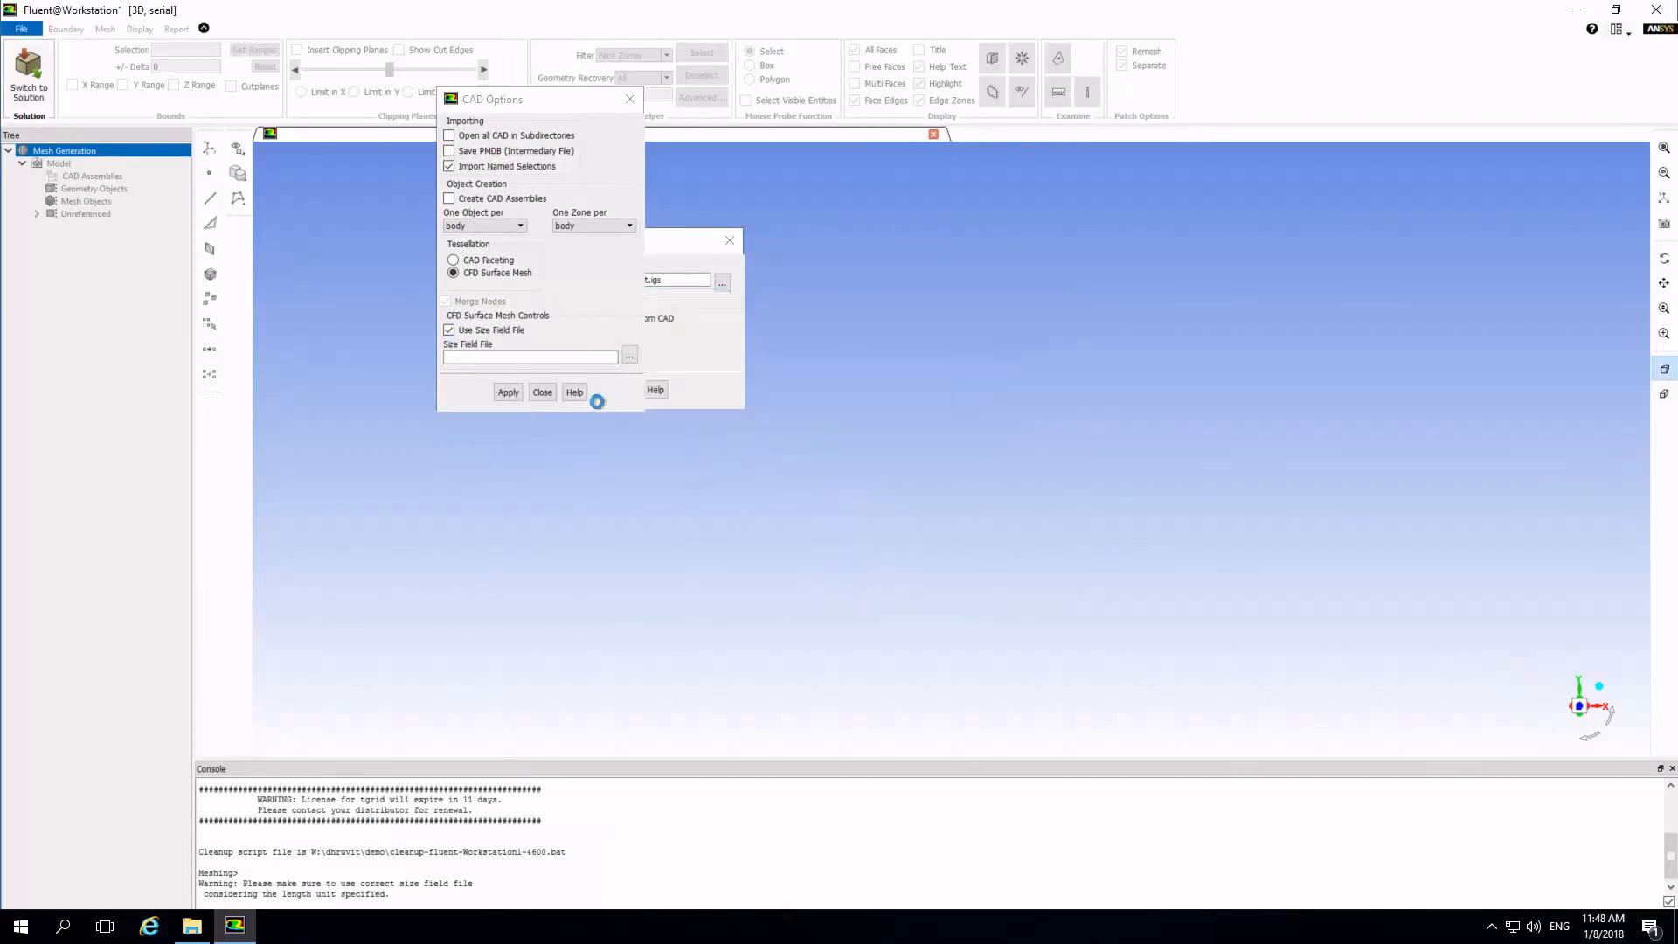
{"action": "left_click", "coordinate": [514, 394]}
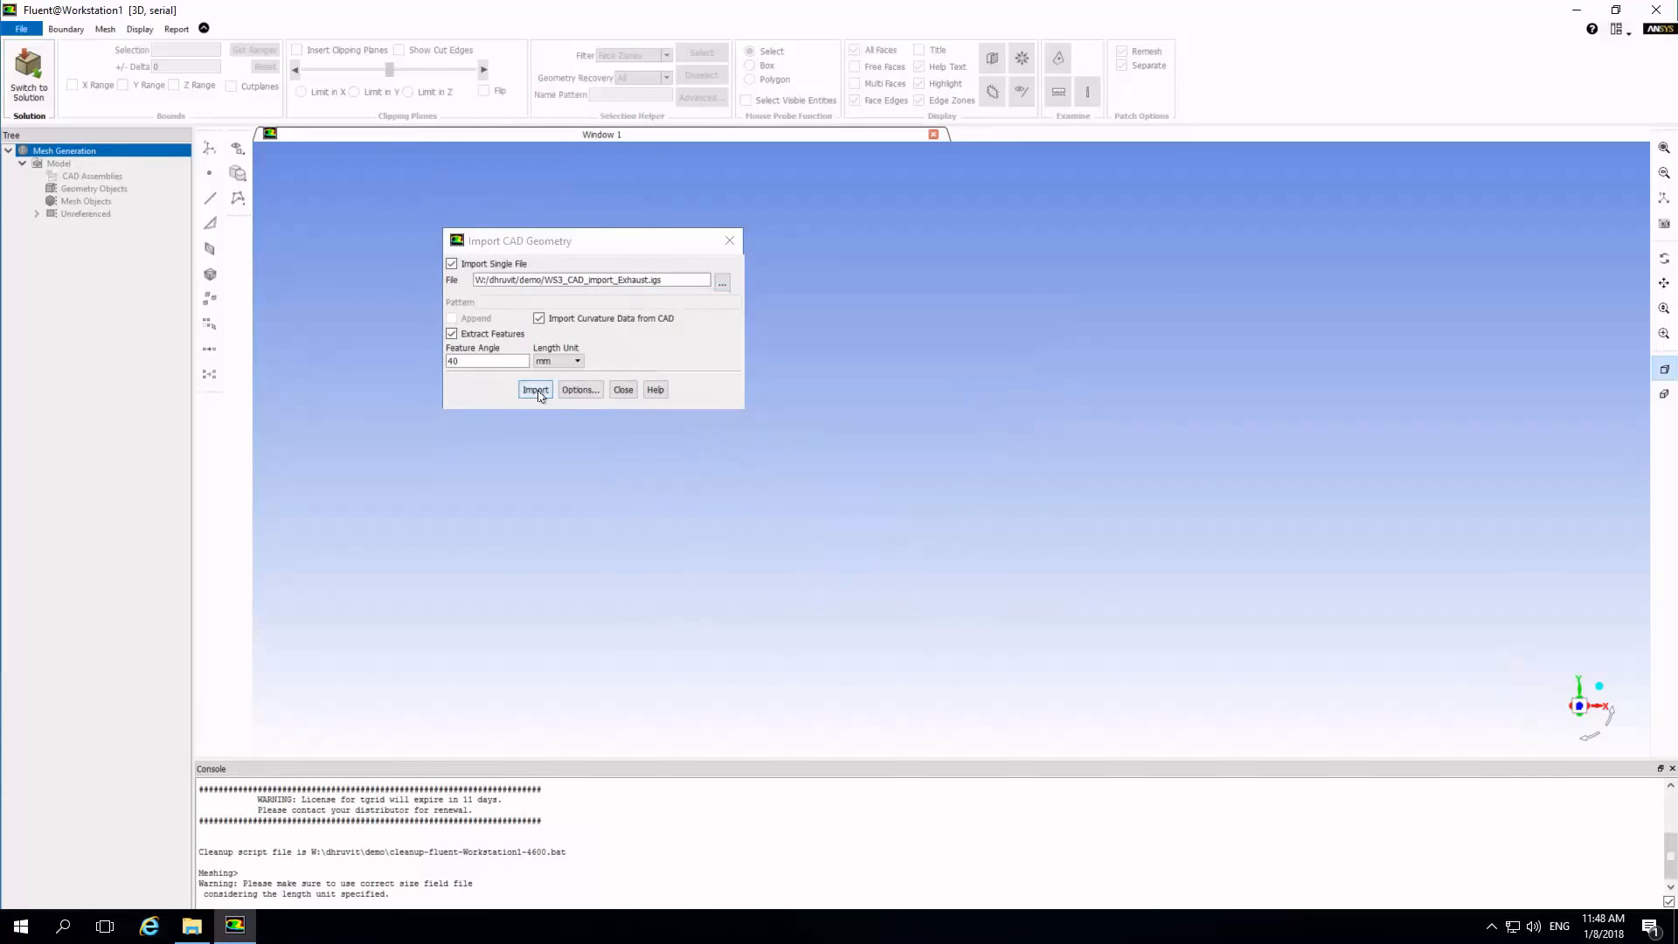
Start importing the exhaust CAD geometry and minimize the remote session to return to the SyncHPC subscriptions page.
{"action": "left_click", "coordinate": [539, 394]}
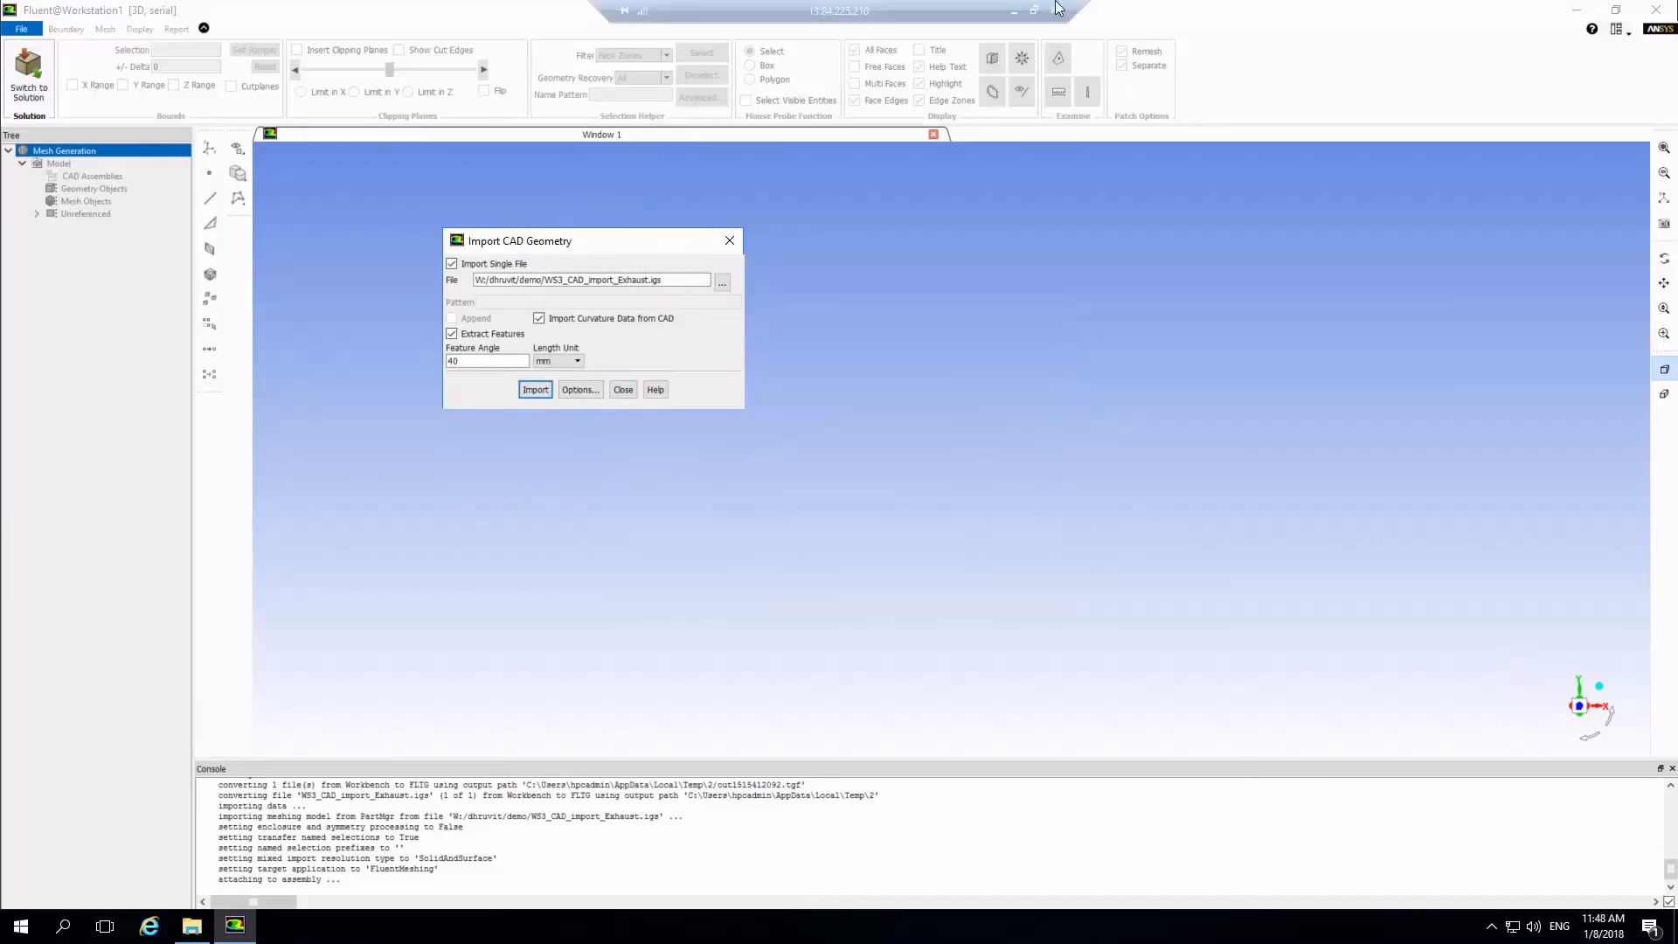
{"action": "left_click", "coordinate": [1016, 13]}
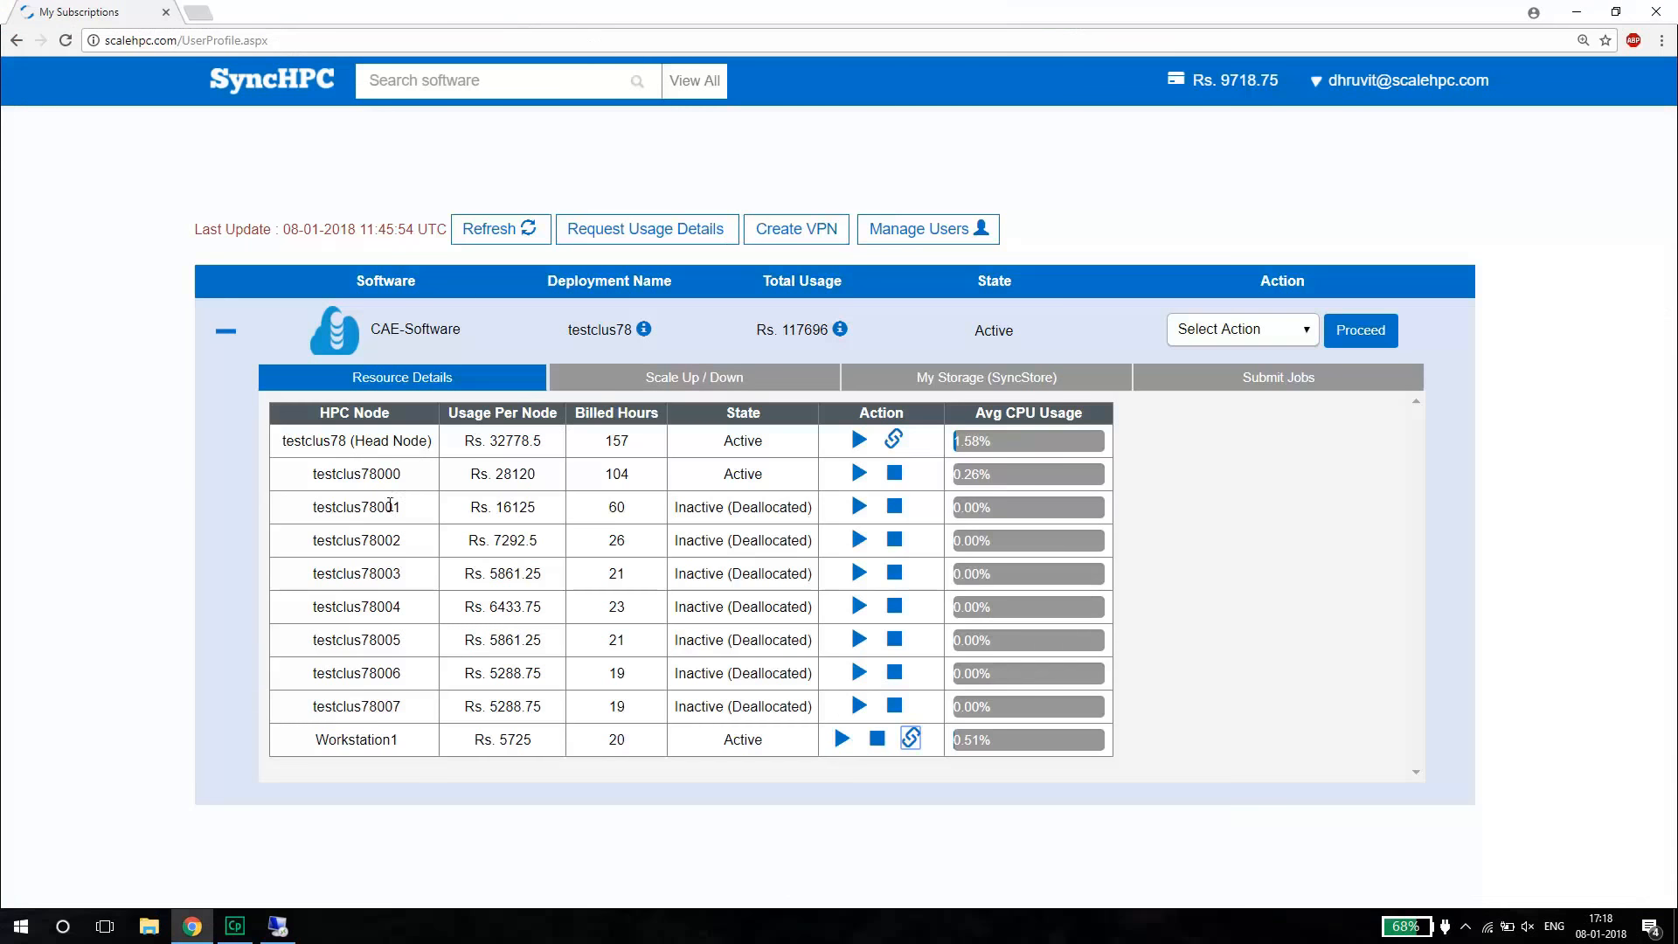
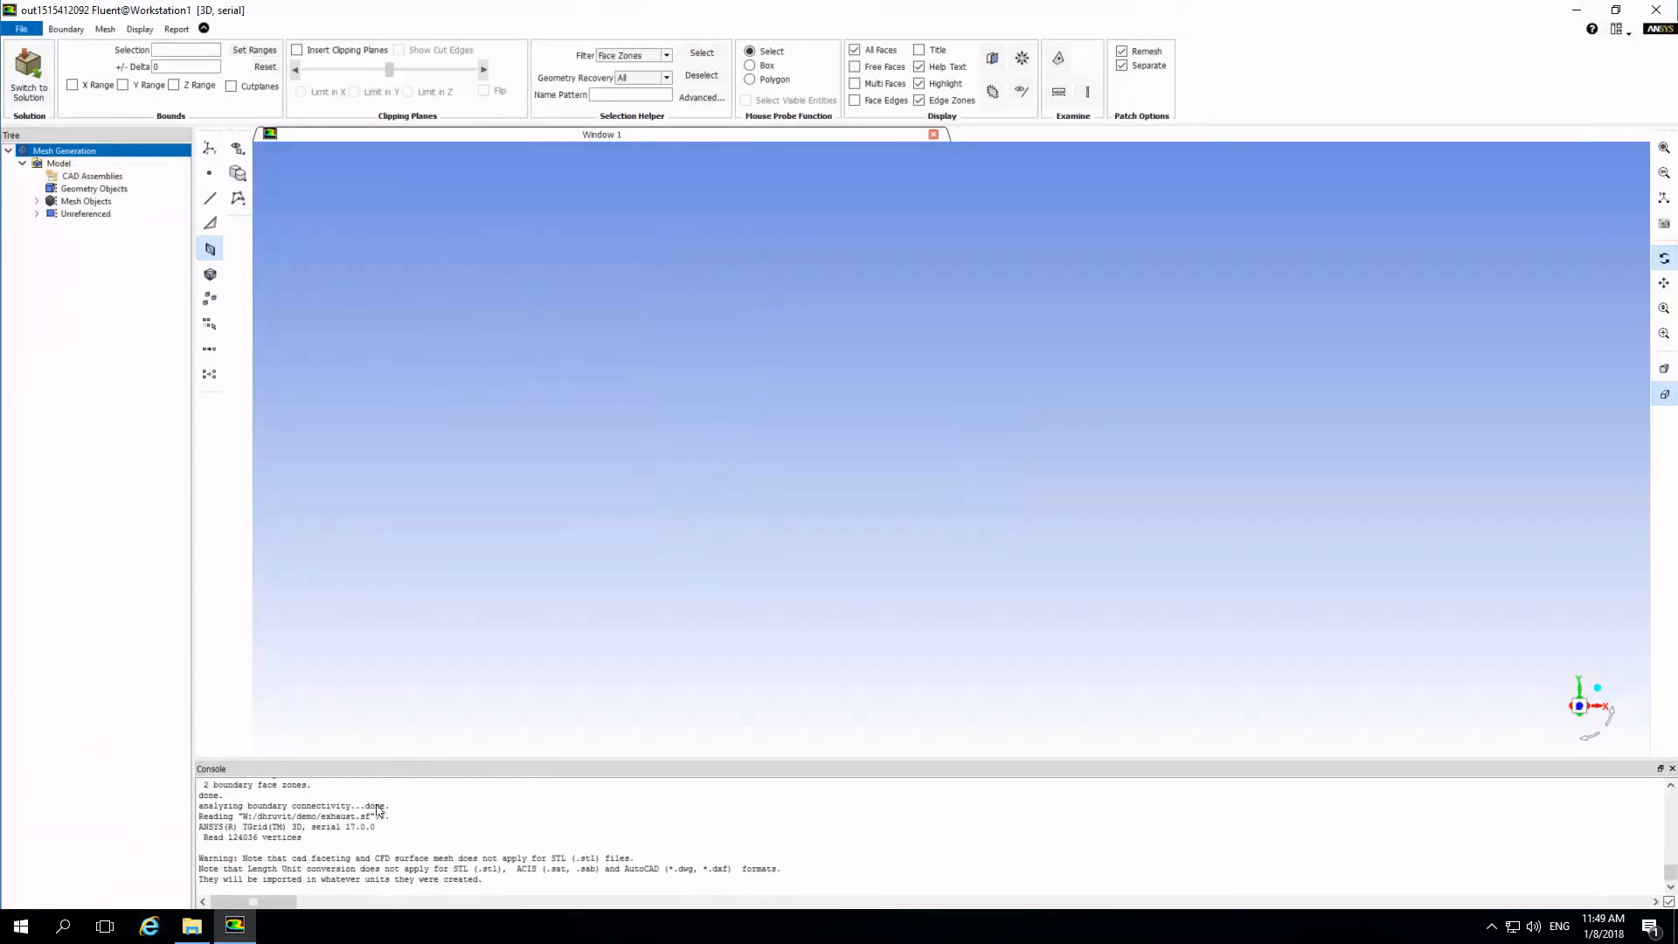
Draw the imported part-1 mesh object in the graphics window.
{"action": "left_click", "coordinate": [36, 201]}
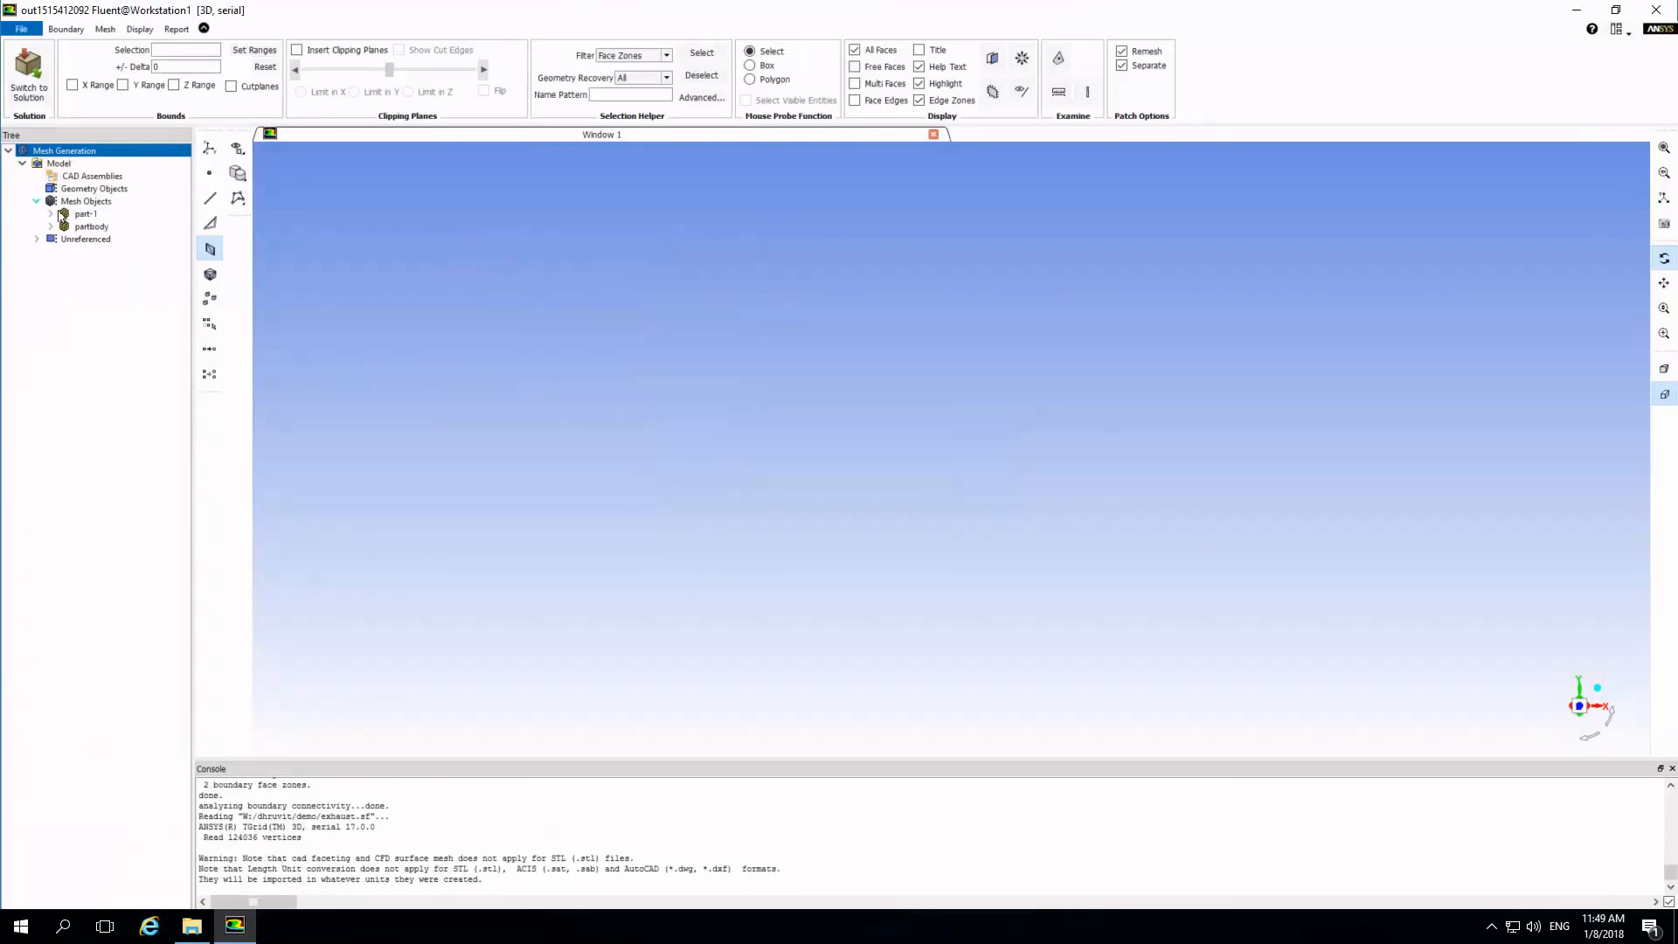
{"action": "right_click", "coordinate": [80, 215]}
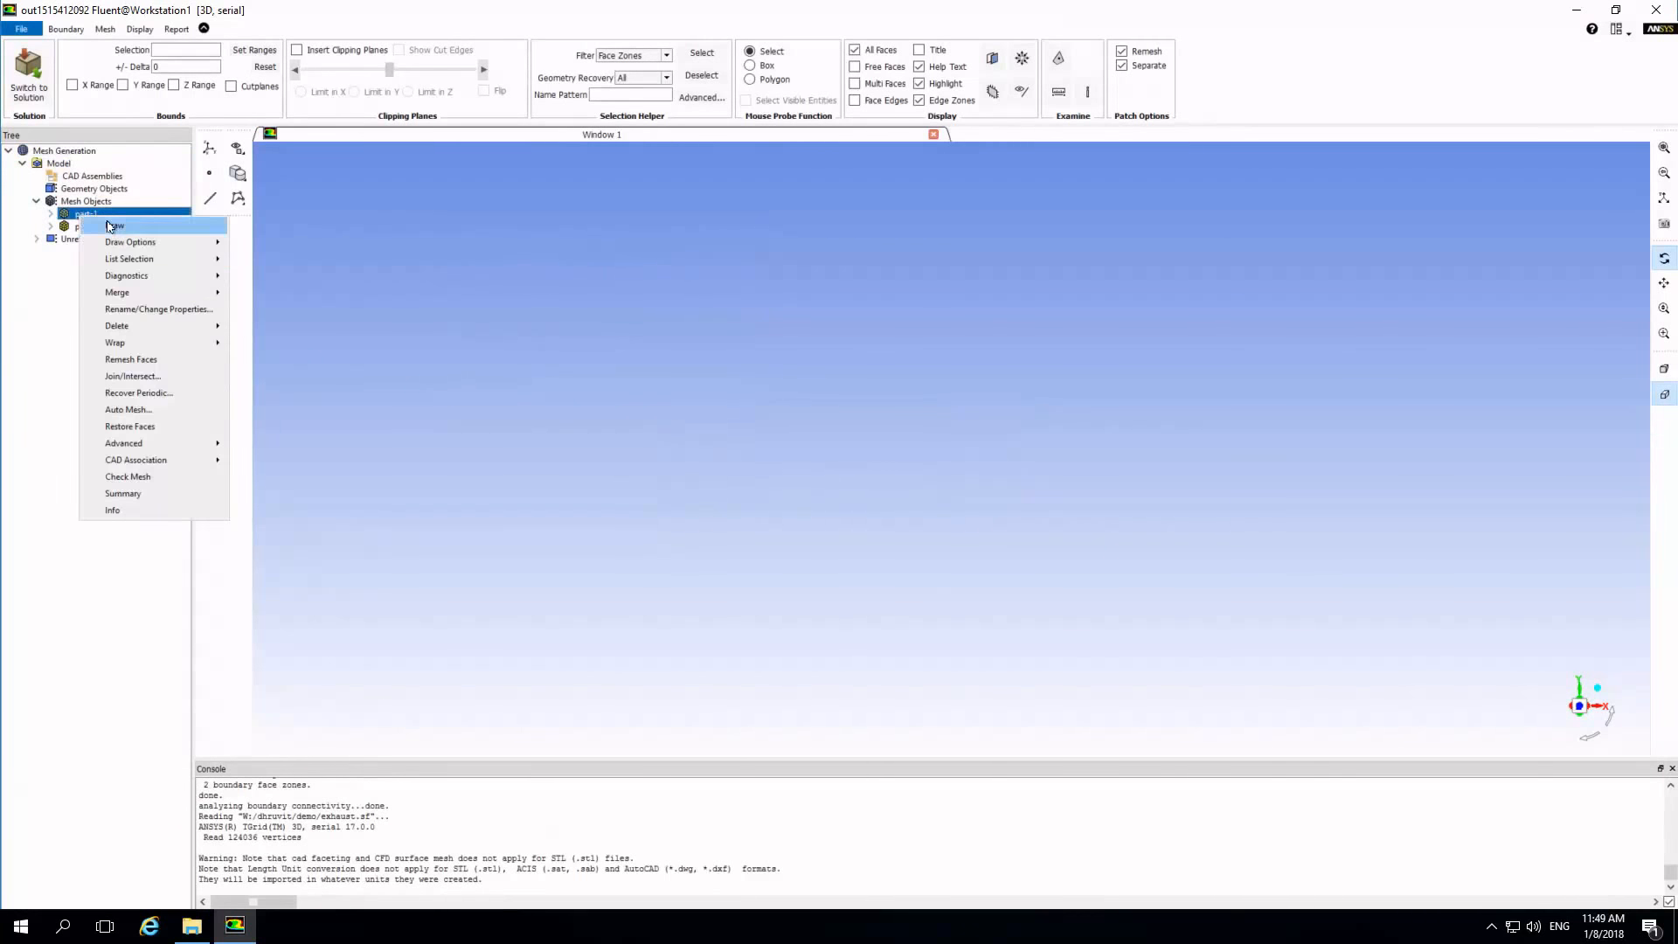
{"action": "left_click", "coordinate": [105, 221]}
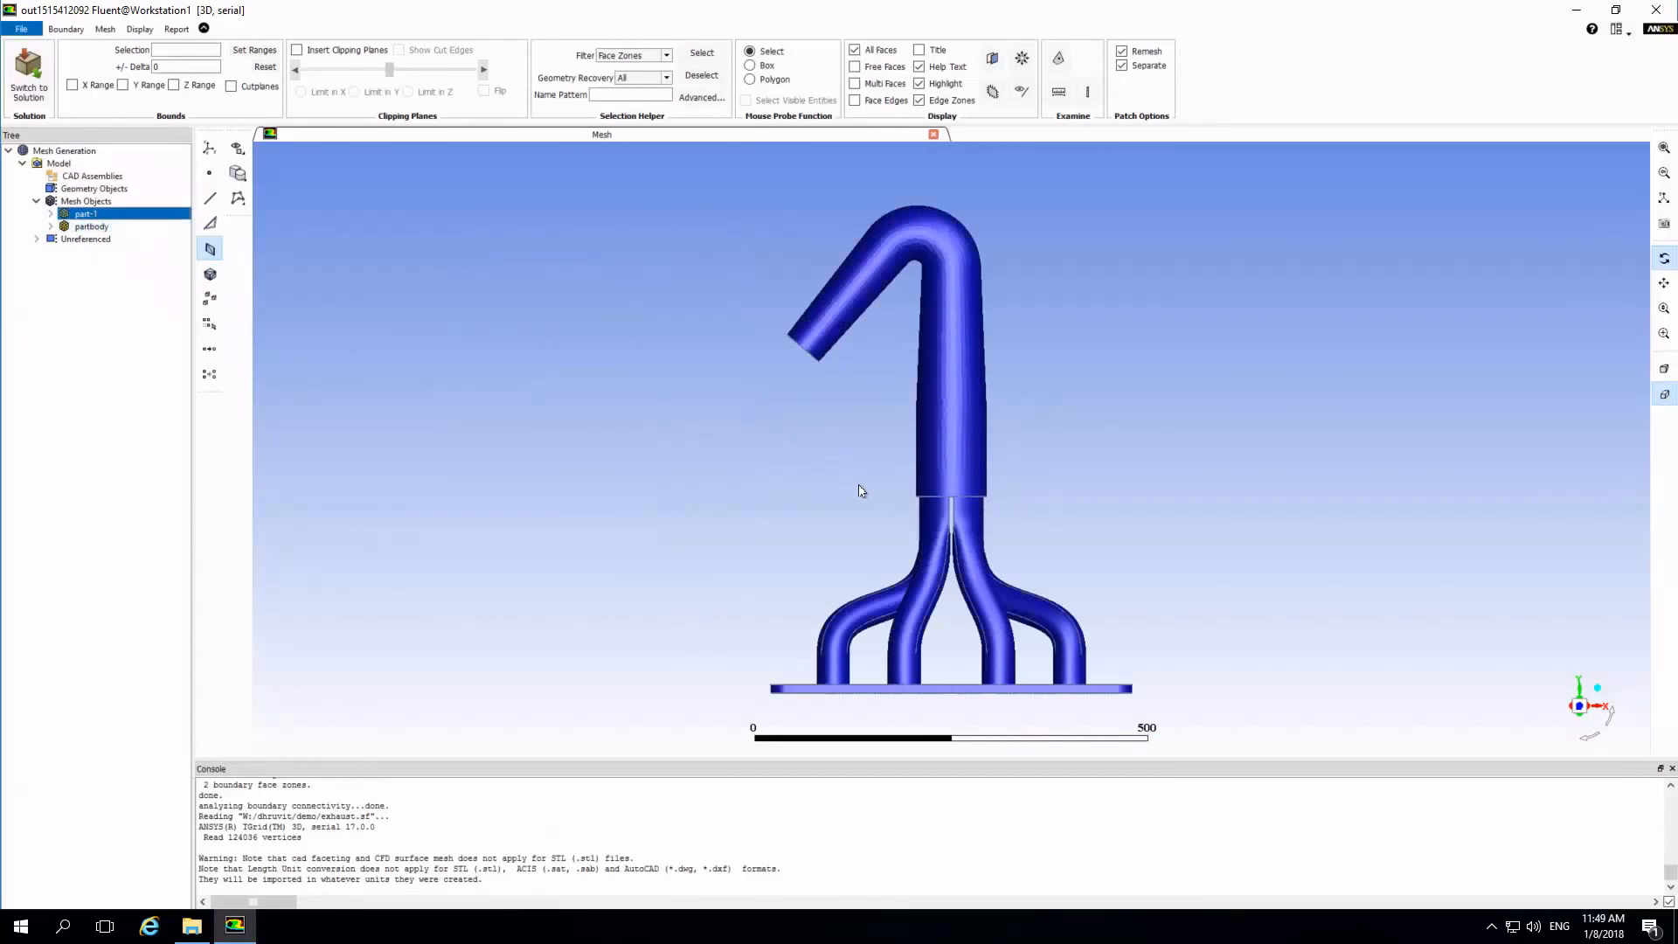
Patch the open end of the exhaust pipe from a rim face, adding it to part-1 as label outlet with zone type pressure-outlet.
{"action": "left_click_drag", "start_coordinate": [928, 549], "coordinate": [1196, 311]}
{"action": "scroll", "coordinate": [929, 347], "scroll_direction": "up", "scroll_amount": 3}
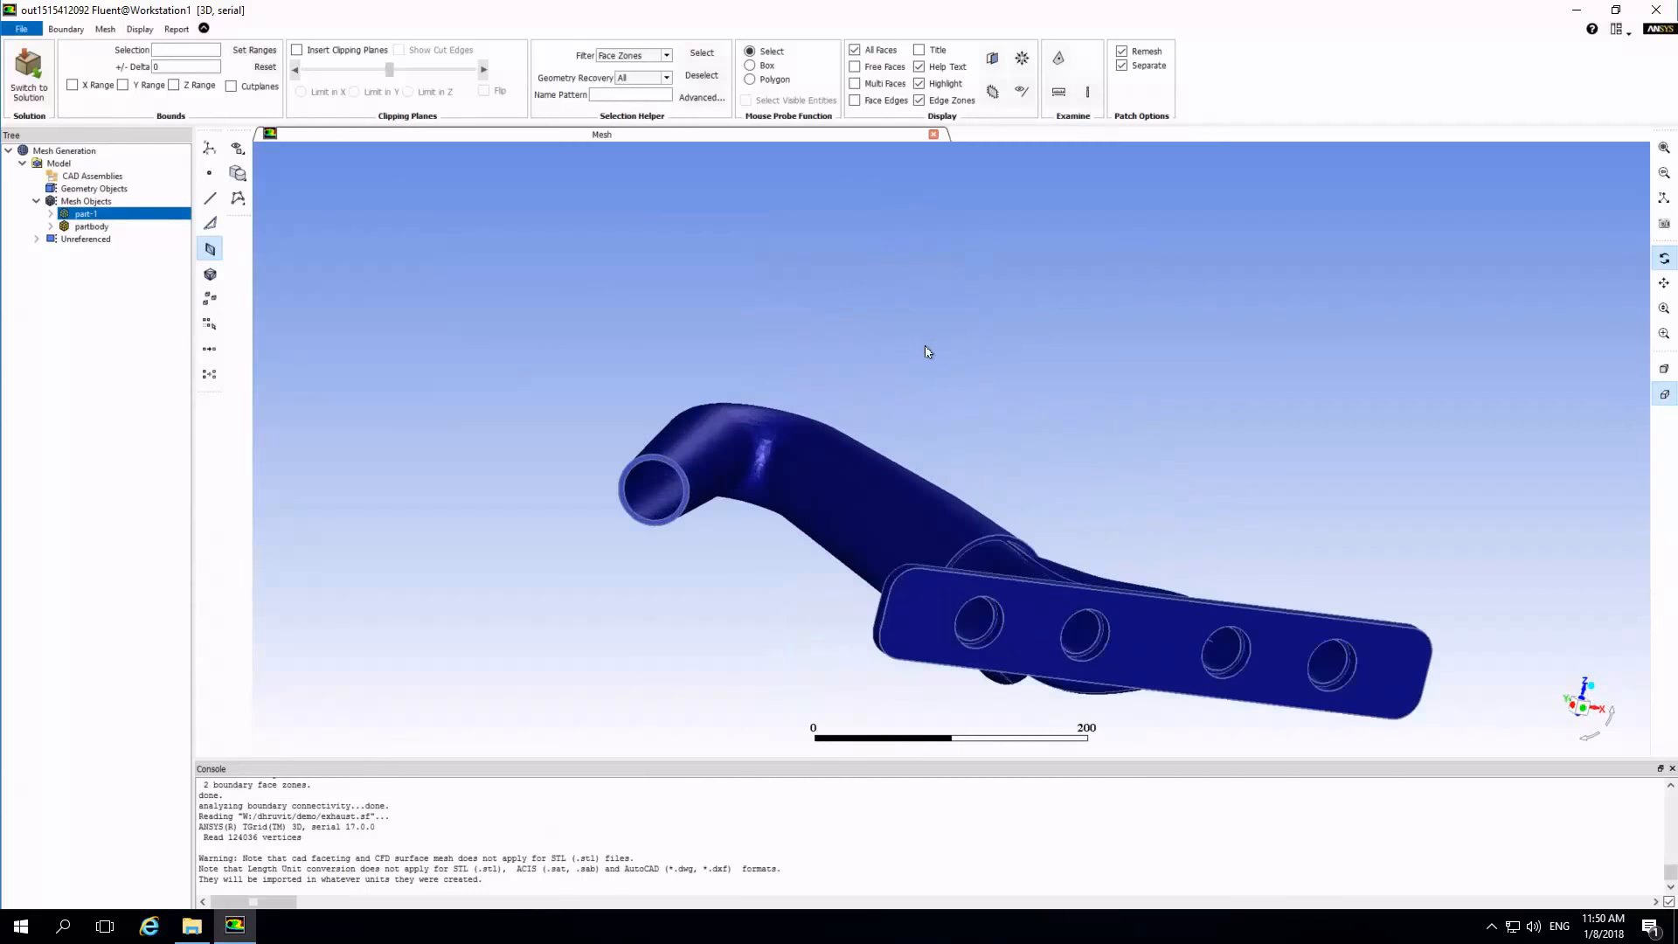
{"action": "left_click_drag", "start_coordinate": [820, 476], "coordinate": [810, 397]}
{"action": "scroll", "coordinate": [811, 397], "scroll_direction": "up", "scroll_amount": 3}
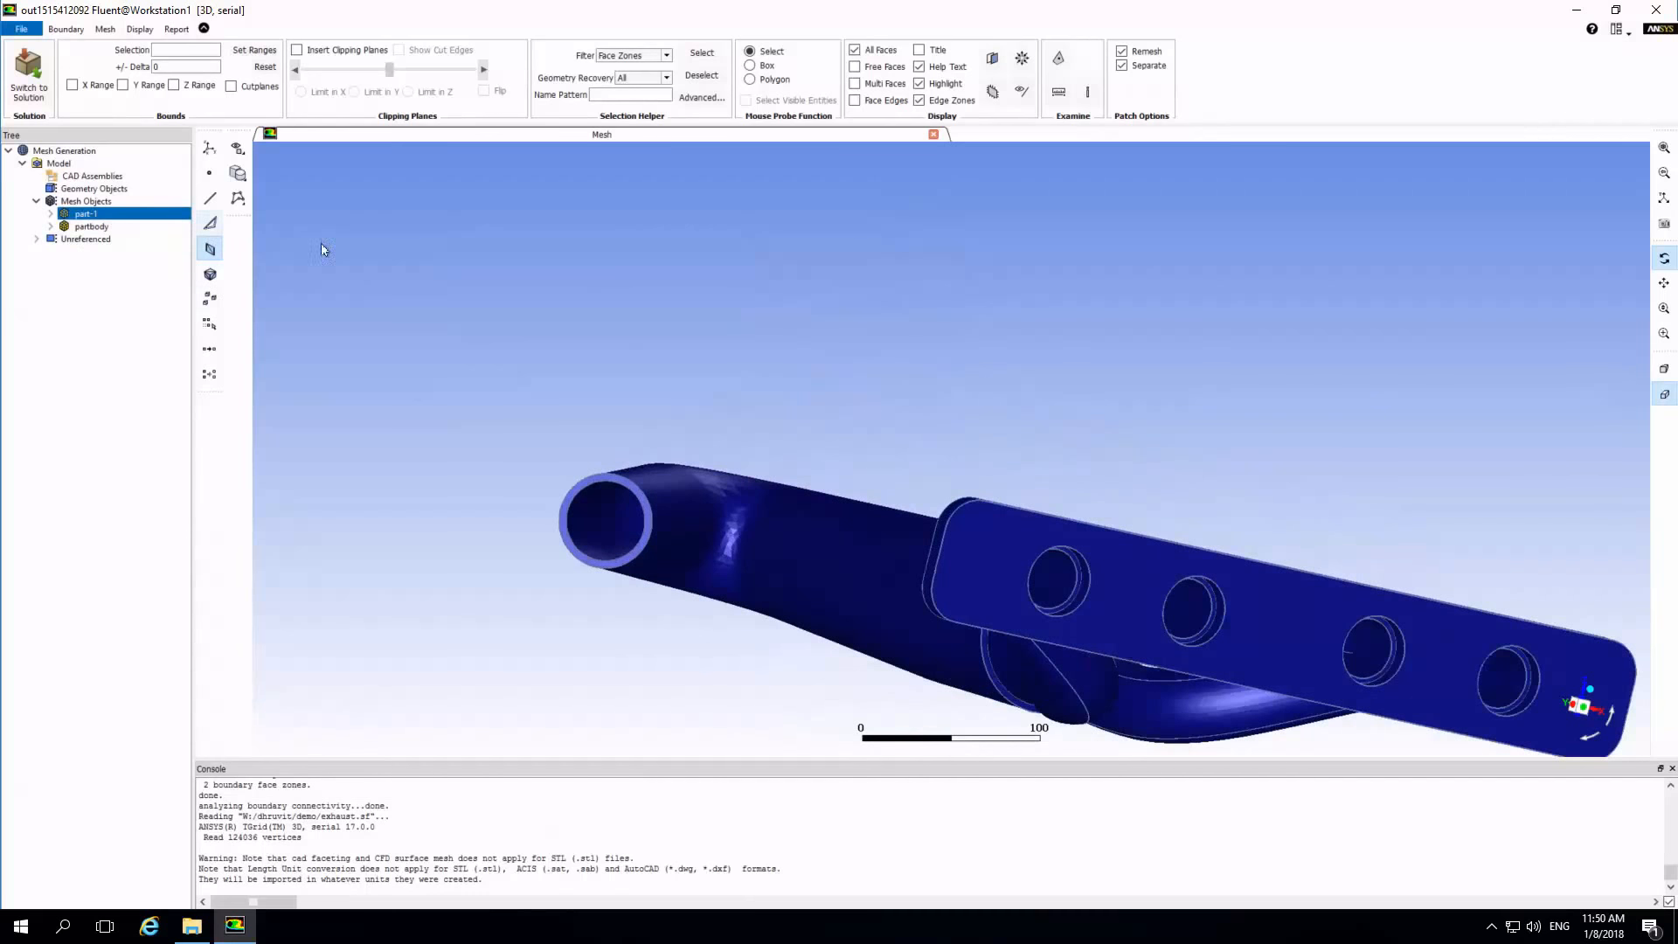
{"action": "scroll", "coordinate": [858, 551], "scroll_direction": "up", "scroll_amount": 2}
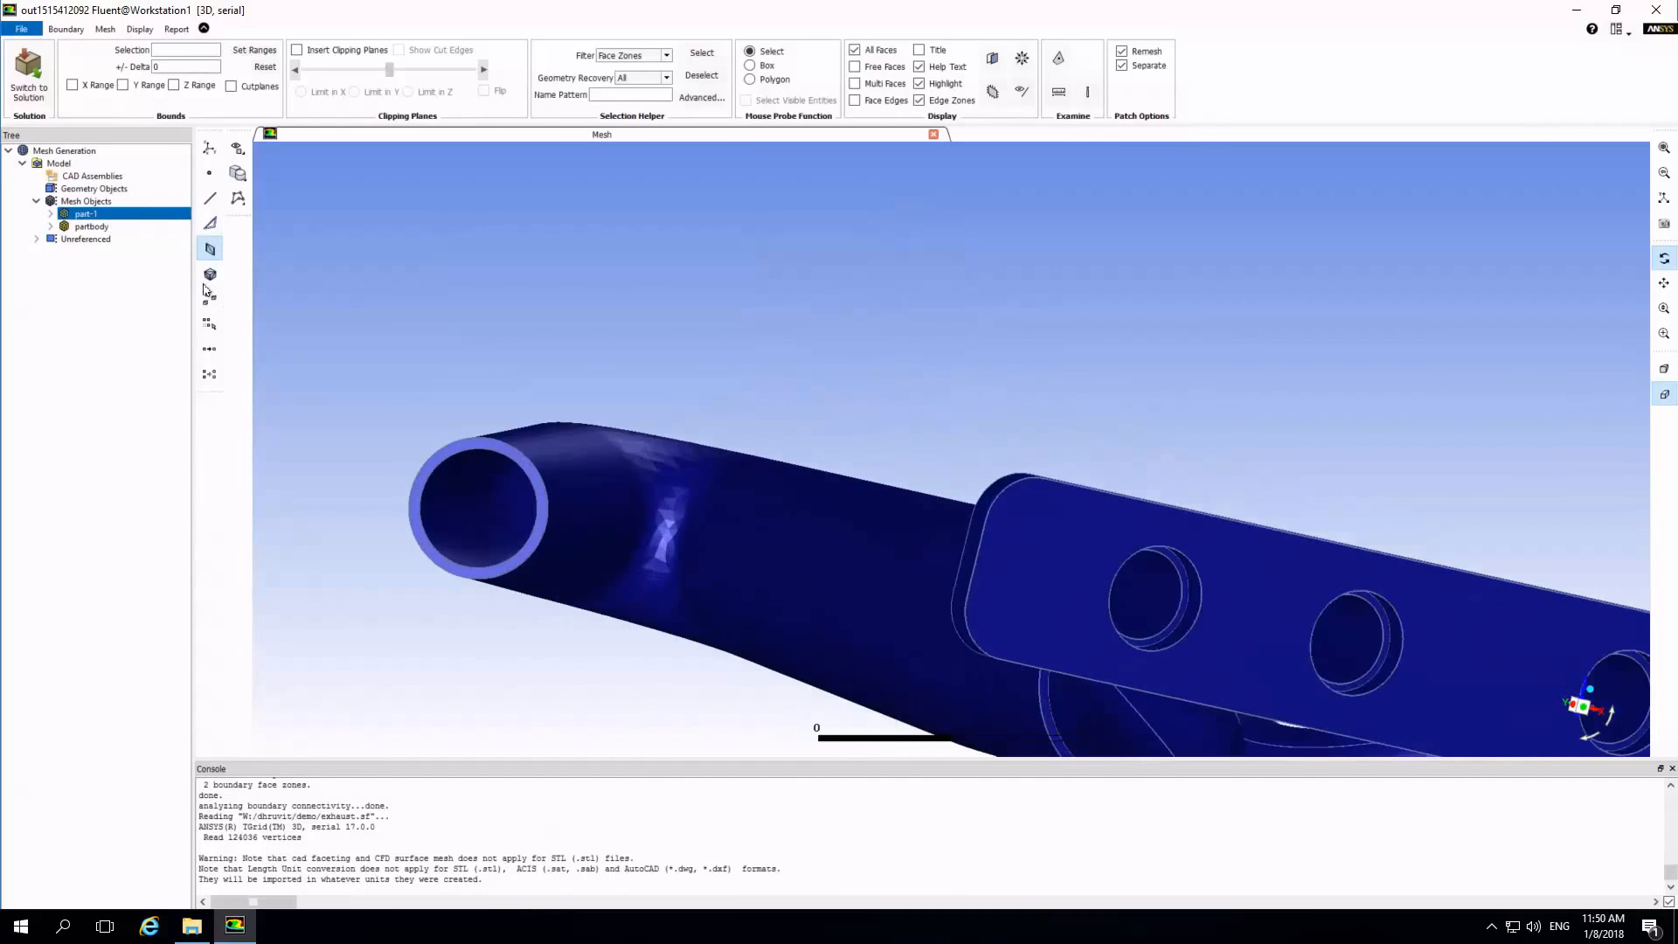
{"action": "left_click", "coordinate": [210, 224]}
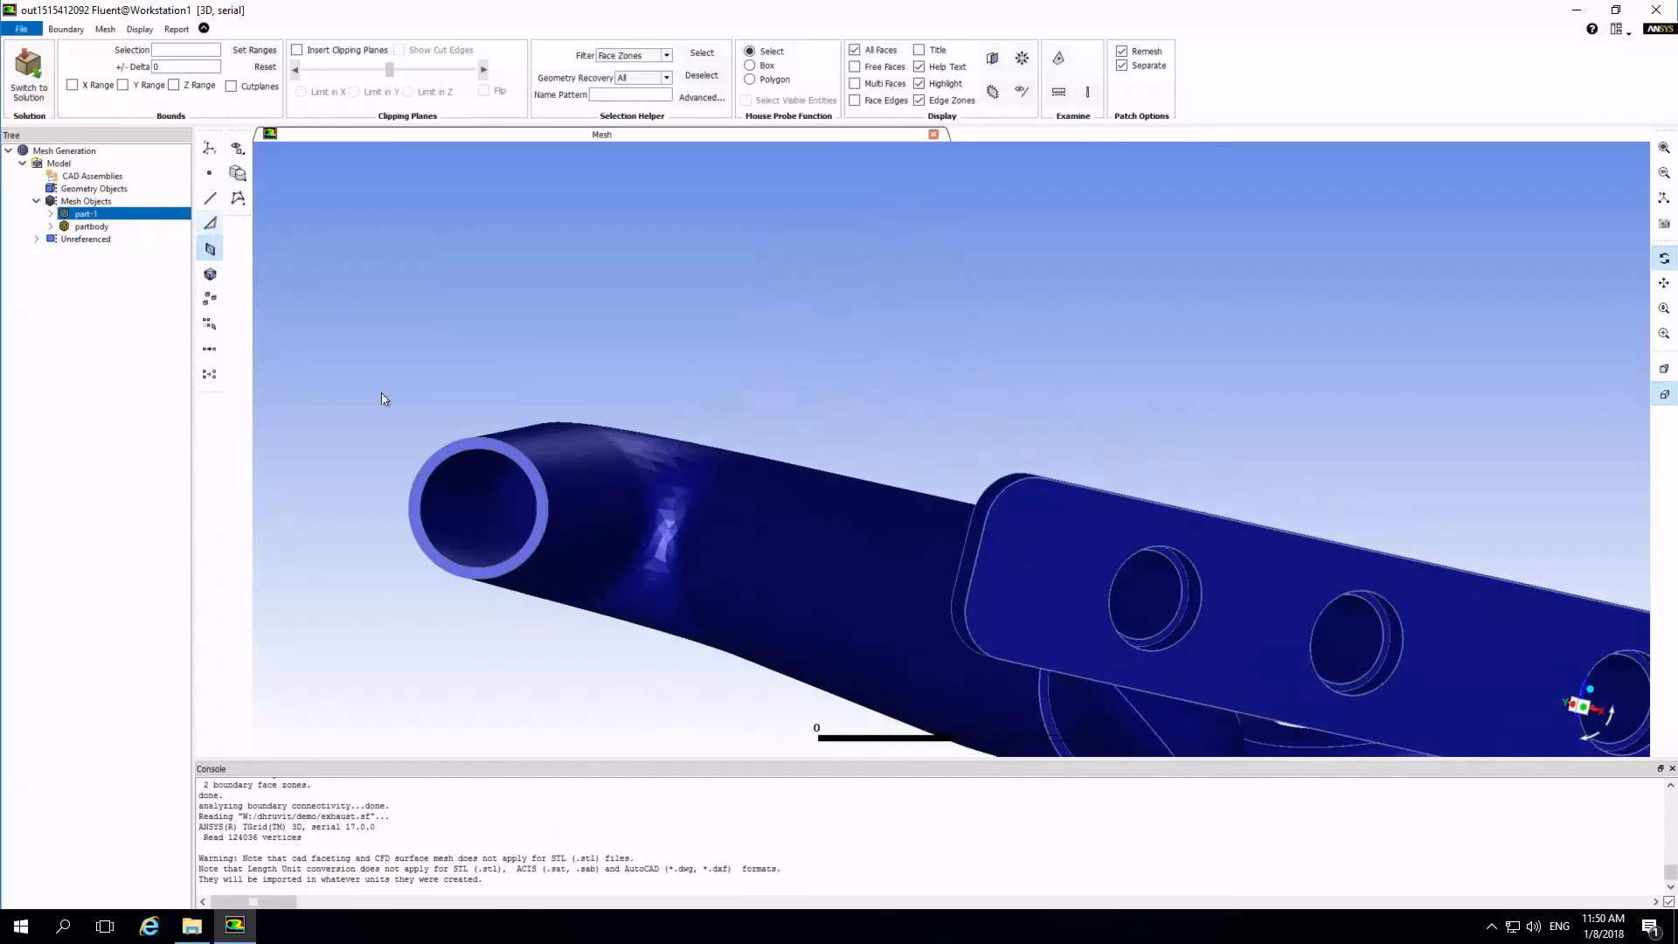
{"action": "left_click", "coordinate": [466, 444]}
{"action": "left_click", "coordinate": [238, 335]}
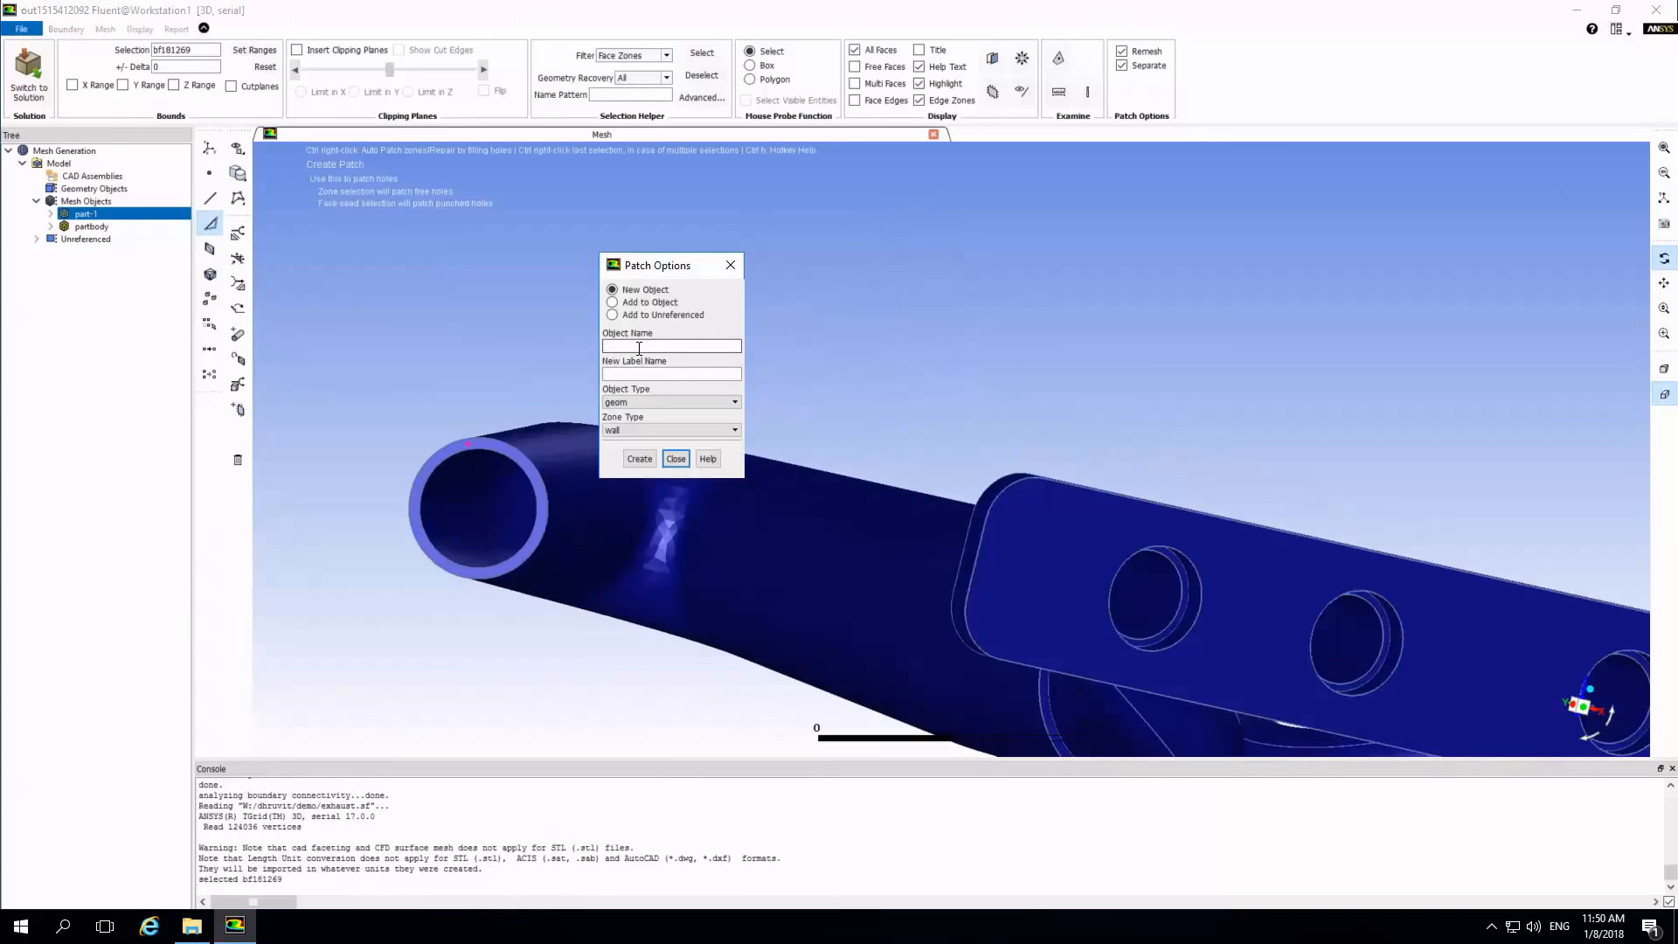
{"action": "left_click", "coordinate": [637, 303]}
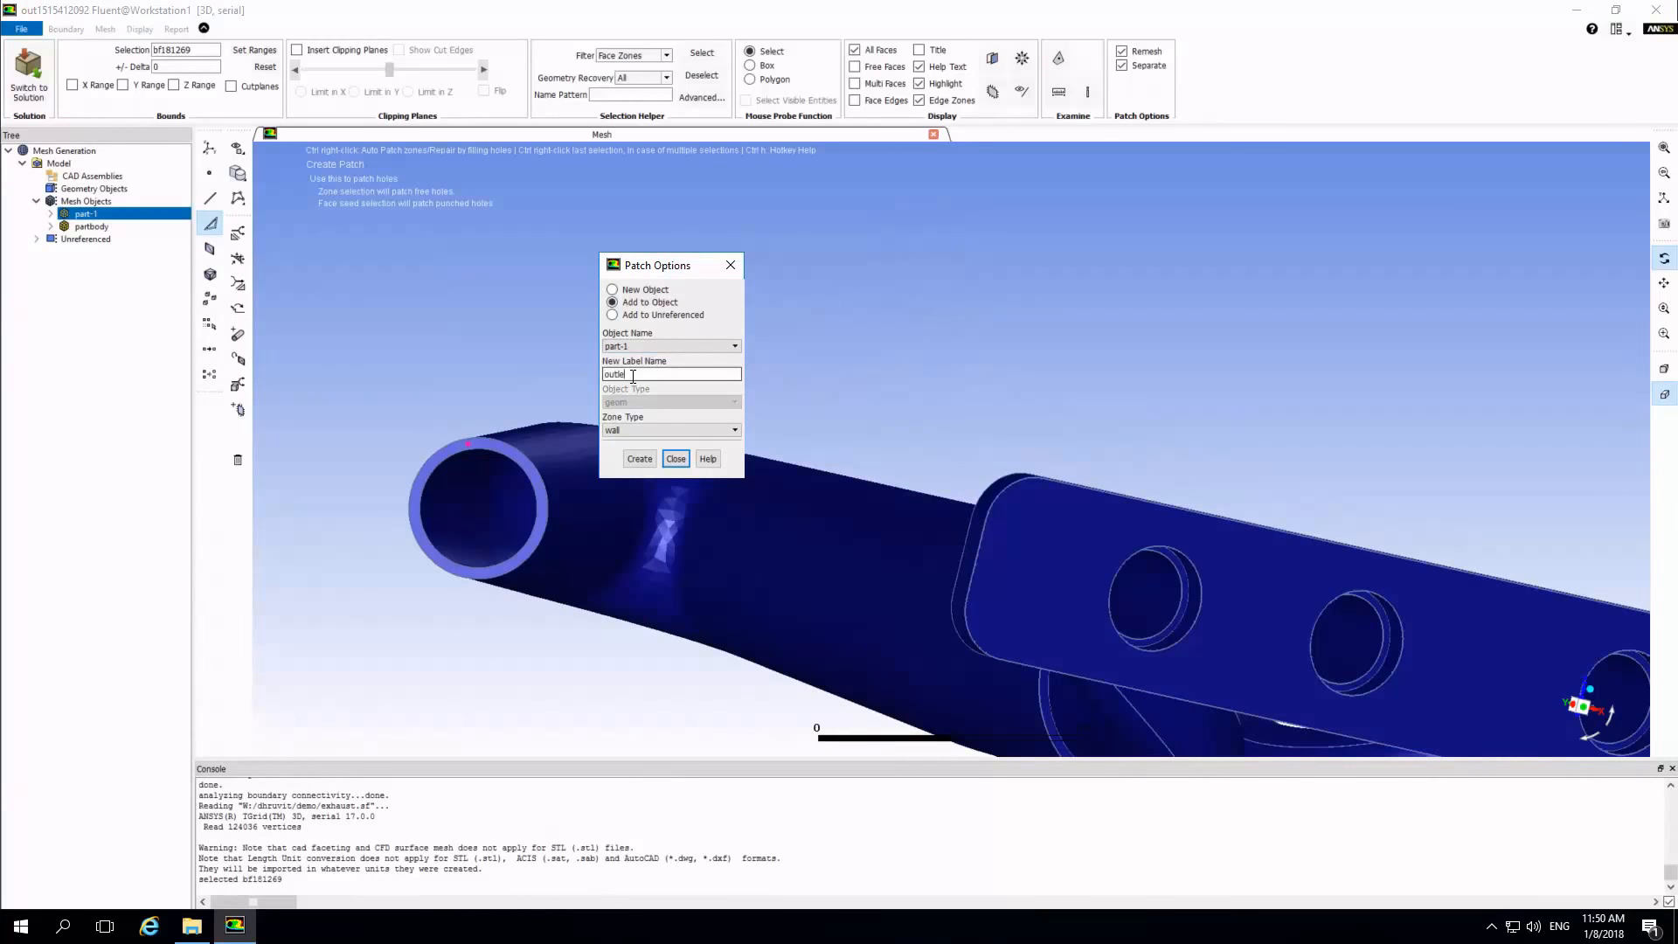
{"action": "left_click", "coordinate": [625, 431]}
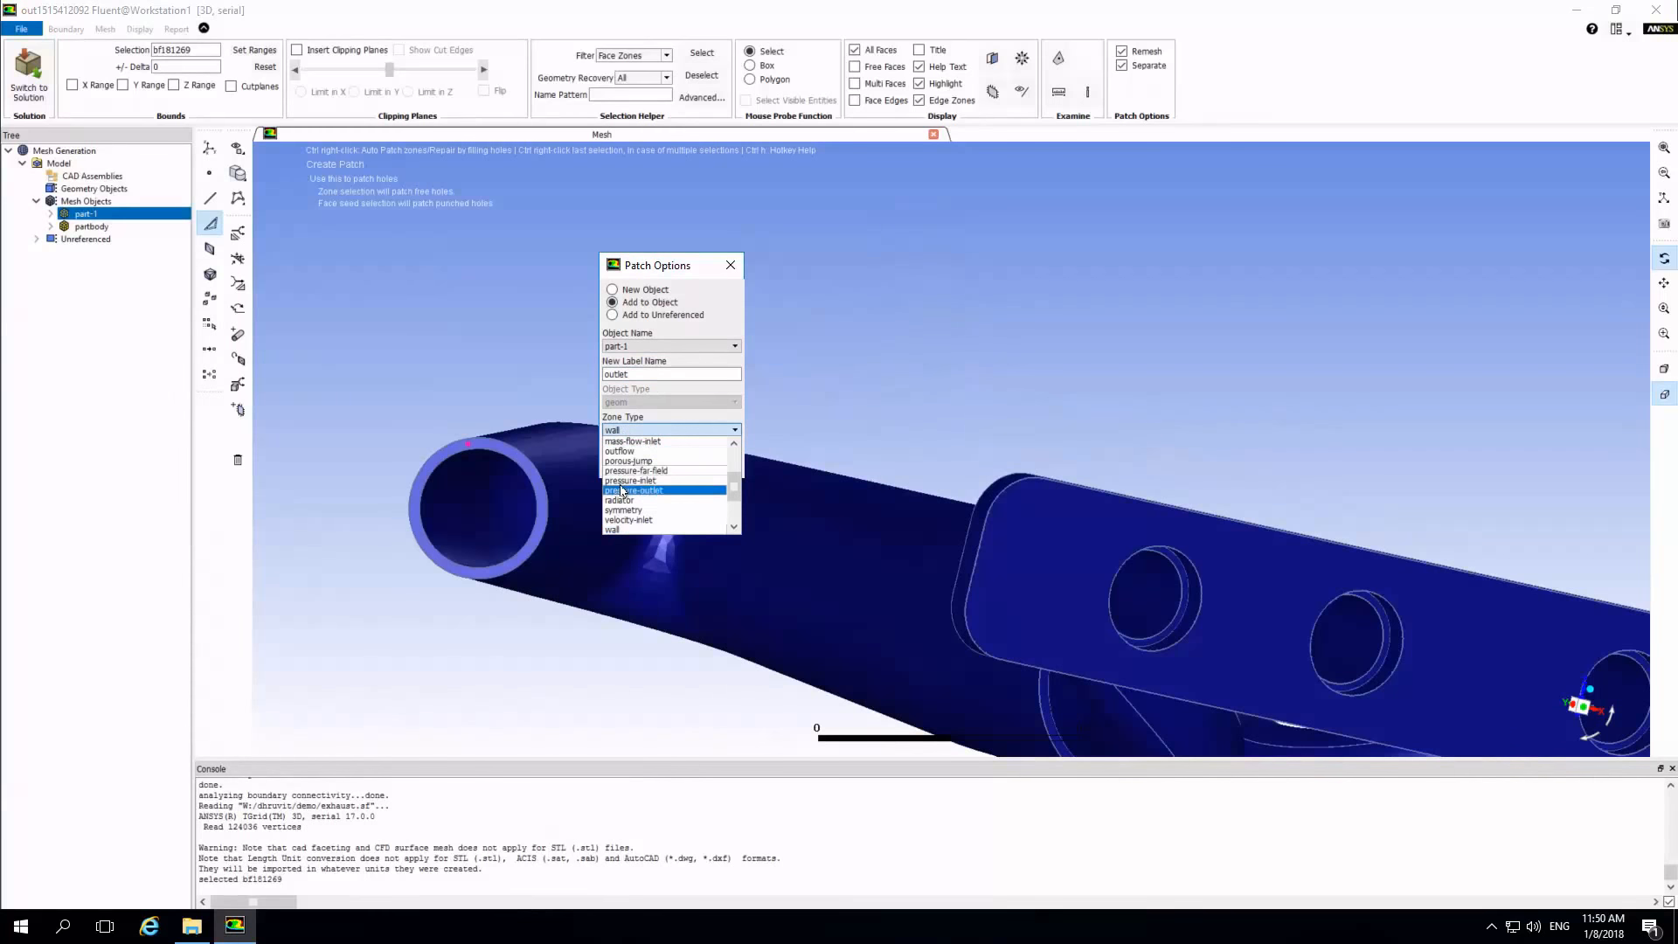
{"action": "left_click", "coordinate": [623, 491]}
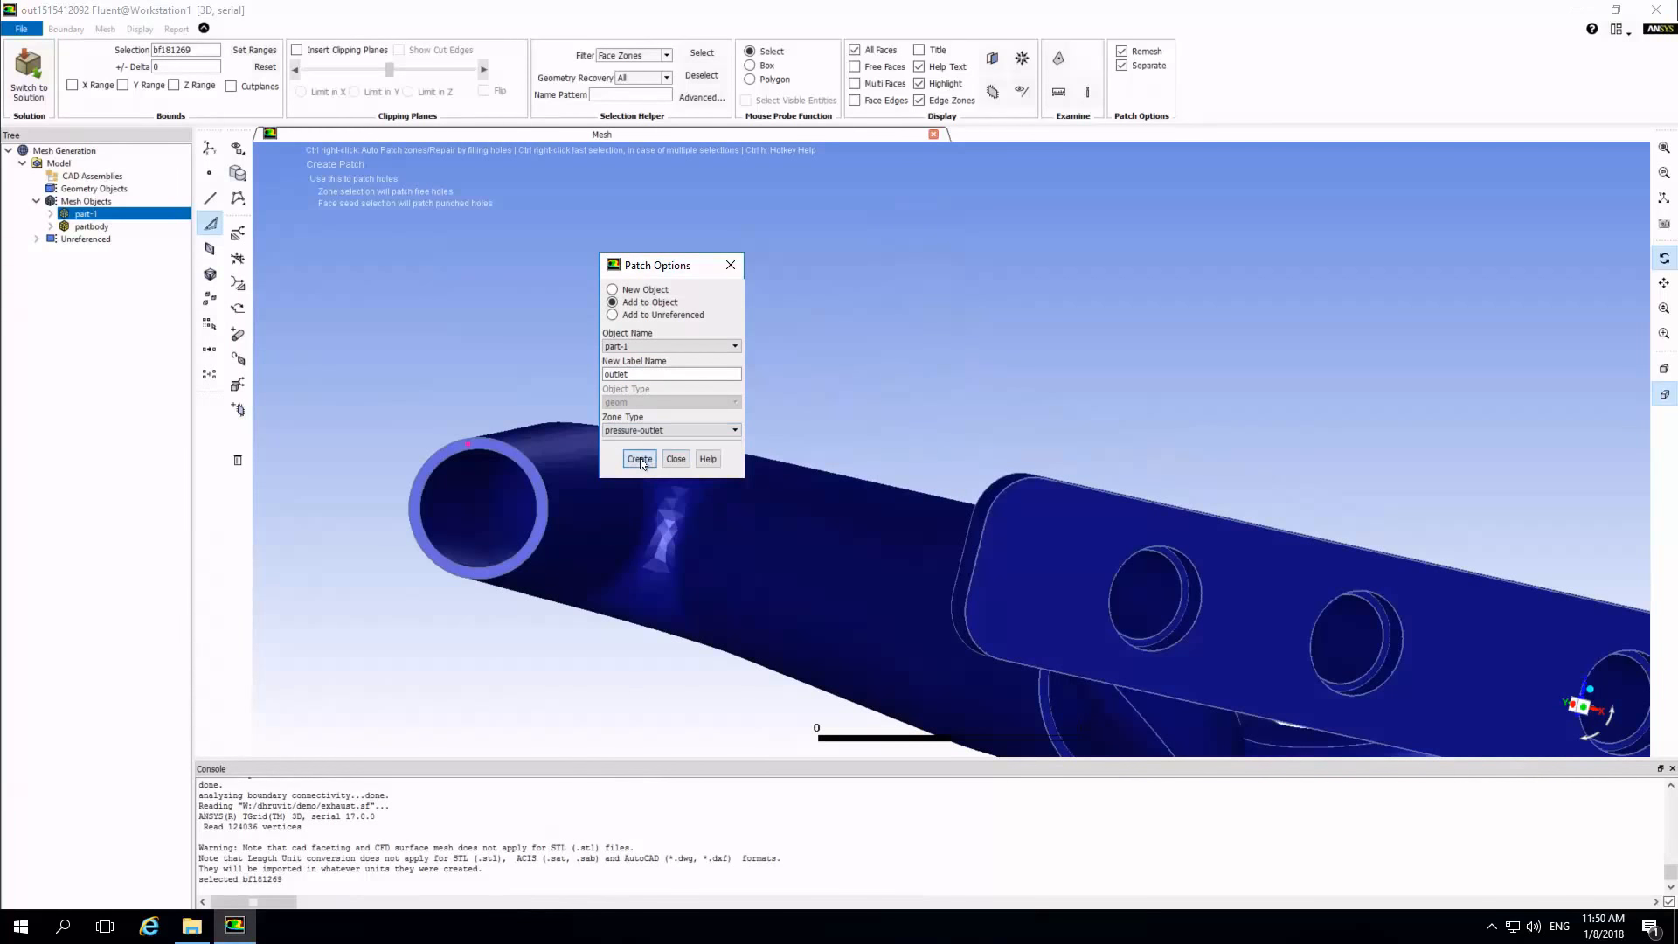
{"action": "left_click", "coordinate": [638, 459]}
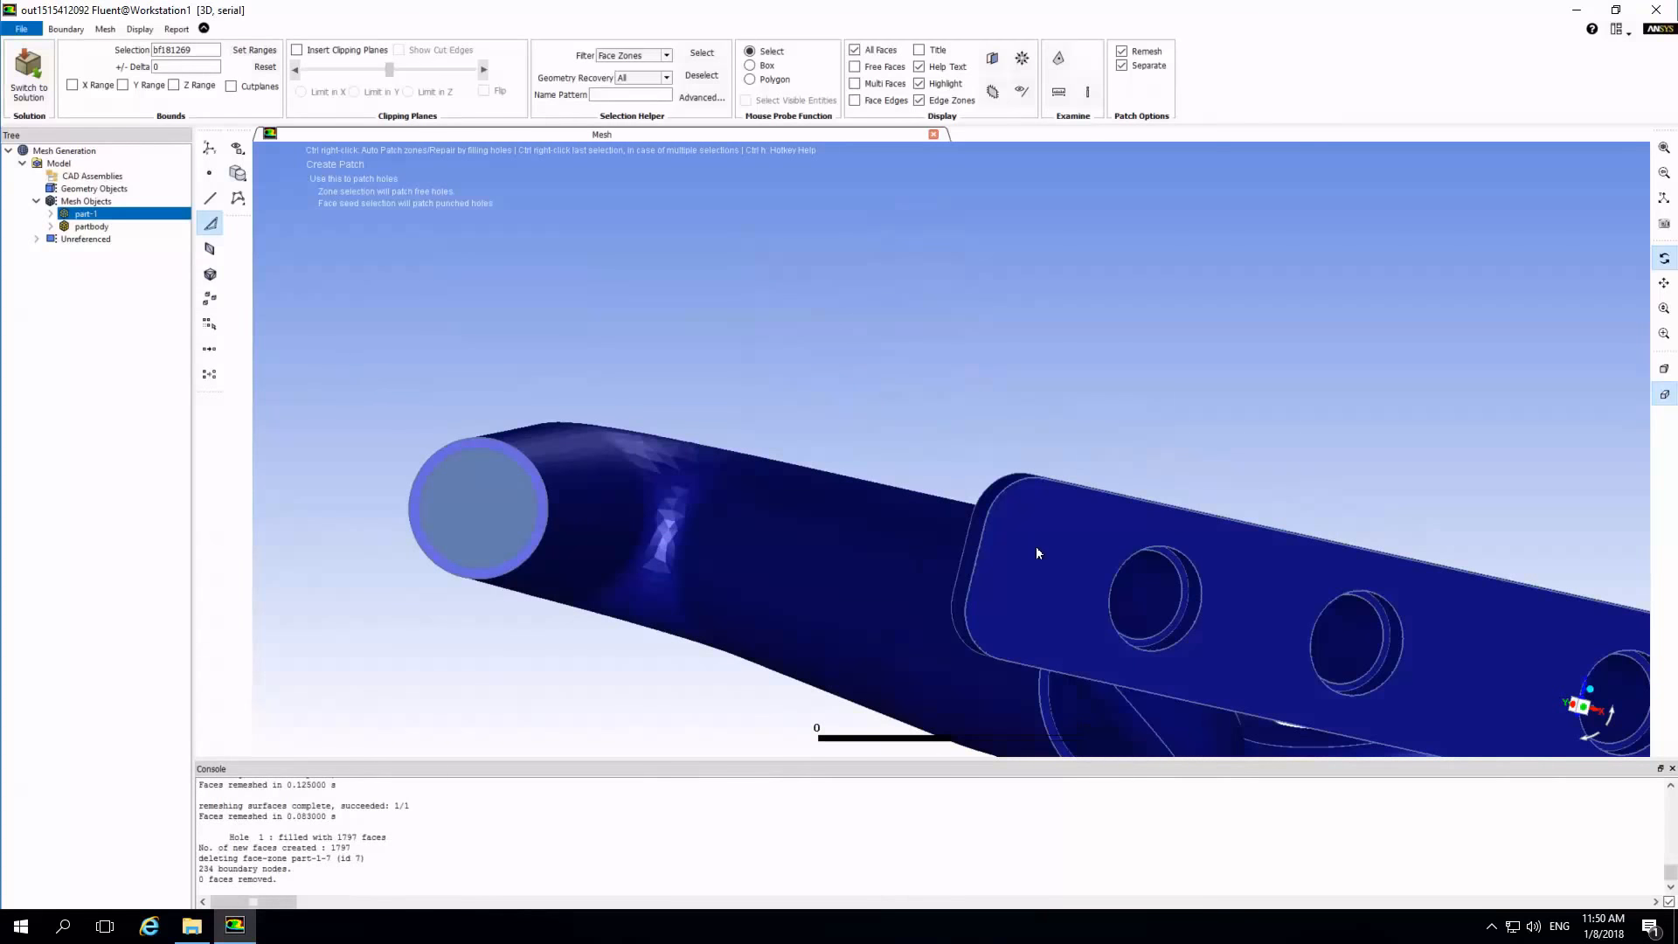
Patch the four flange holes from a seed face on the flange, adding them to part-1 as label inlet with zone type velocity-inlet.
{"action": "right_click", "coordinate": [1069, 528]}
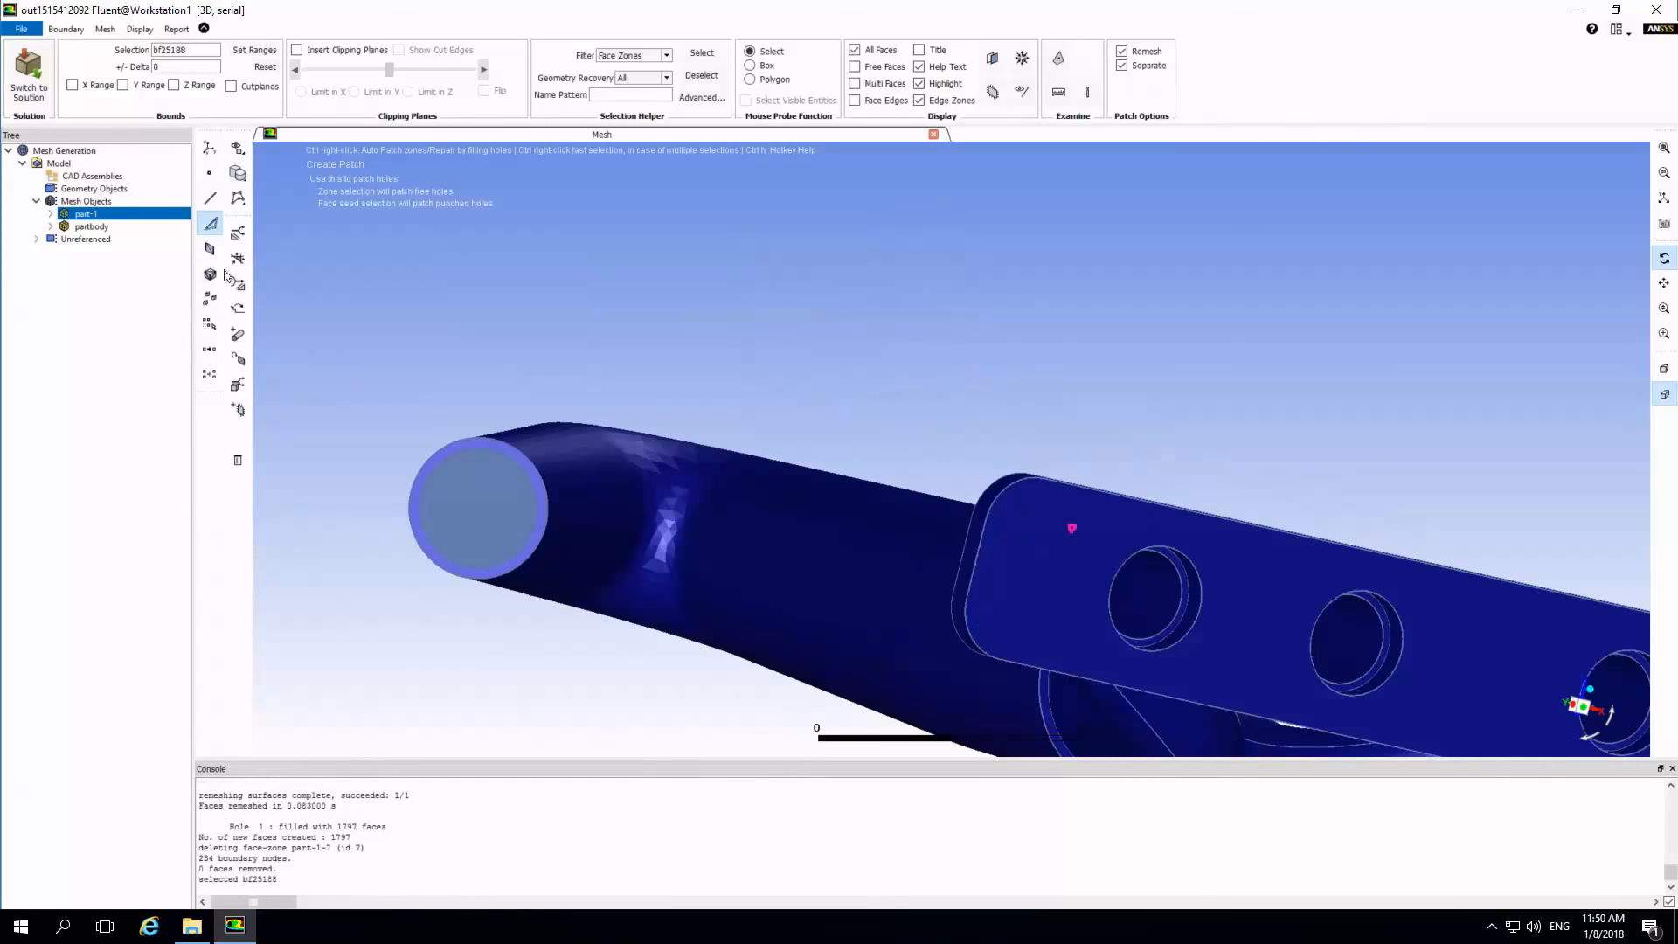
{"action": "left_click", "coordinate": [237, 336]}
{"action": "left_click", "coordinate": [630, 374]}
{"action": "left_click_drag", "start_coordinate": [556, 373], "coordinate": [554, 371]}
{"action": "type", "text": "inlet"}
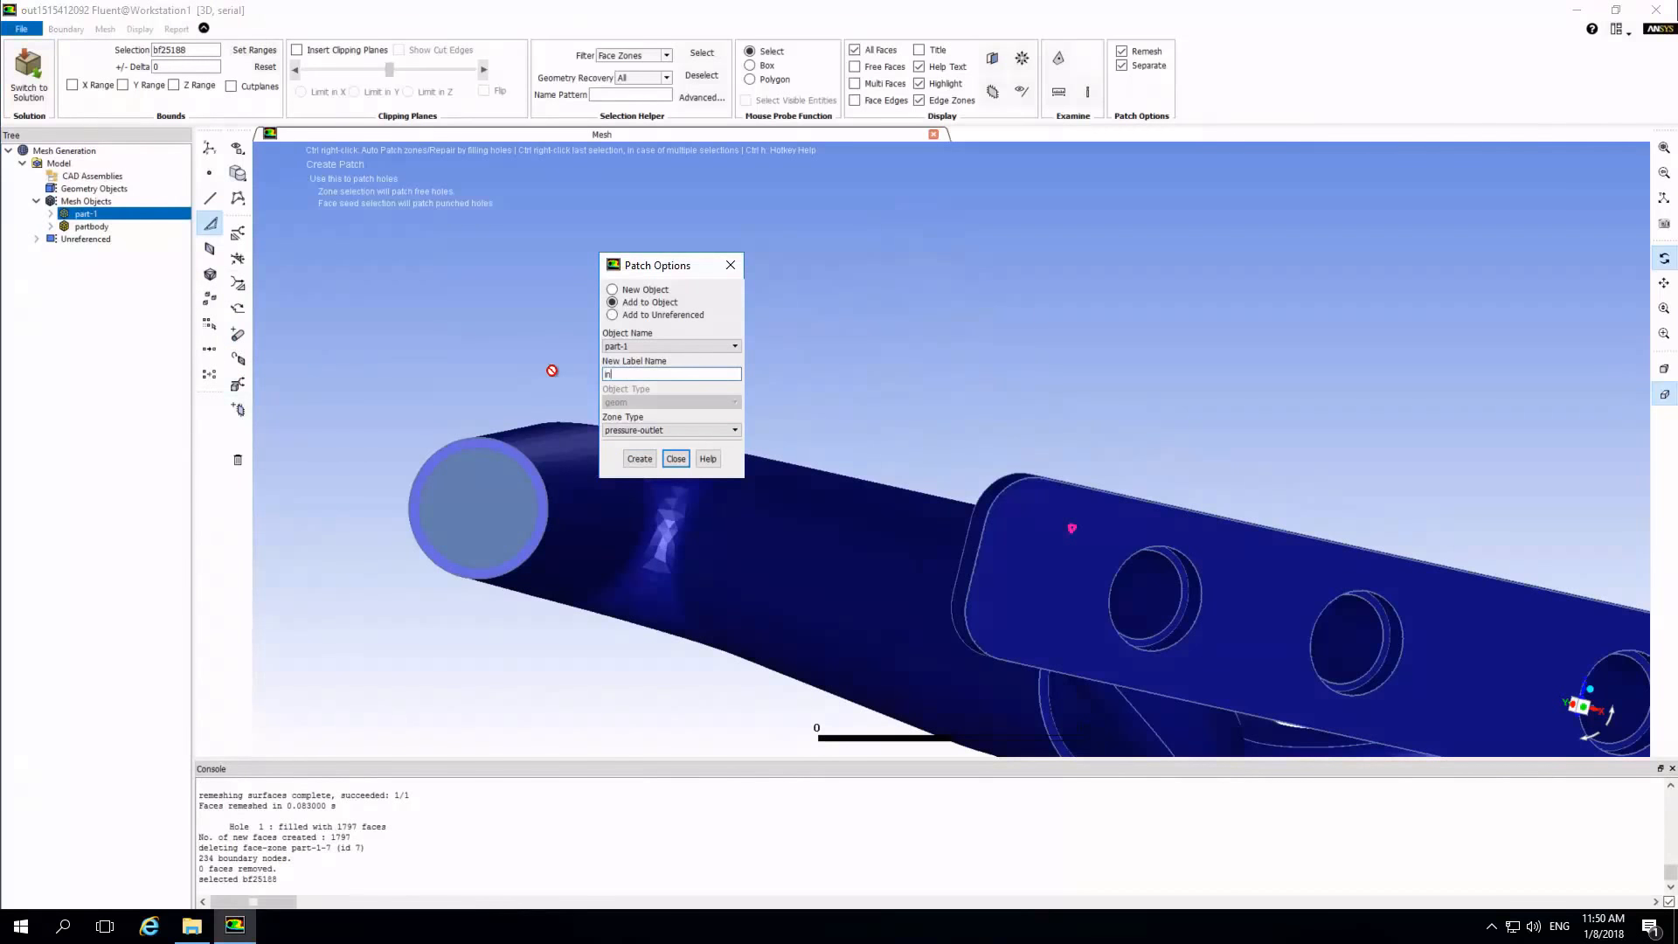
{"action": "left_click", "coordinate": [646, 432]}
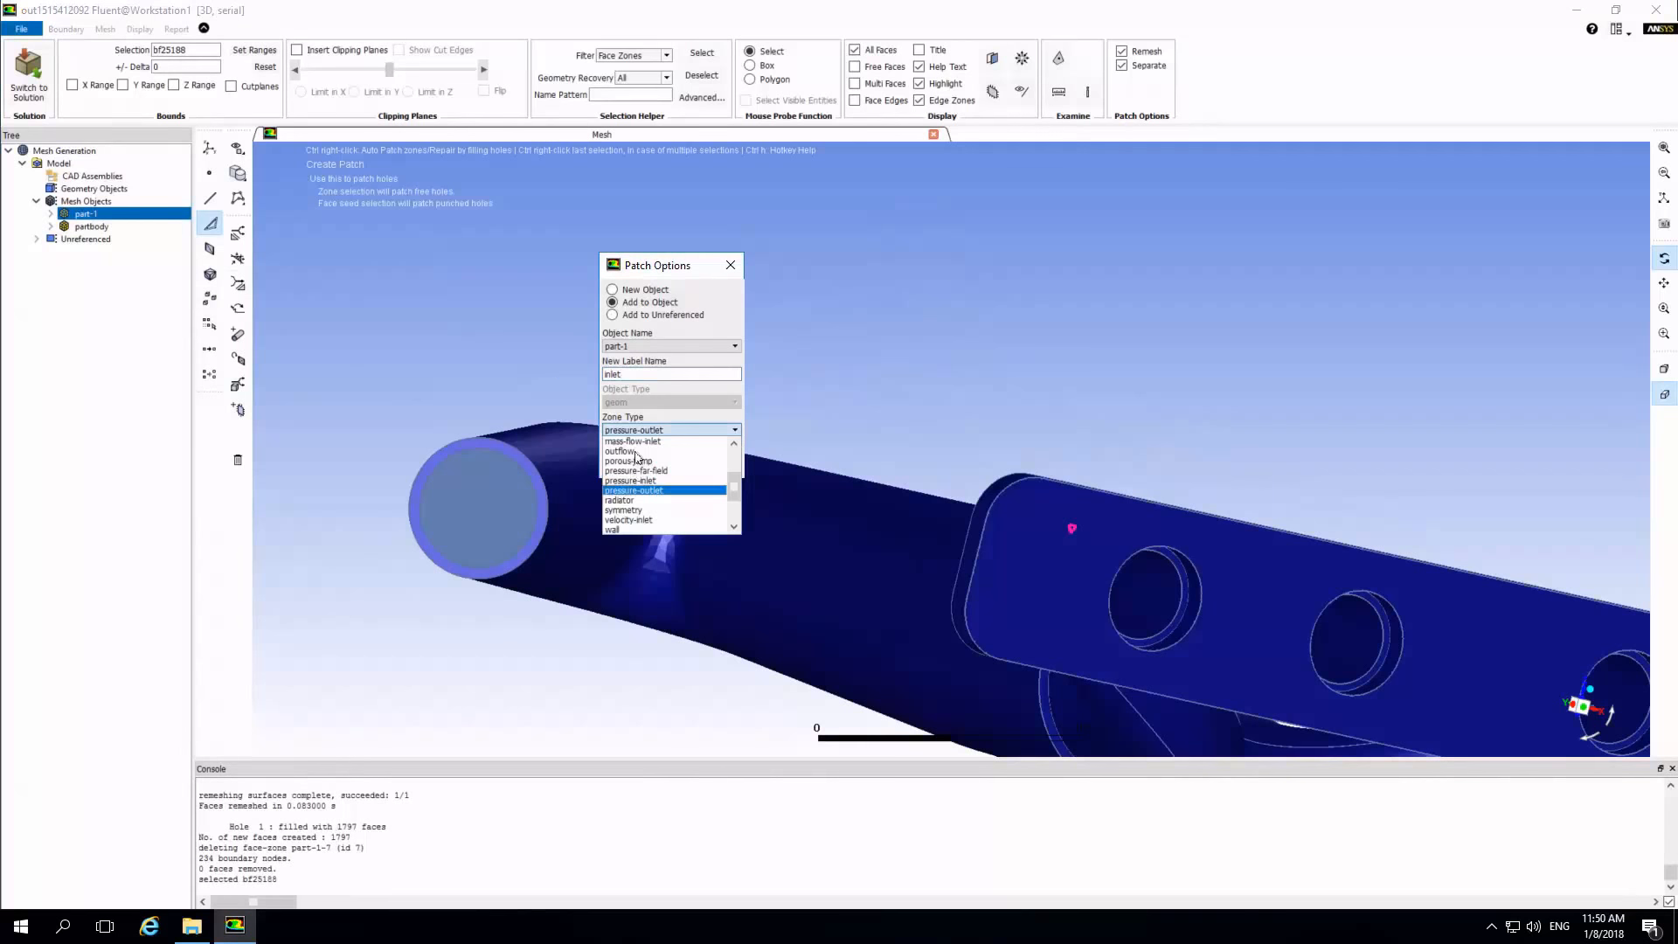
{"action": "left_click", "coordinate": [619, 521]}
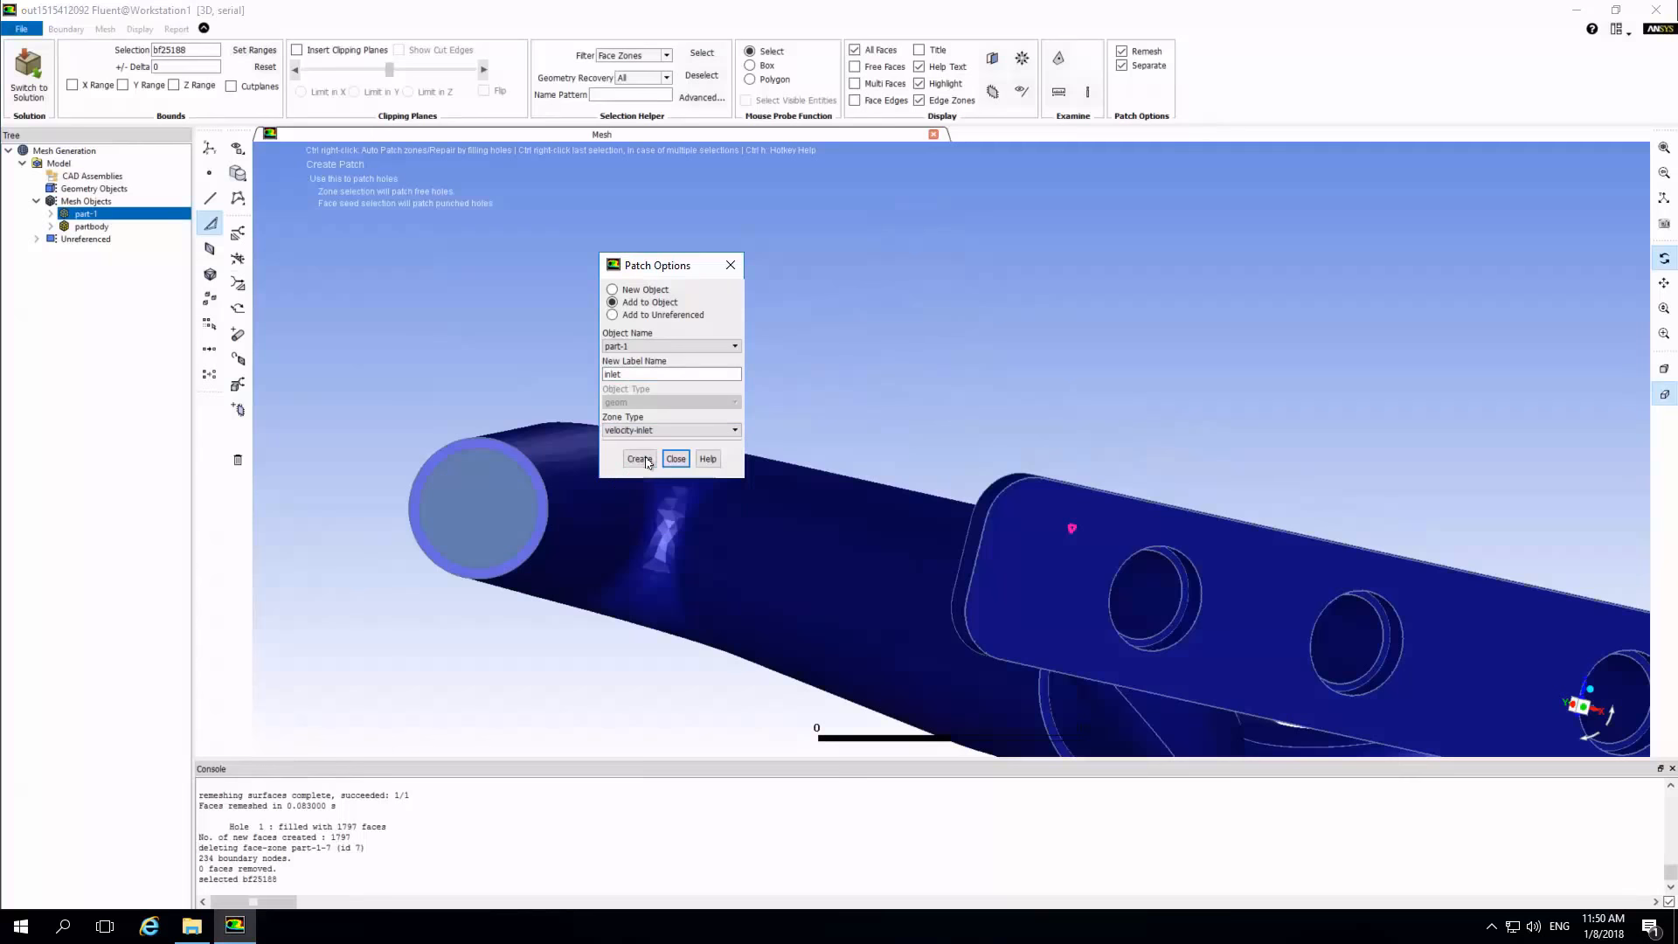
{"action": "left_click", "coordinate": [646, 460]}
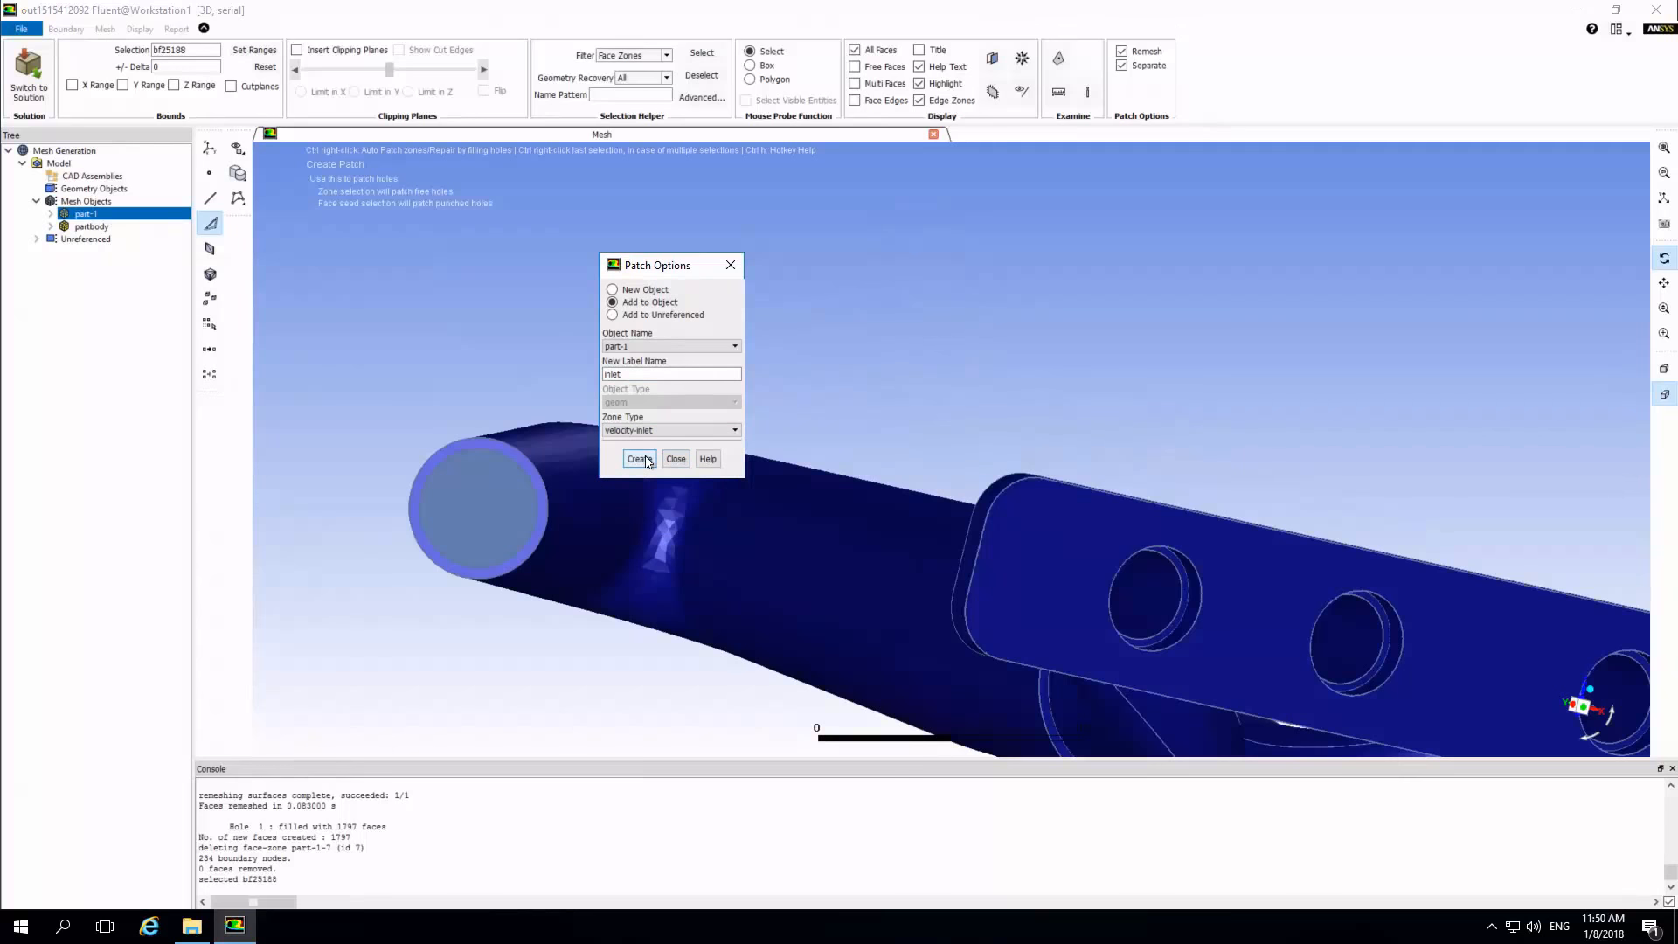
Insert a clipping plane limited in X to expose the inside of the exhaust.
{"action": "left_click_drag", "start_coordinate": [795, 572], "coordinate": [699, 541]}
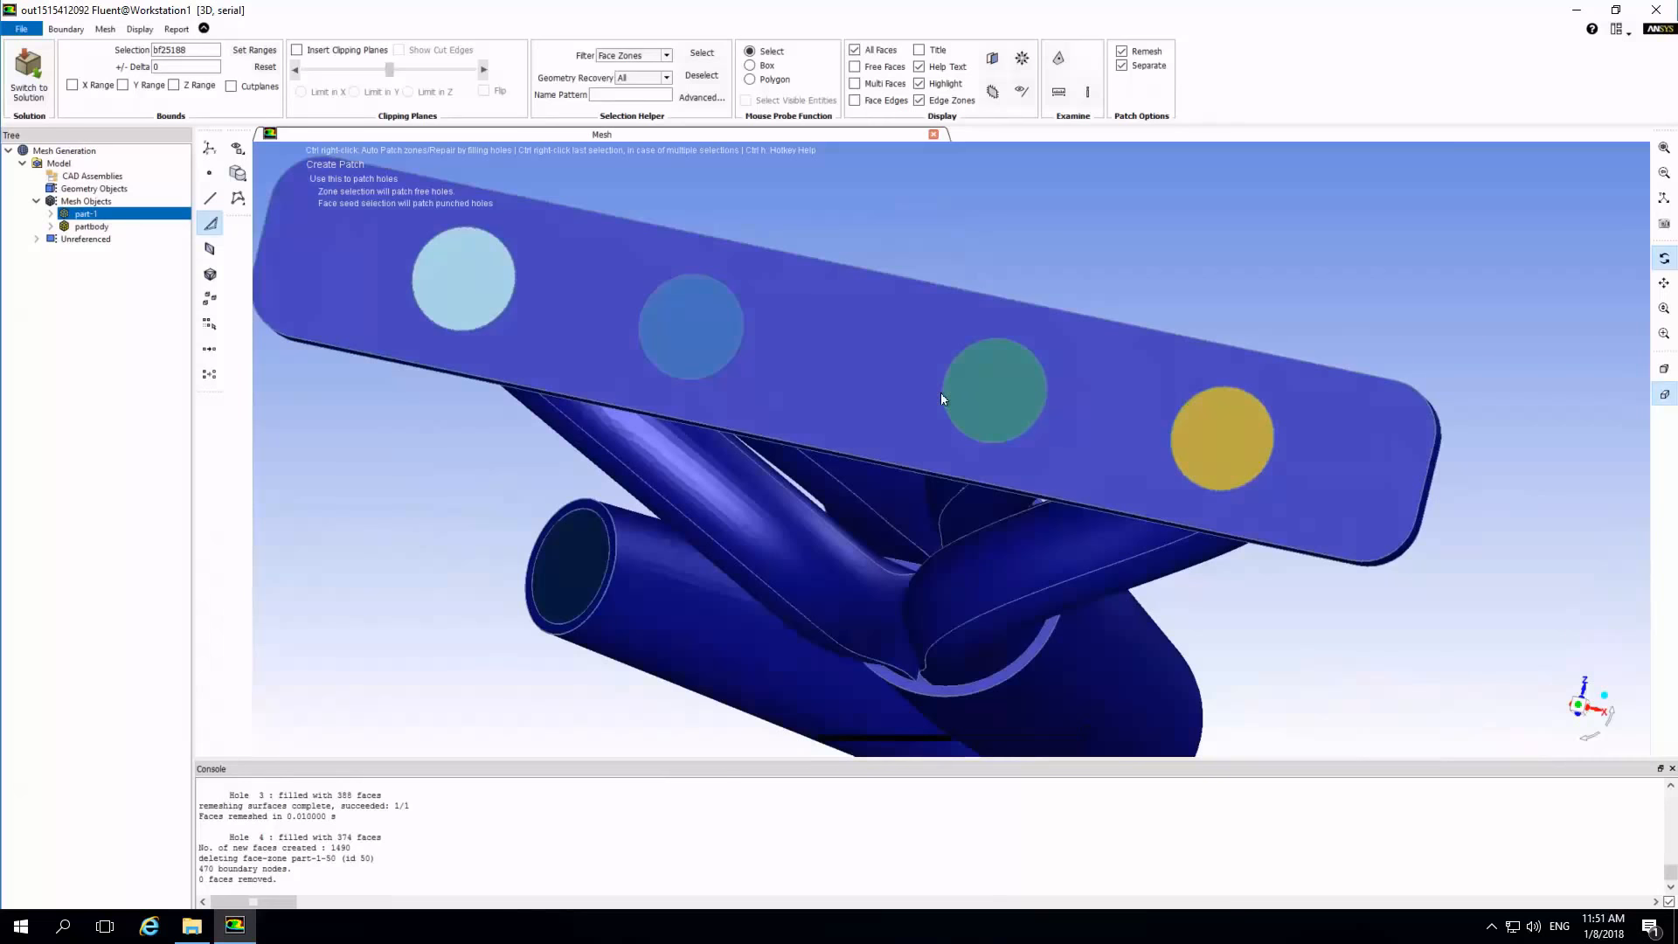
{"action": "left_click_drag", "start_coordinate": [898, 574], "coordinate": [422, 438]}
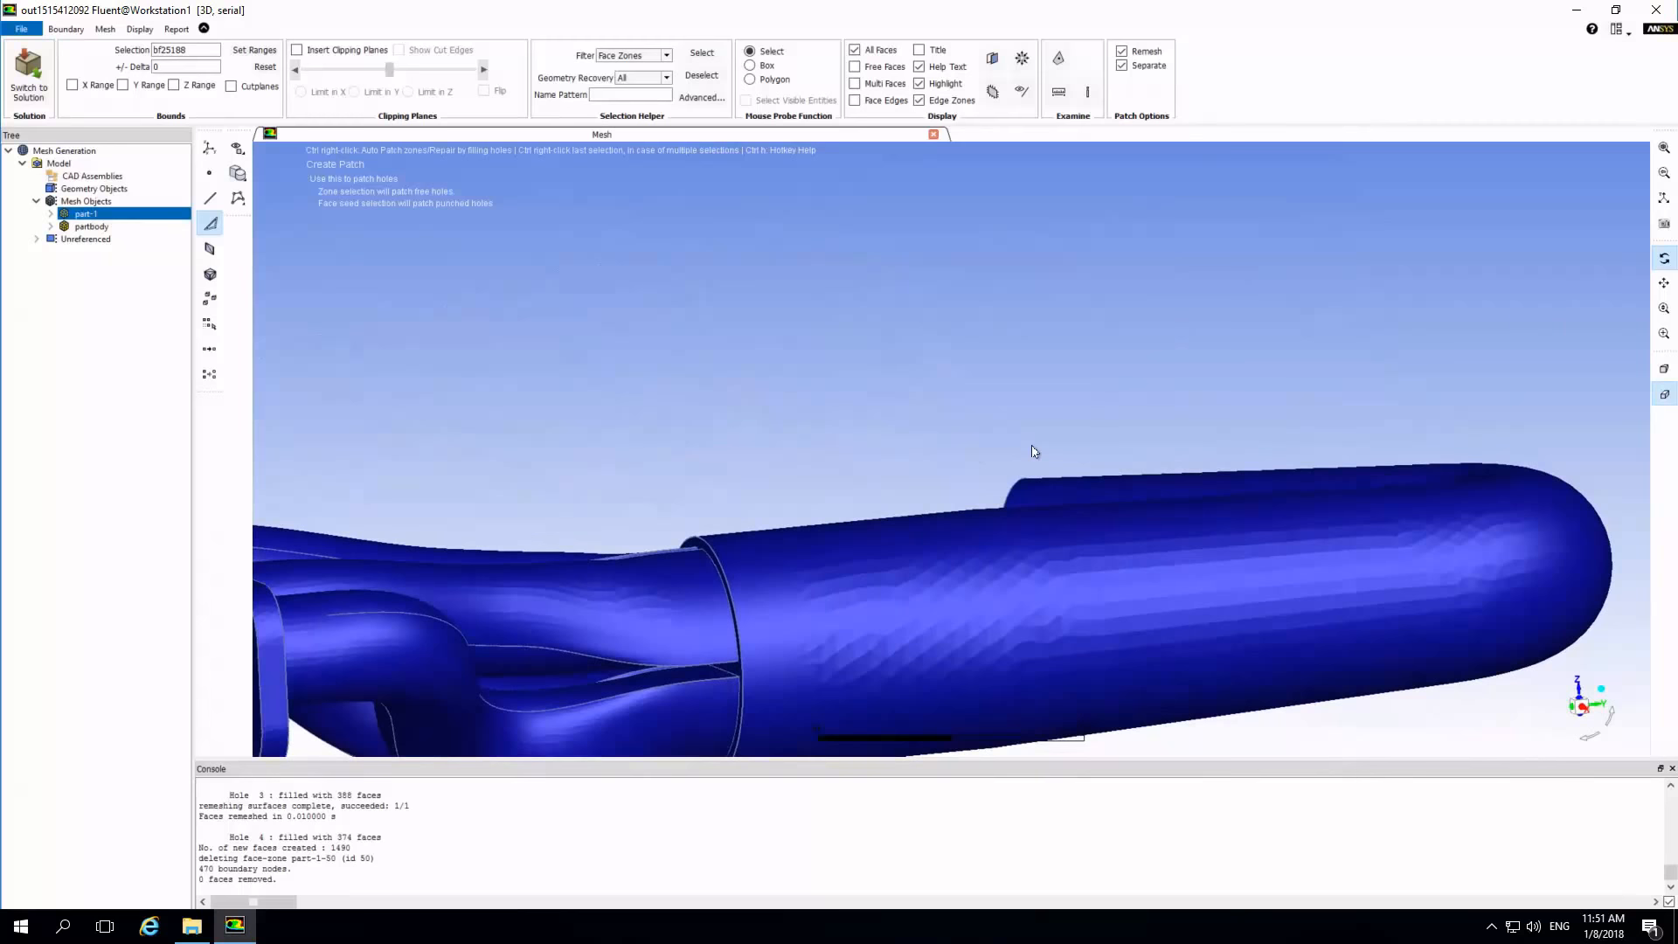
{"action": "scroll", "coordinate": [1034, 451], "scroll_direction": "down", "scroll_amount": 2}
{"action": "scroll", "coordinate": [1033, 451], "scroll_direction": "down", "scroll_amount": 1}
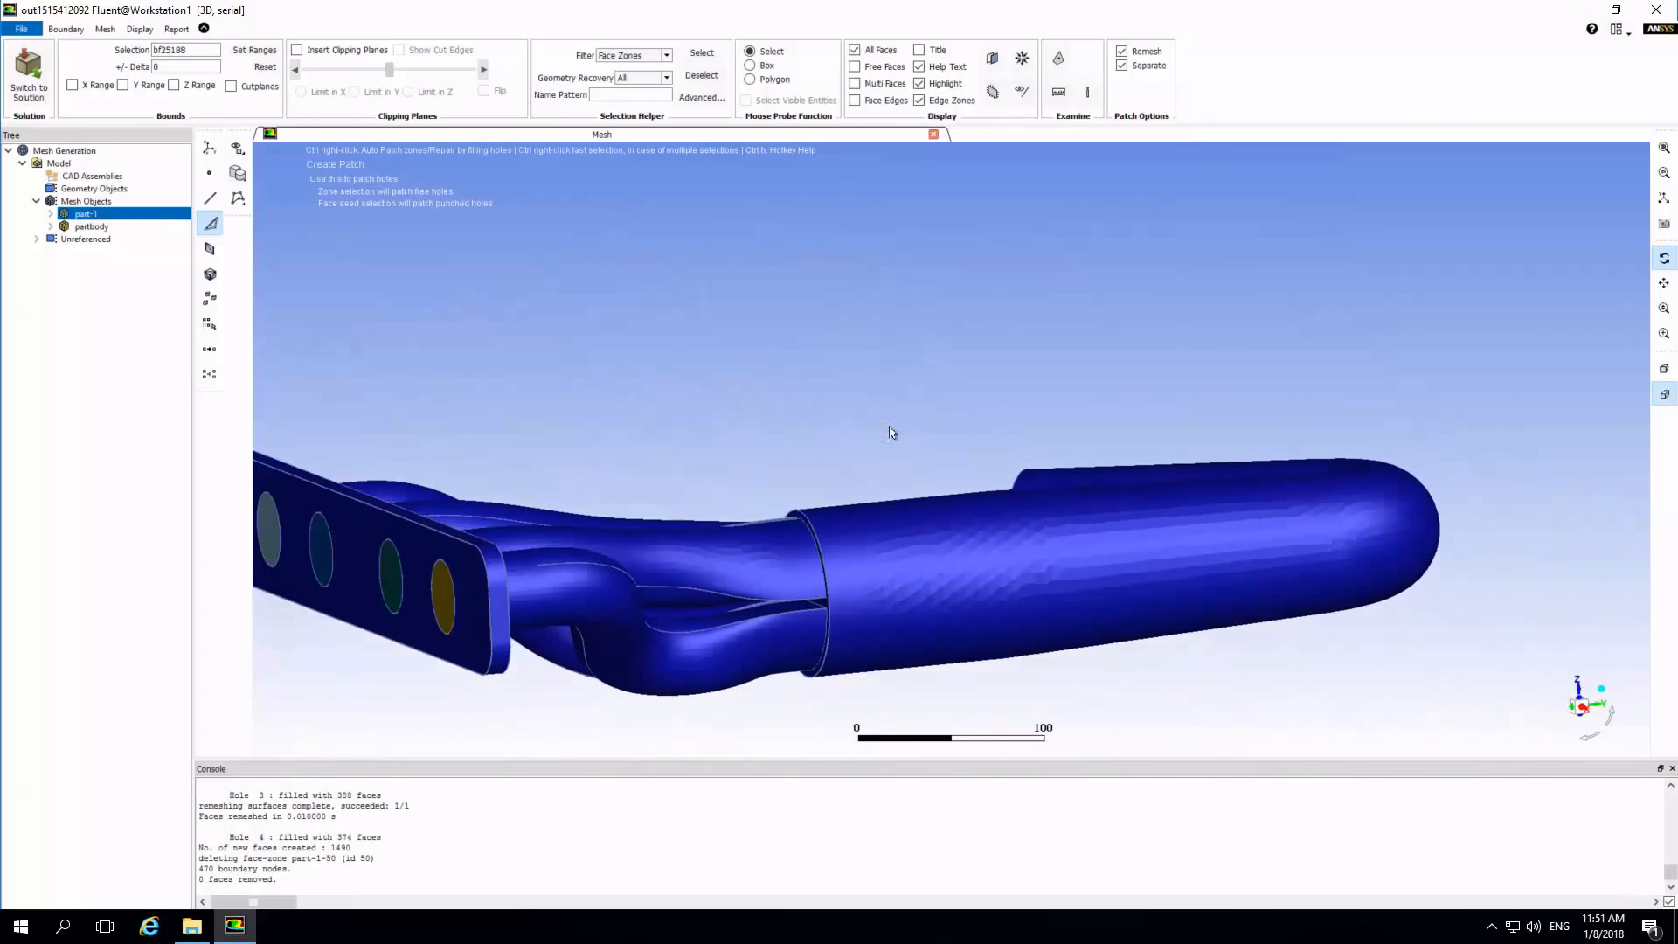
{"action": "right_click", "coordinate": [45, 163]}
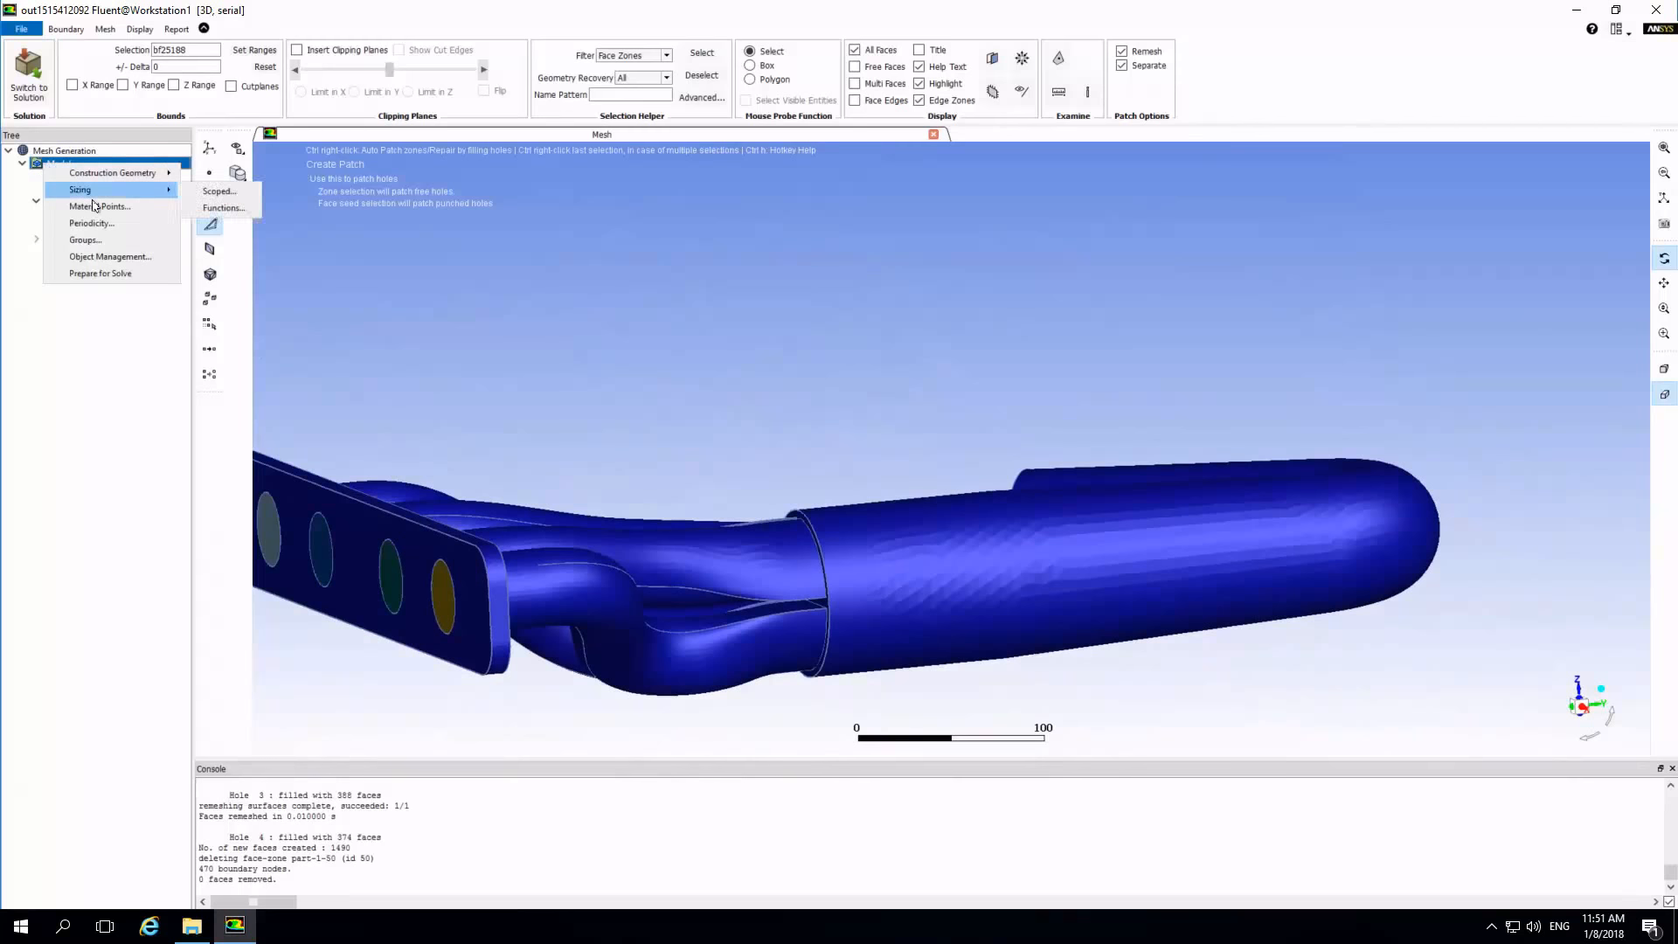
{"action": "left_click", "coordinate": [297, 50]}
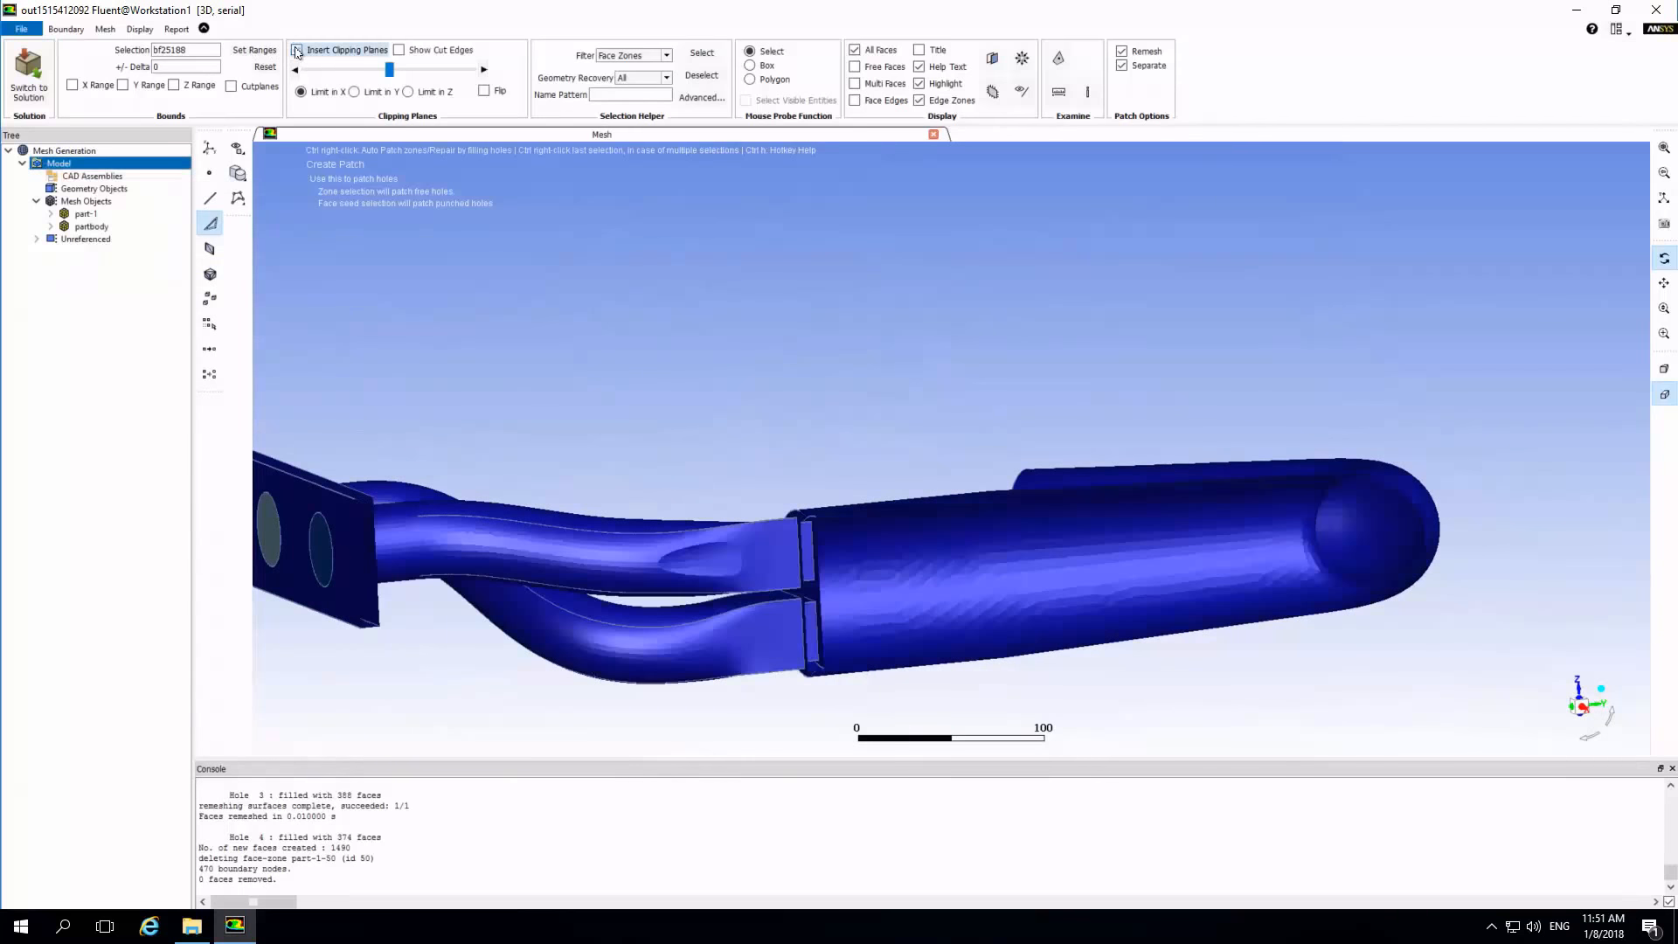
{"action": "left_click", "coordinate": [297, 51]}
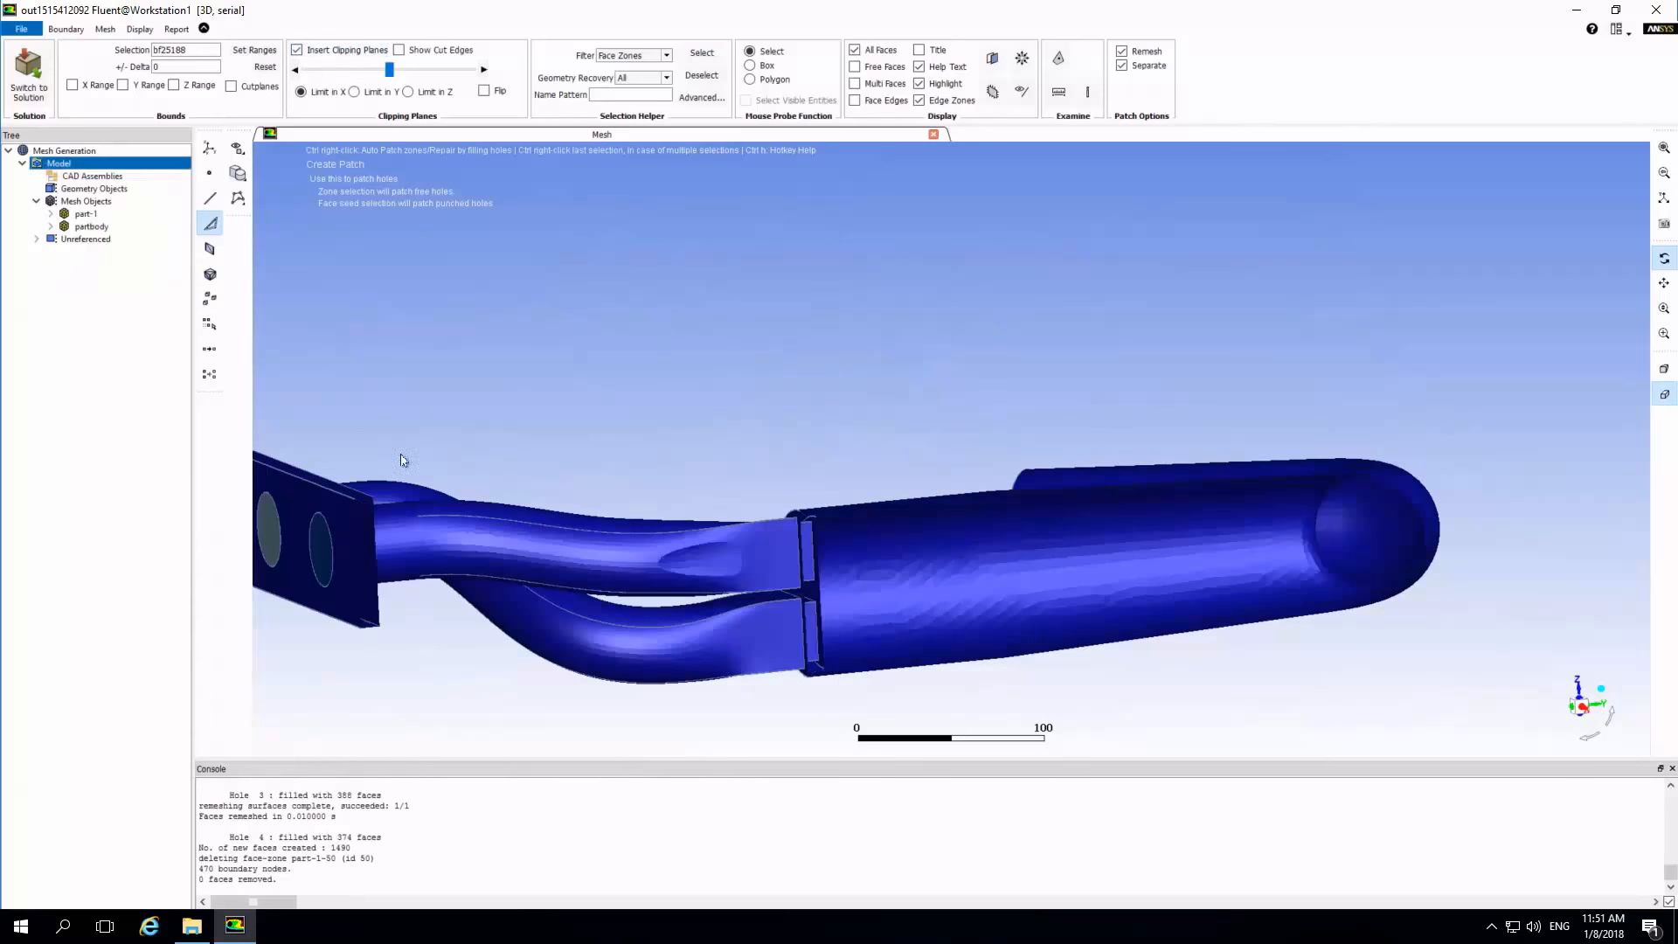
Start a new material point for the model and name it fluid.
{"action": "right_click", "coordinate": [61, 164]}
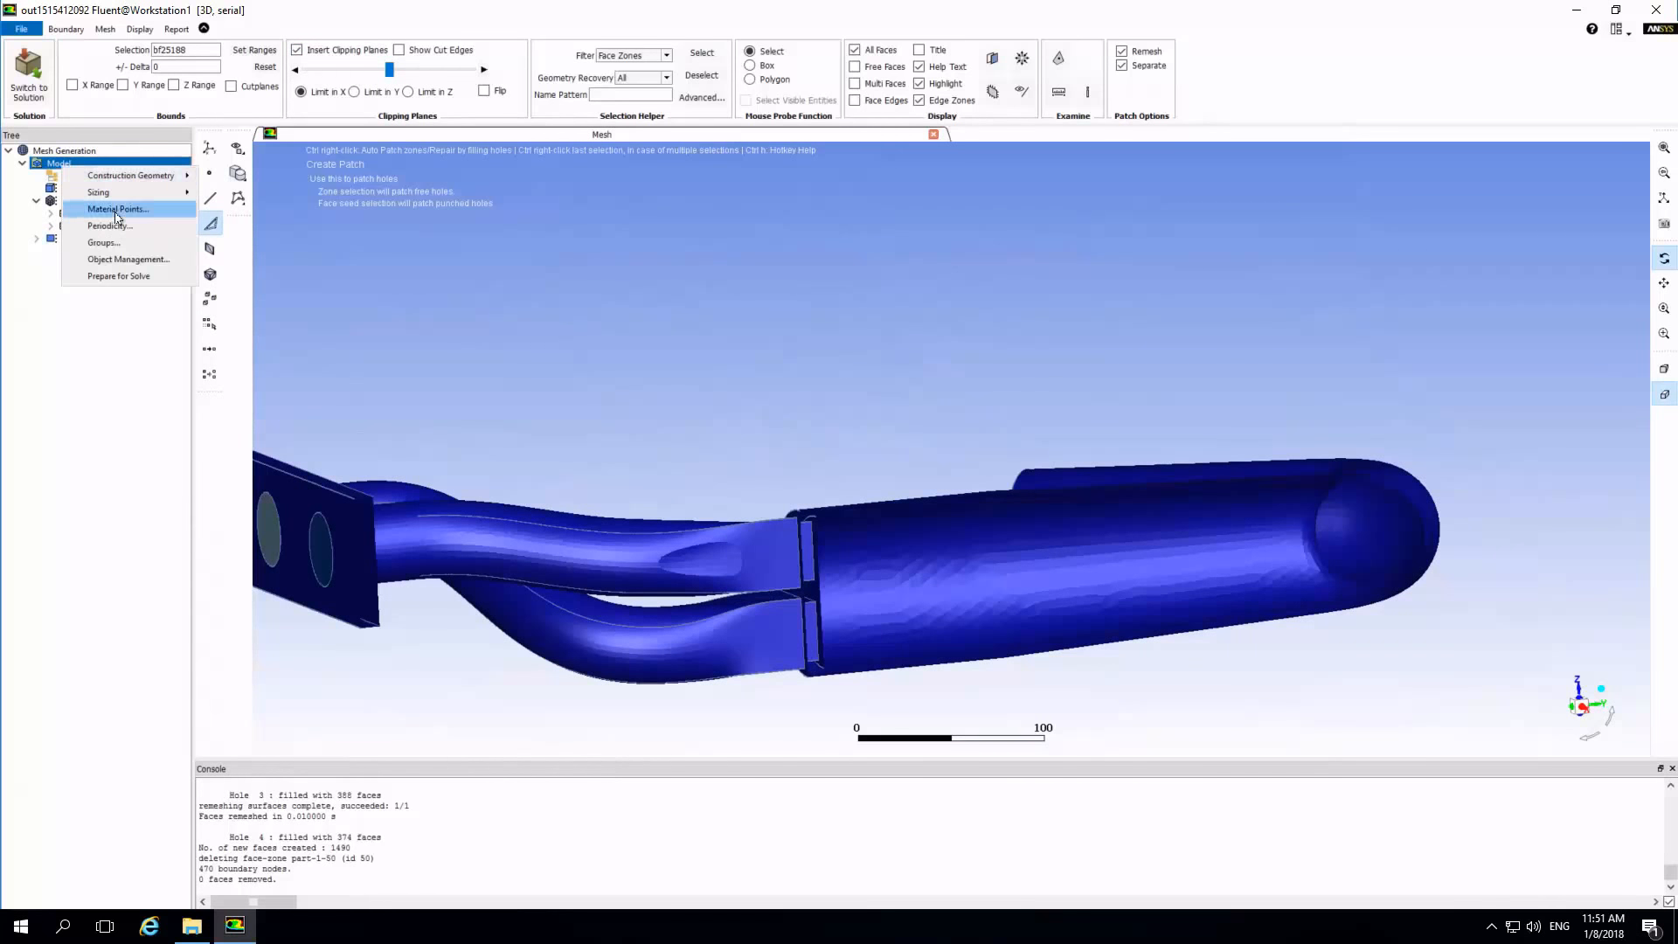
{"action": "left_click", "coordinate": [116, 211]}
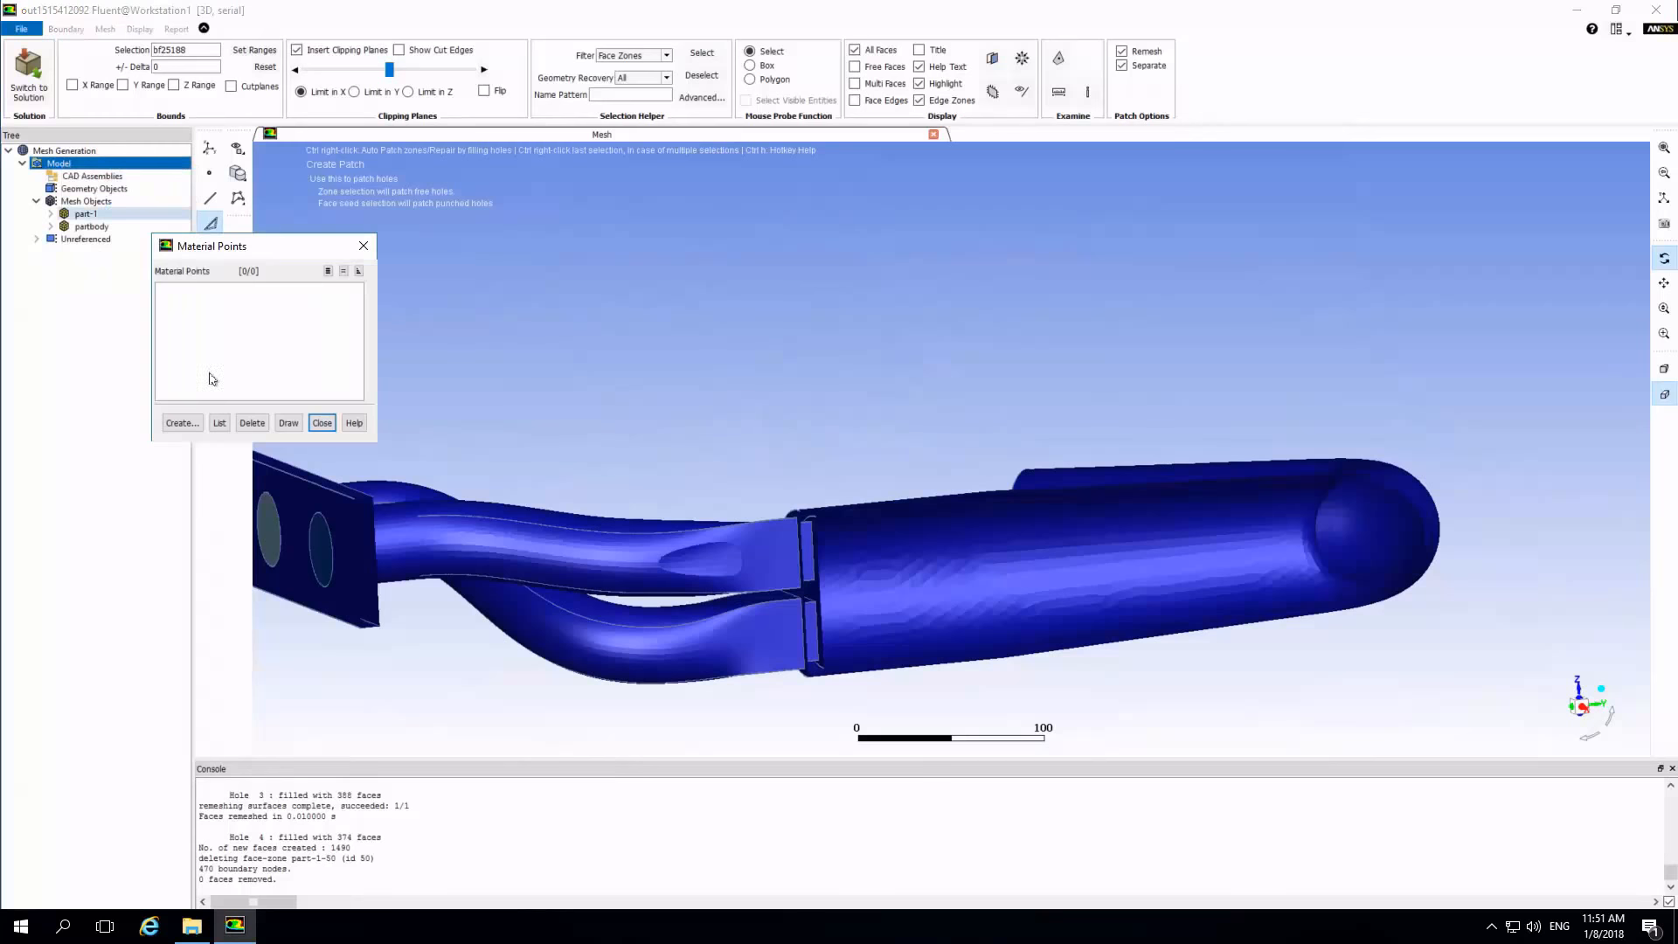
{"action": "left_click", "coordinate": [183, 422]}
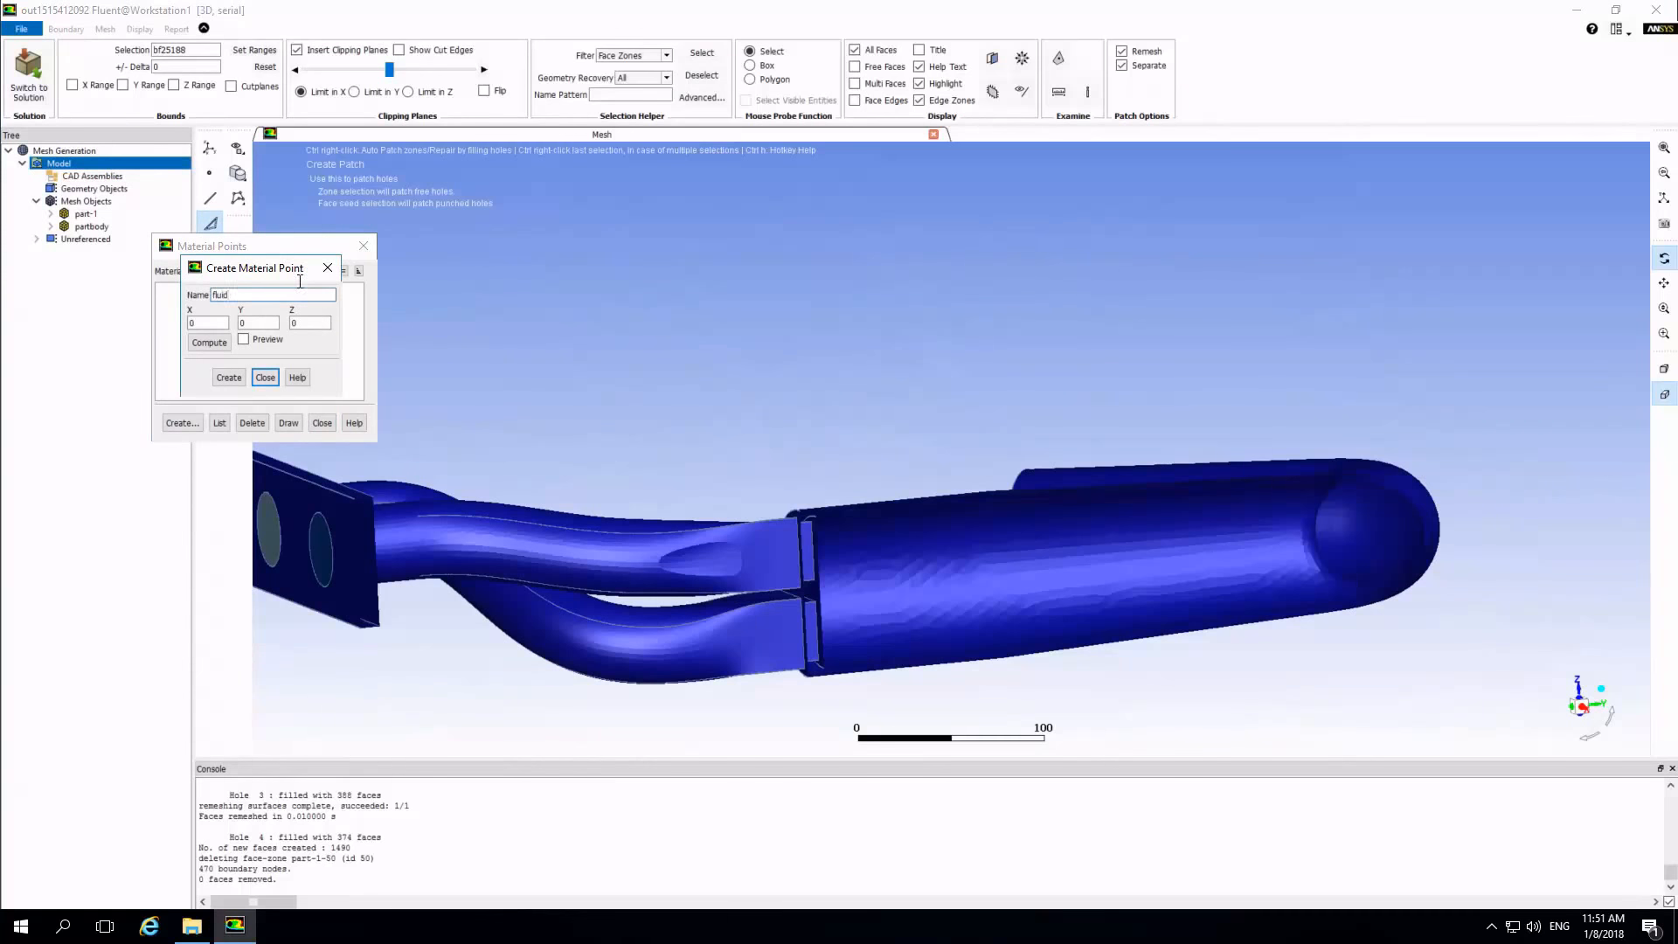
Select two mesh nodes on opposite walls of the large exhaust pipe using the node selection filter.
{"action": "left_click", "coordinate": [210, 173]}
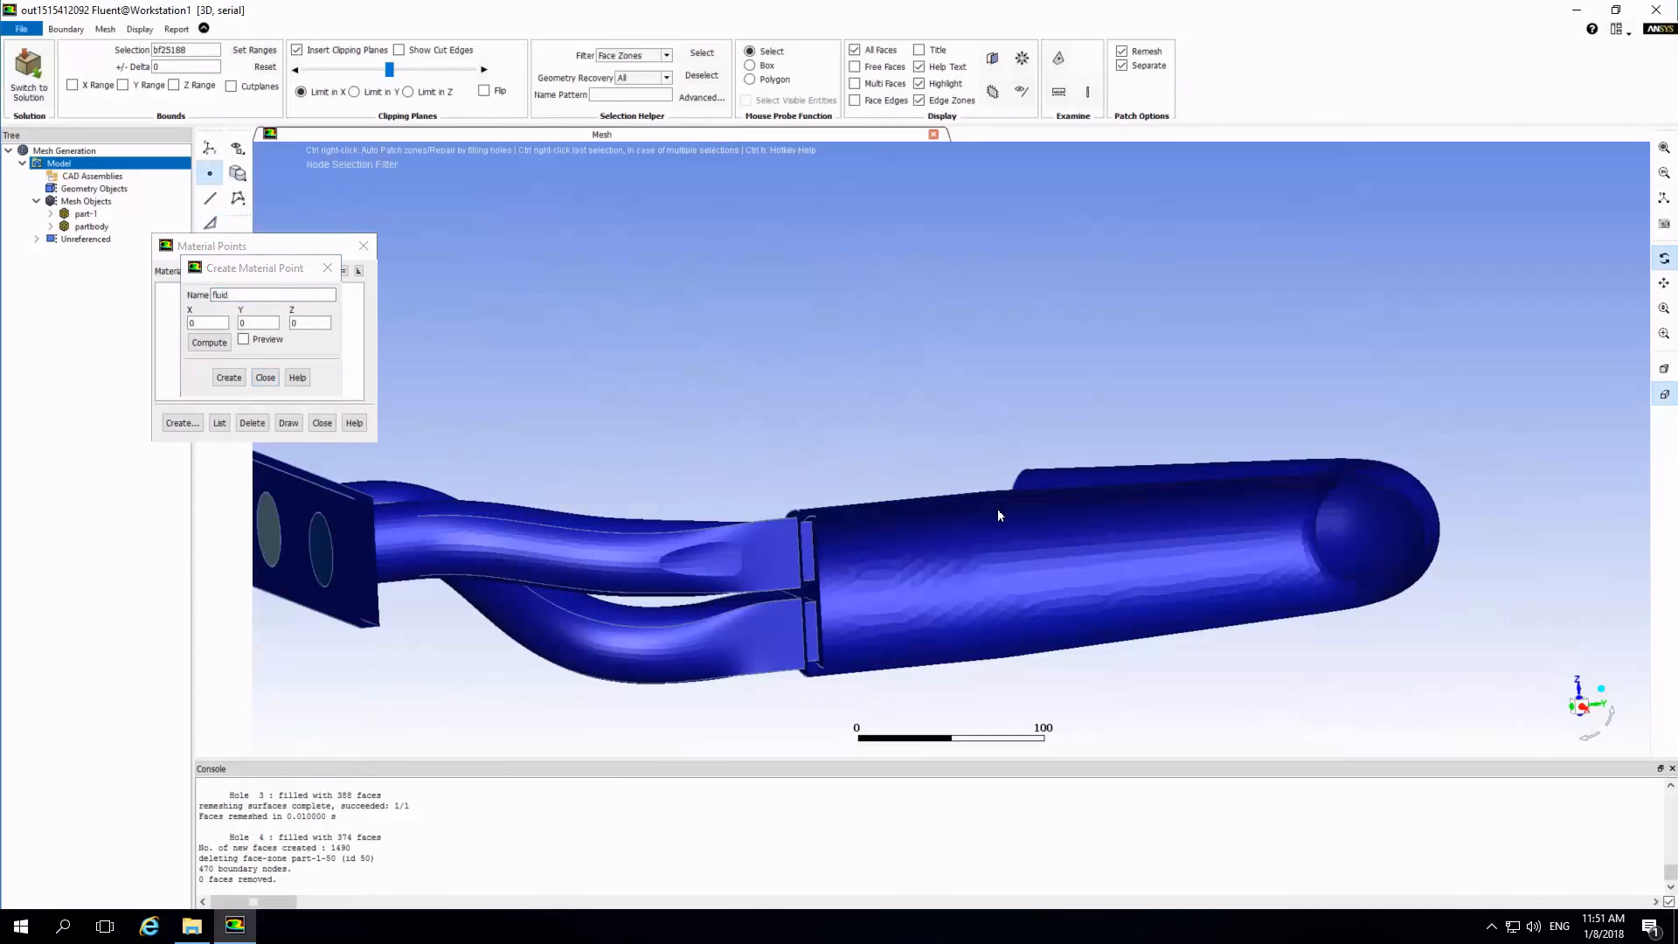
{"action": "scroll", "coordinate": [993, 512], "scroll_direction": "up", "scroll_amount": 5}
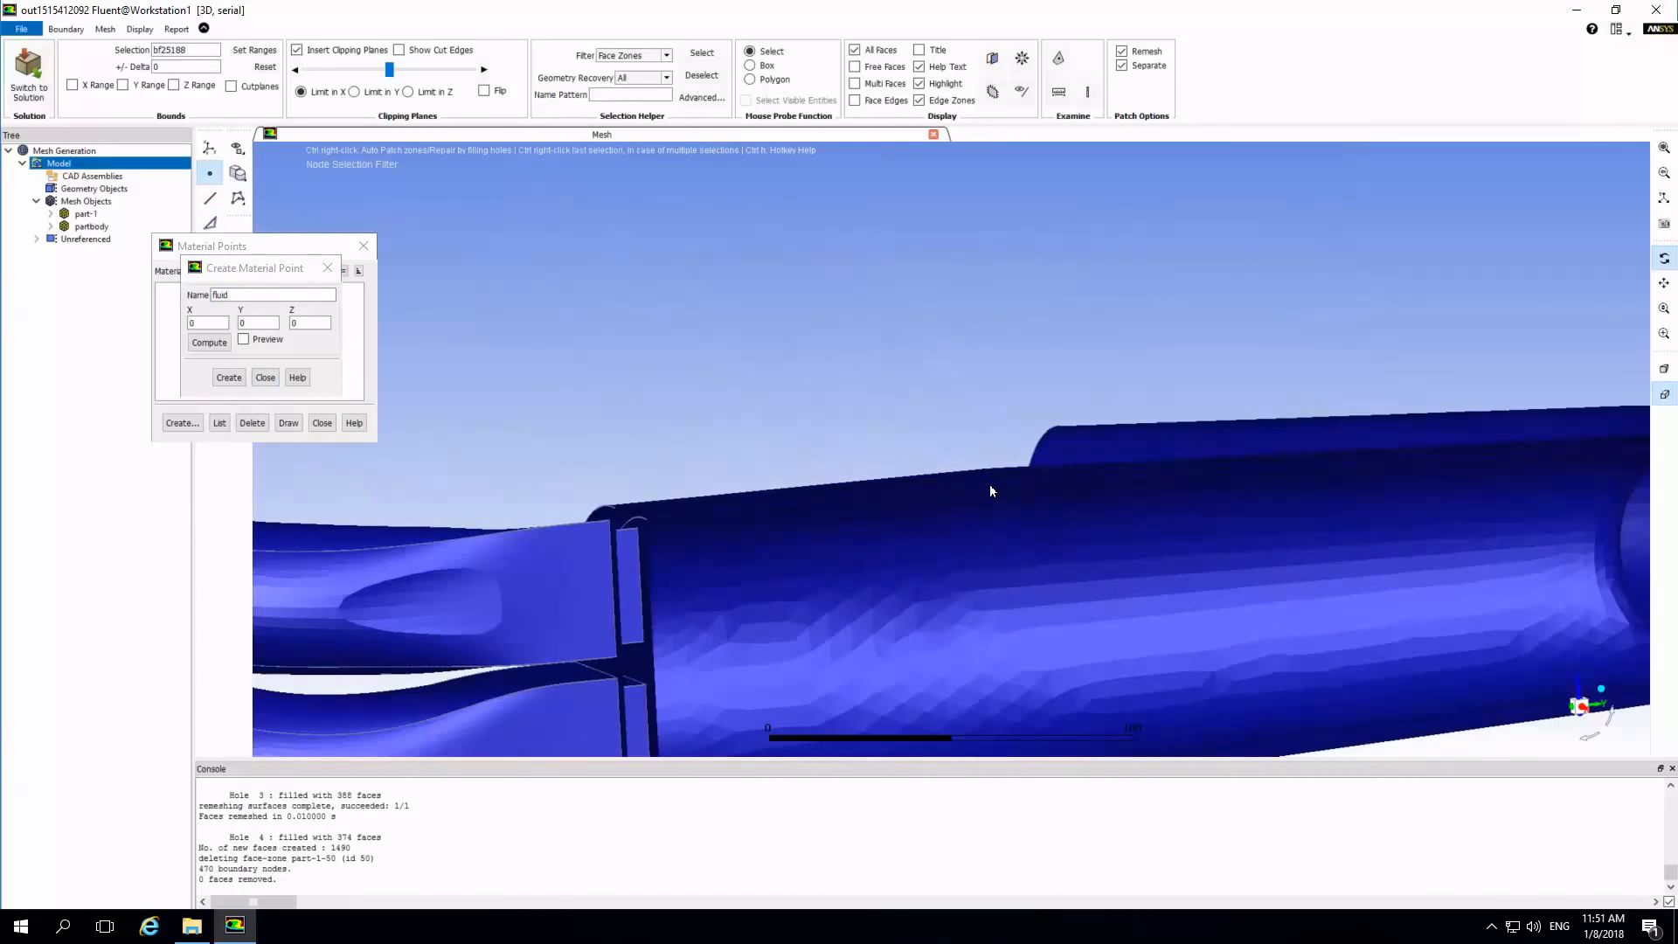
{"action": "right_click", "coordinate": [992, 493]}
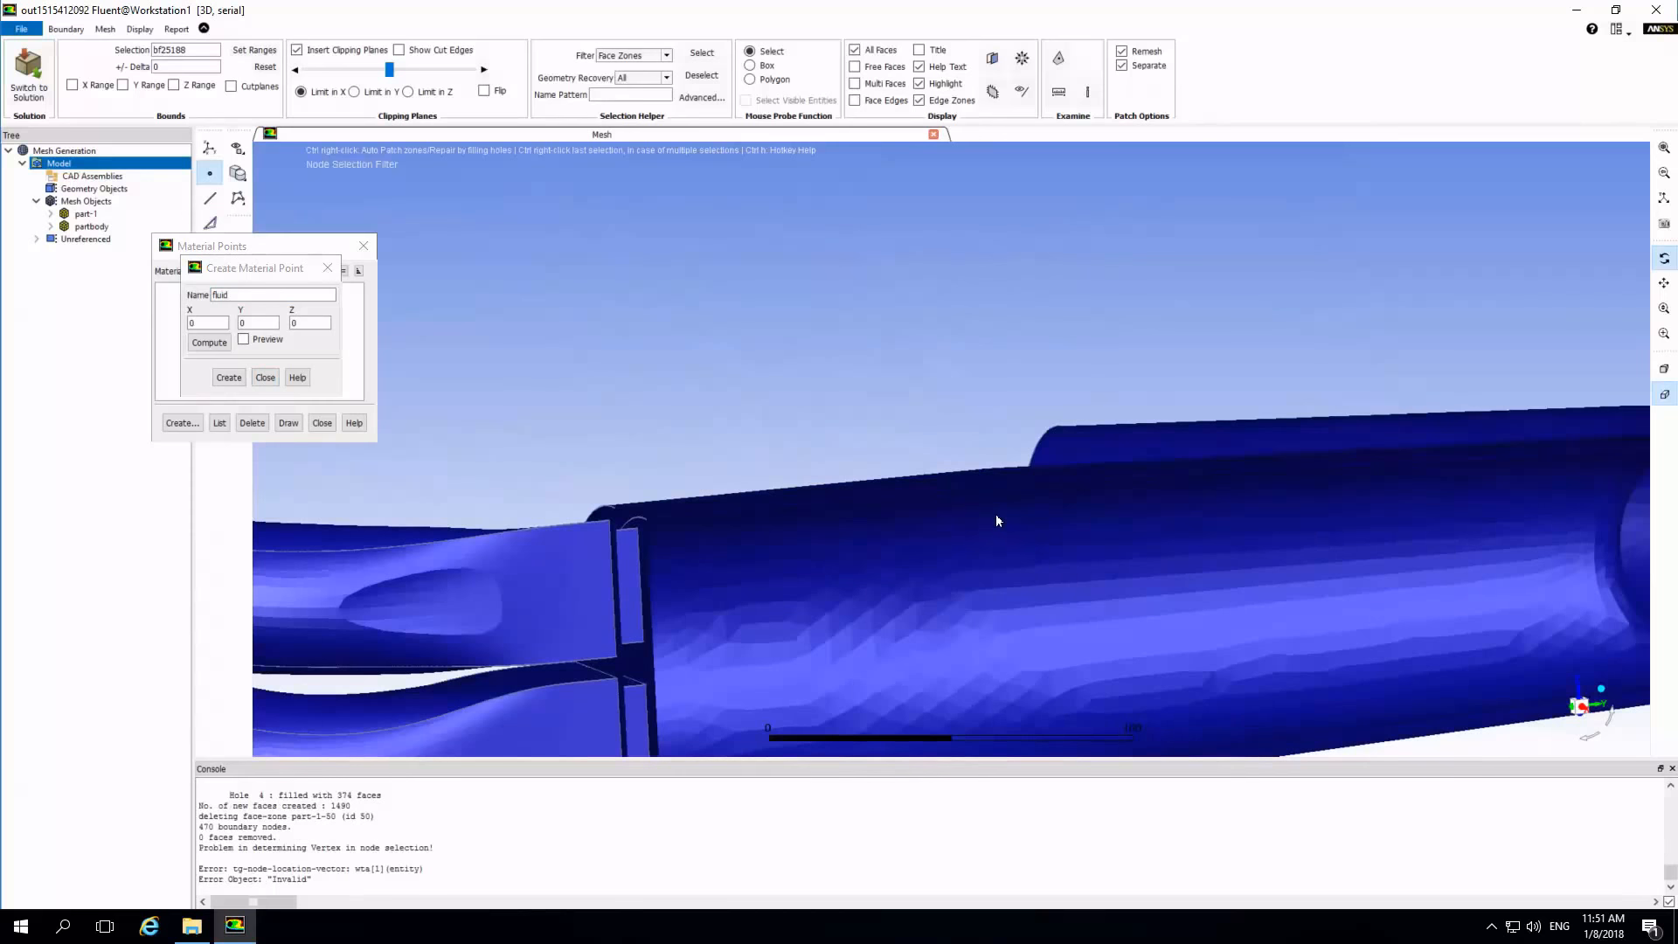
{"action": "right_click", "coordinate": [966, 498]}
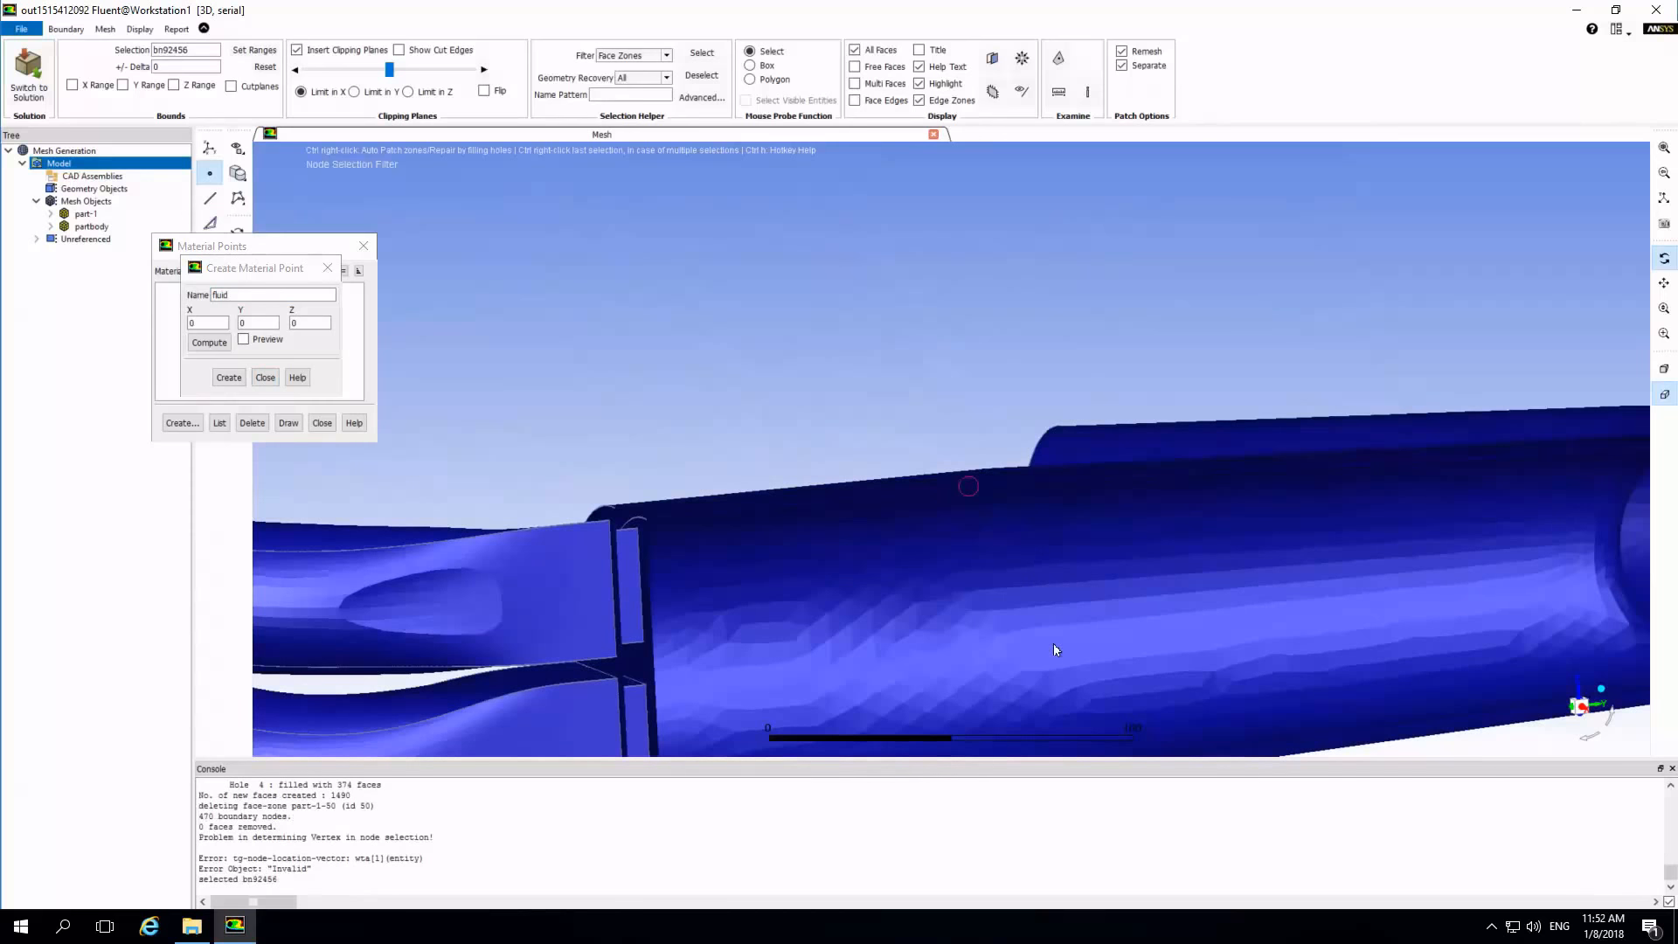
{"action": "scroll", "coordinate": [978, 584], "scroll_direction": "up", "scroll_amount": 1}
{"action": "scroll", "coordinate": [977, 584], "scroll_direction": "down", "scroll_amount": 1}
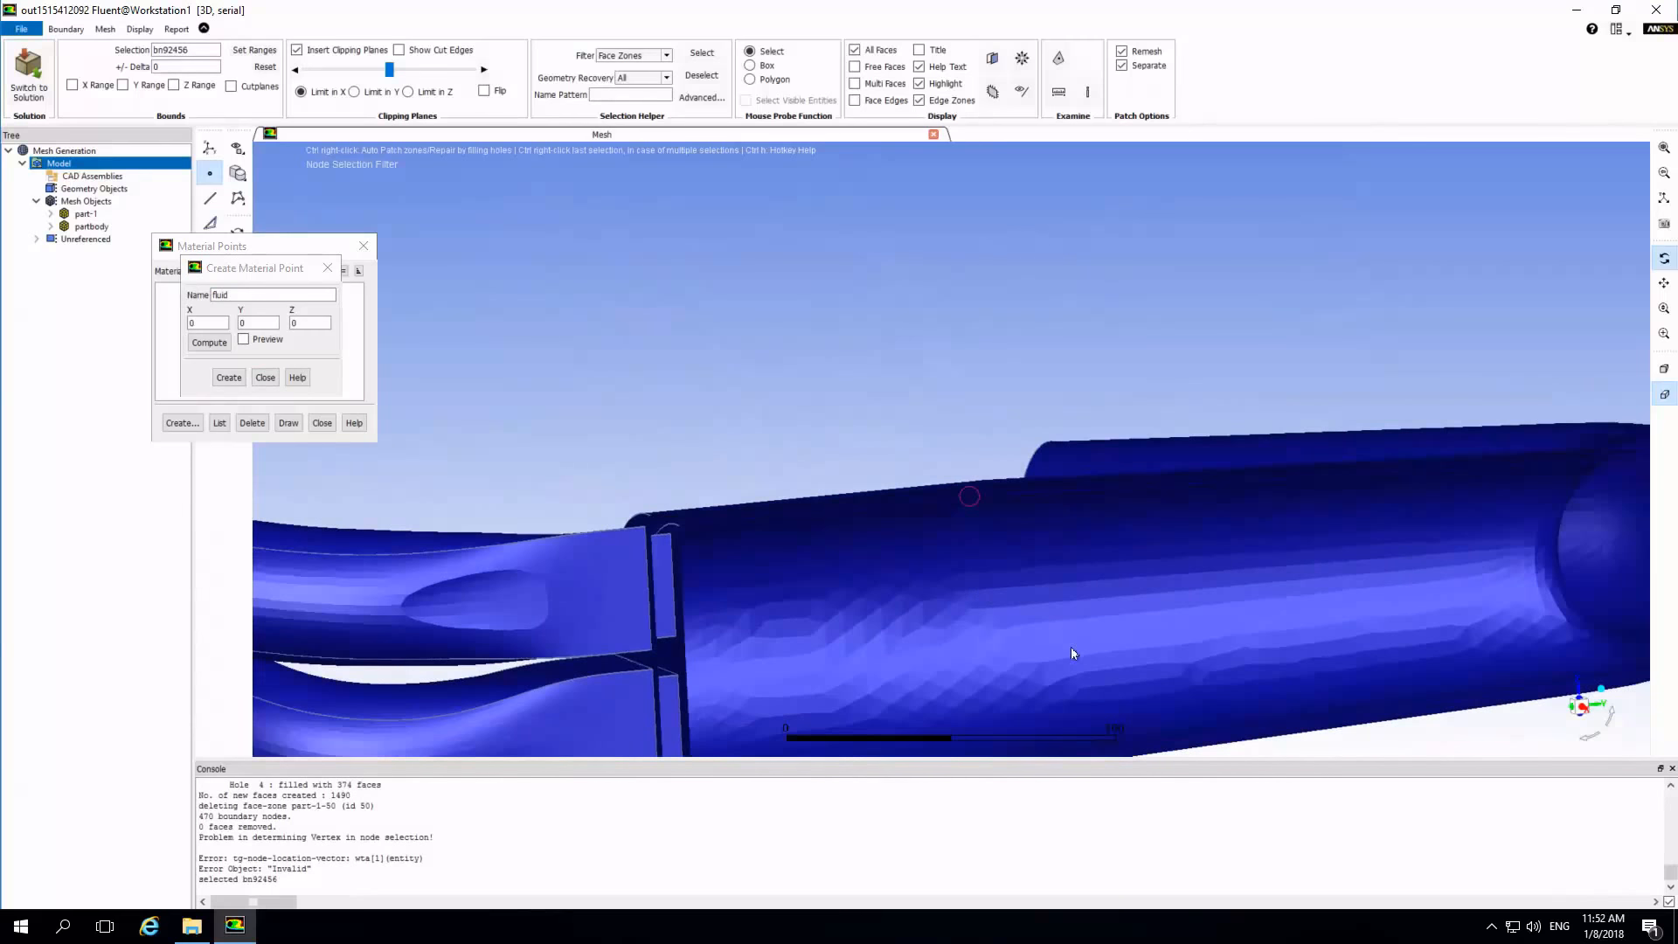
{"action": "scroll", "coordinate": [1082, 672], "scroll_direction": "down", "scroll_amount": 1}
{"action": "scroll", "coordinate": [1031, 716], "scroll_direction": "down", "scroll_amount": 1}
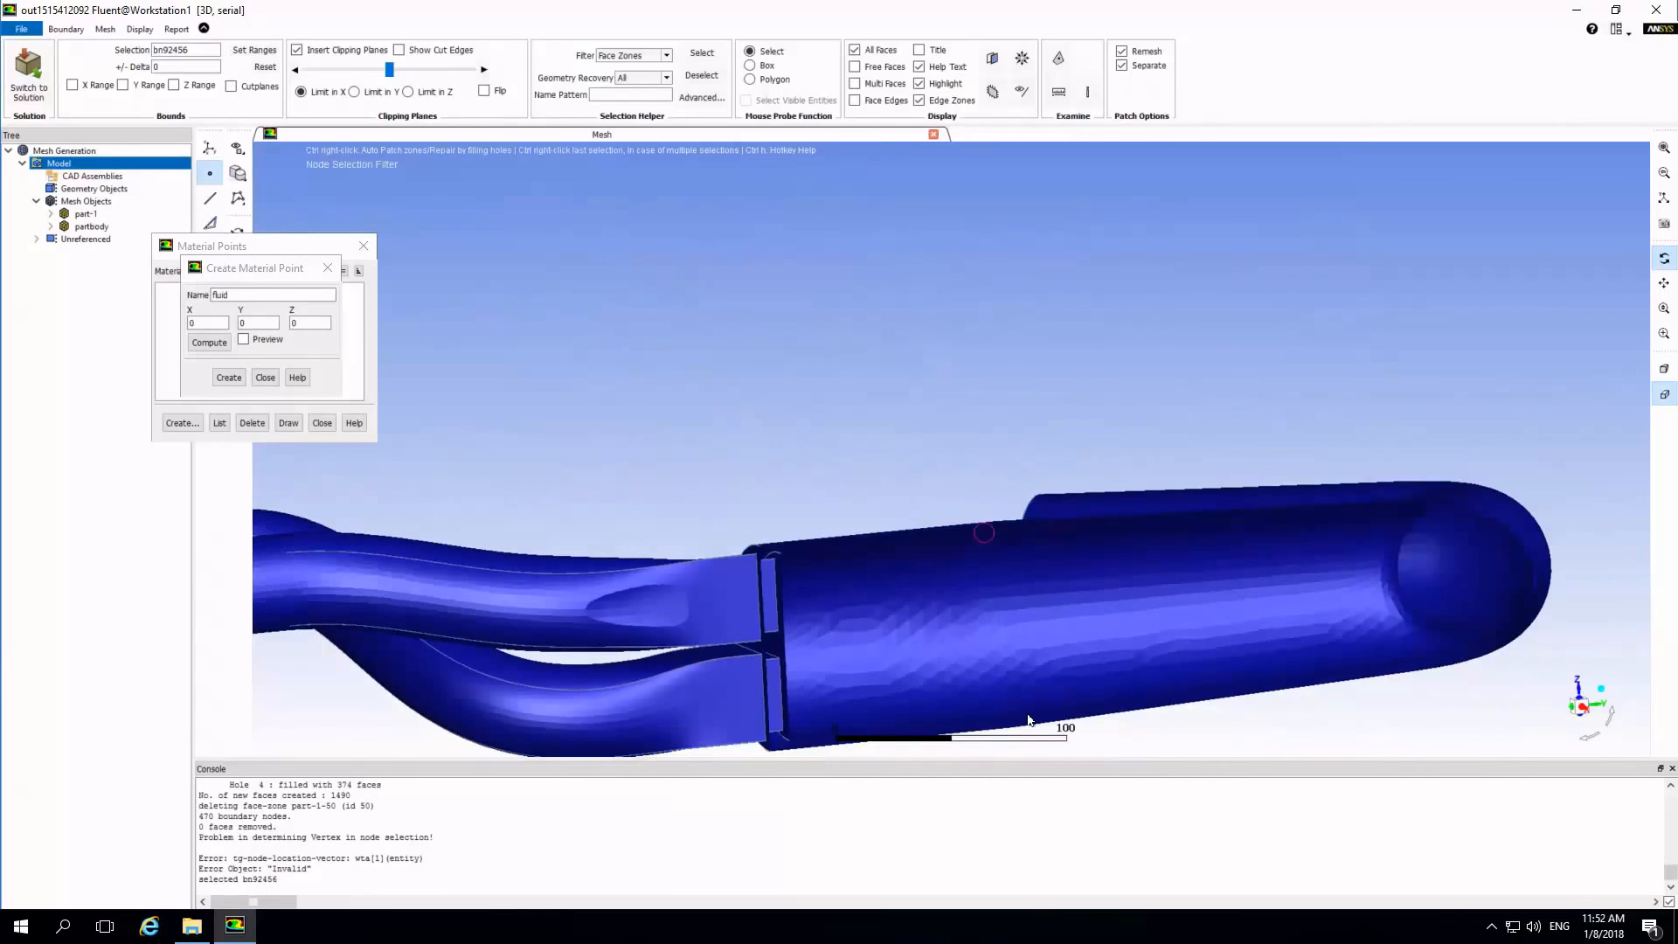
{"action": "right_click", "coordinate": [1016, 714]}
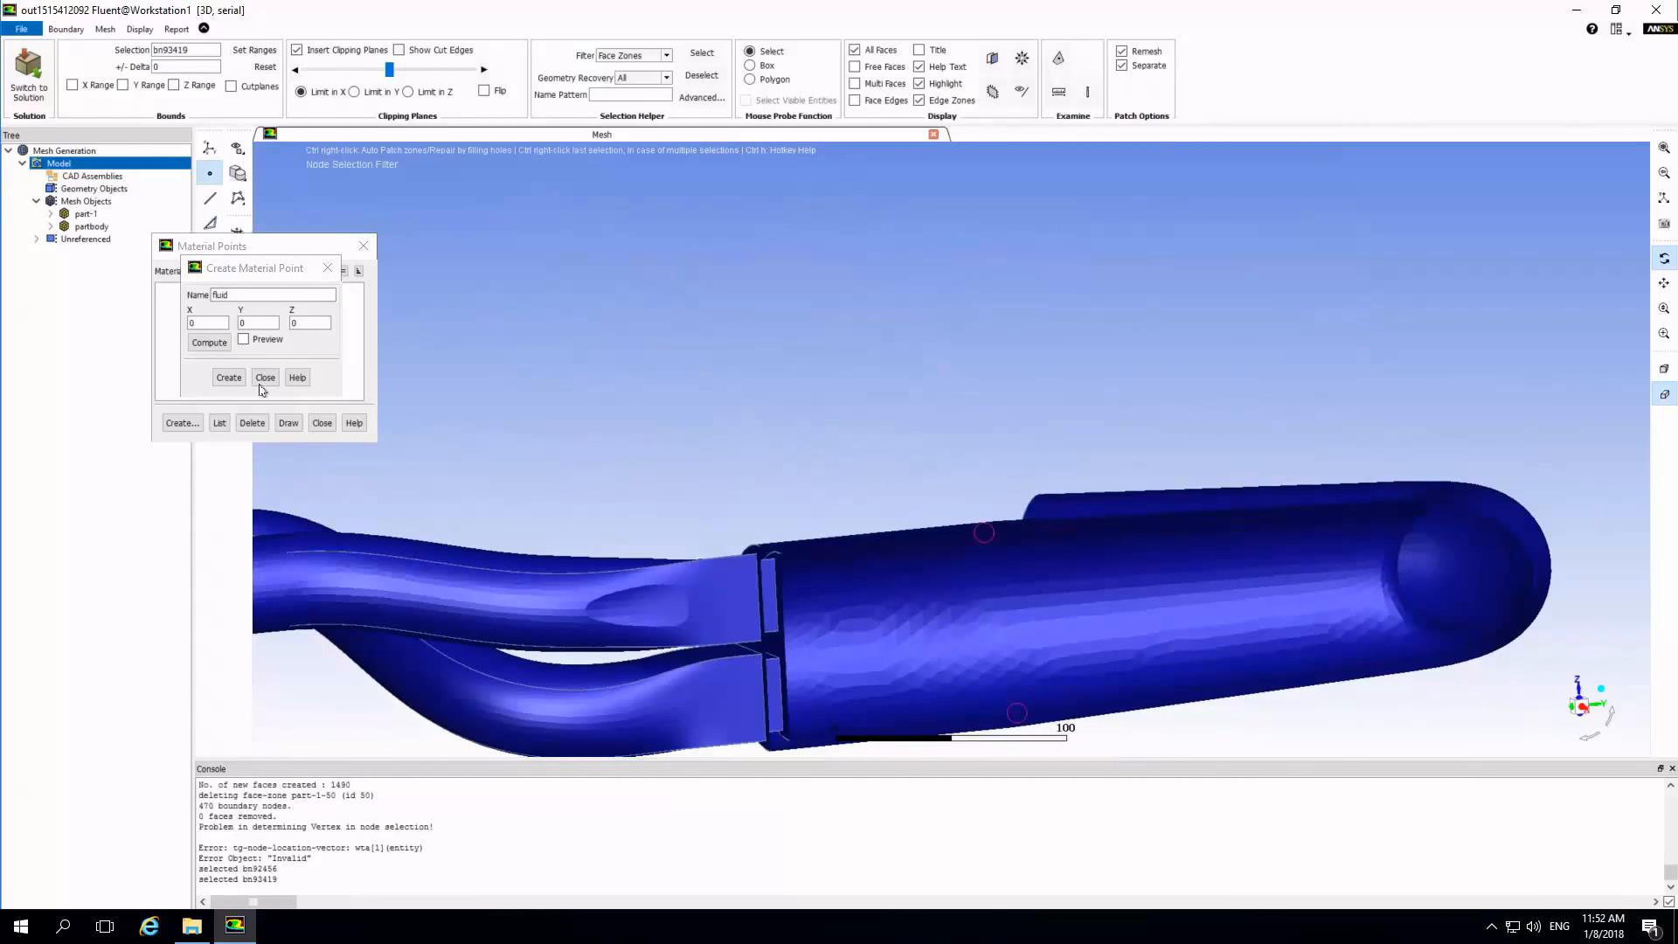
Compute the fluid material point's coordinates from the selected nodes, preview its location, and create it.
{"action": "left_click", "coordinate": [210, 343]}
{"action": "left_click", "coordinate": [243, 340]}
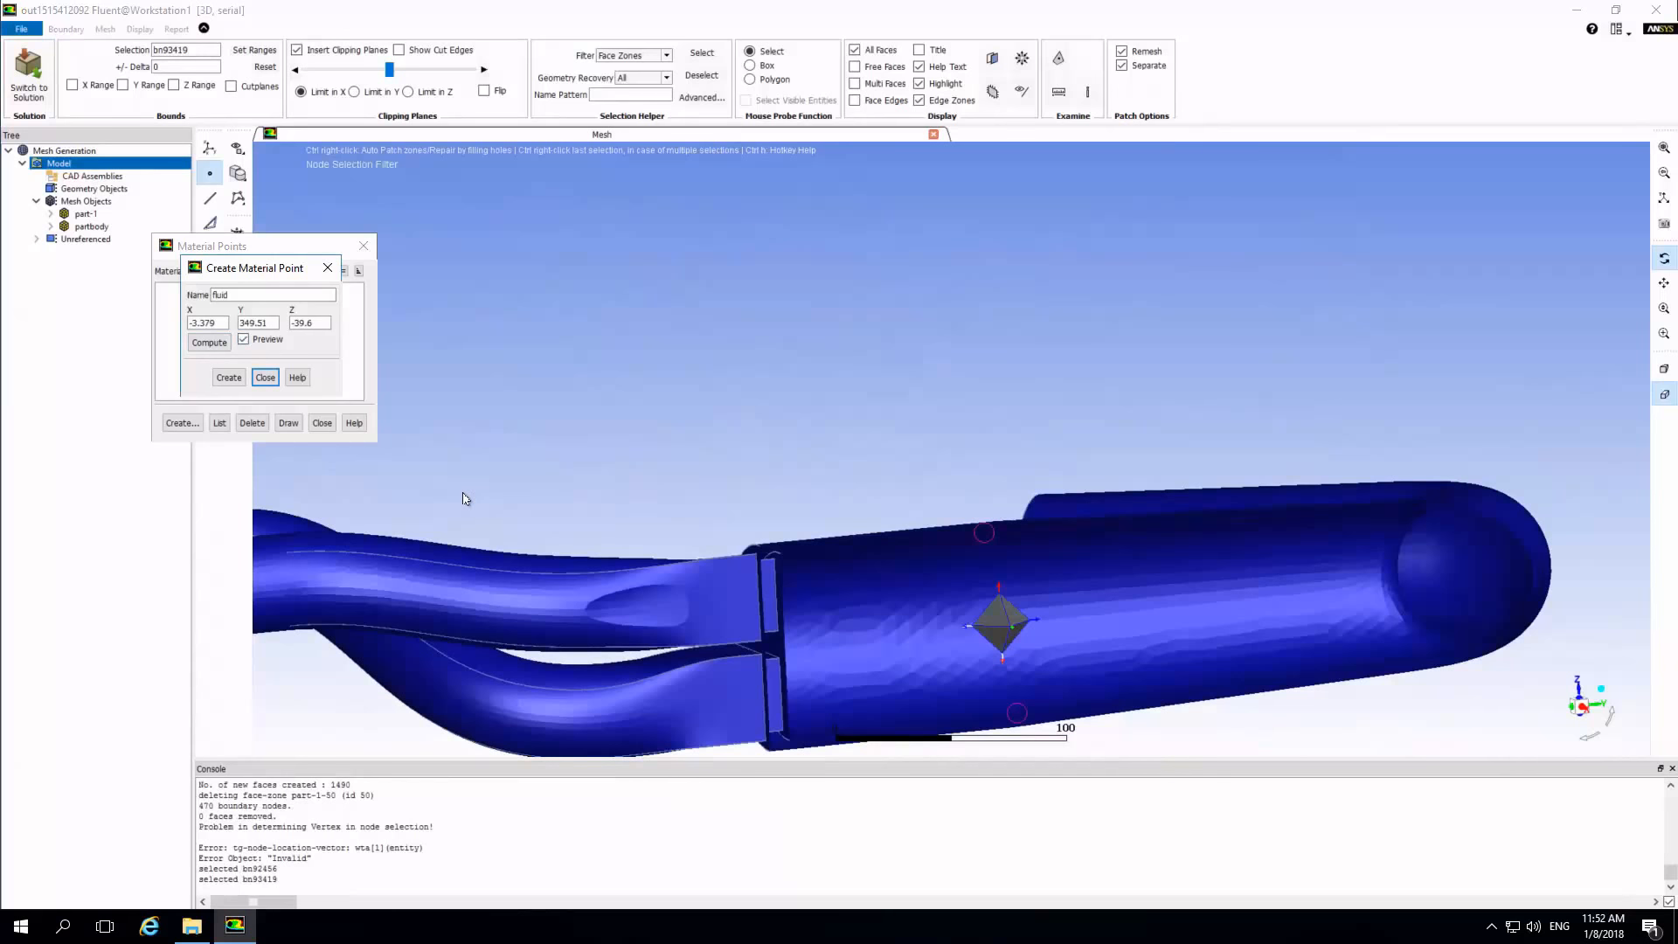
{"action": "left_click", "coordinate": [230, 378]}
{"action": "left_click", "coordinate": [263, 377]}
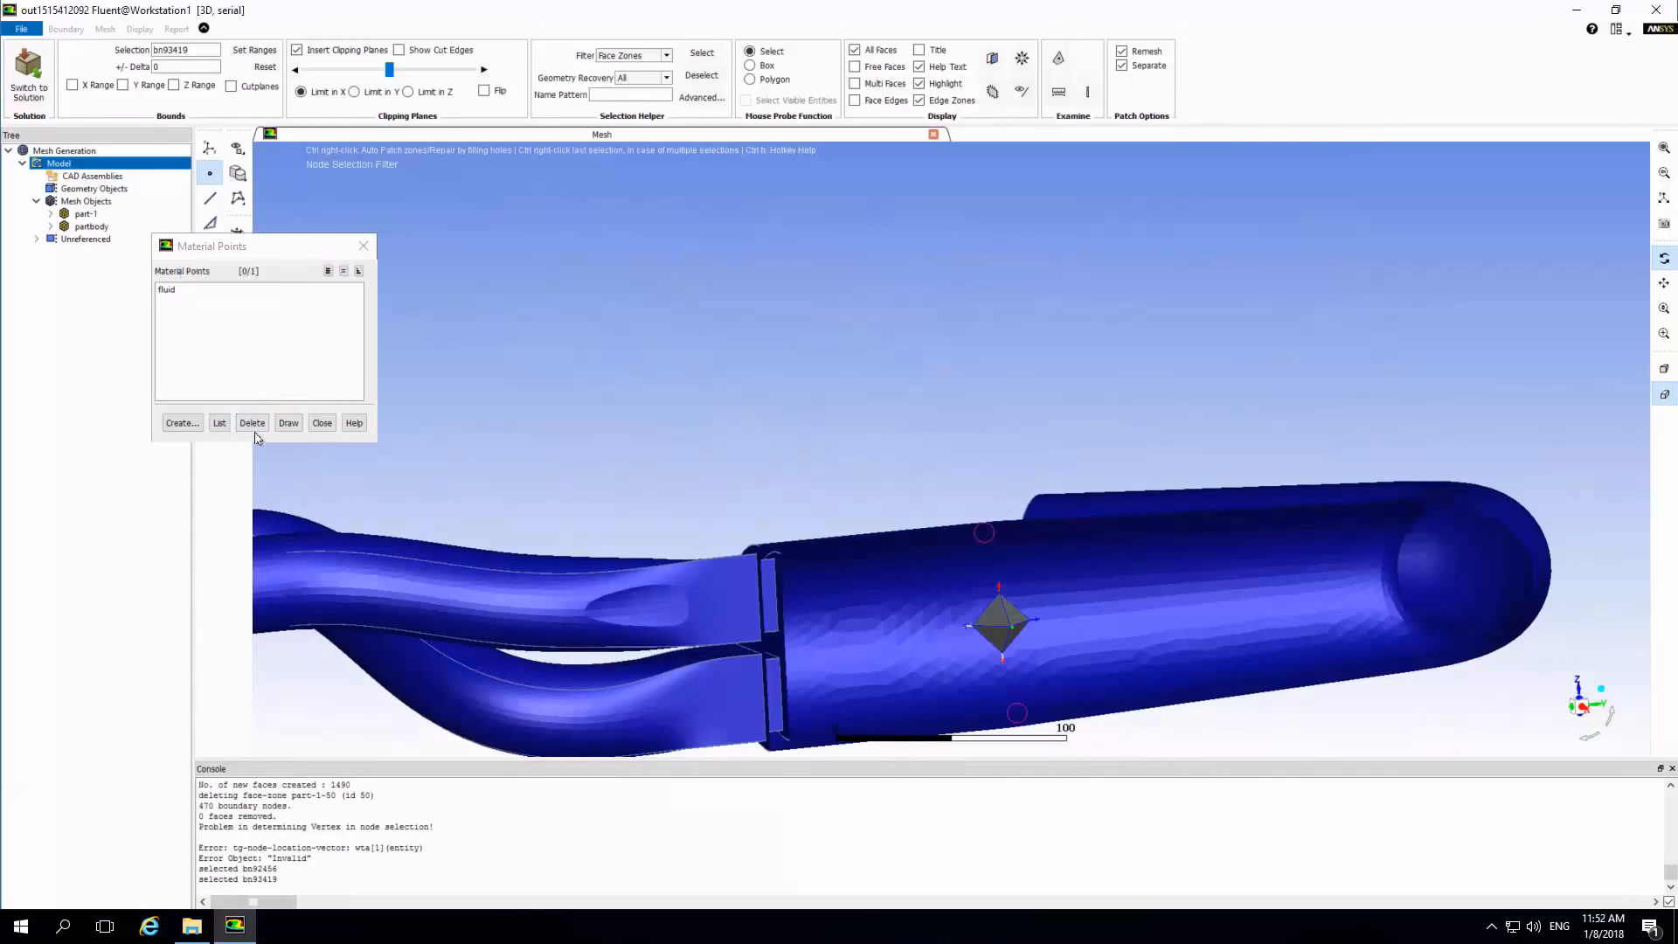
Compute the volumetric regions of part-1 using the fluid material point.
{"action": "left_click", "coordinate": [197, 292]}
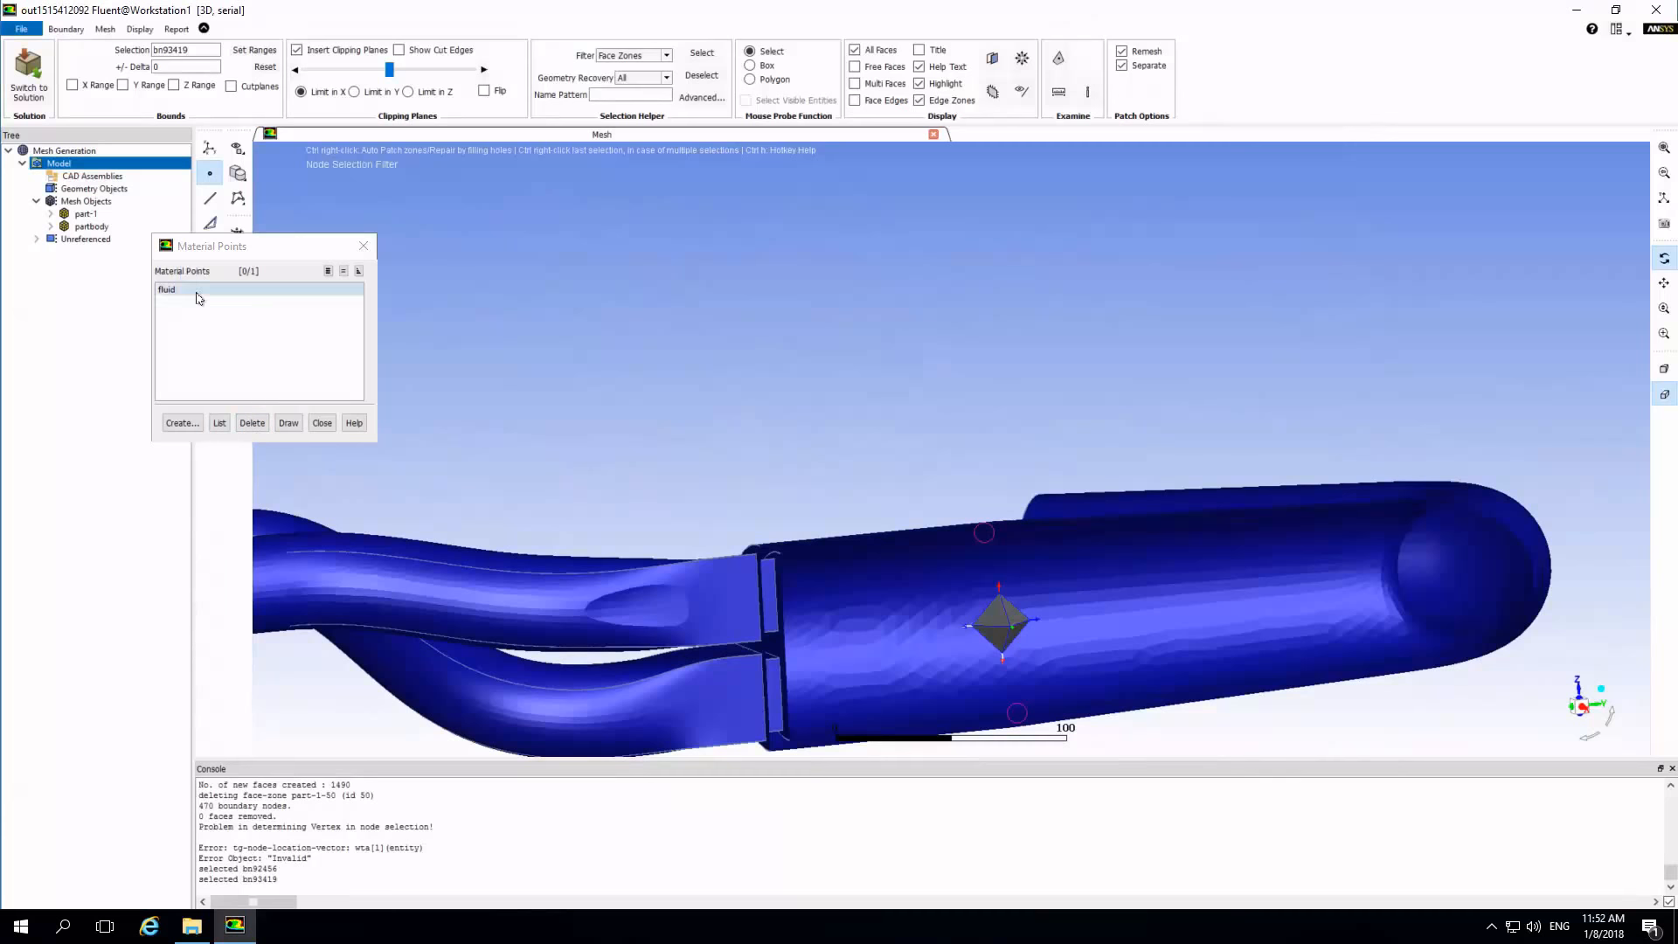
{"action": "left_click", "coordinate": [320, 425]}
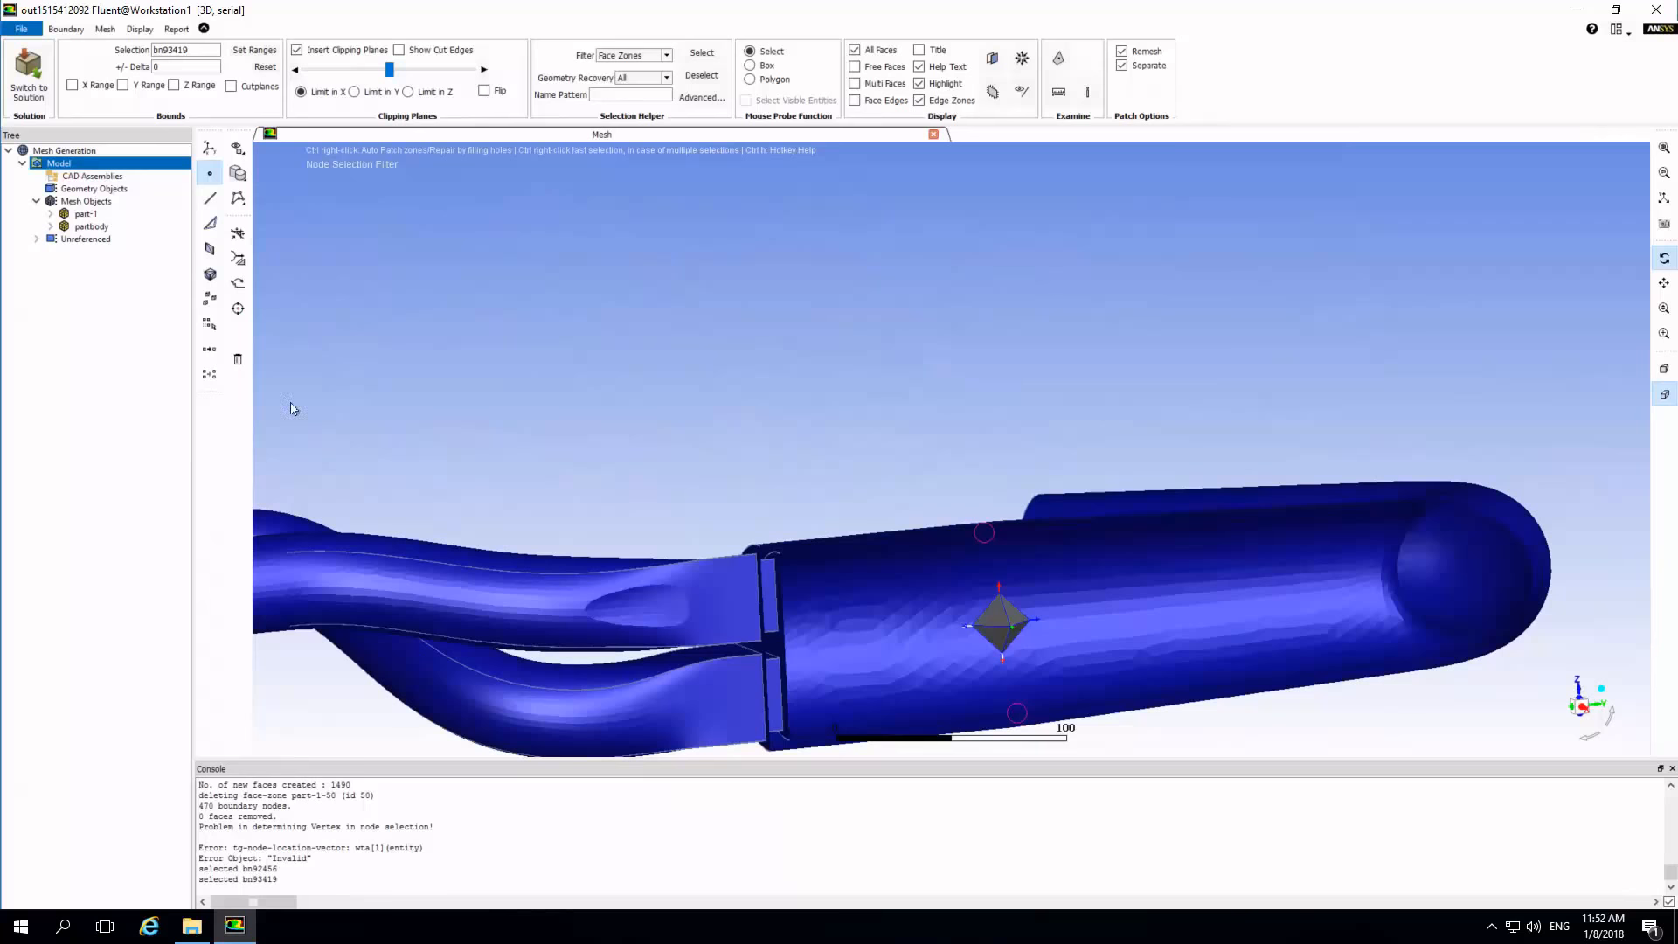
{"action": "left_click", "coordinate": [49, 215]}
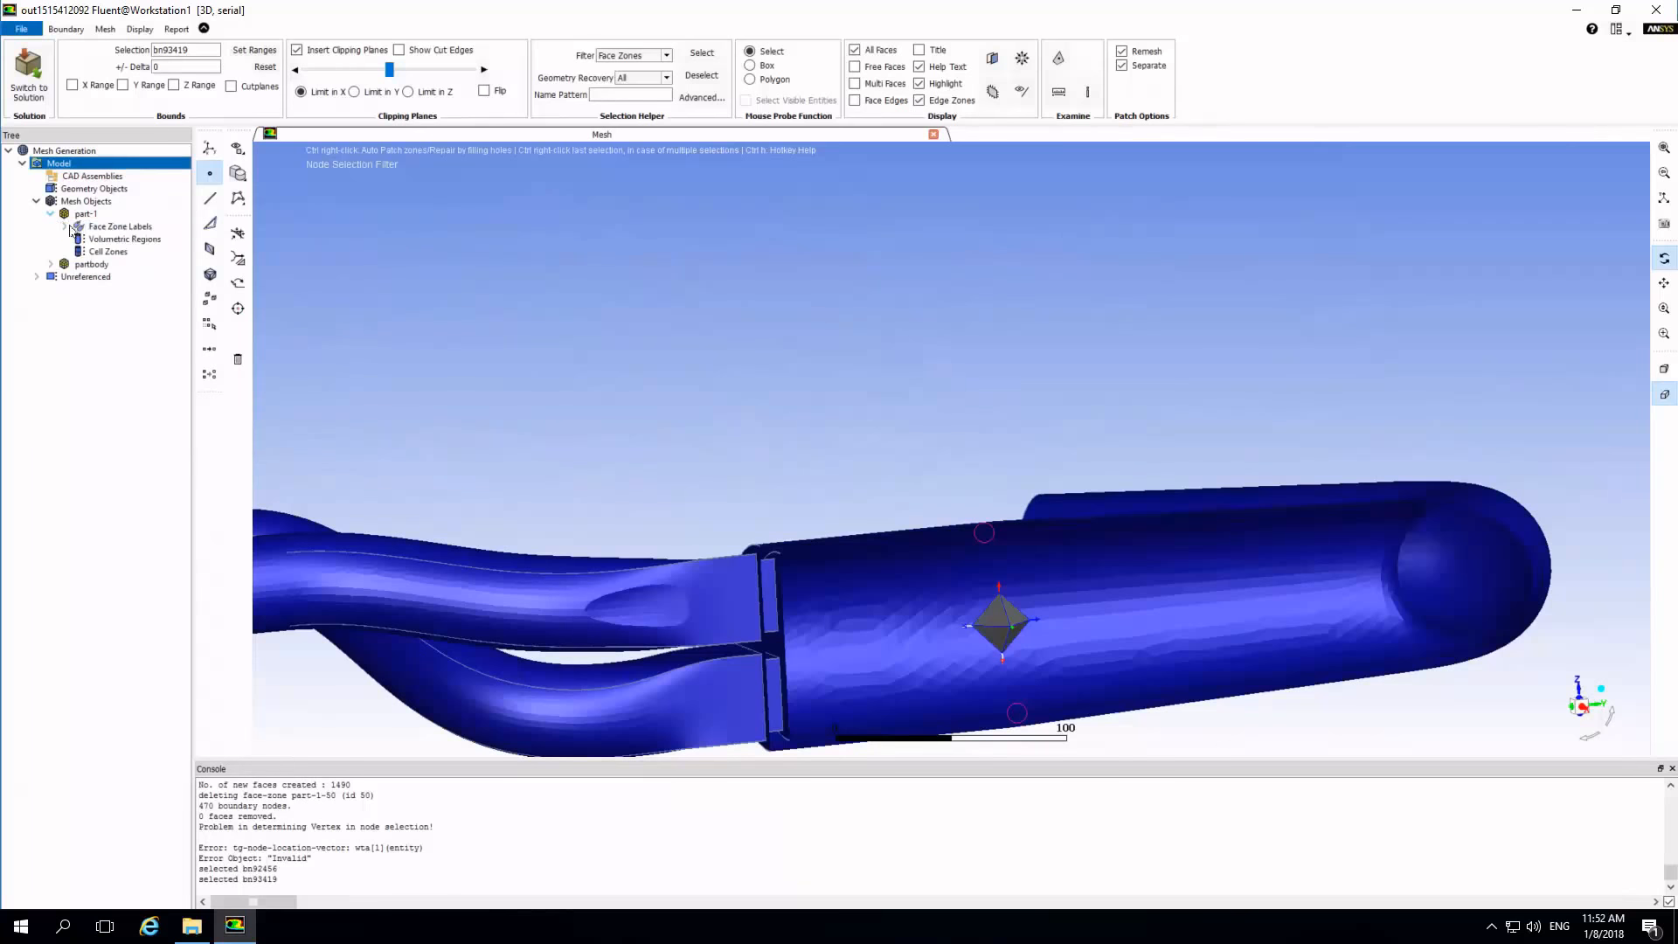
{"action": "left_click", "coordinate": [97, 241]}
{"action": "right_click", "coordinate": [98, 245]}
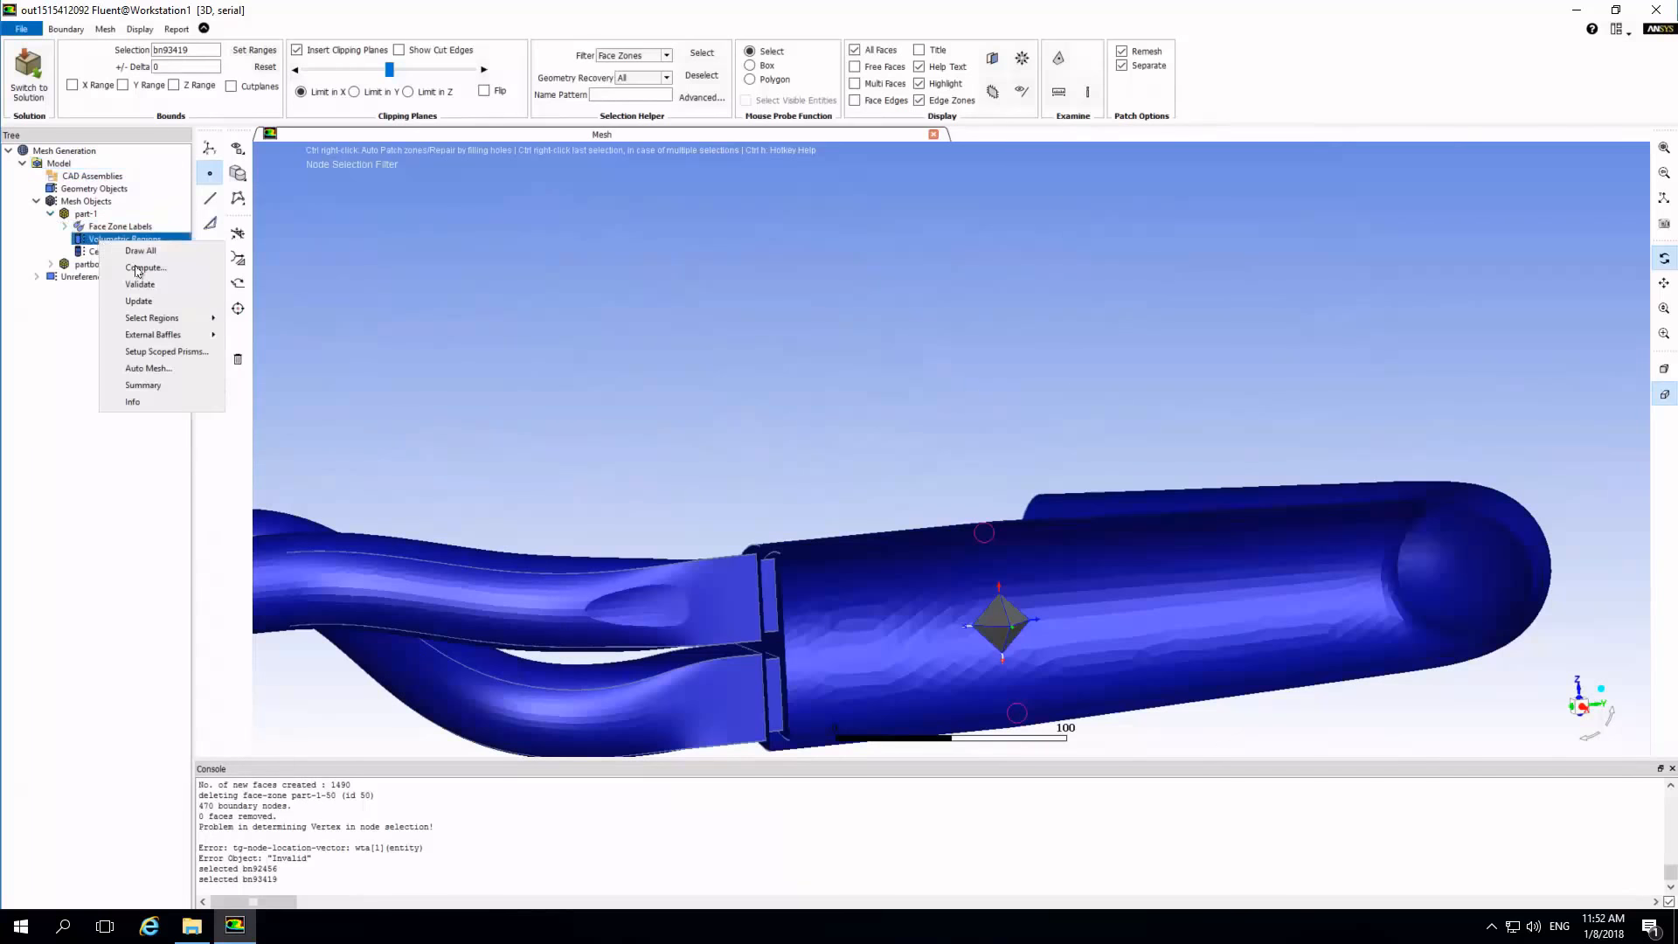
{"action": "left_click", "coordinate": [133, 262]}
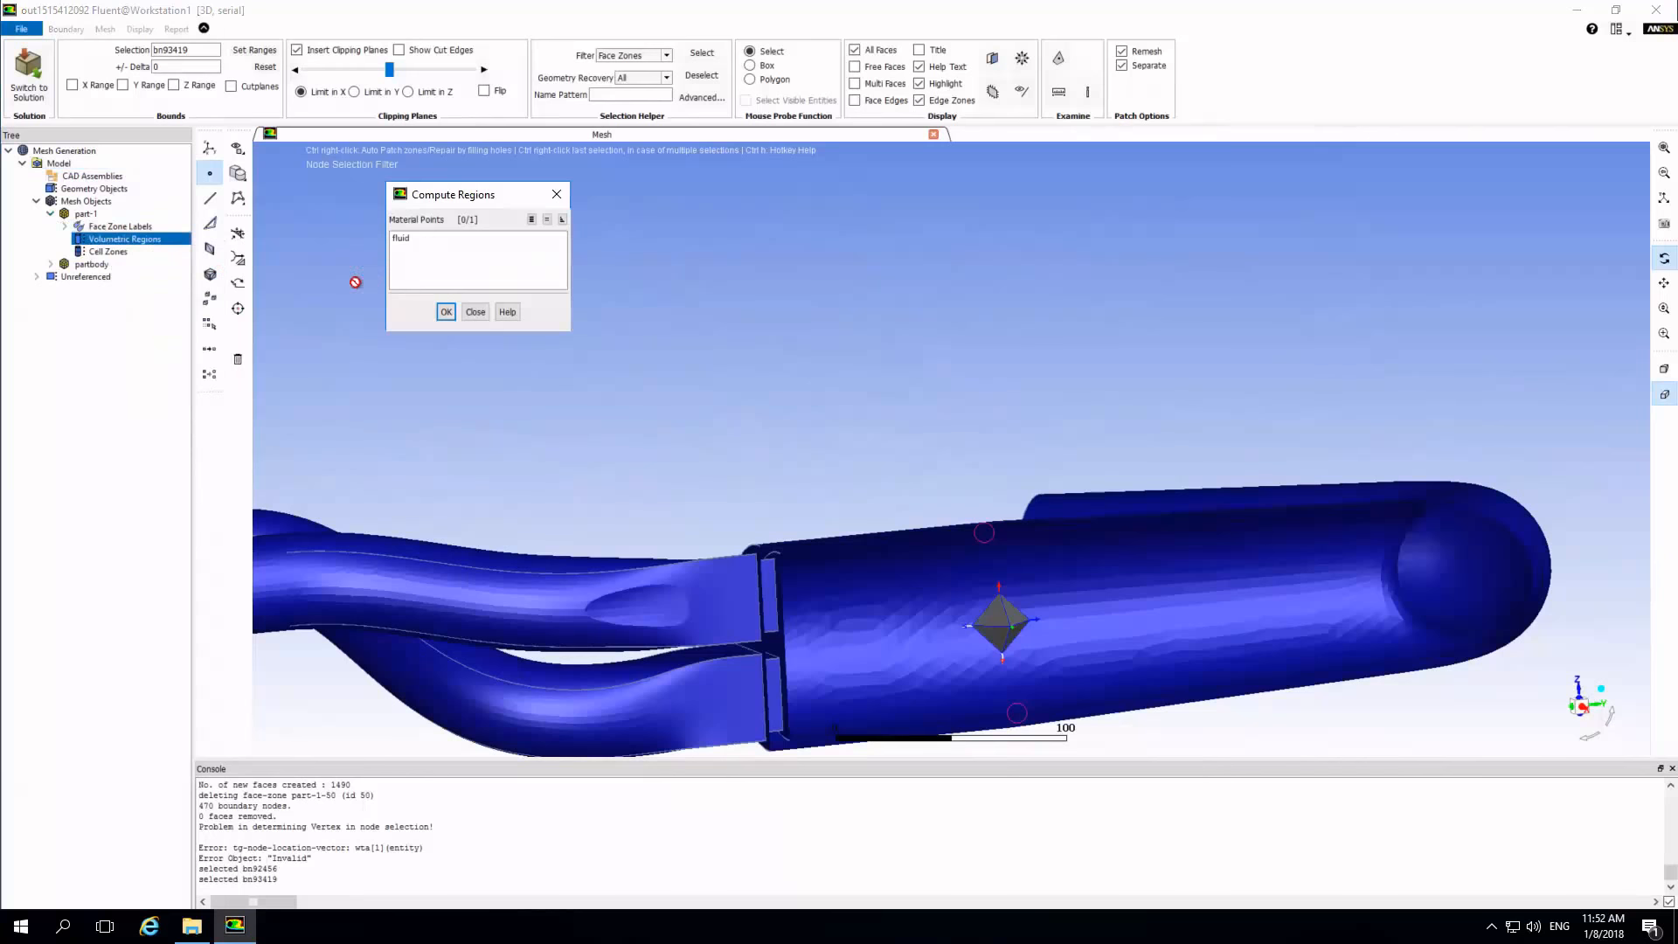
{"action": "left_click", "coordinate": [419, 240]}
{"action": "left_click", "coordinate": [445, 312]}
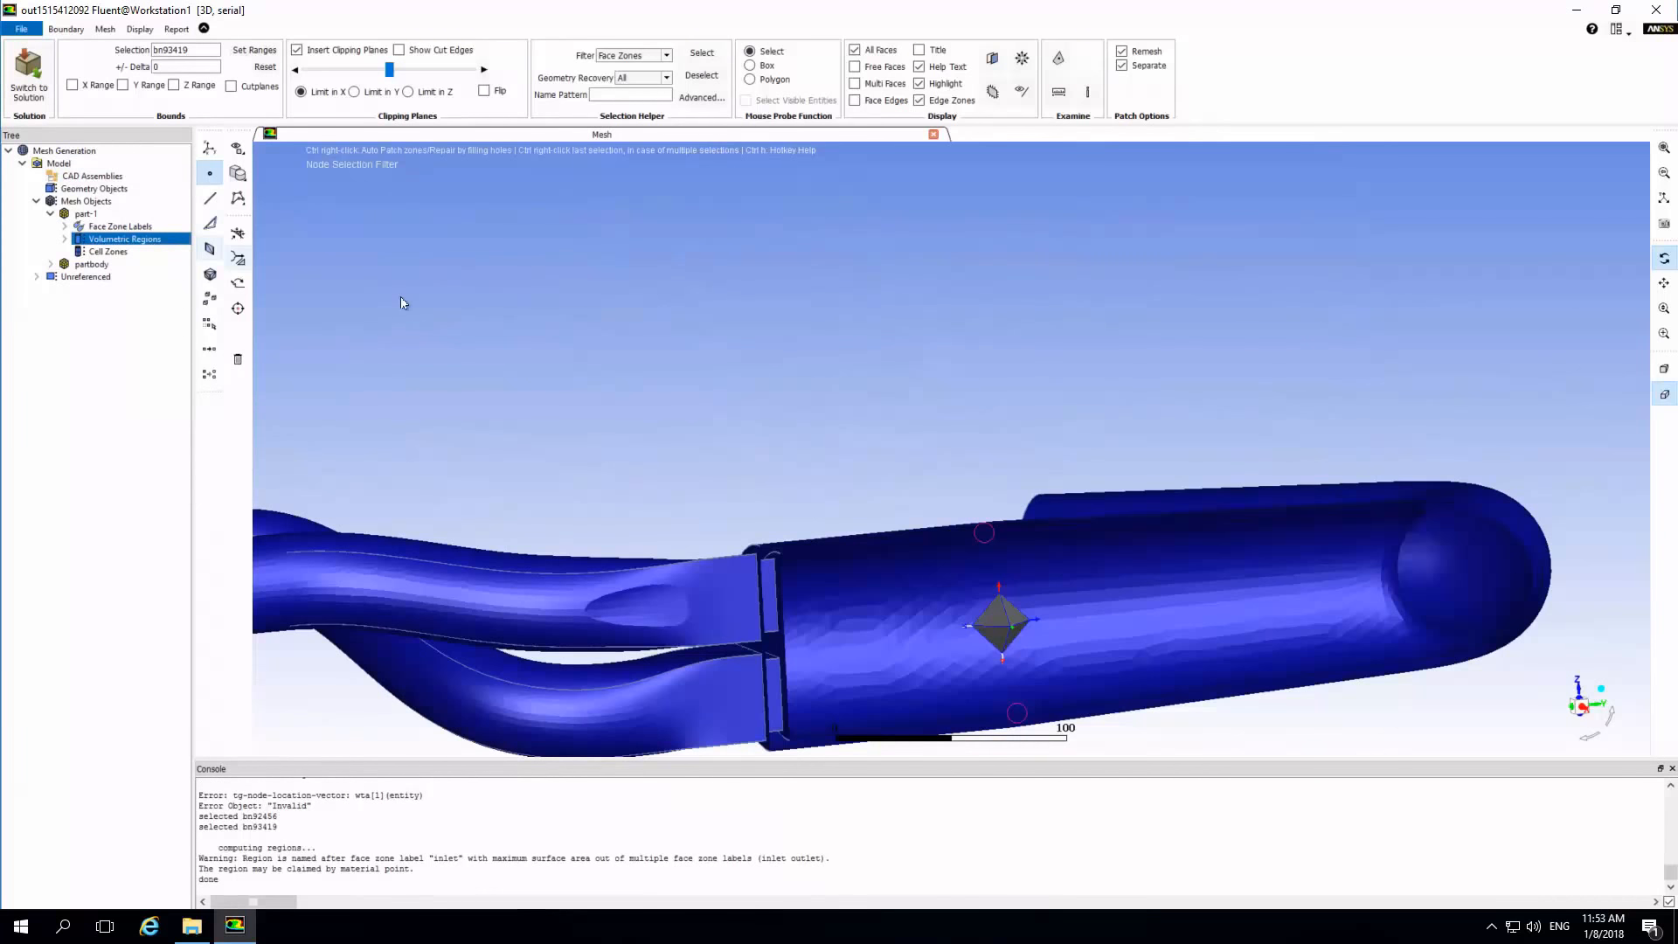
Set up auto meshing for part-1 without solid cell zones, adding a scoped prism control with first aspect ratio 10, 5 layers and rate 1.2.
{"action": "right_click", "coordinate": [100, 251]}
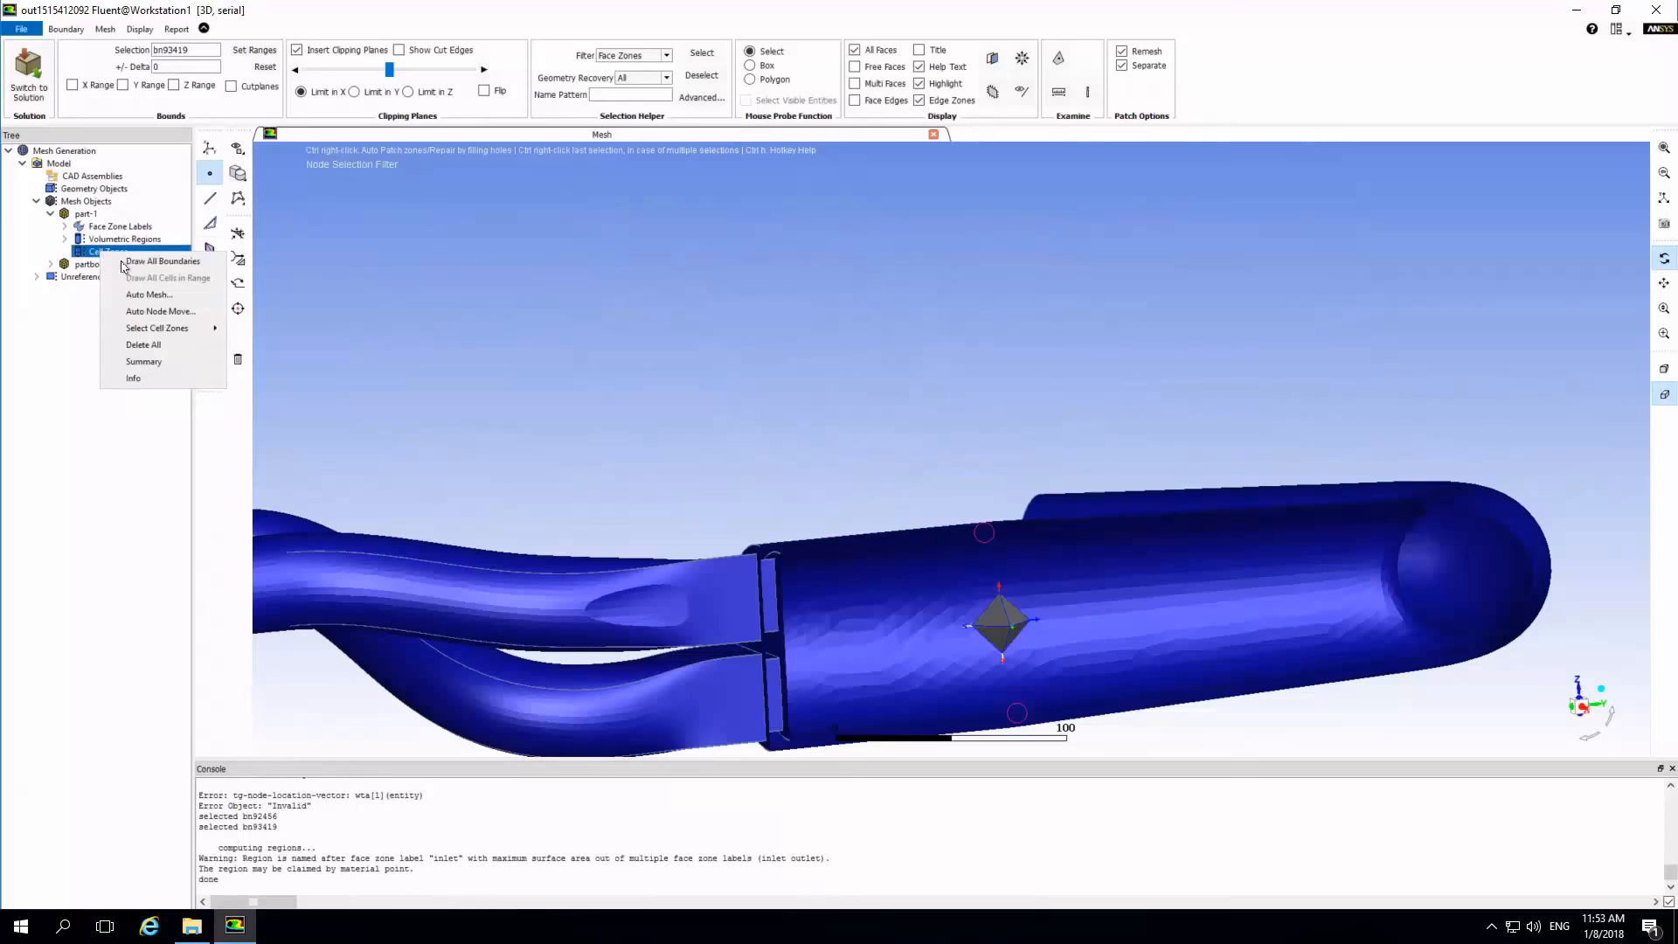
{"action": "left_click", "coordinate": [140, 298]}
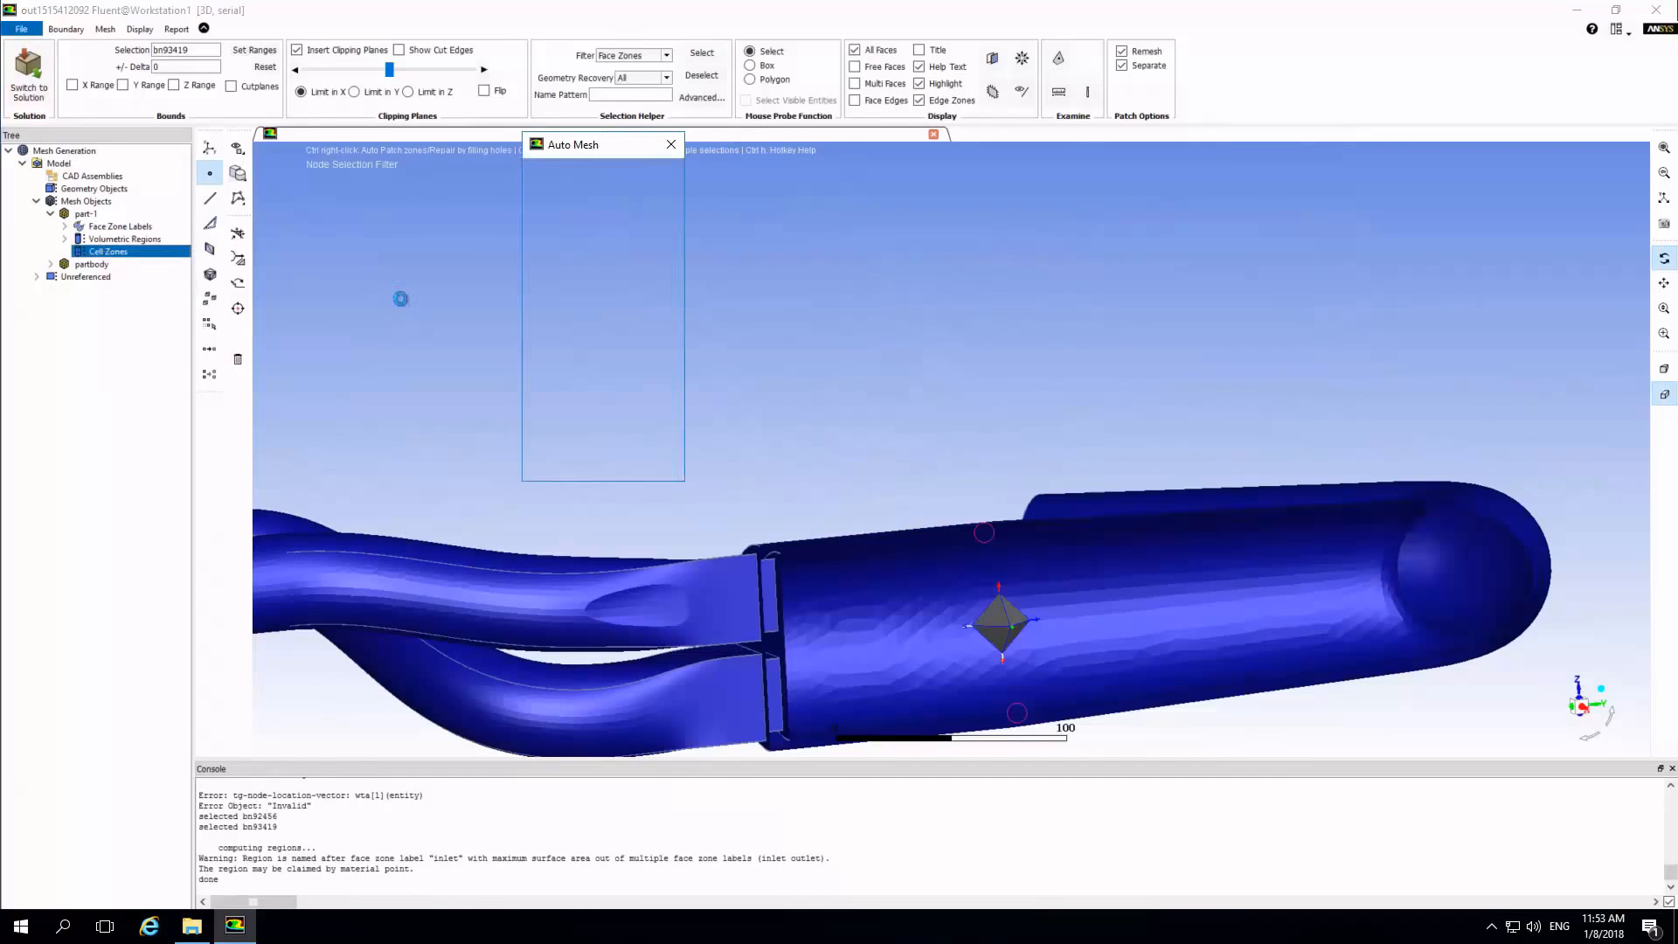
{"action": "left_click", "coordinate": [535, 218]}
{"action": "left_click", "coordinate": [623, 255]}
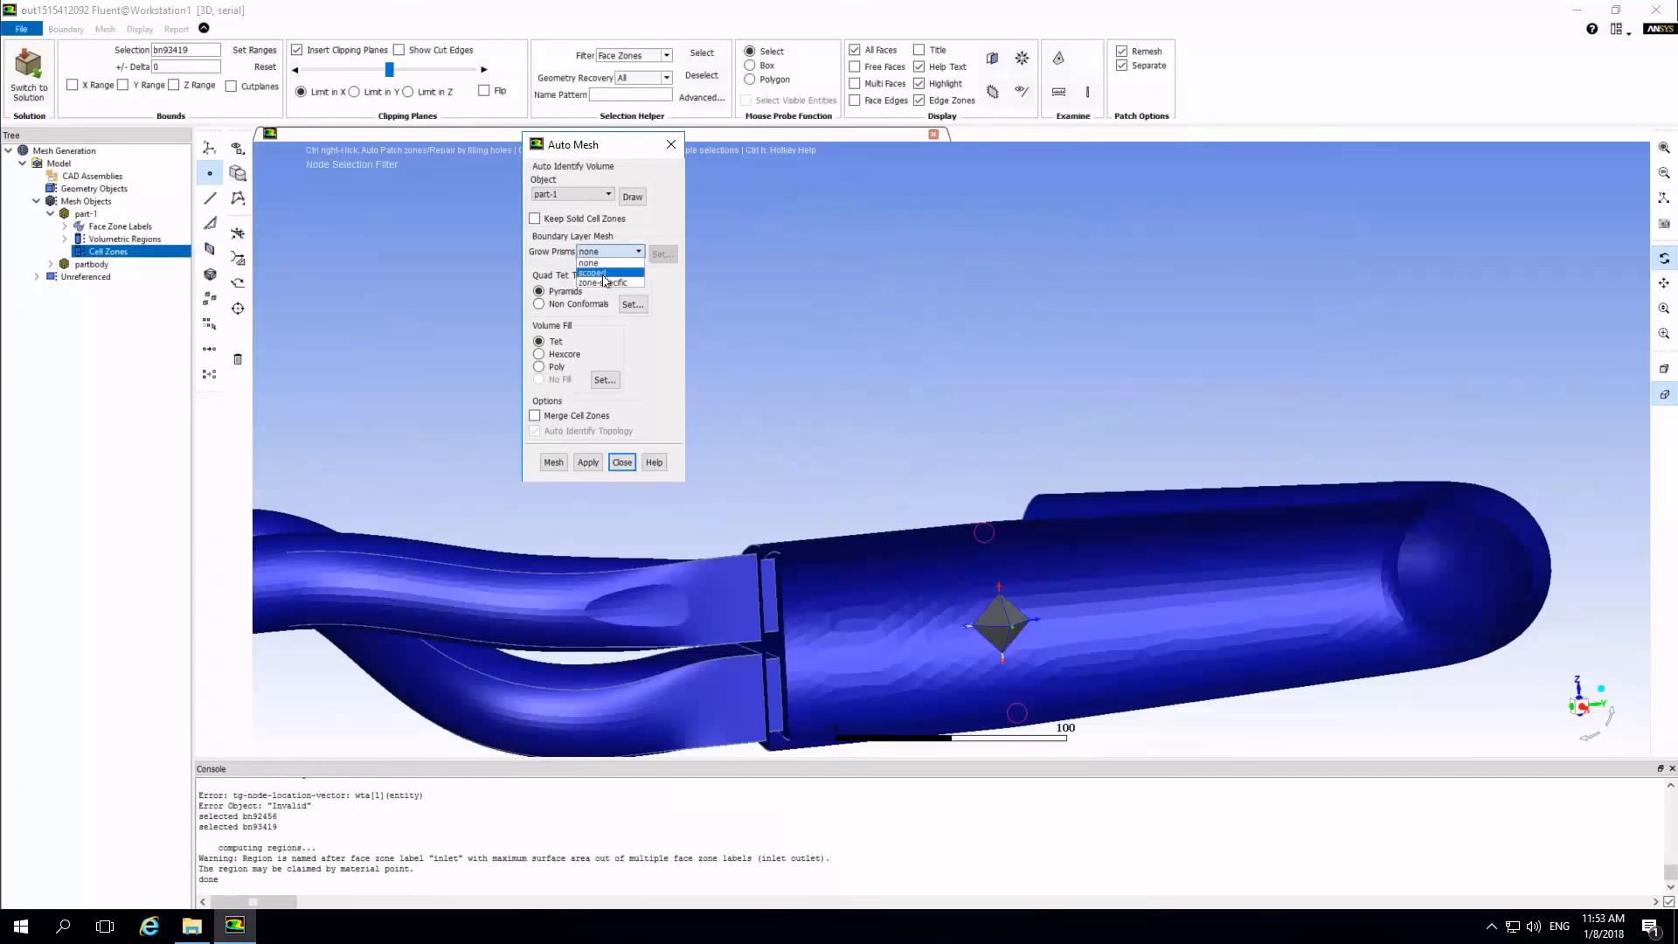
{"action": "left_click", "coordinate": [605, 280]}
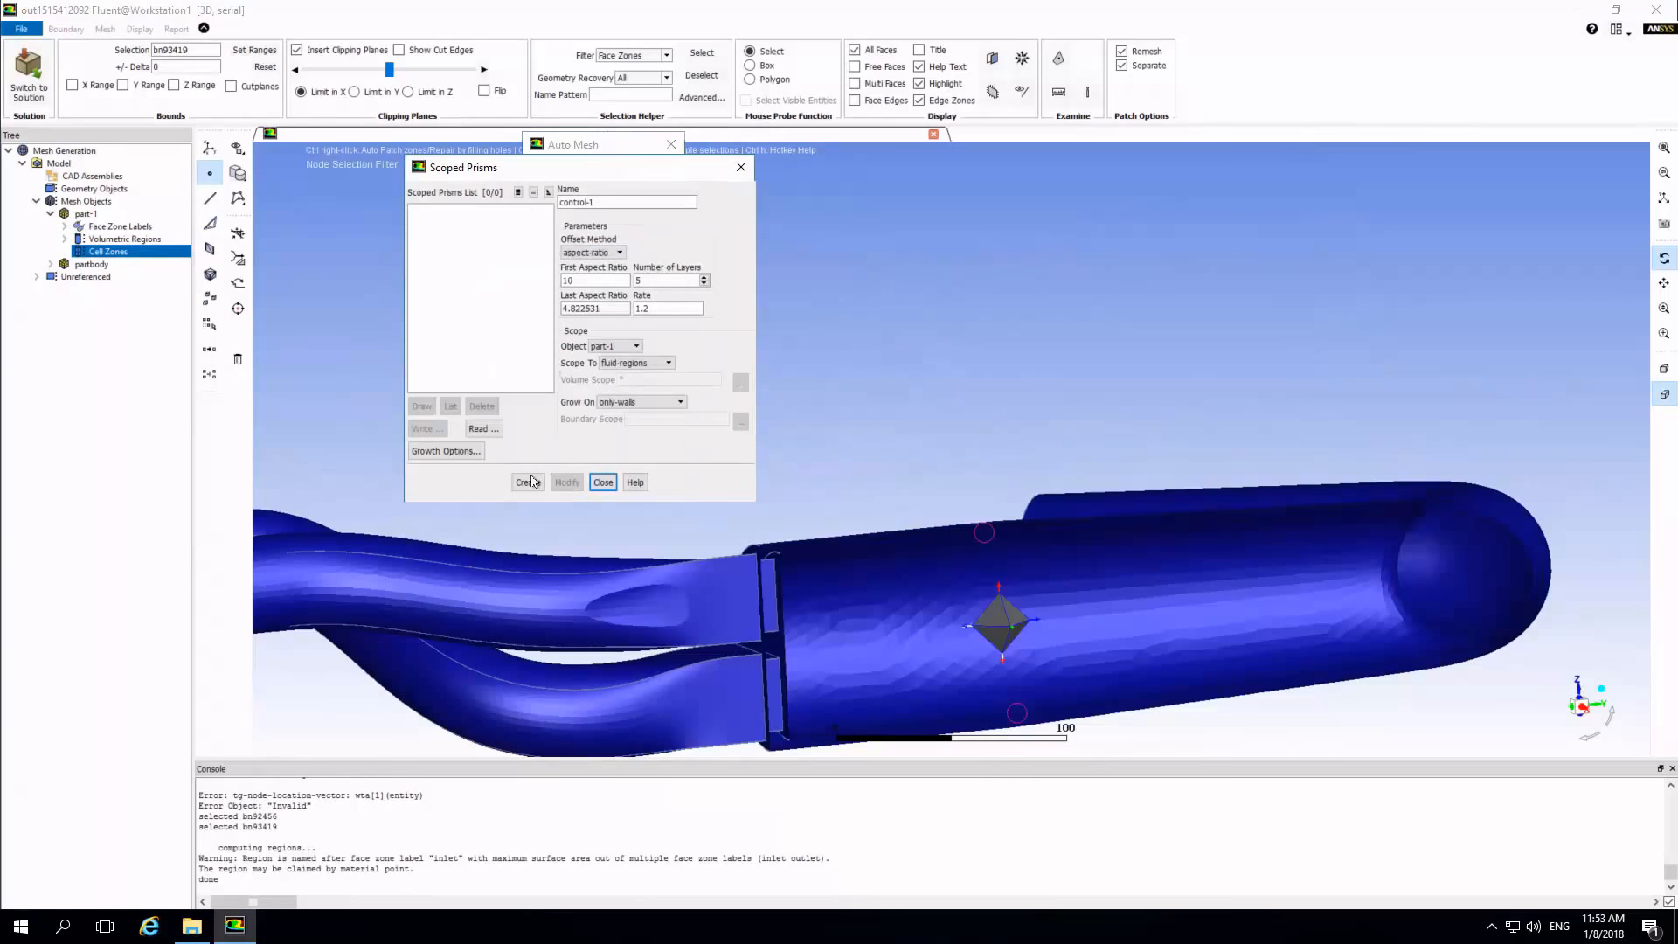
{"action": "left_click", "coordinate": [519, 484]}
{"action": "left_click", "coordinate": [441, 210]}
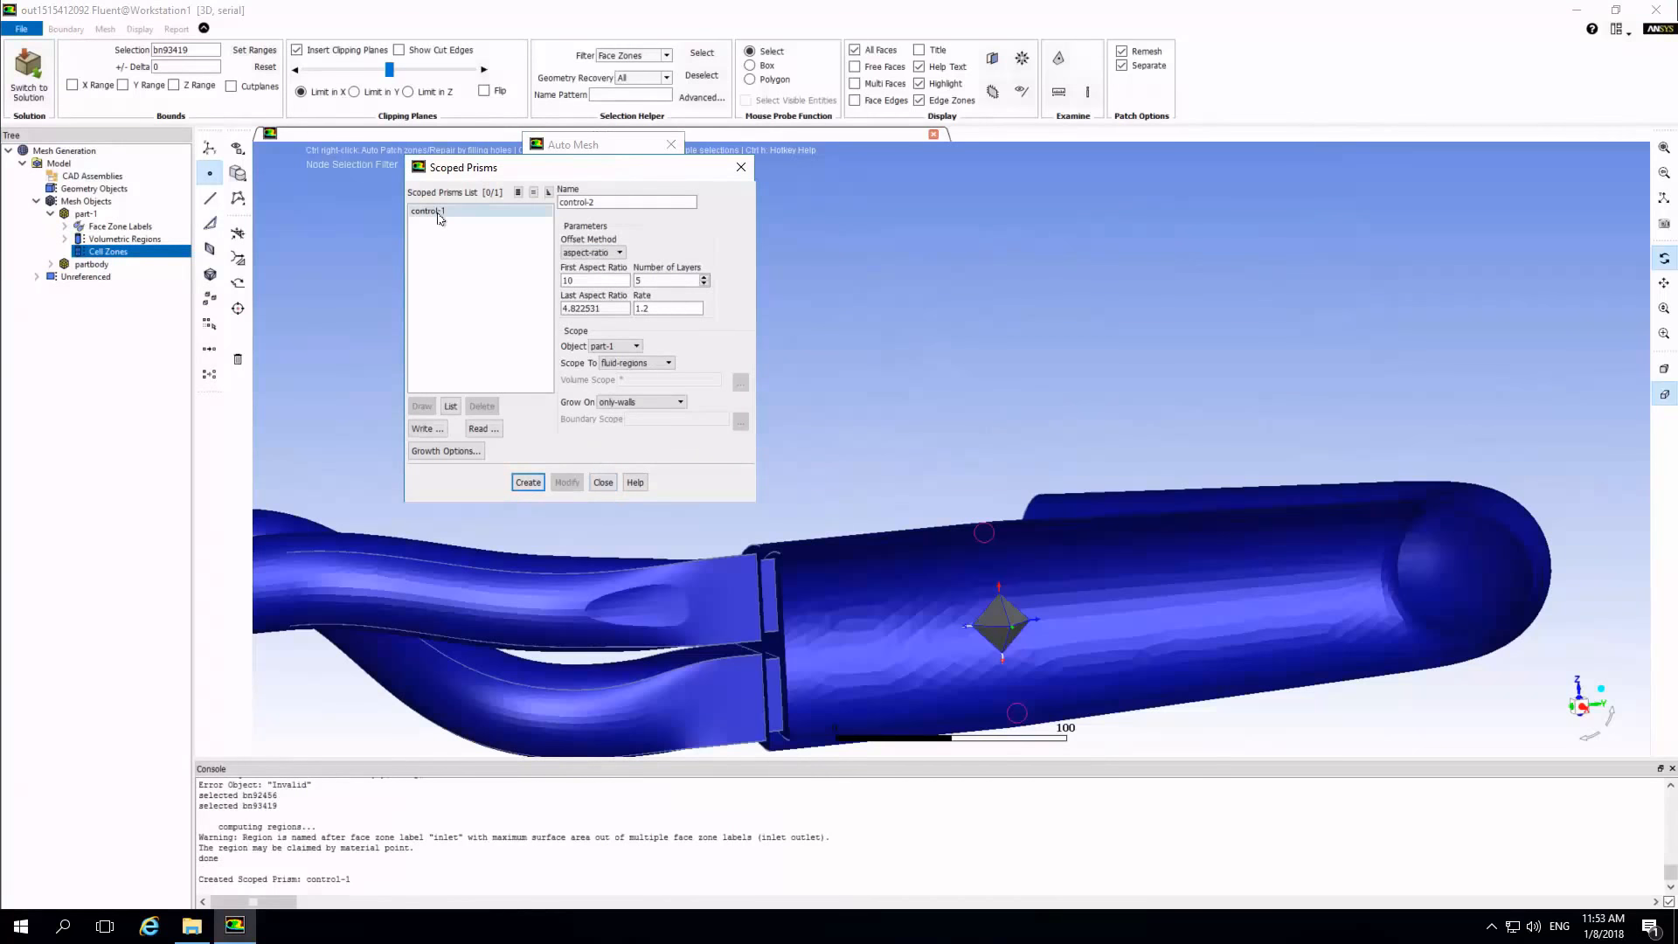
{"action": "left_click", "coordinate": [602, 483]}
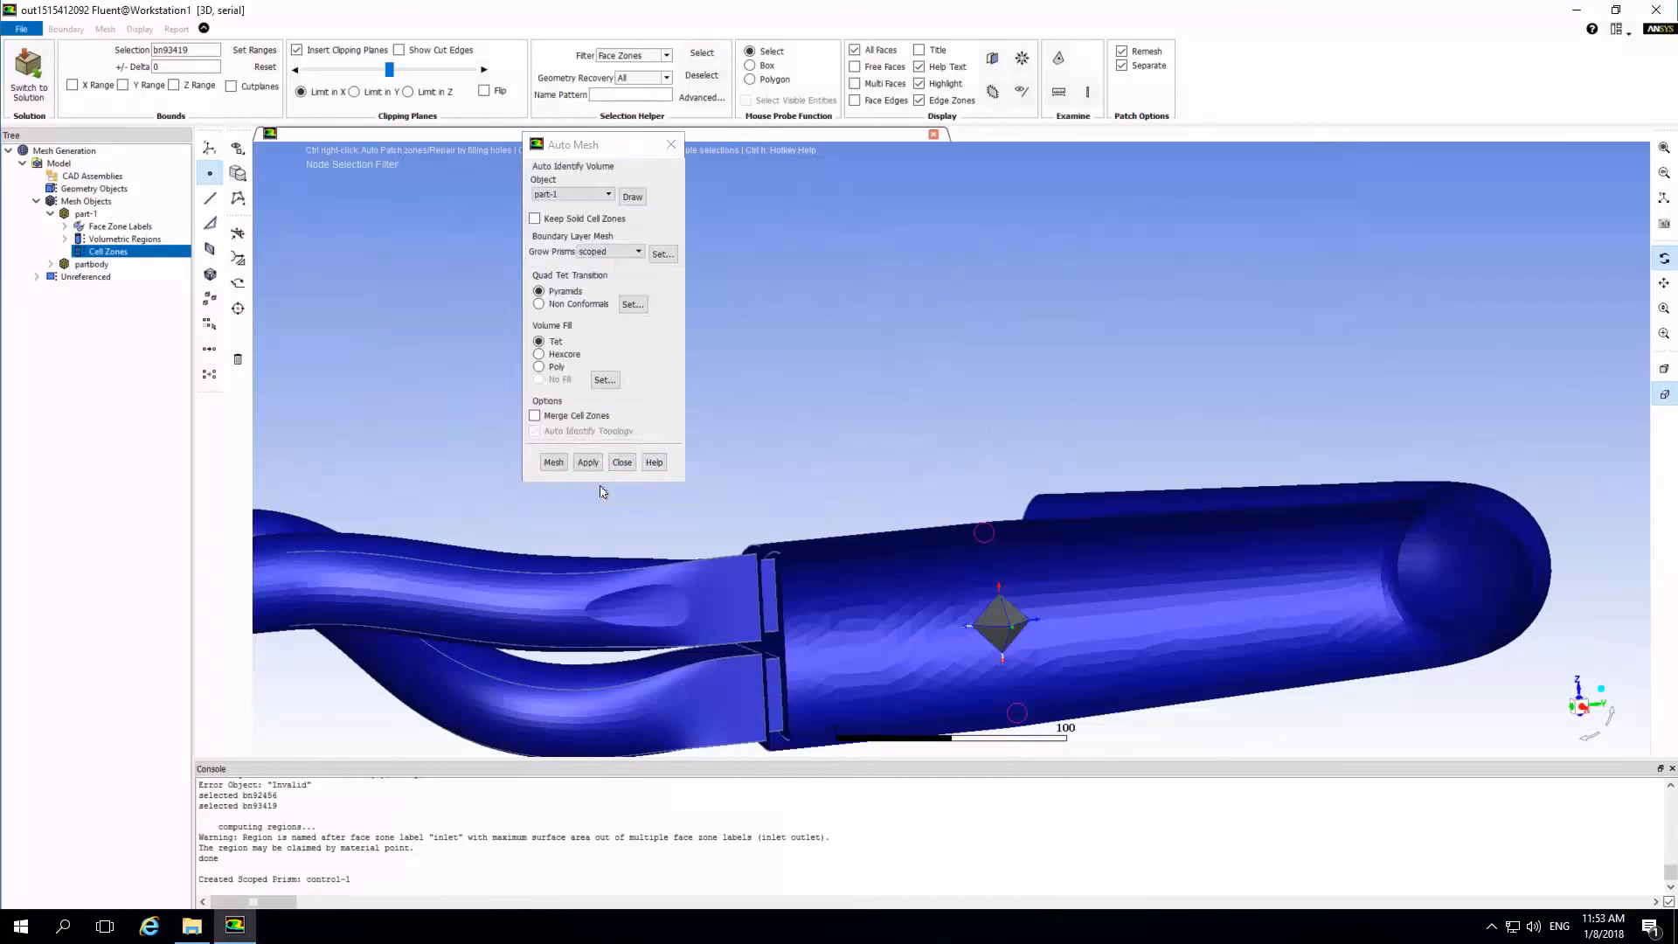
Choose Poly as the volume fill and apply its settings with surface mesh improvement enabled.
{"action": "left_click", "coordinate": [538, 366]}
{"action": "left_click", "coordinate": [605, 380]}
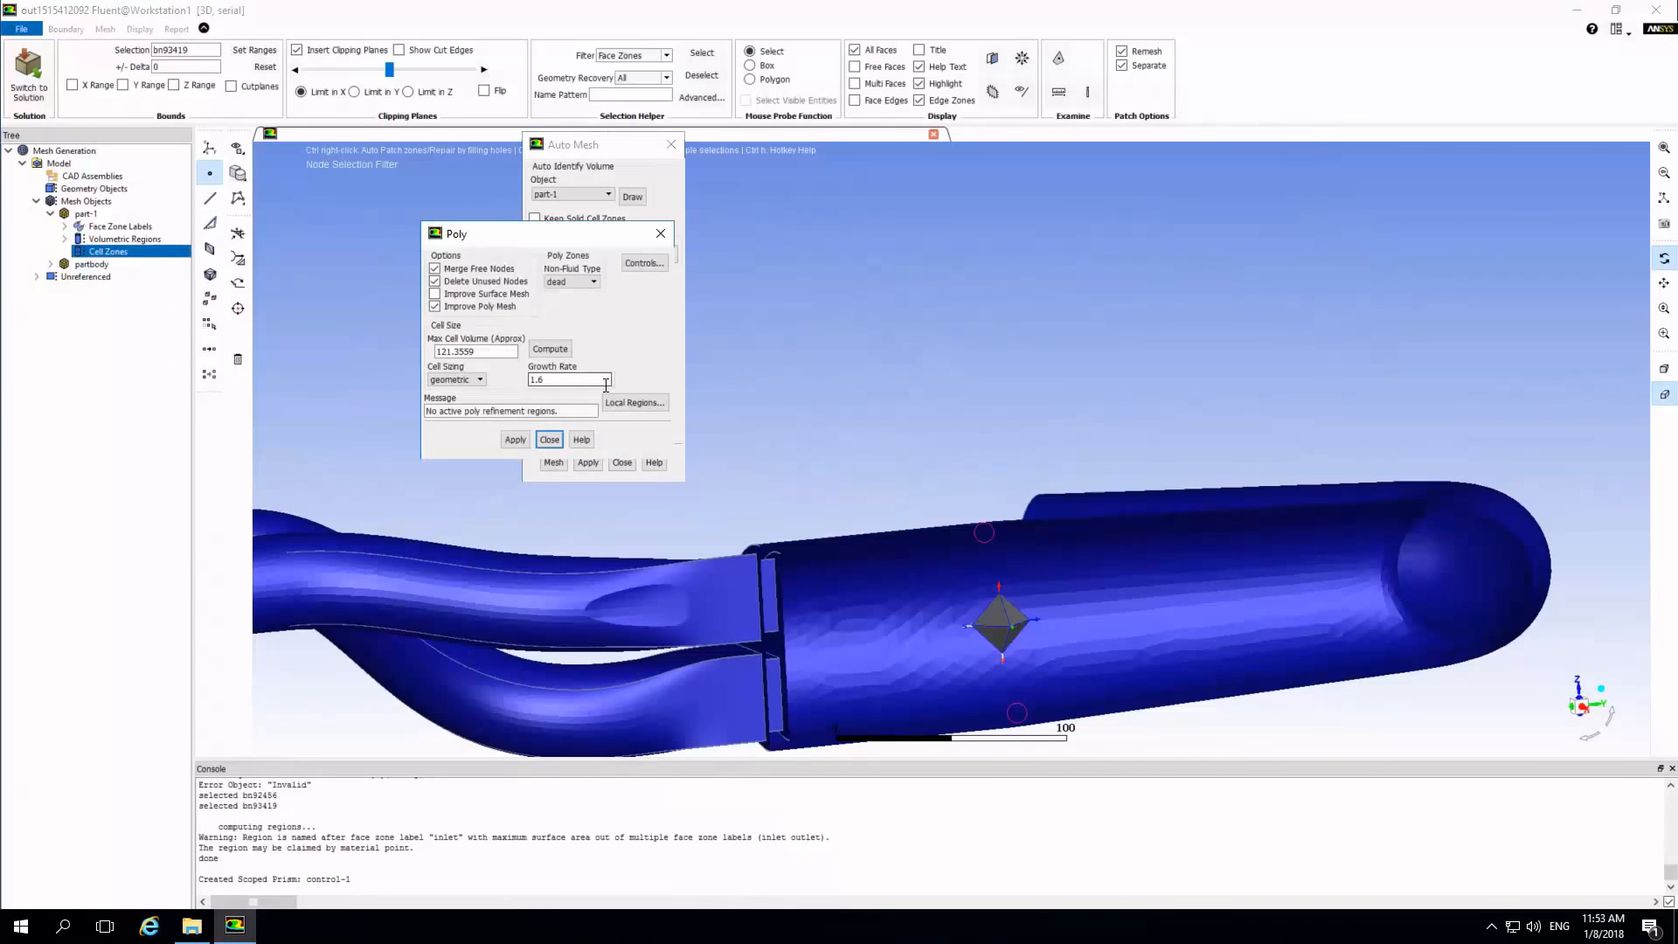
{"action": "left_click", "coordinate": [434, 293]}
{"action": "left_click", "coordinate": [543, 379]}
{"action": "left_click", "coordinate": [516, 440]}
{"action": "left_click", "coordinate": [549, 441]}
Enable merging of cell zones, apply the auto mesh settings and generate the volume mesh.
{"action": "left_click", "coordinate": [534, 415]}
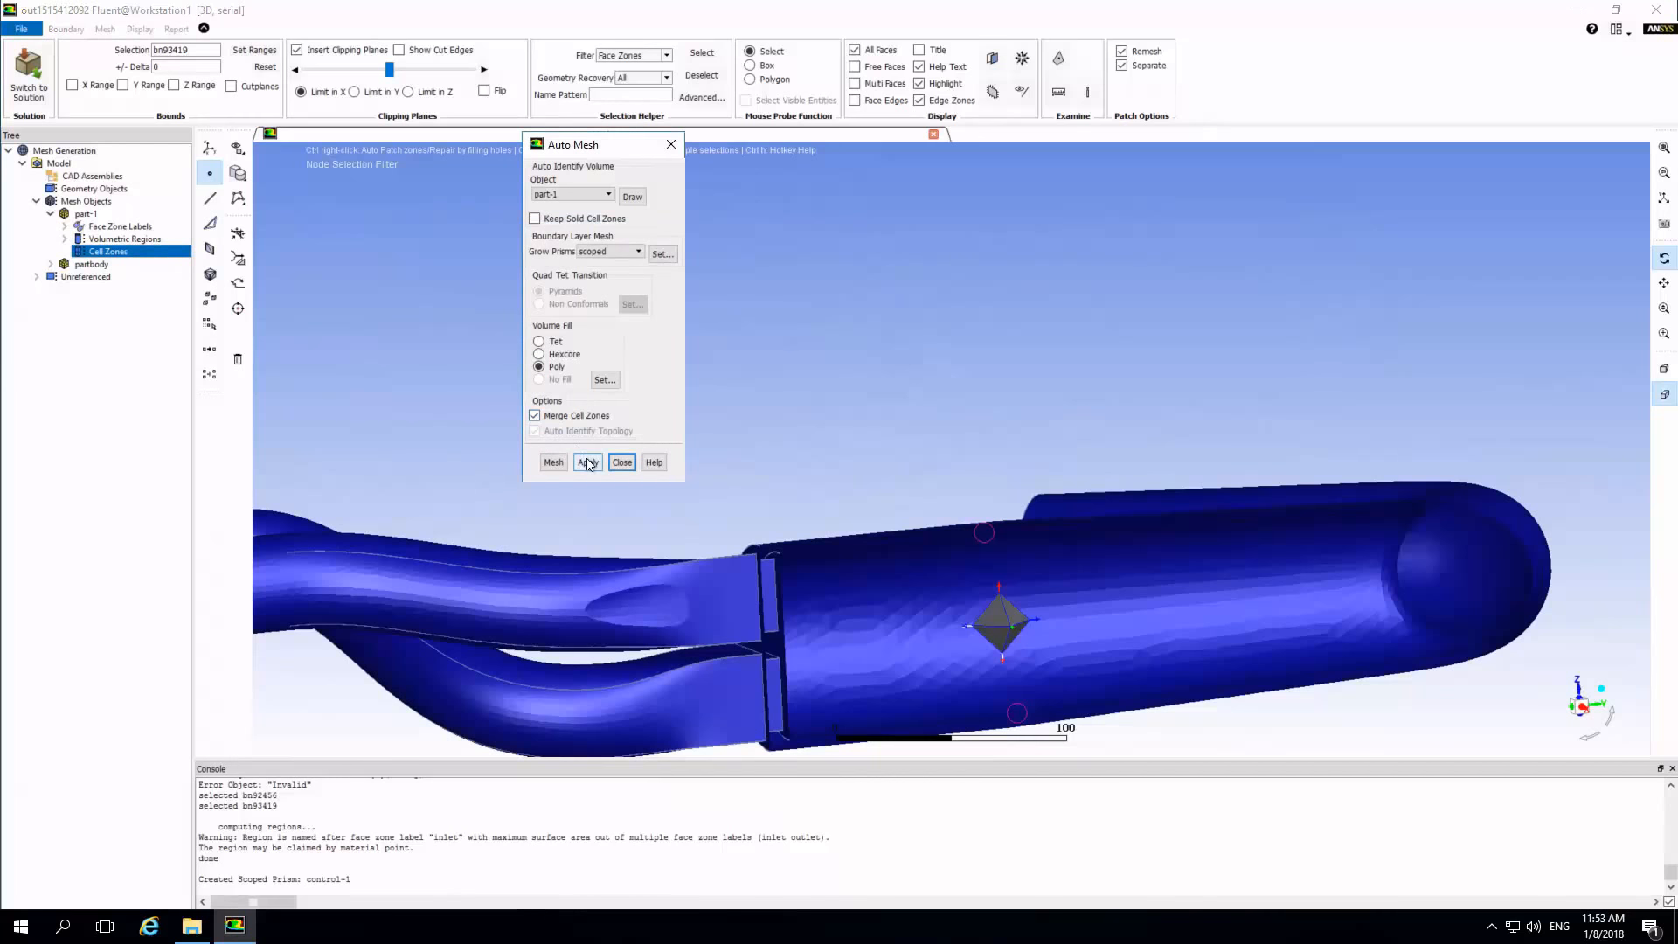
{"action": "left_click", "coordinate": [588, 463]}
{"action": "left_click", "coordinate": [552, 466]}
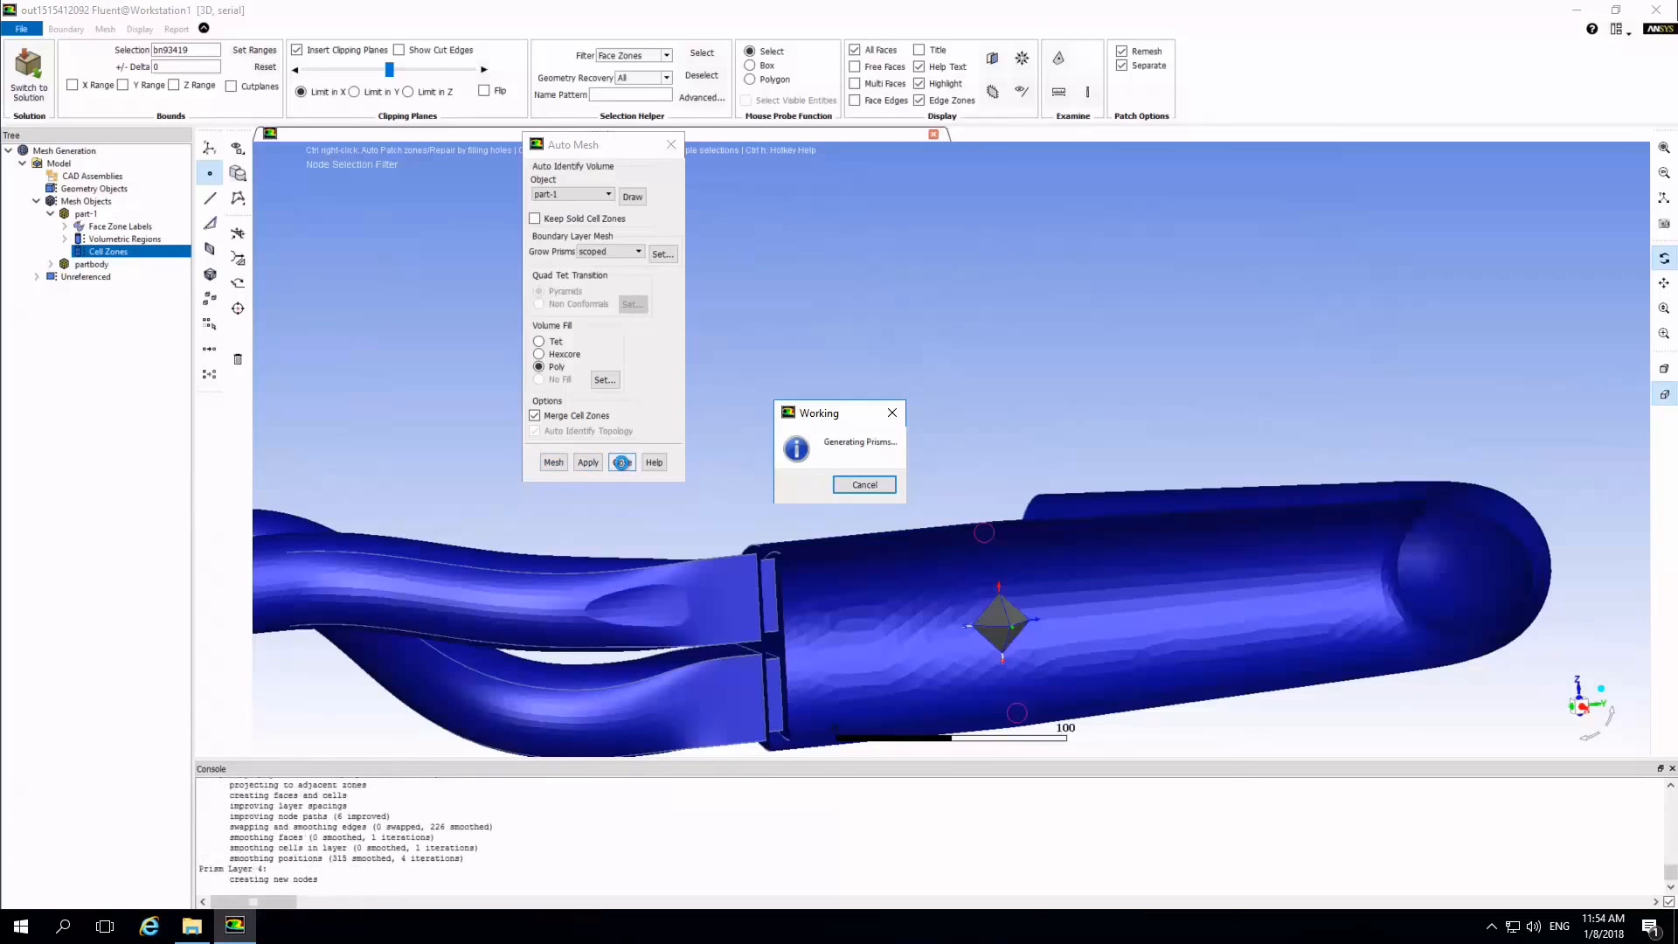
{"action": "left_click", "coordinate": [622, 461]}
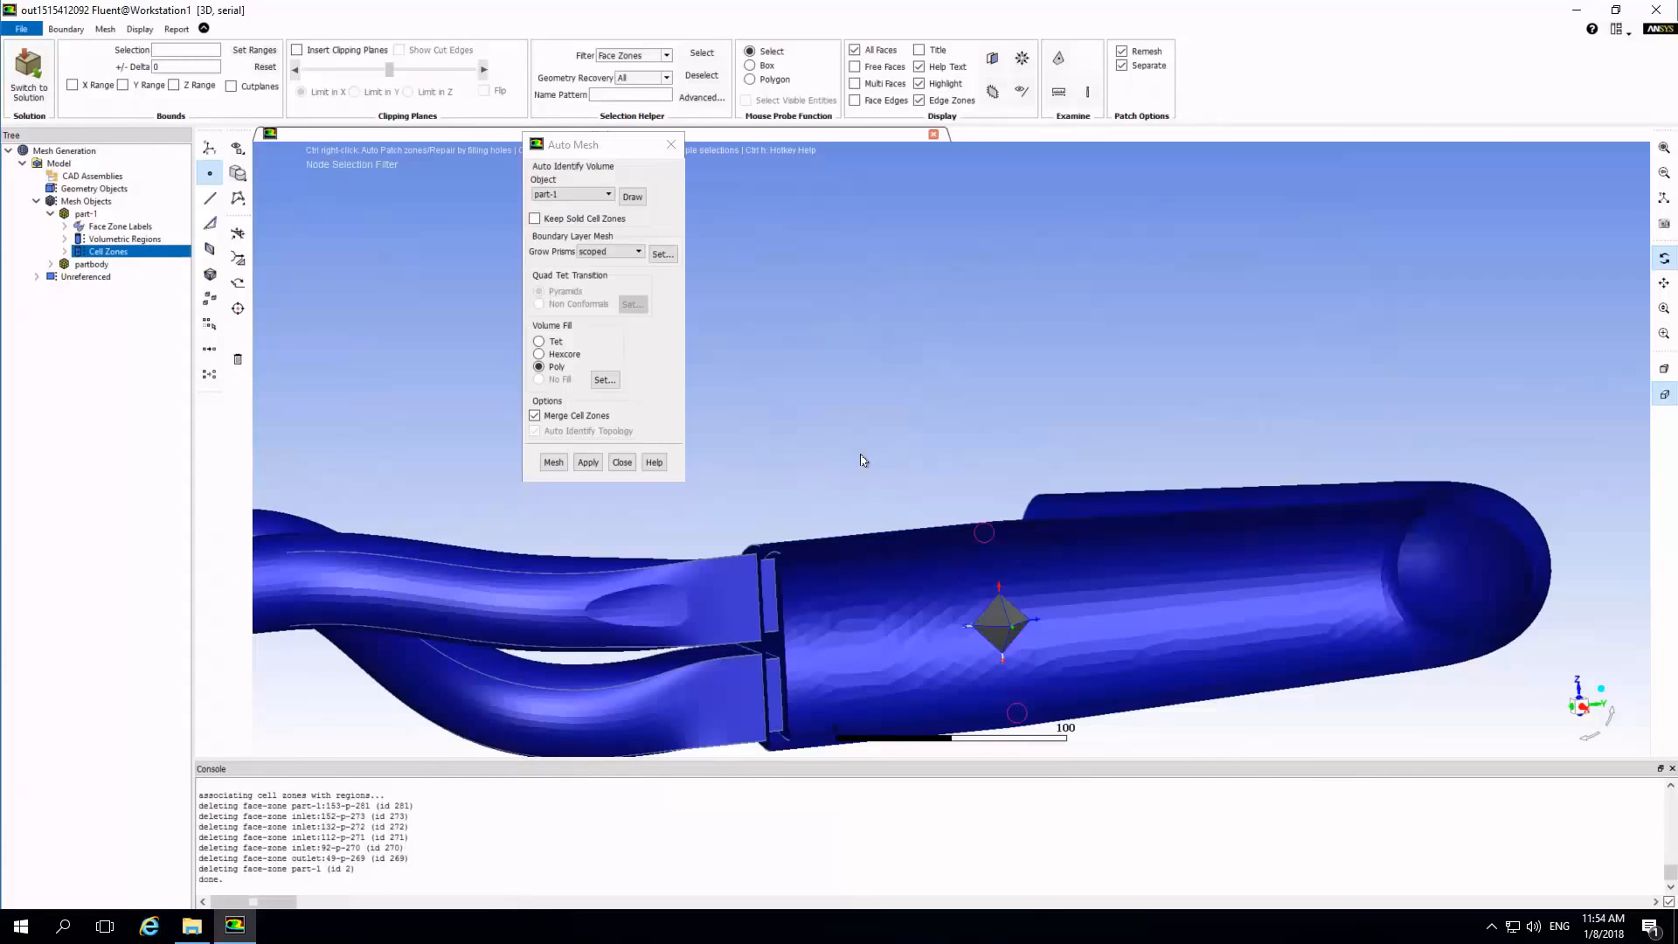
{"action": "left_click", "coordinate": [621, 463]}
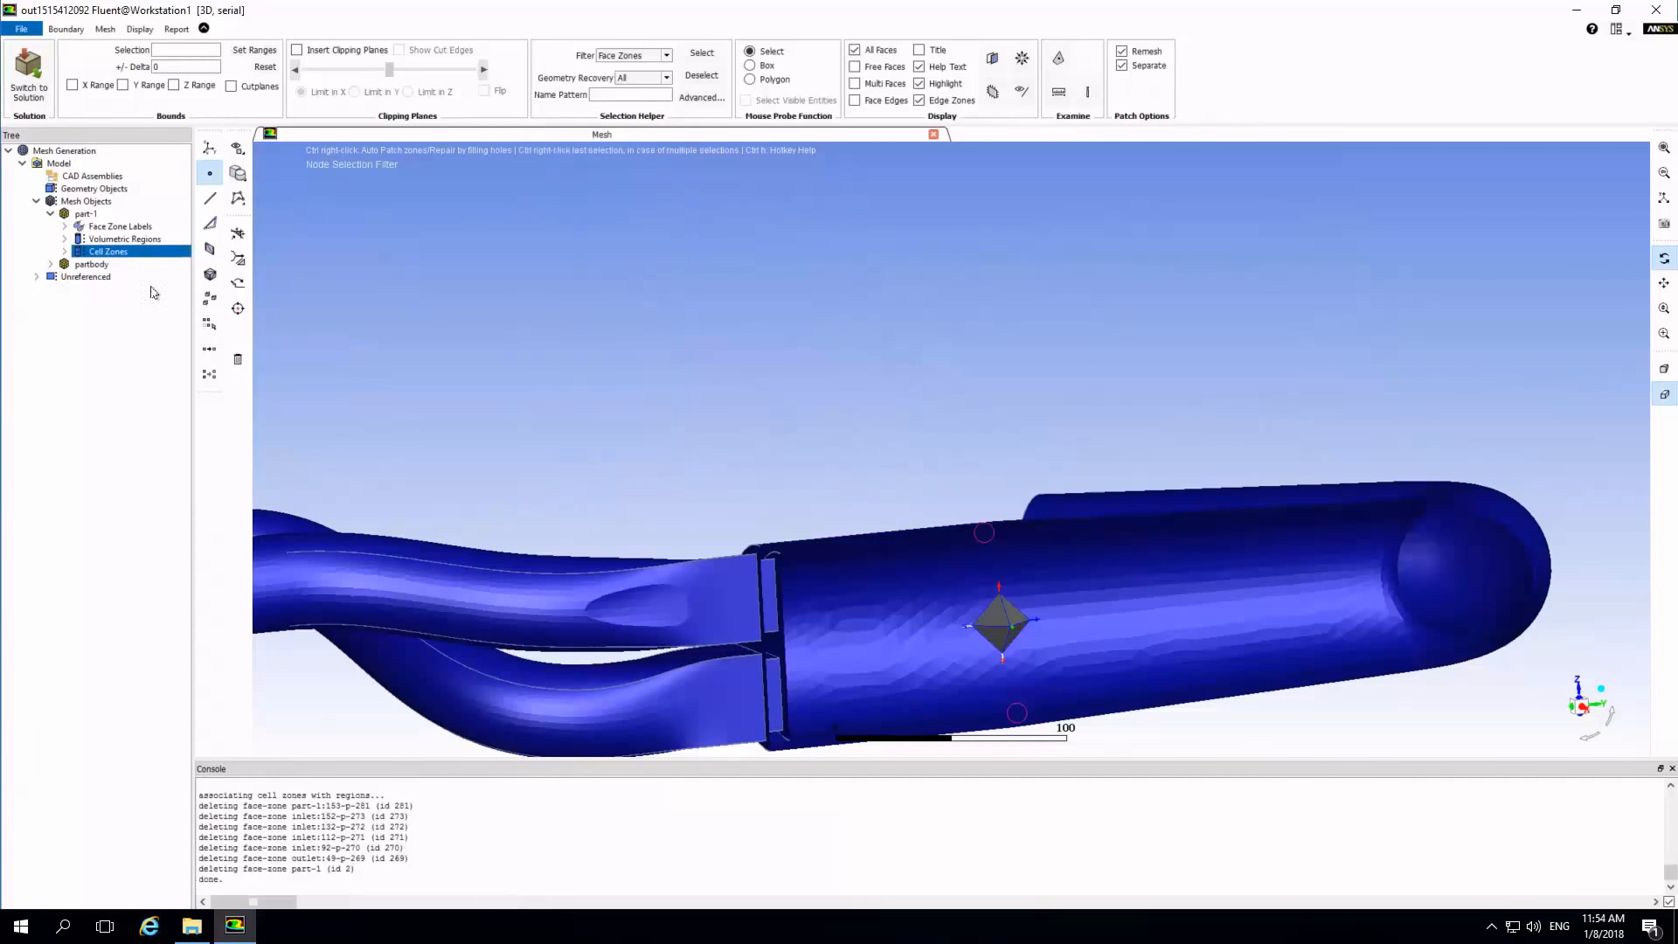
Draw all cell zone boundaries of part-1 with face edges shown and examine the polyhedral mesh around the inlets.
{"action": "right_click", "coordinate": [105, 253]}
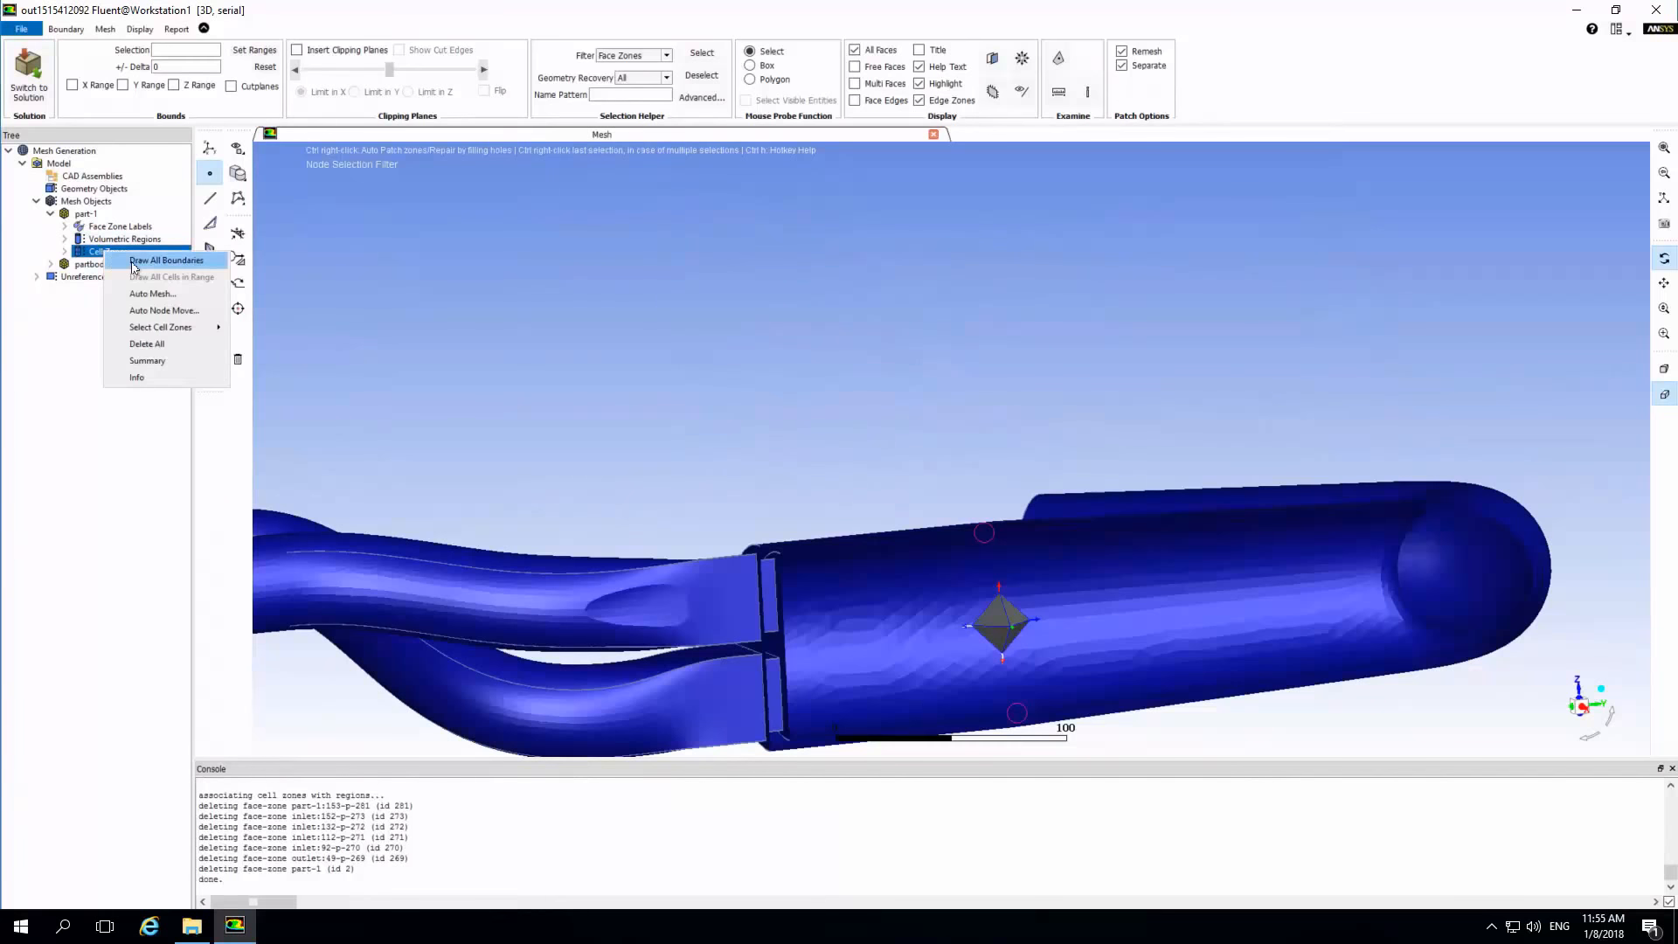
{"action": "left_click", "coordinate": [135, 262]}
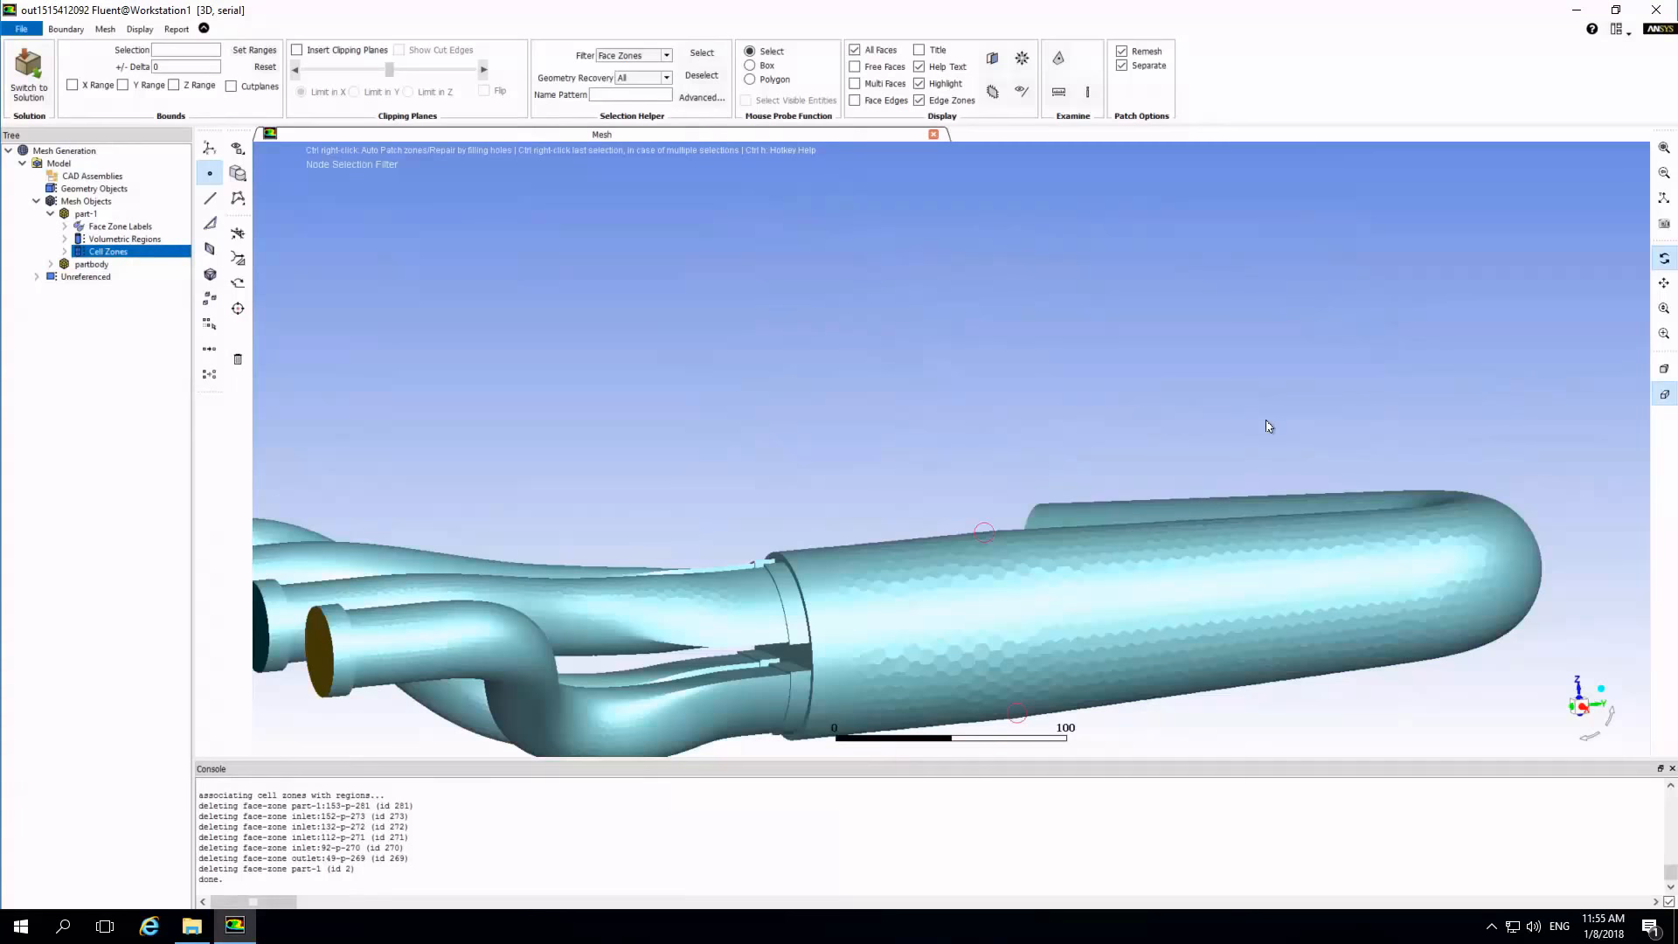
{"action": "left_click", "coordinate": [853, 101]}
{"action": "left_click_drag", "start_coordinate": [852, 590], "coordinate": [887, 454]}
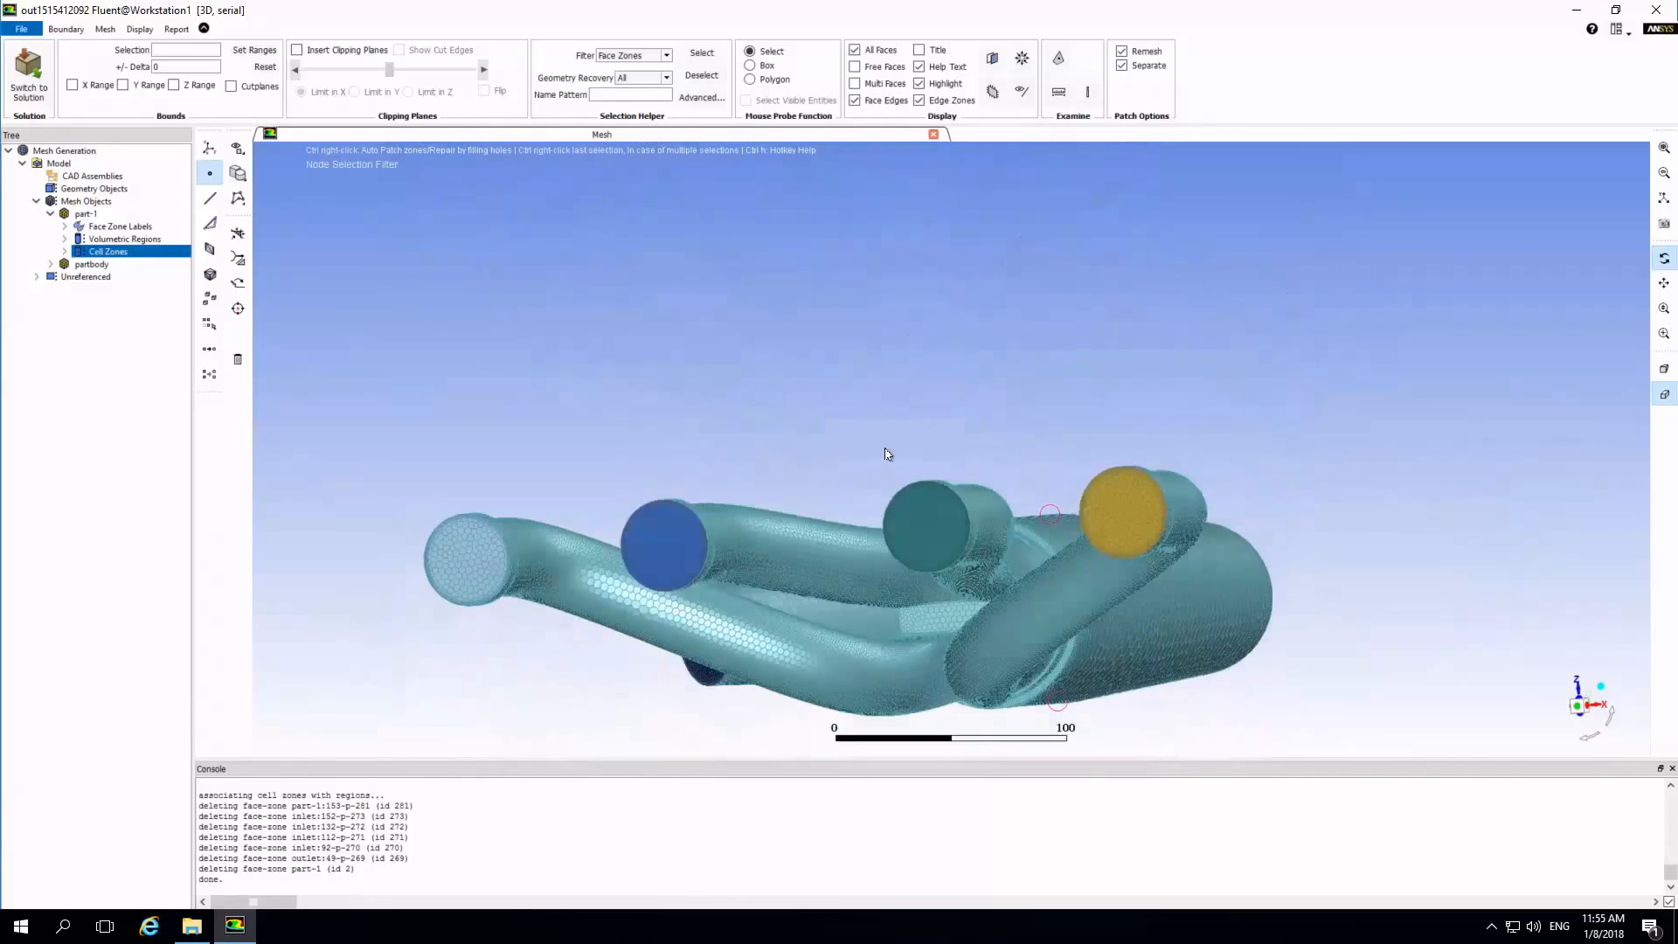
{"action": "scroll", "coordinate": [885, 453], "scroll_direction": "up", "scroll_amount": 3}
{"action": "left_click_drag", "start_coordinate": [878, 505], "coordinate": [908, 547]}
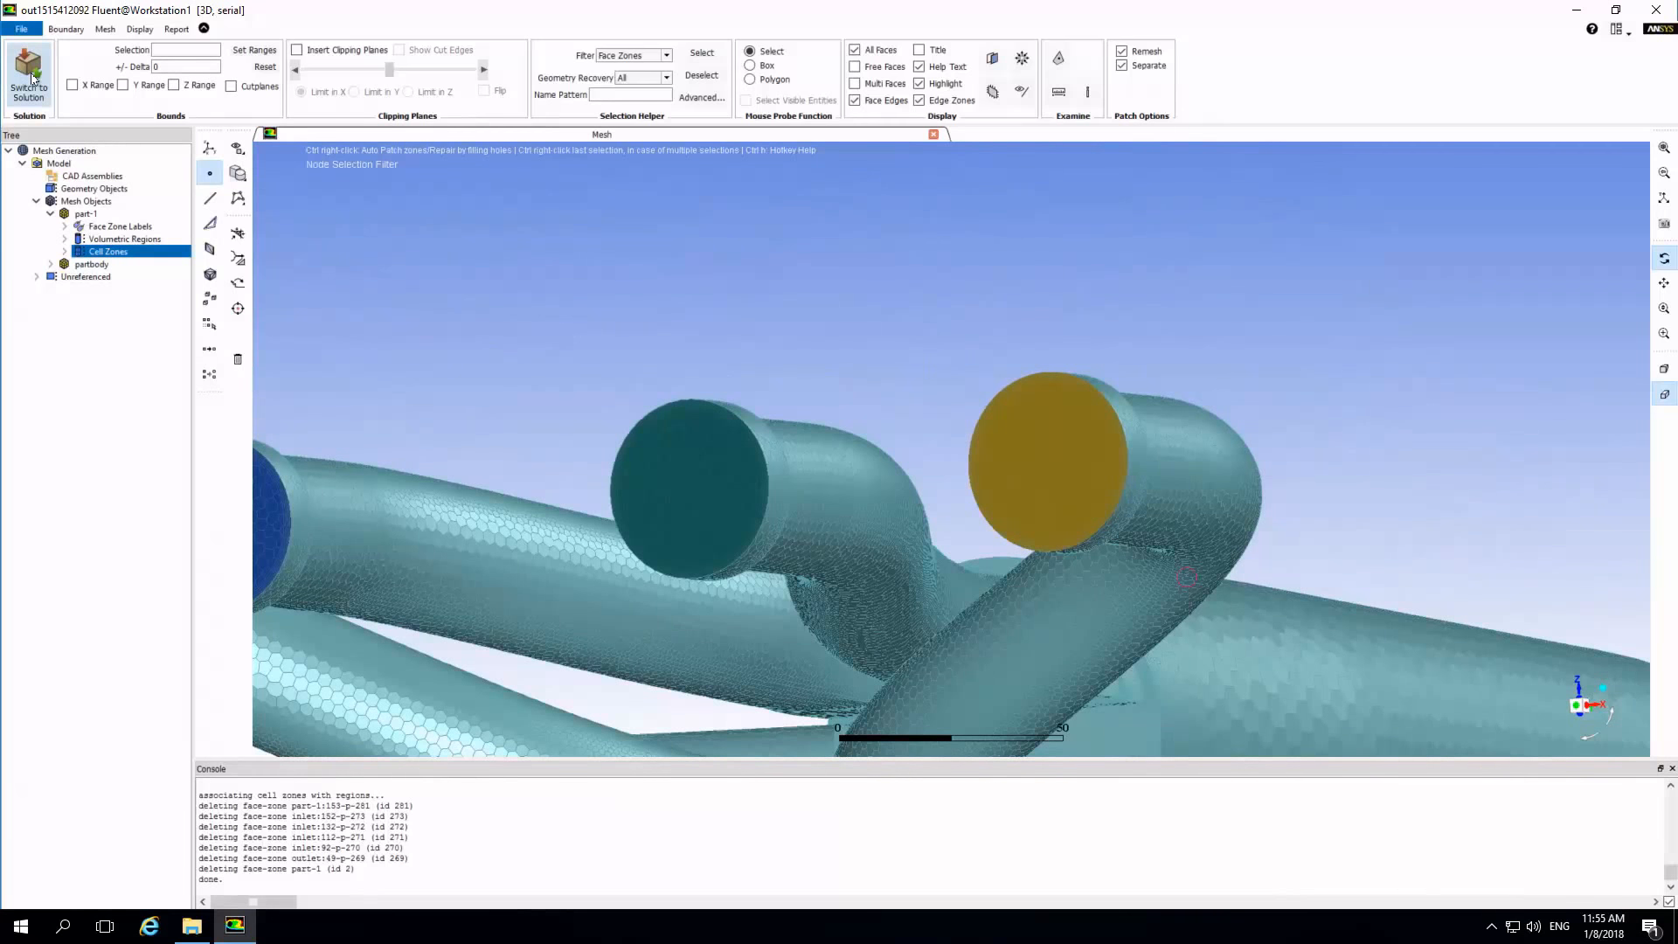
Switch from meshing to solution mode and acknowledge the polyhedral mesh information.
{"action": "left_click", "coordinate": [32, 79]}
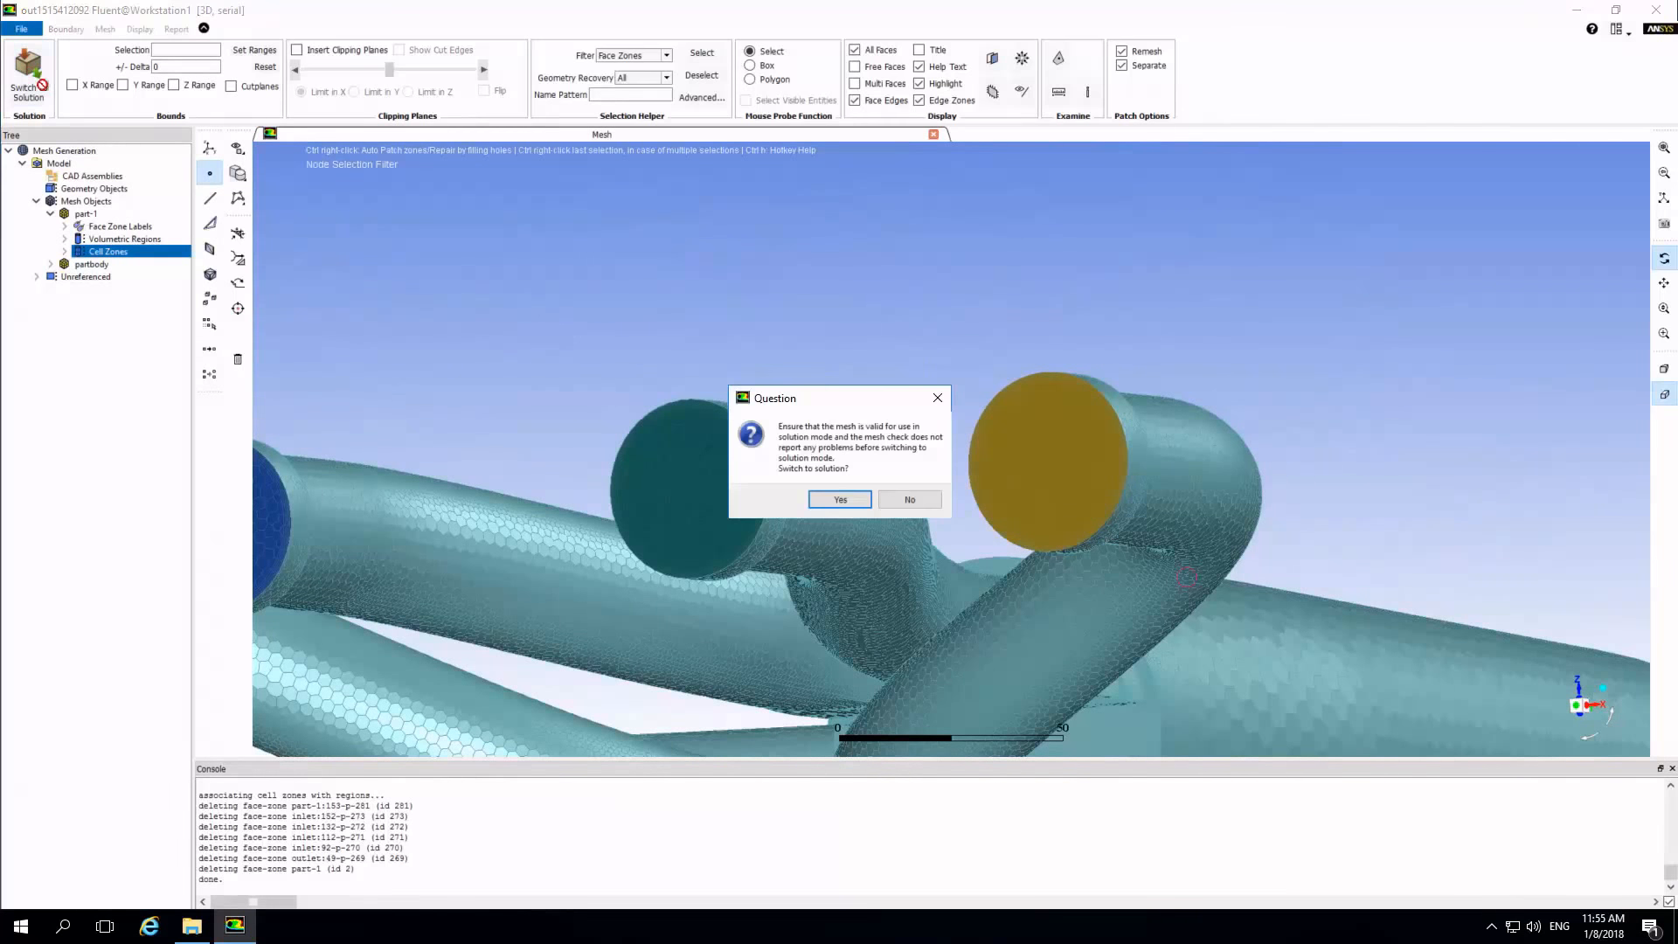
{"action": "left_click", "coordinate": [826, 502]}
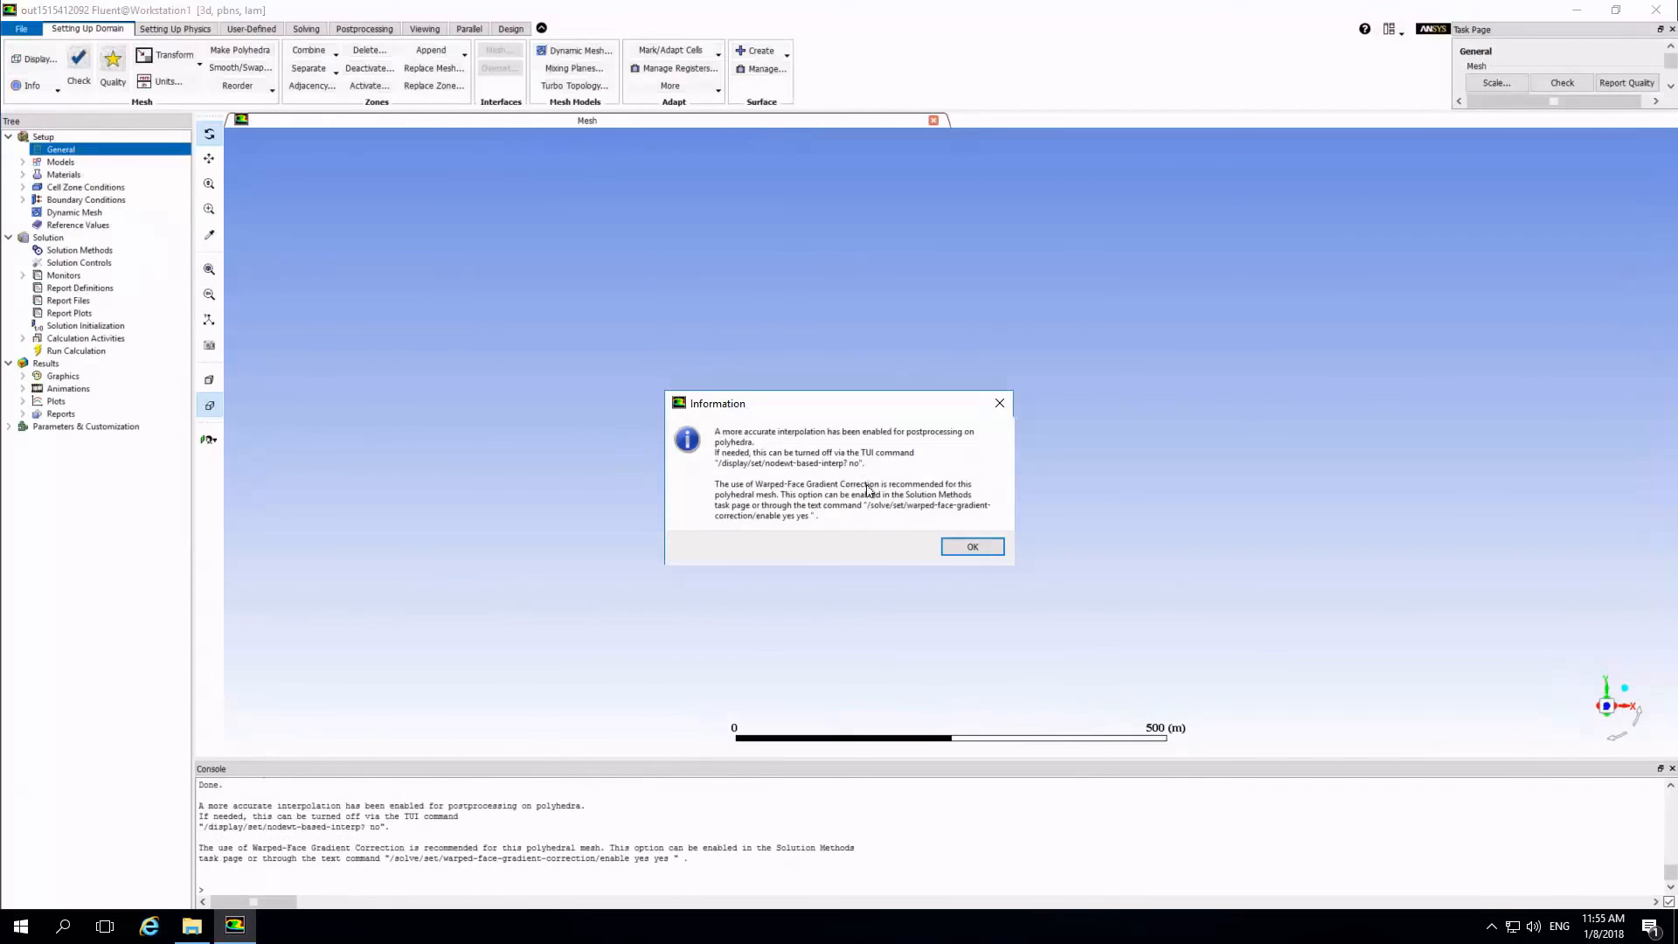
{"action": "left_click", "coordinate": [963, 547]}
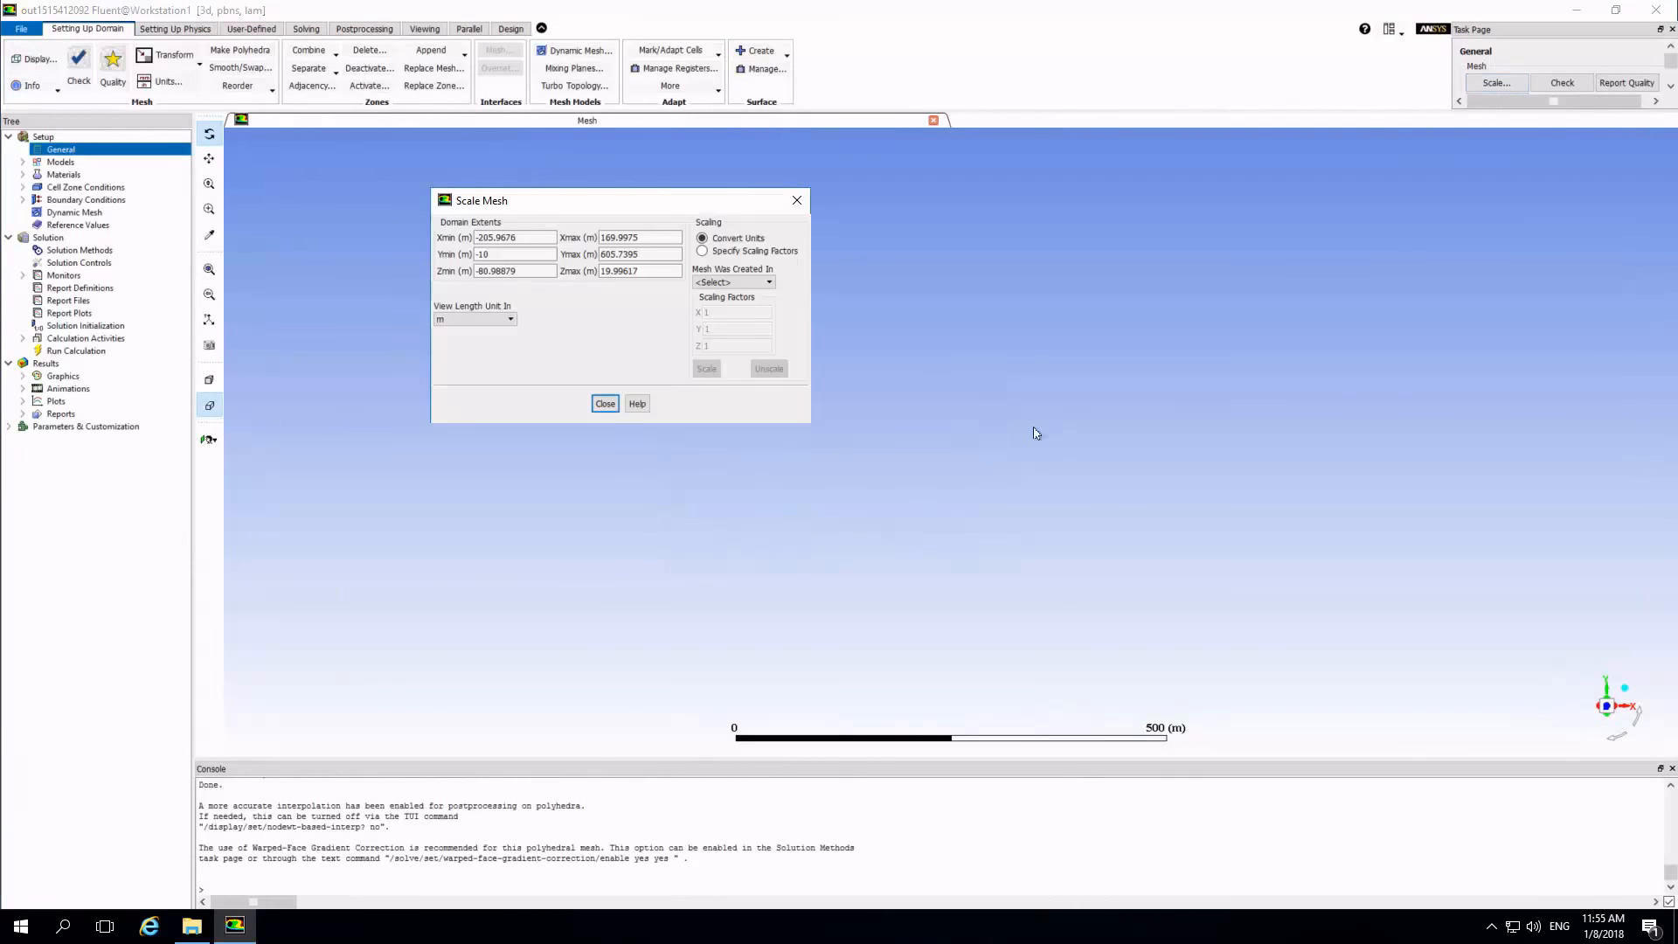
Scale the mesh as created in mm and set the view length unit to mm.
{"action": "left_click", "coordinate": [716, 282]}
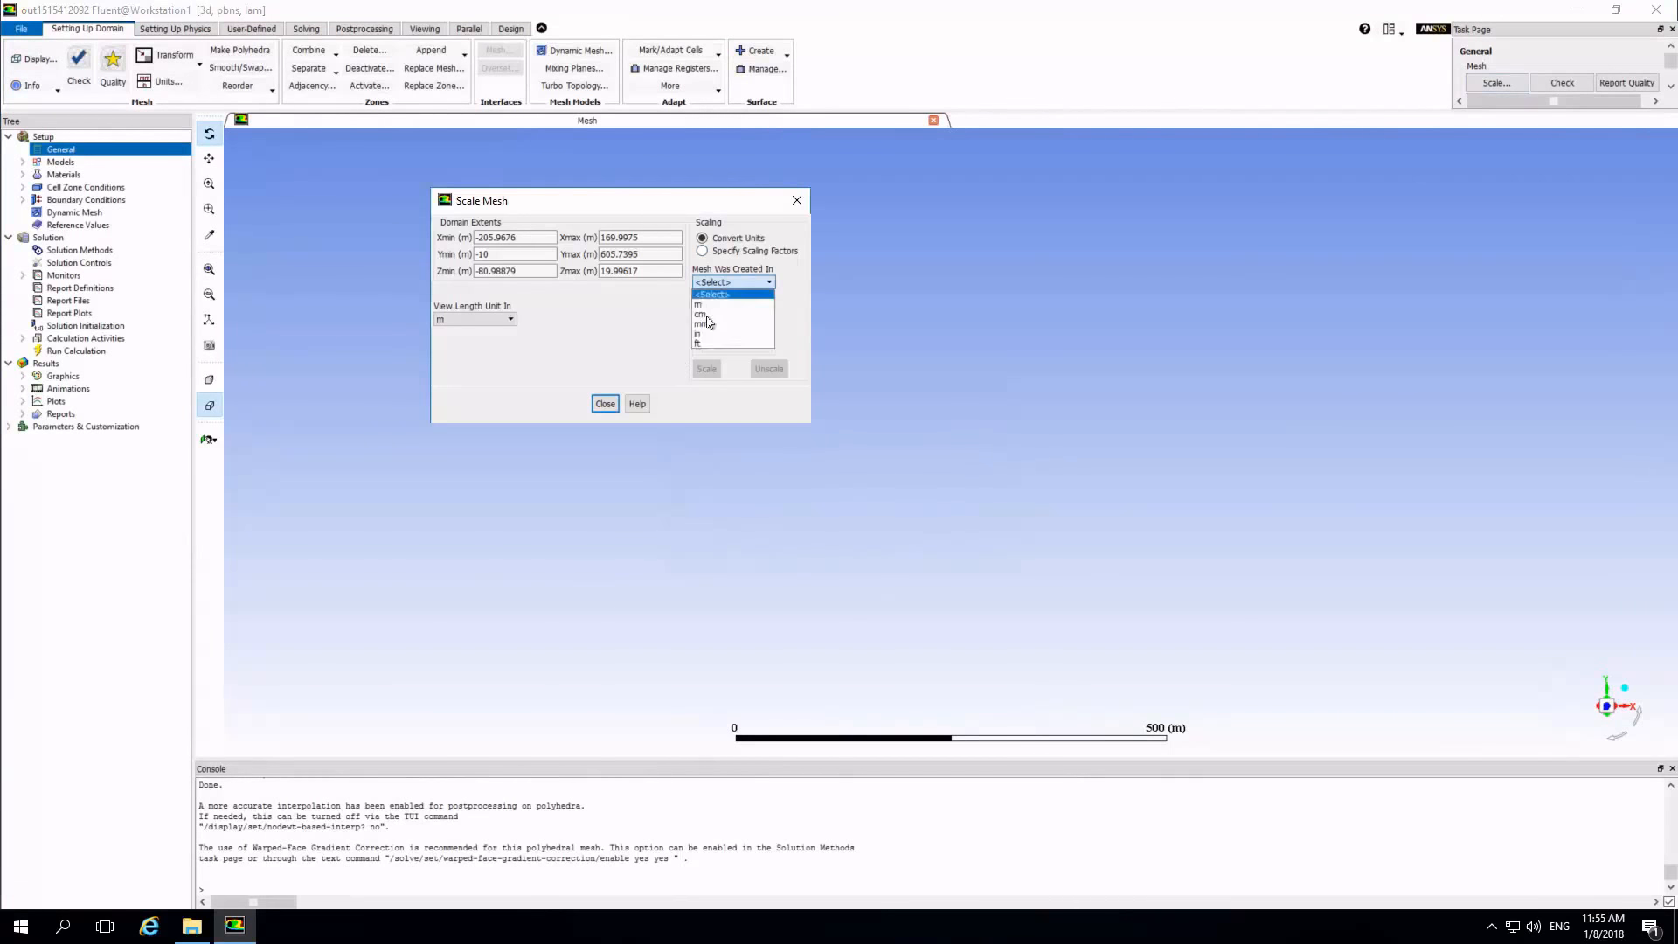
{"action": "left_click", "coordinate": [486, 320]}
{"action": "left_click", "coordinate": [456, 352]}
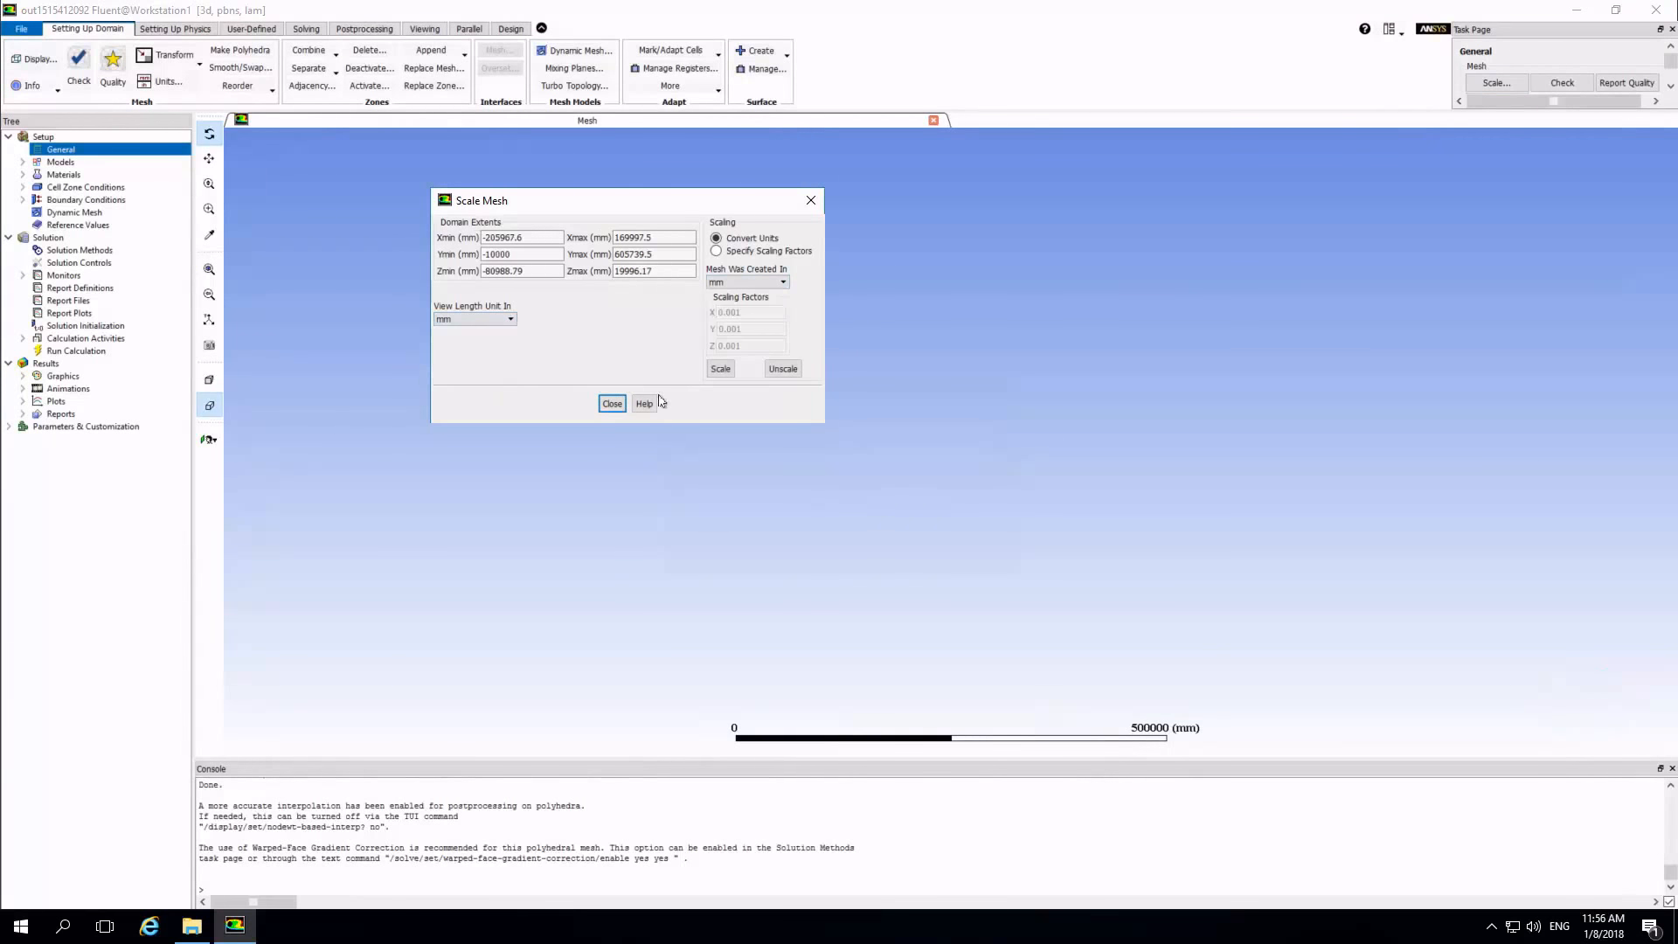
{"action": "left_click", "coordinate": [718, 368]}
{"action": "left_click", "coordinate": [612, 403]}
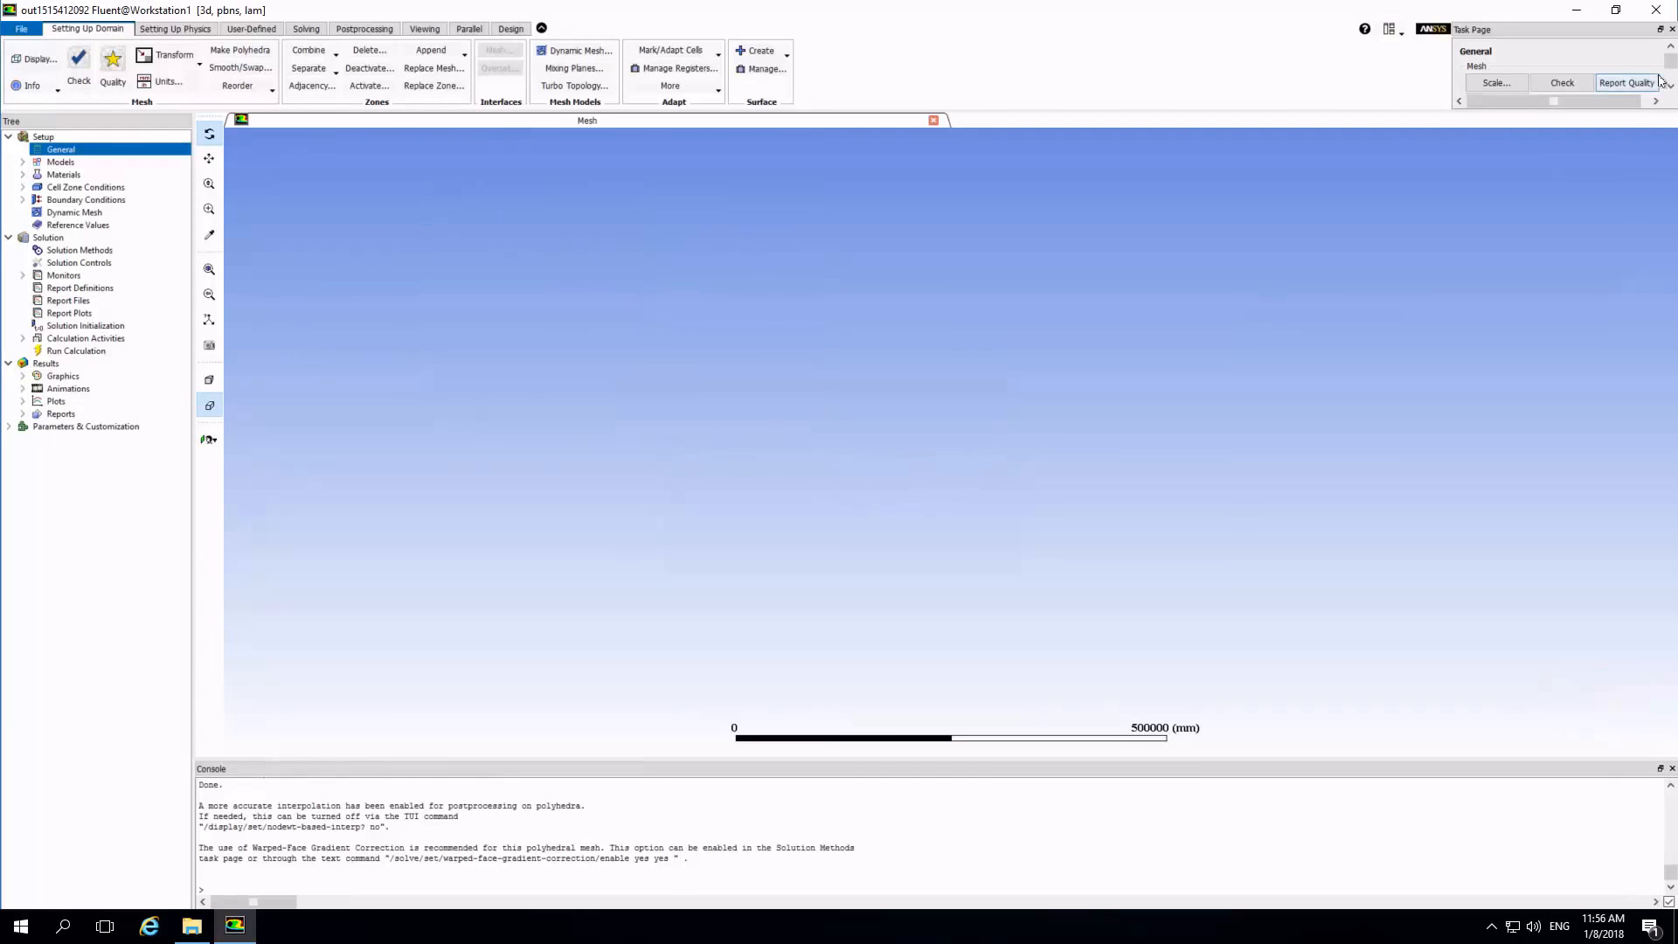
Display the boundary surfaces with edges and faces, fit the model in the view and inspect the scaled mesh.
{"action": "scroll", "coordinate": [1494, 85], "scroll_direction": "down", "scroll_amount": 3}
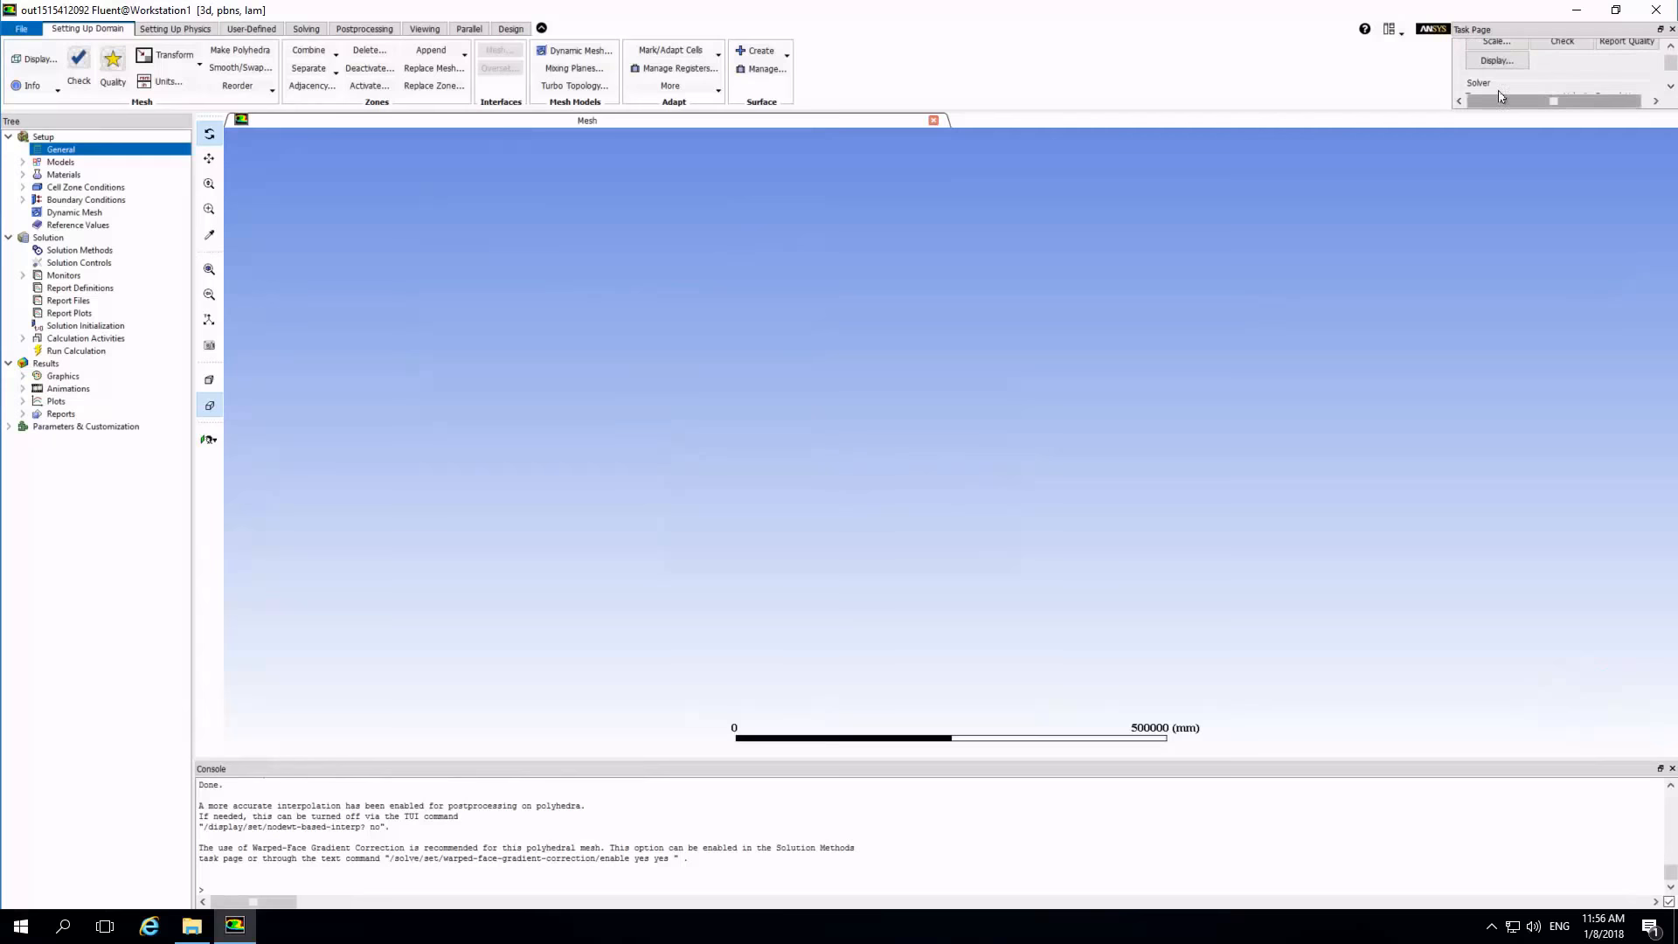
{"action": "left_click", "coordinate": [1496, 60]}
{"action": "left_click", "coordinate": [554, 449]}
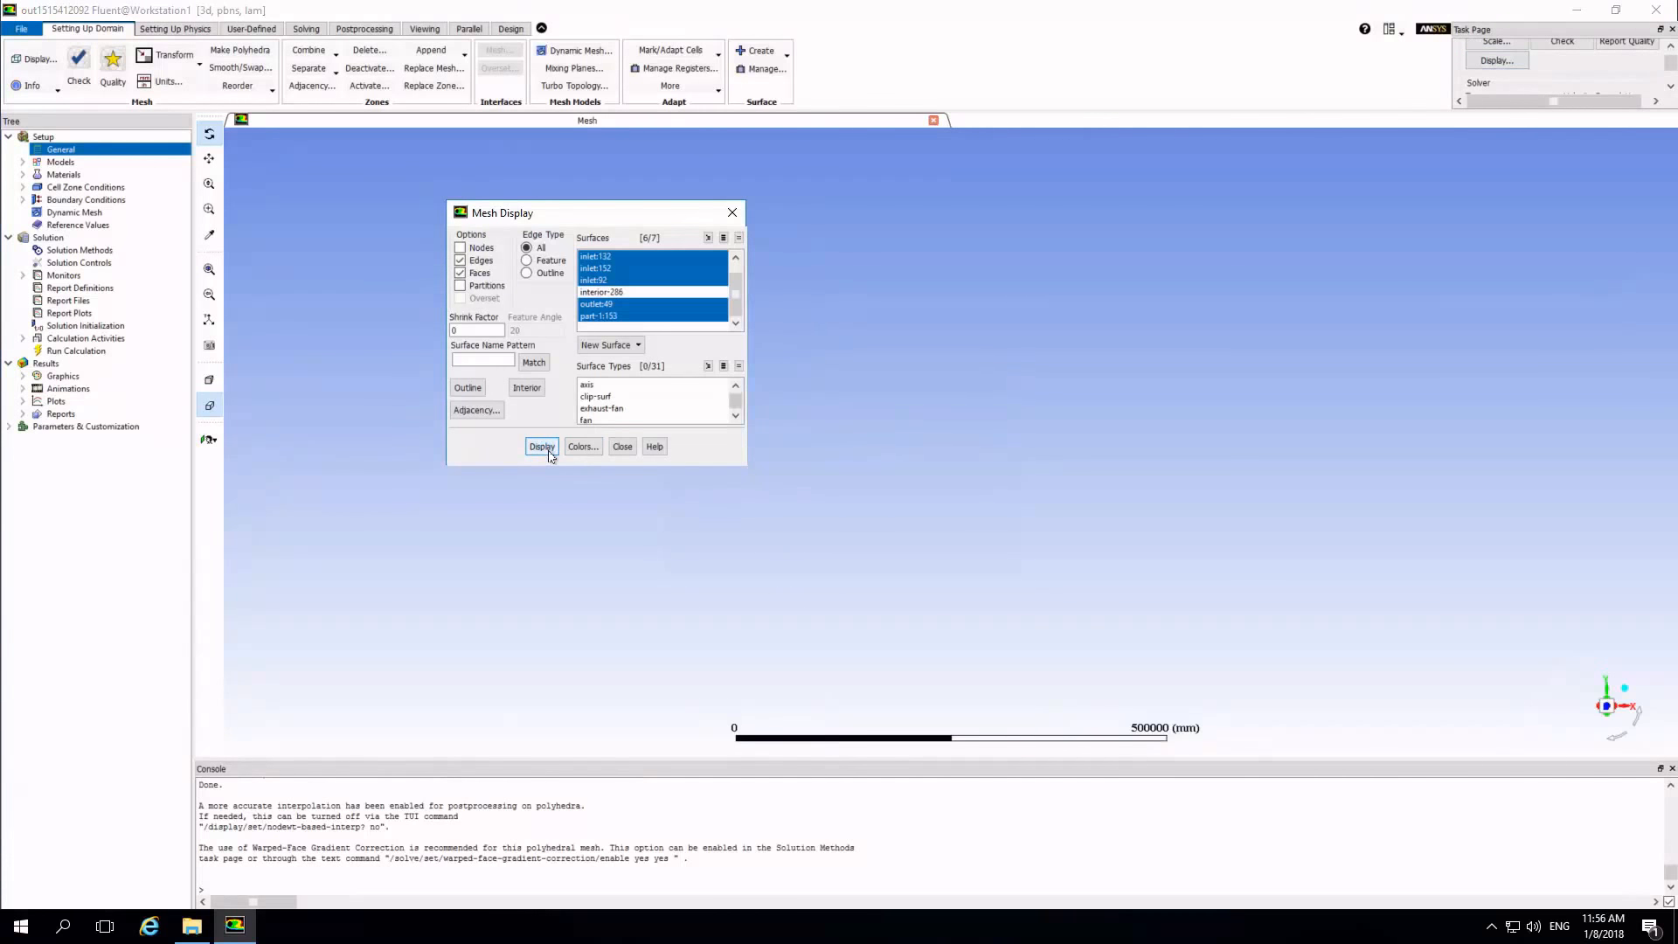
{"action": "left_click", "coordinate": [622, 446]}
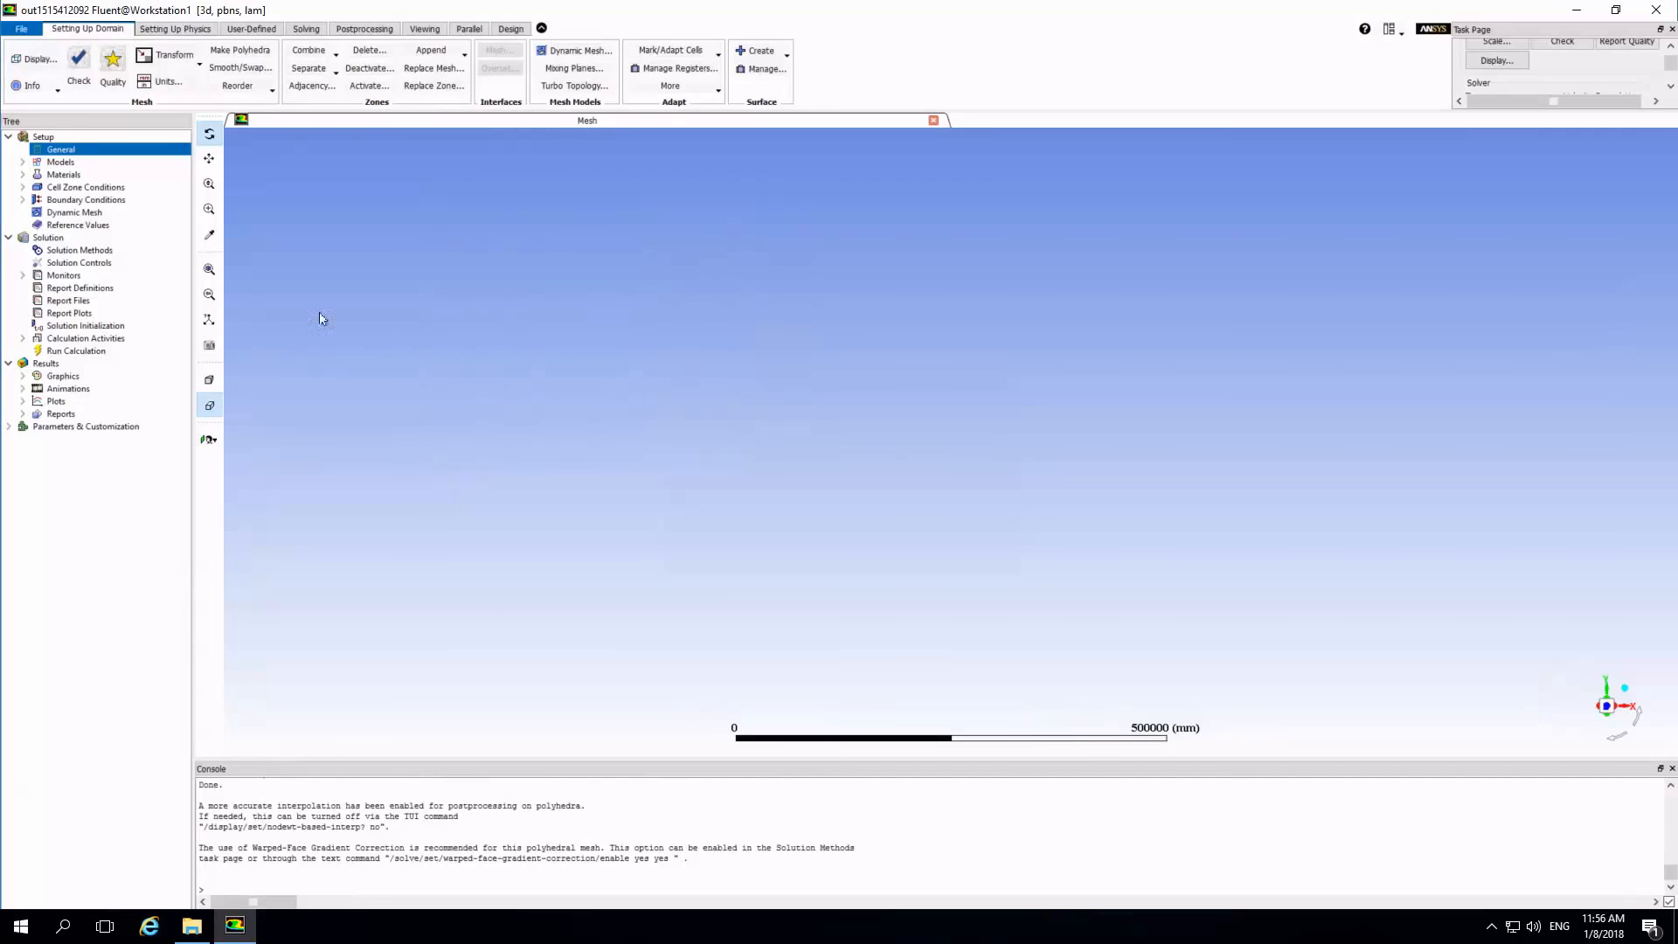
{"action": "left_click", "coordinate": [209, 269]}
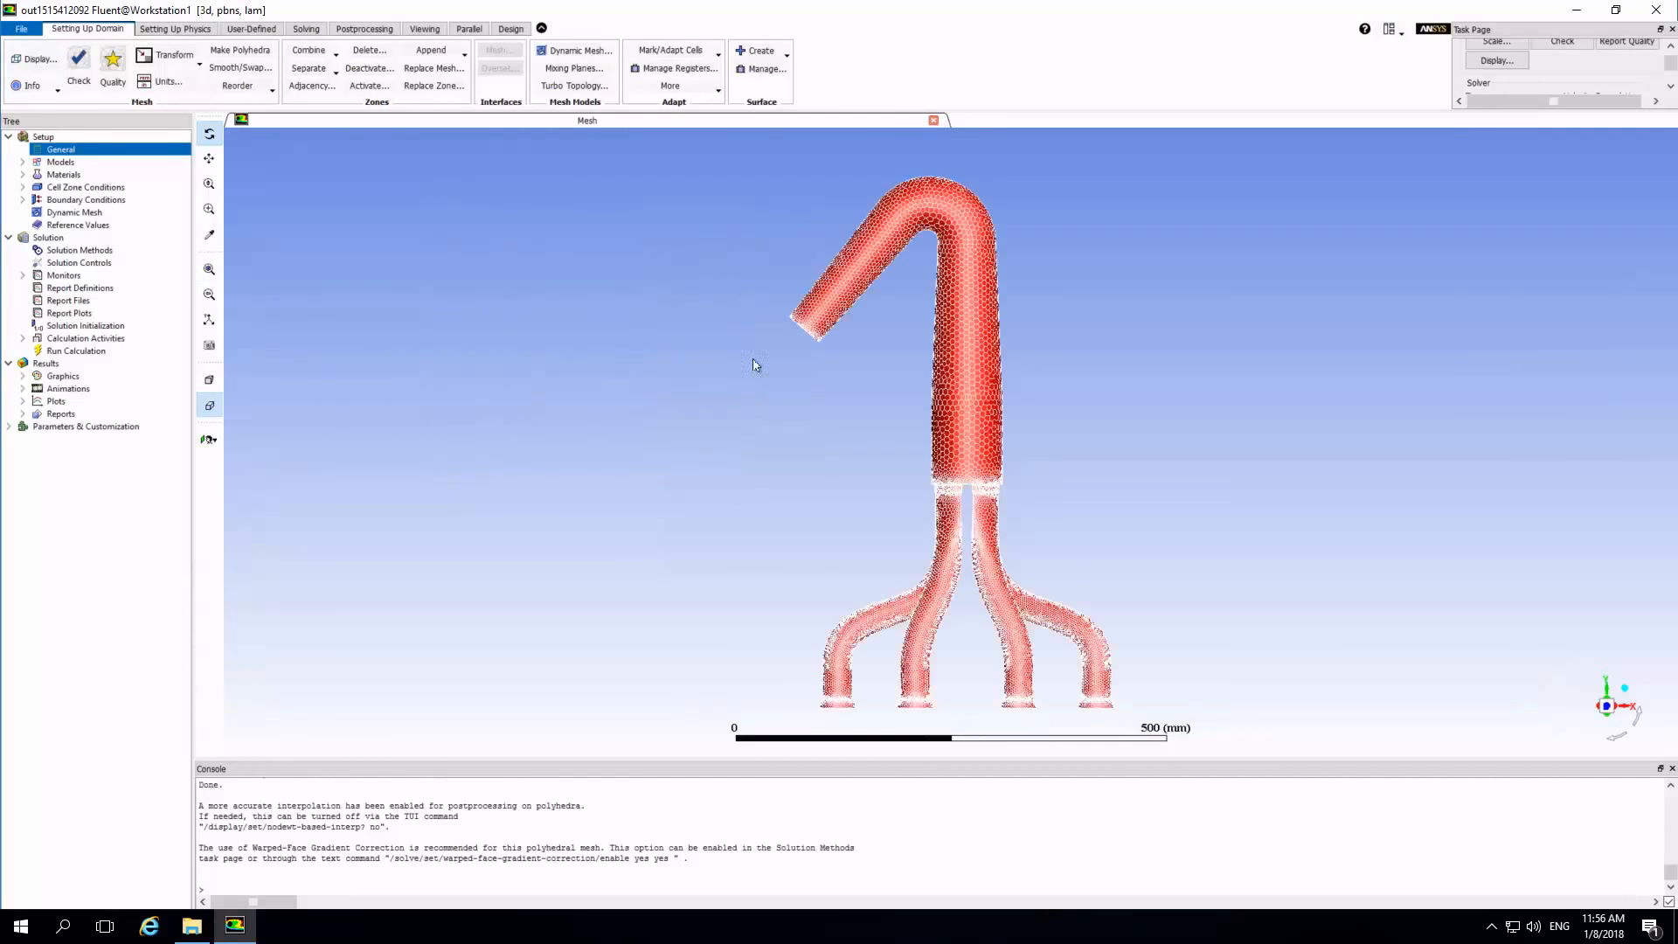
{"action": "left_click_drag", "start_coordinate": [1068, 390], "coordinate": [1294, 285]}
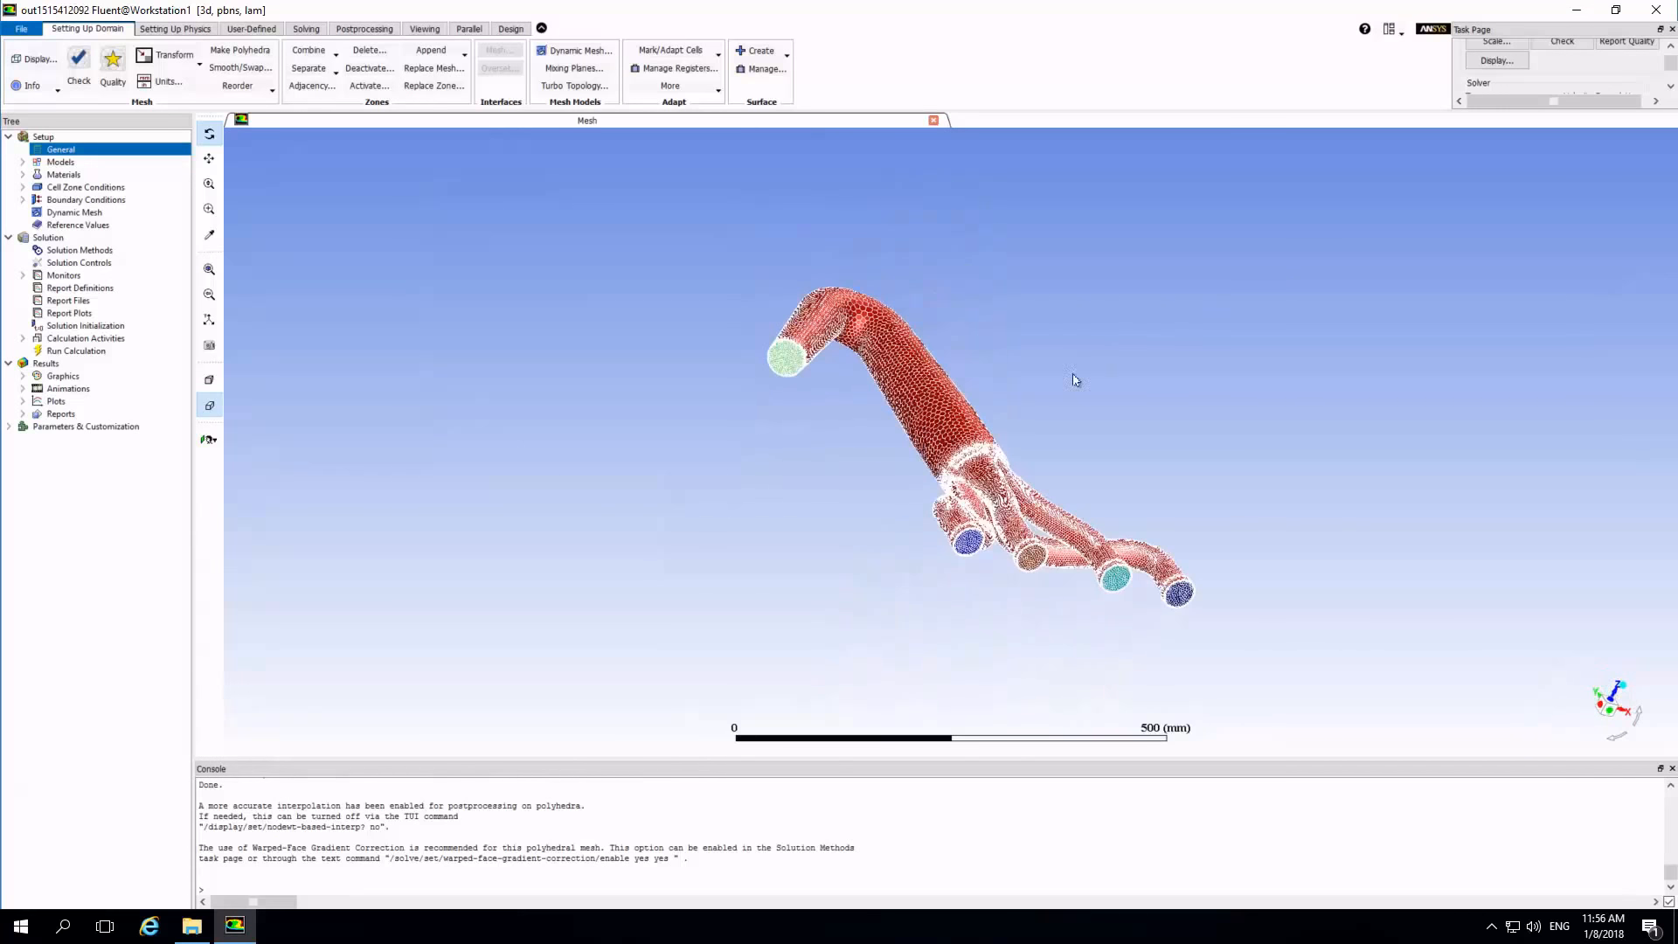
{"action": "scroll", "coordinate": [898, 391], "scroll_direction": "up", "scroll_amount": 1}
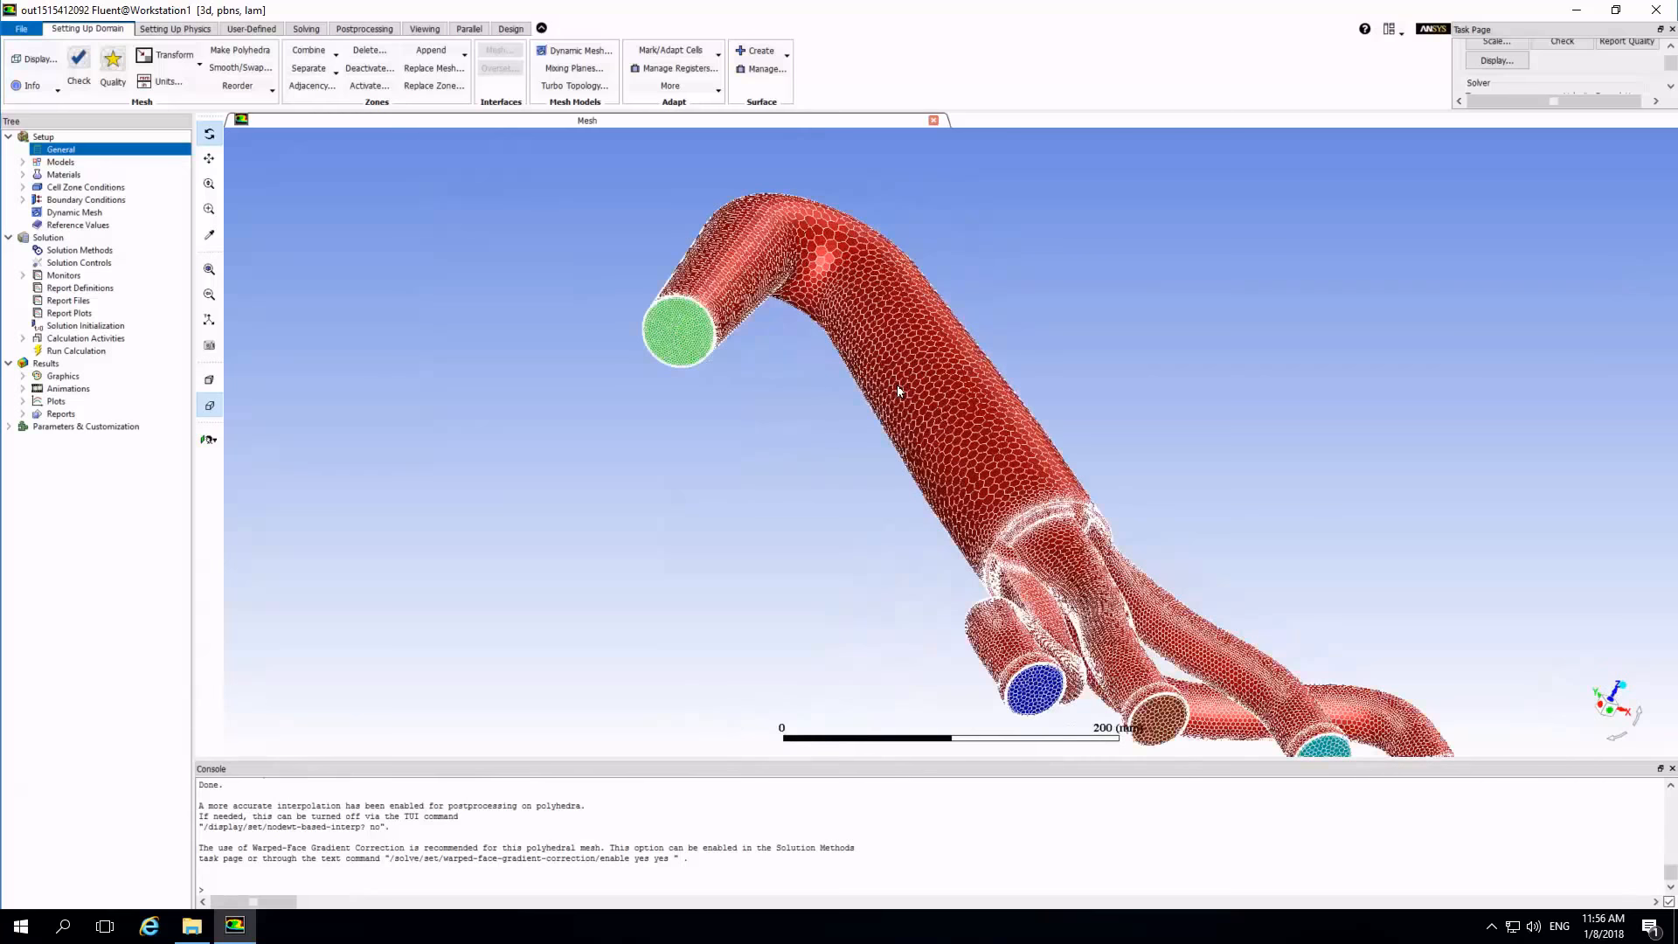
{"action": "scroll", "coordinate": [898, 389], "scroll_direction": "up", "scroll_amount": 2}
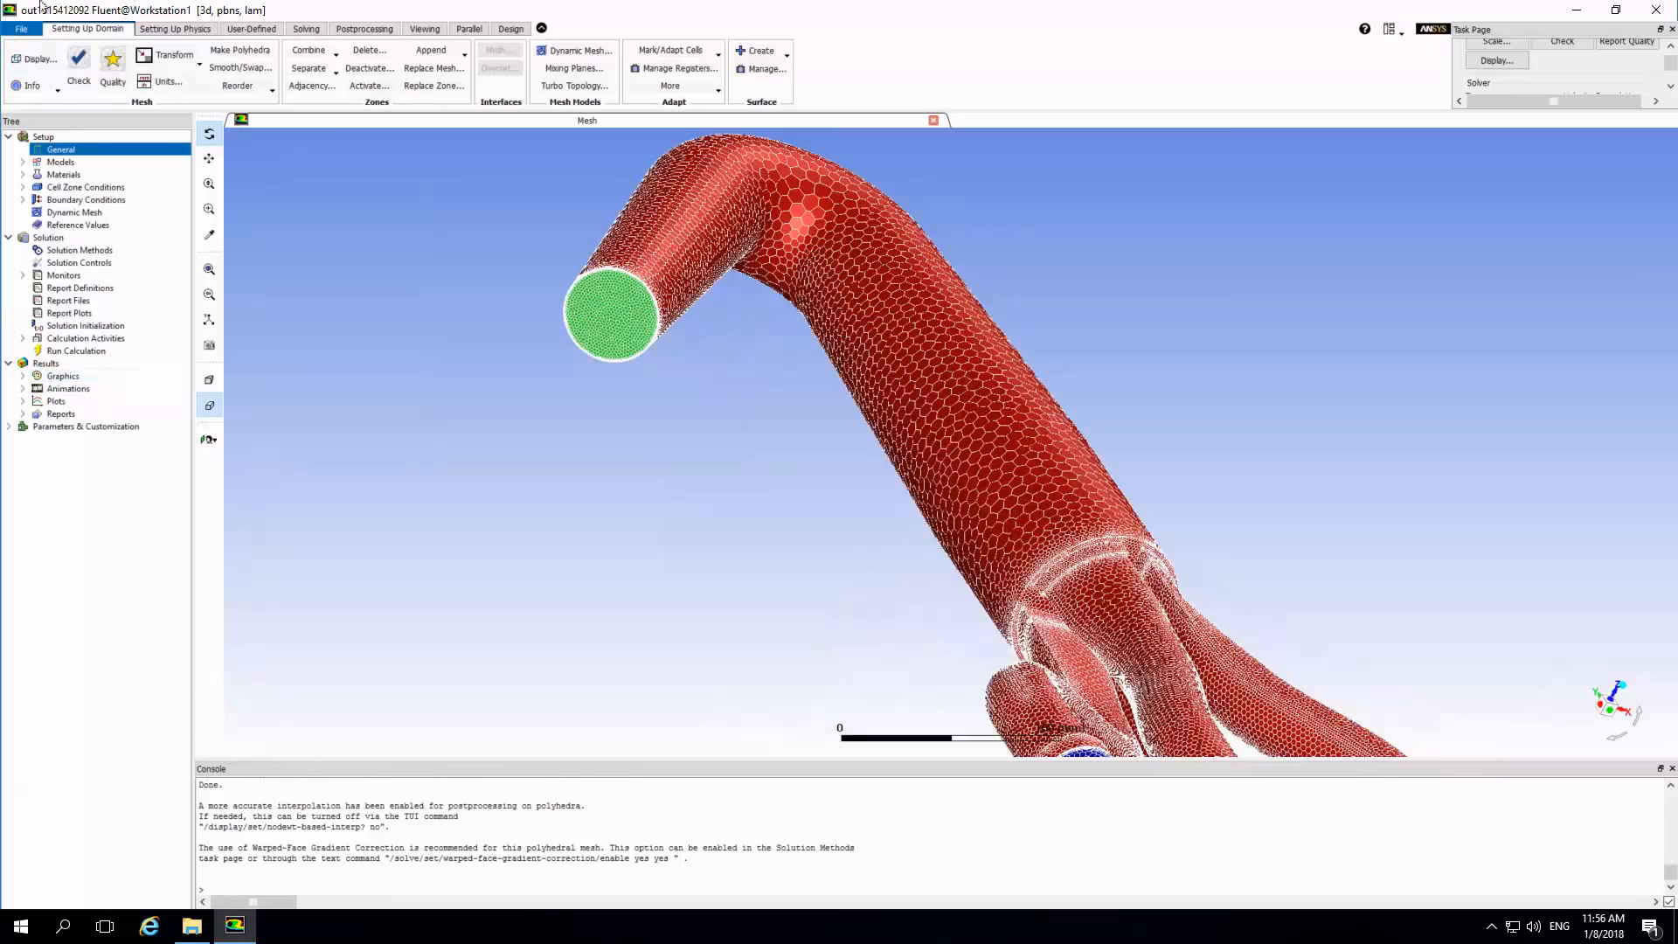
Set the viscous model to standard k-epsilon (2 eqn) with standard wall functions.
{"action": "left_click", "coordinate": [152, 32]}
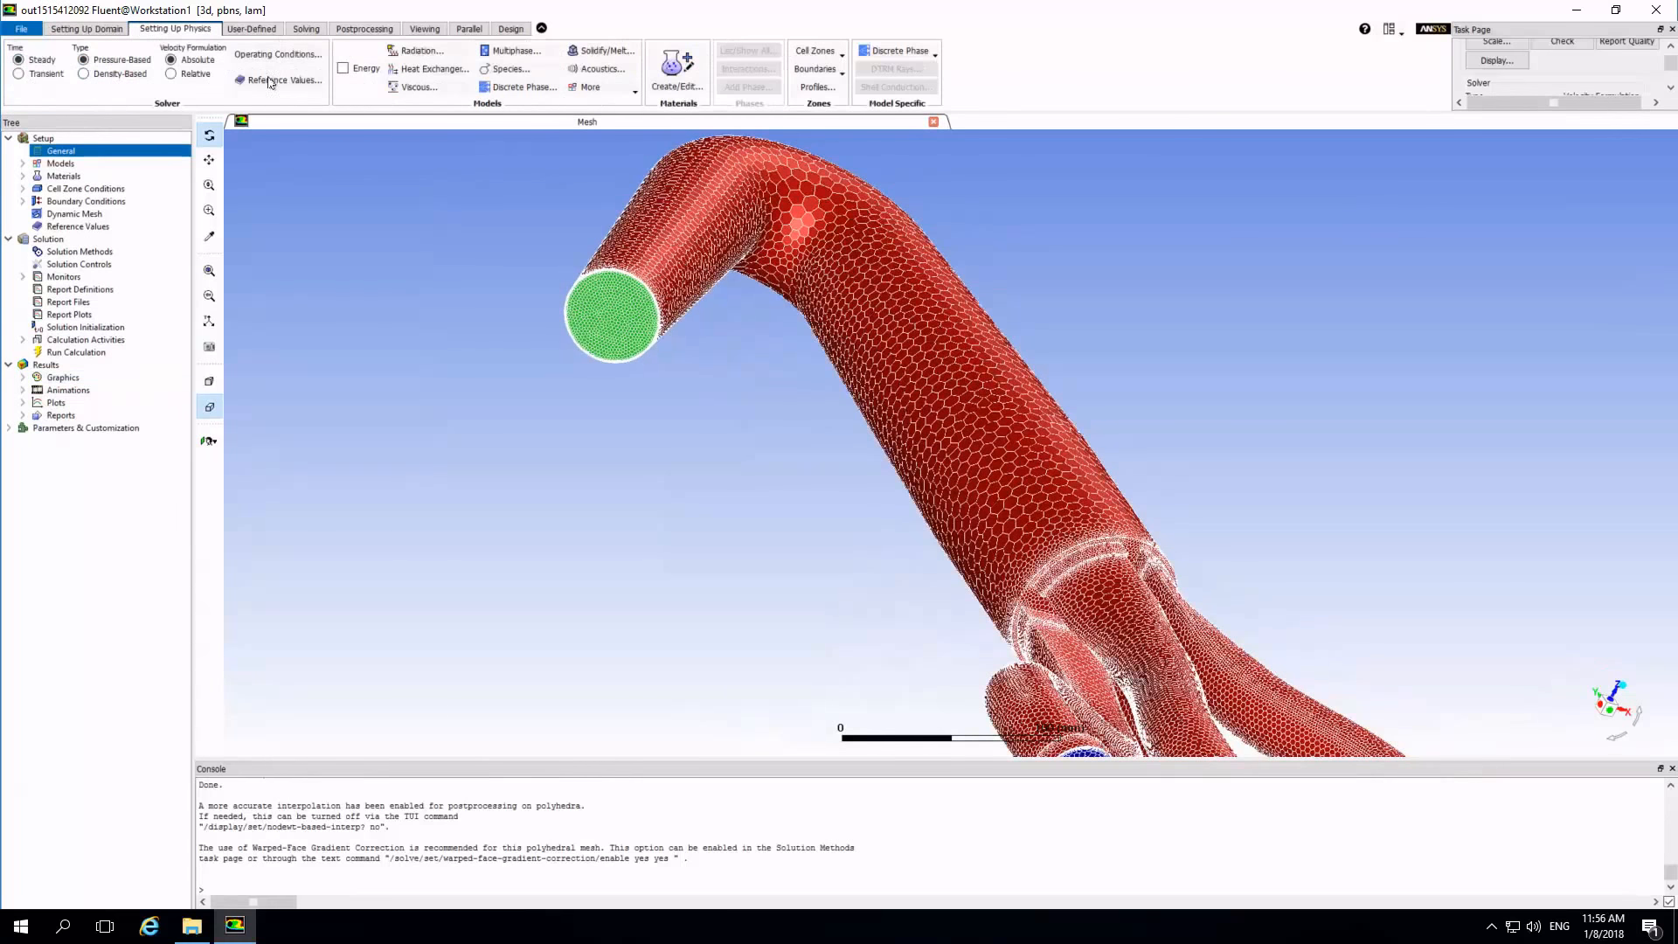
{"action": "left_click", "coordinate": [416, 86]}
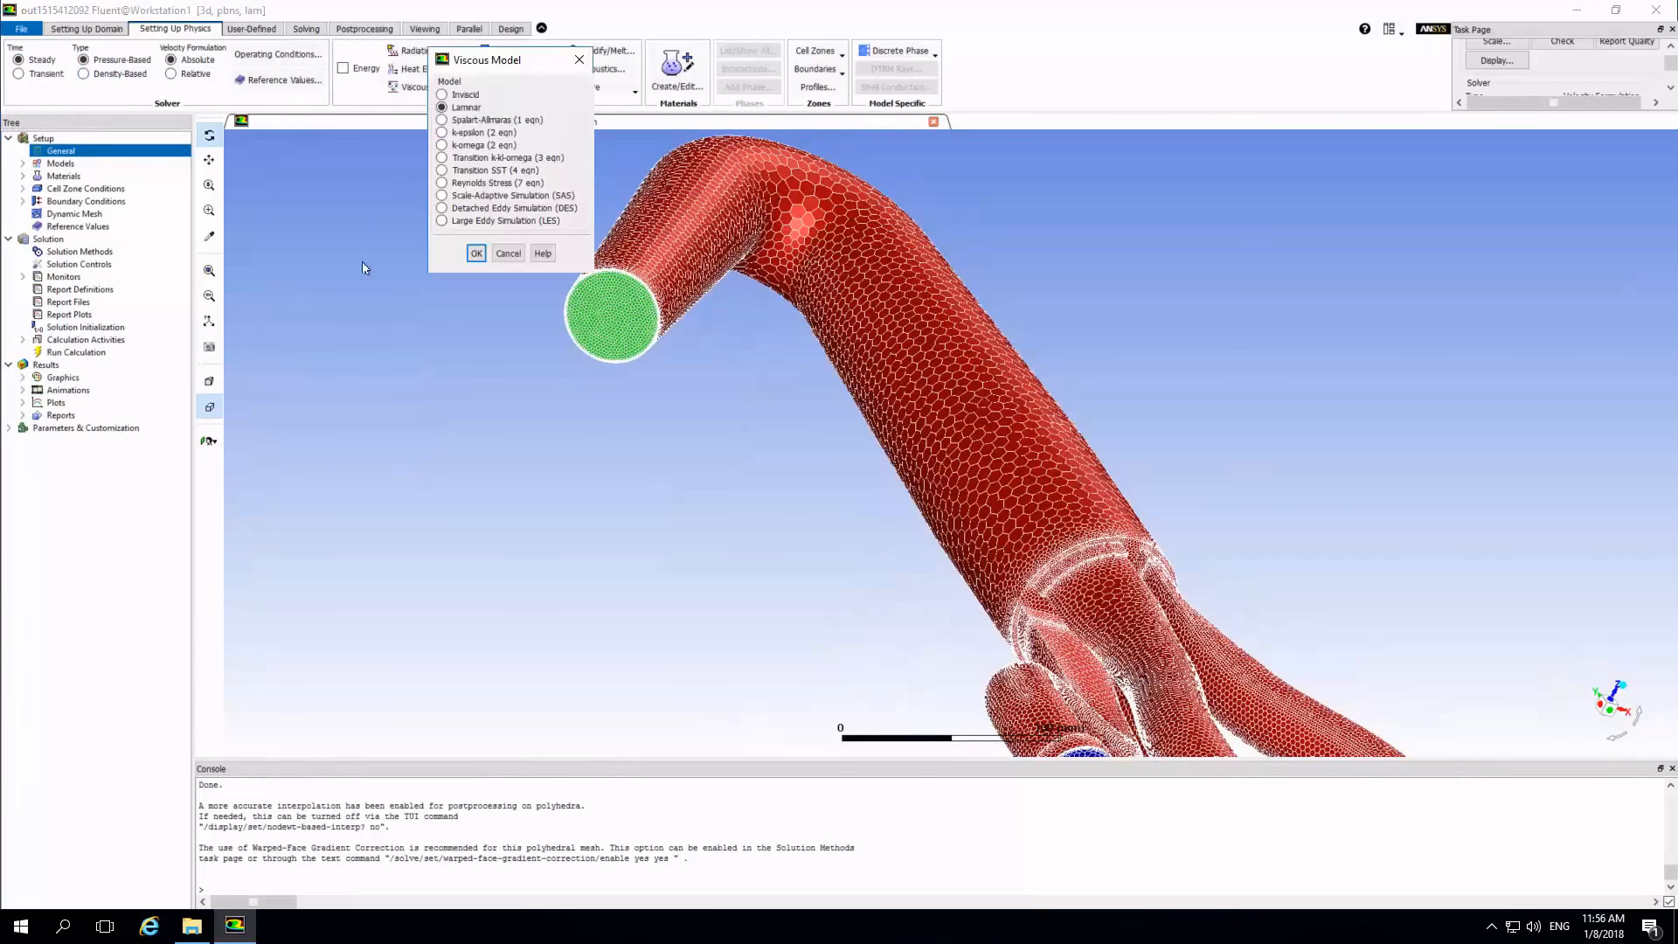
{"action": "left_click", "coordinate": [444, 132]}
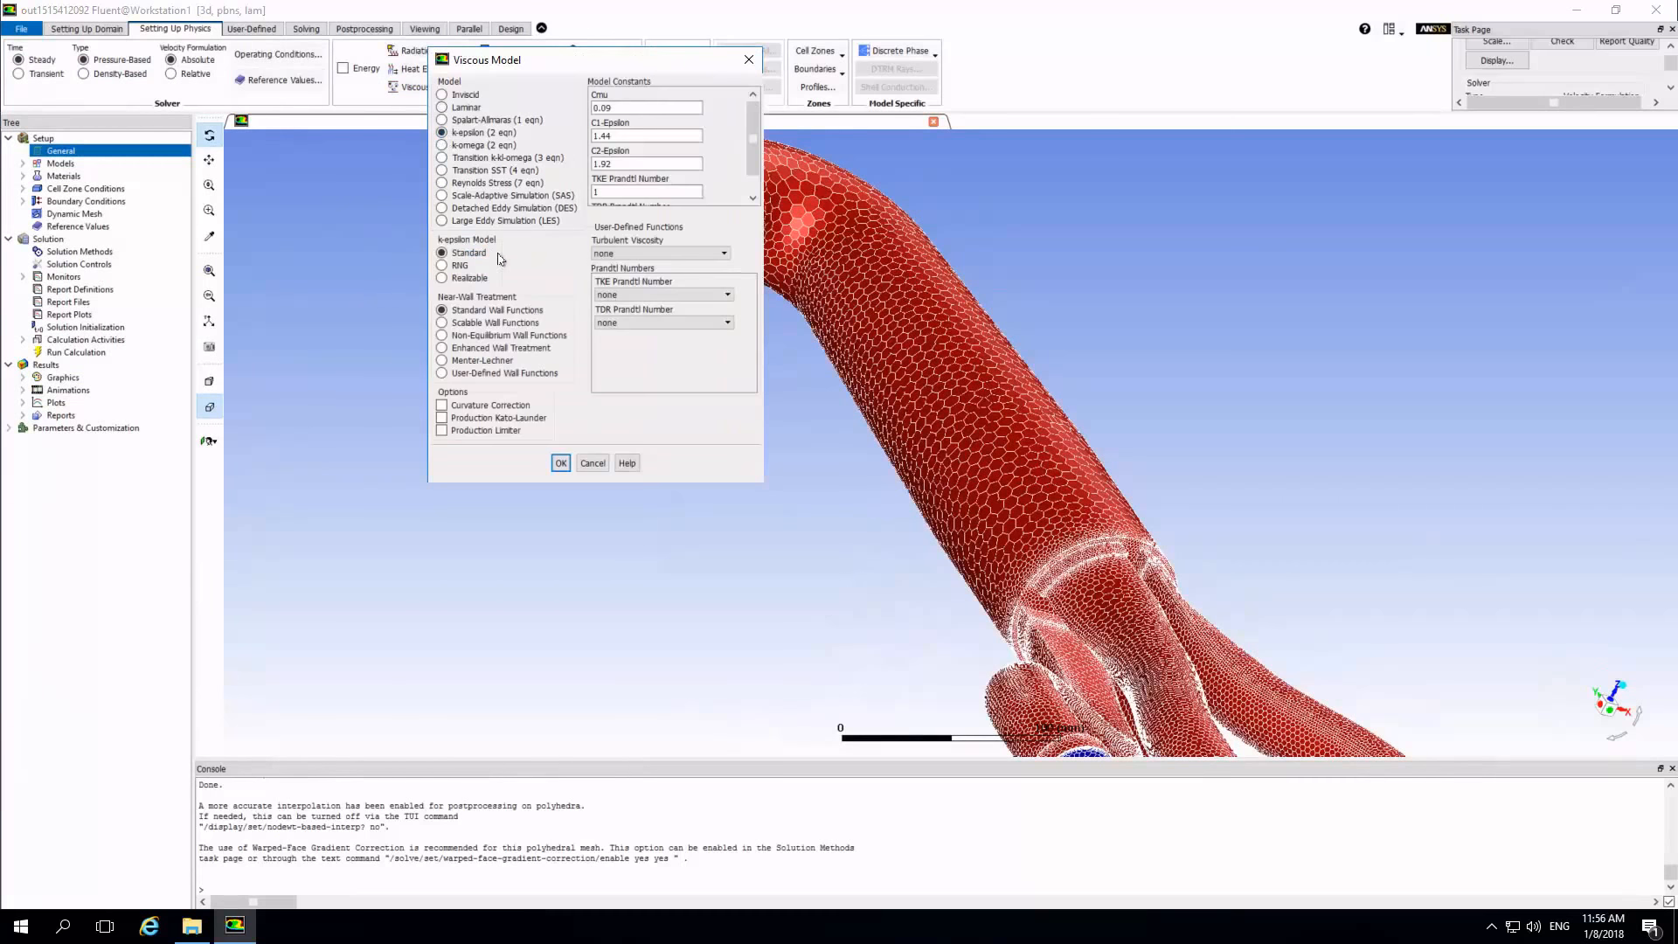
{"action": "left_click", "coordinate": [560, 463]}
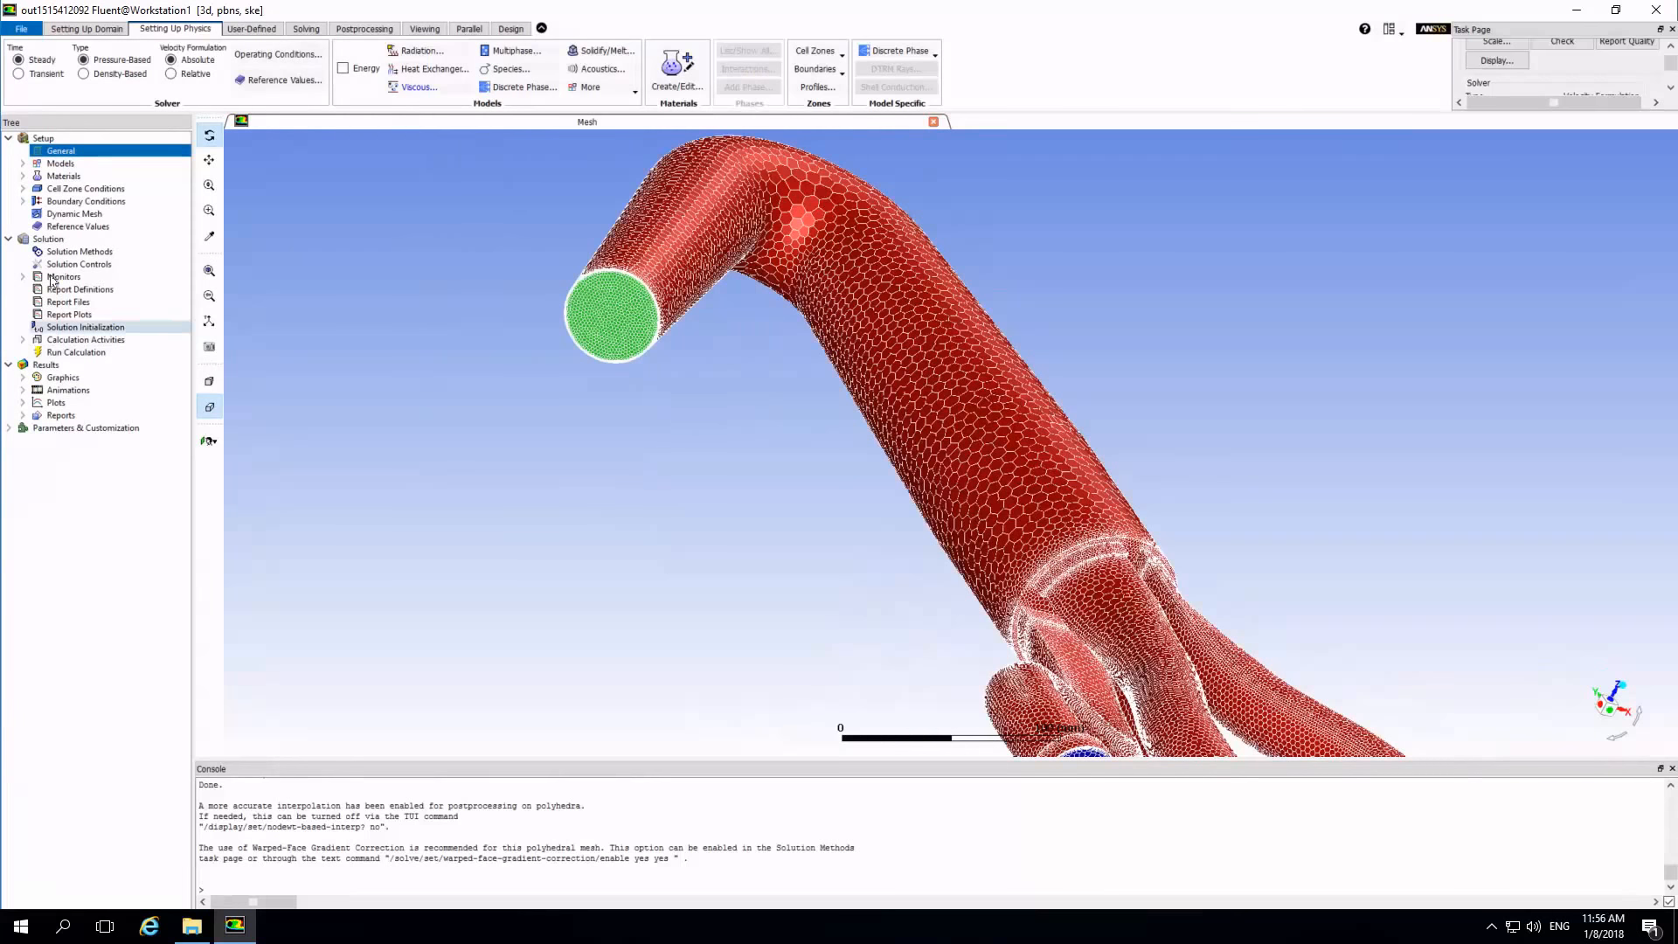
Set the velocity magnitude of the velocity inlet inlet:112 to 10 m/s.
{"action": "left_click", "coordinate": [22, 202]}
{"action": "right_click", "coordinate": [73, 215]}
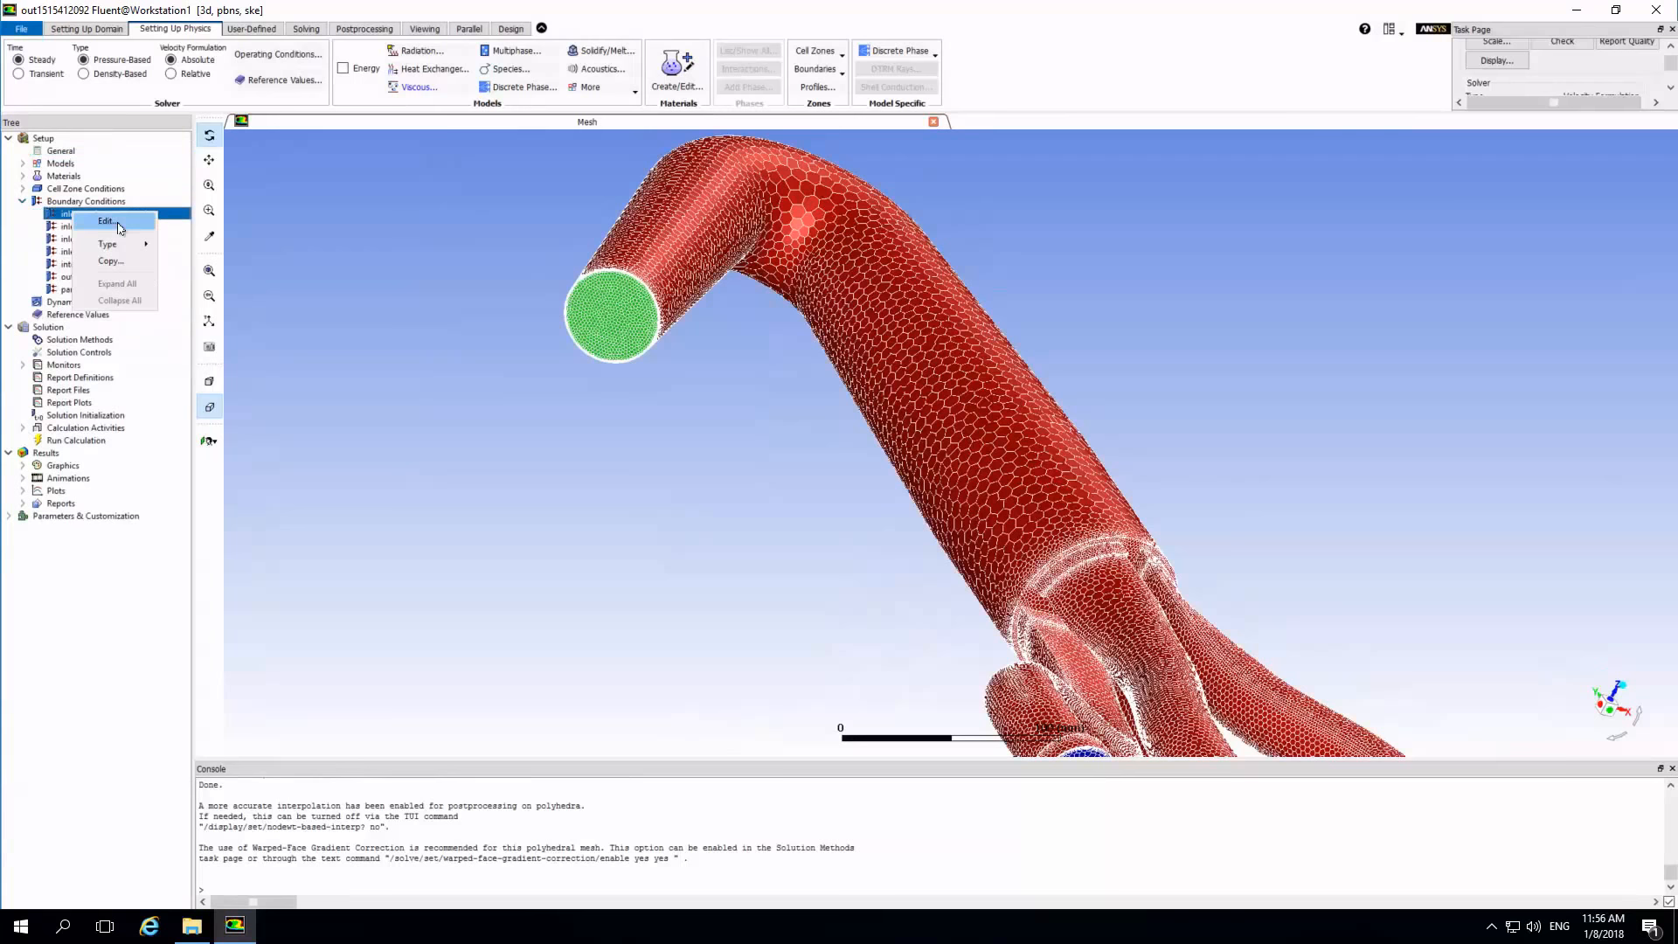
{"action": "left_click", "coordinate": [110, 226]}
{"action": "left_click", "coordinate": [487, 273]}
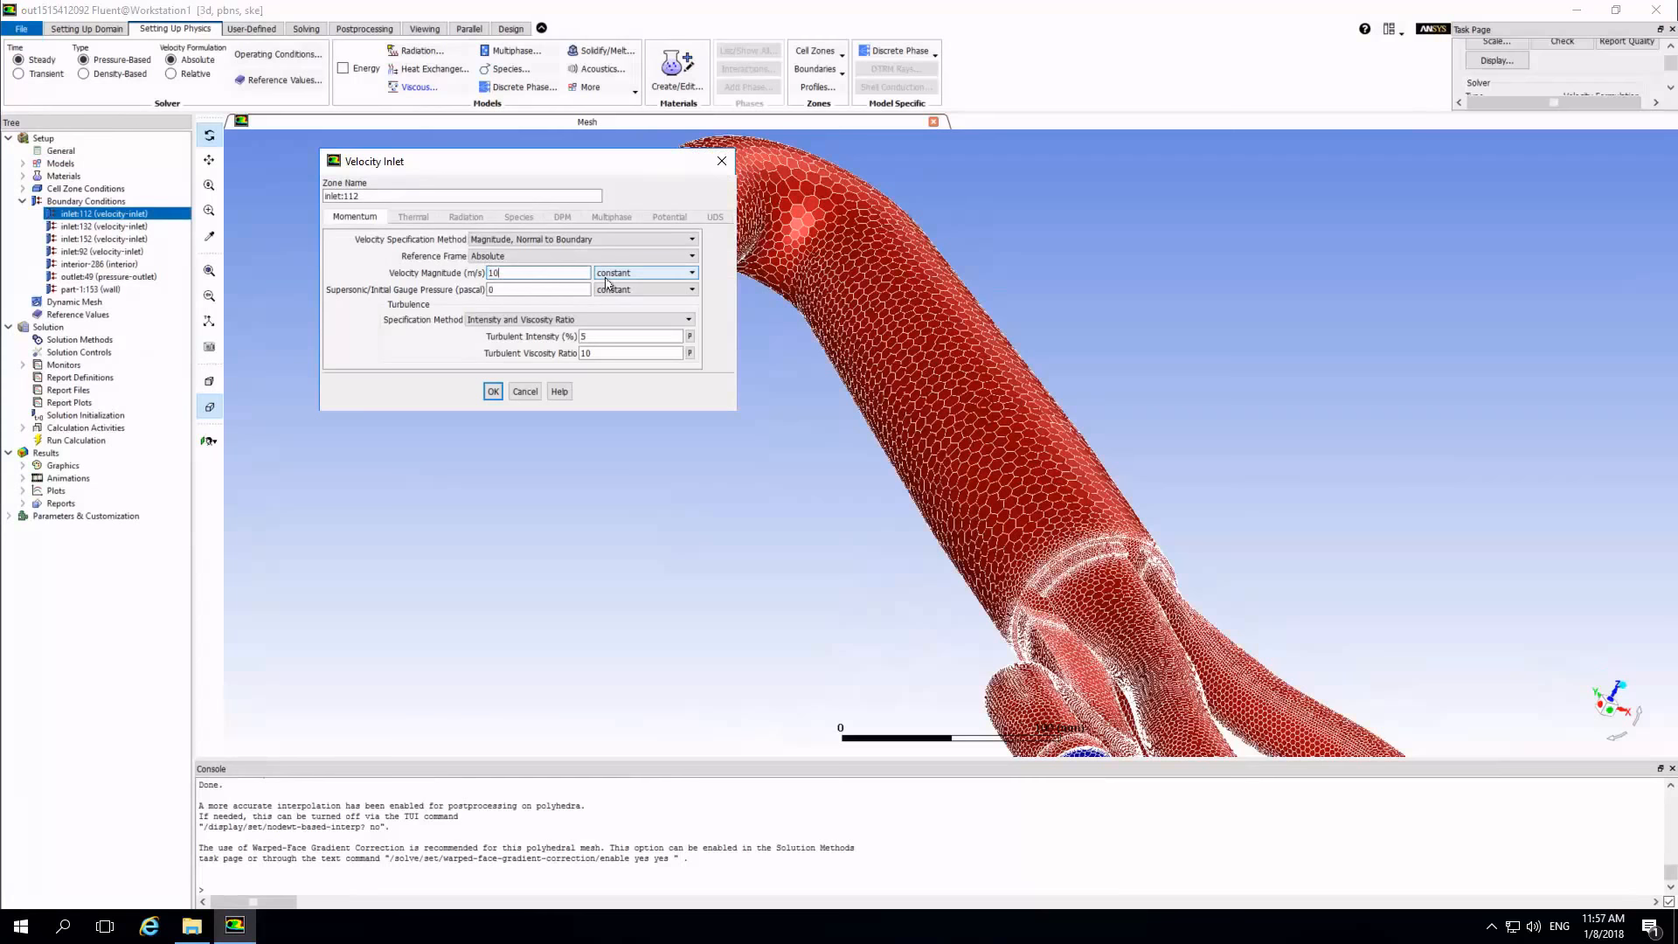
Set inlet:112's turbulent intensity to 1 % and turbulent viscosity ratio to 40, using the intensity and viscosity ratio specification.
{"action": "key", "text": "Tab"}
{"action": "key", "text": "Tab"}
{"action": "key", "text": "Tab"}
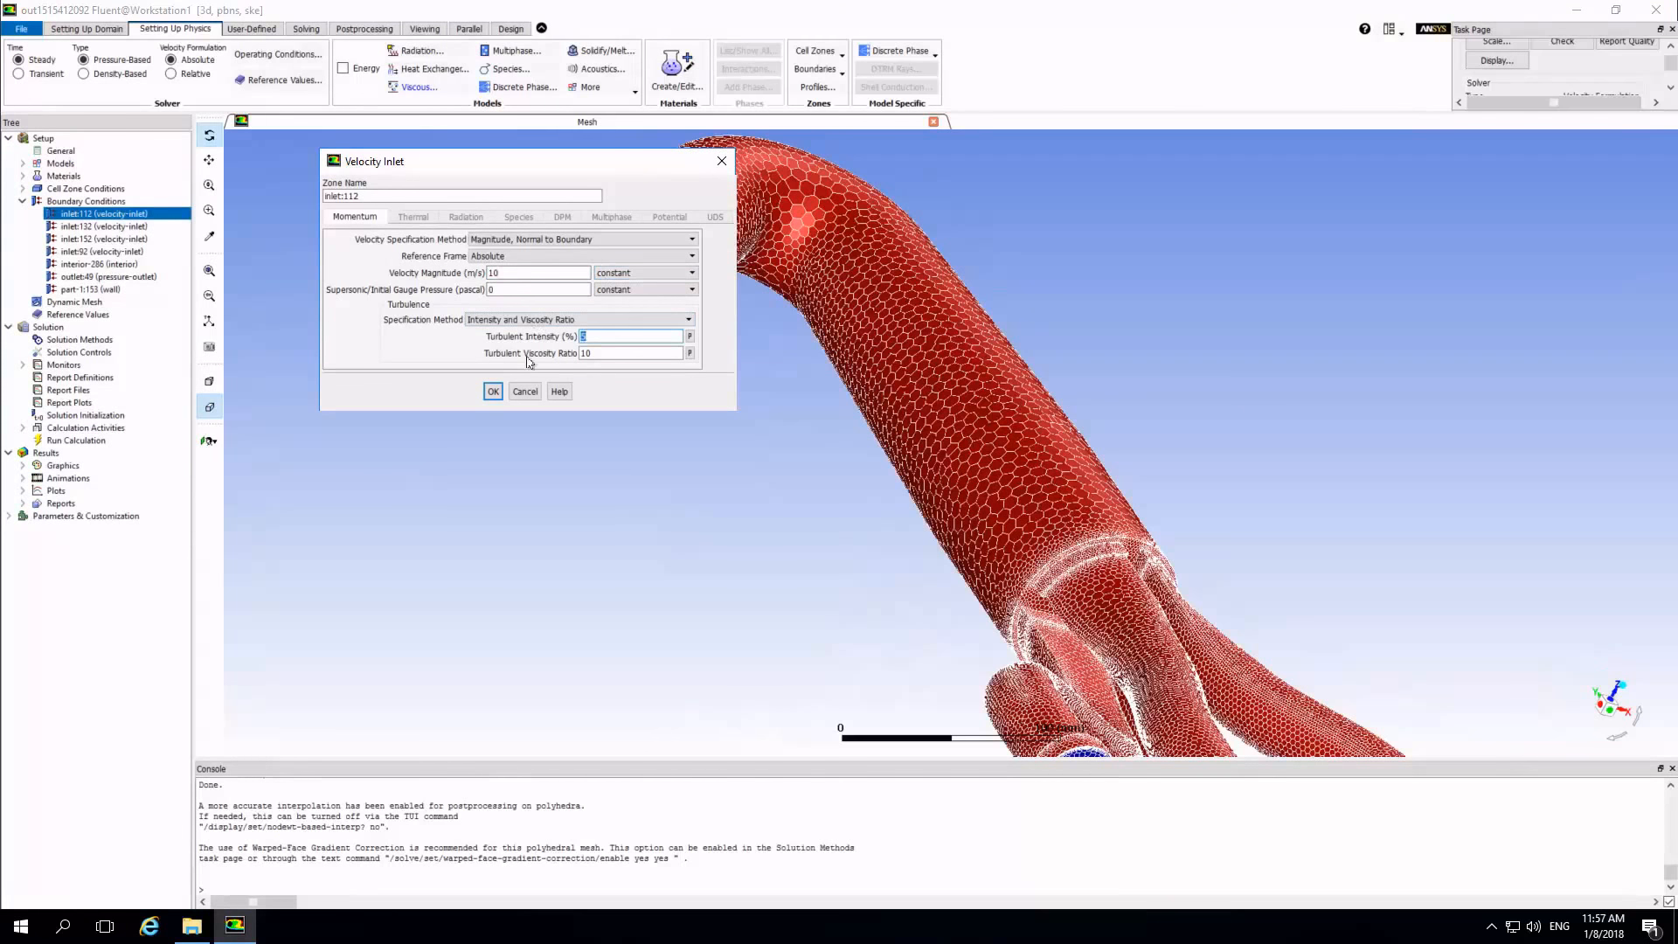
{"action": "type", "text": "10"}
{"action": "key", "text": "Tab"}
{"action": "key", "text": "Tab"}
{"action": "type", "text": "40"}
{"action": "left_click", "coordinate": [570, 319]}
{"action": "left_click", "coordinate": [568, 361]}
{"action": "left_click", "coordinate": [494, 392]}
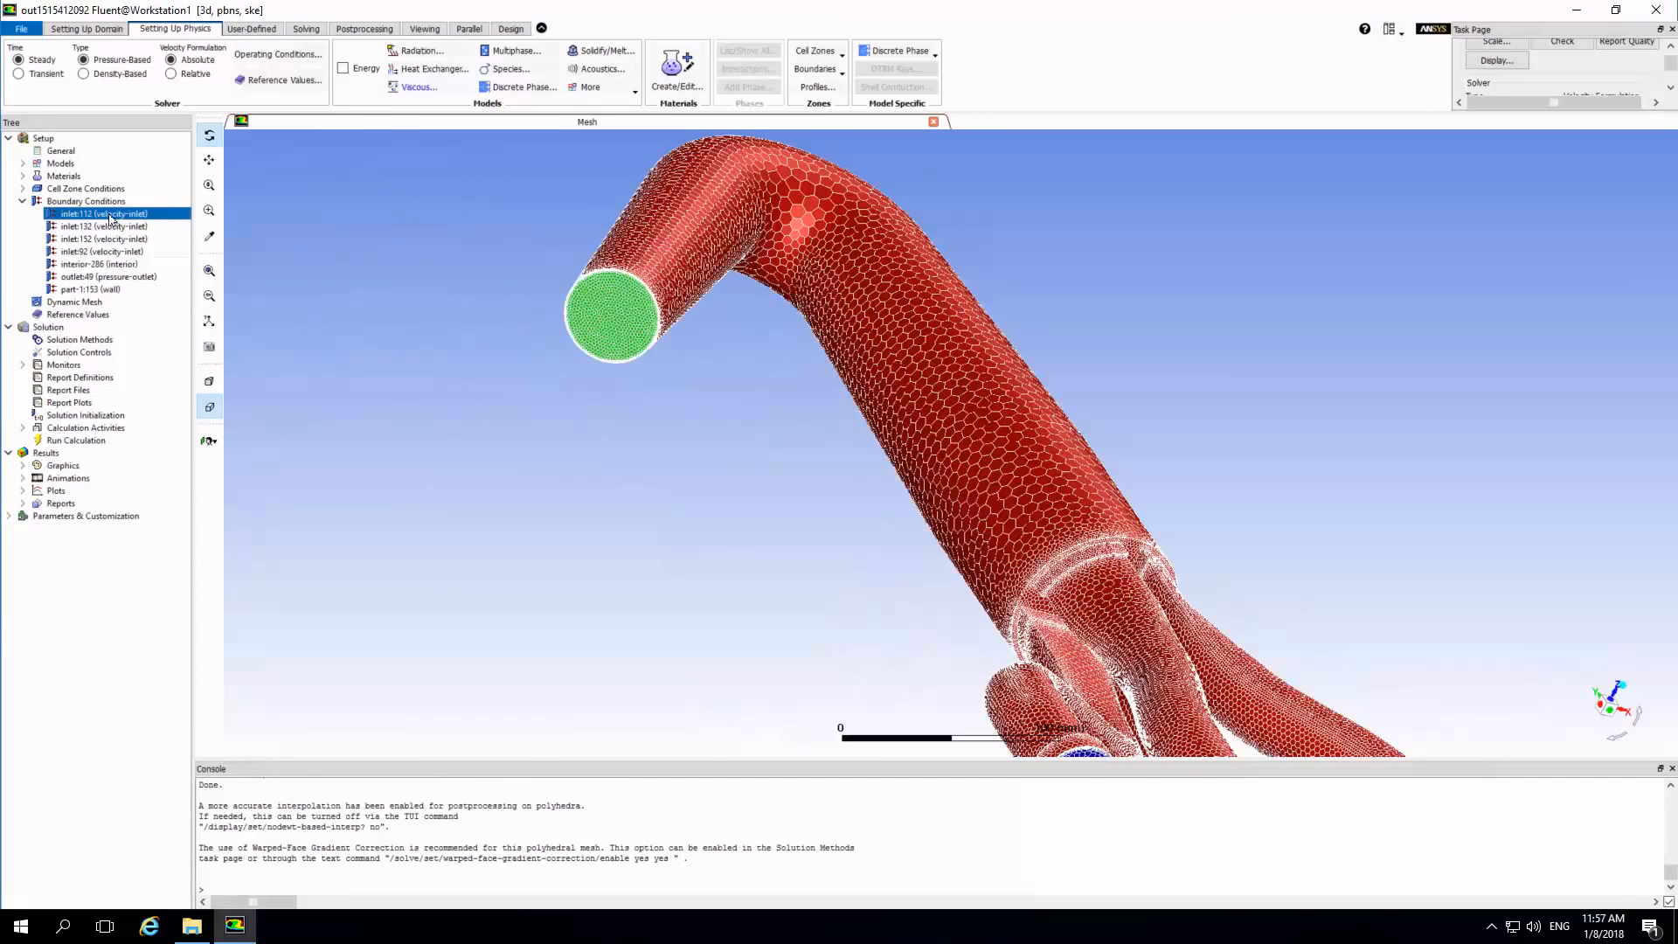
Copy the boundary conditions of inlet:112 to inlet:132, inlet:152 and inlet:92.
{"action": "right_click", "coordinate": [111, 218]}
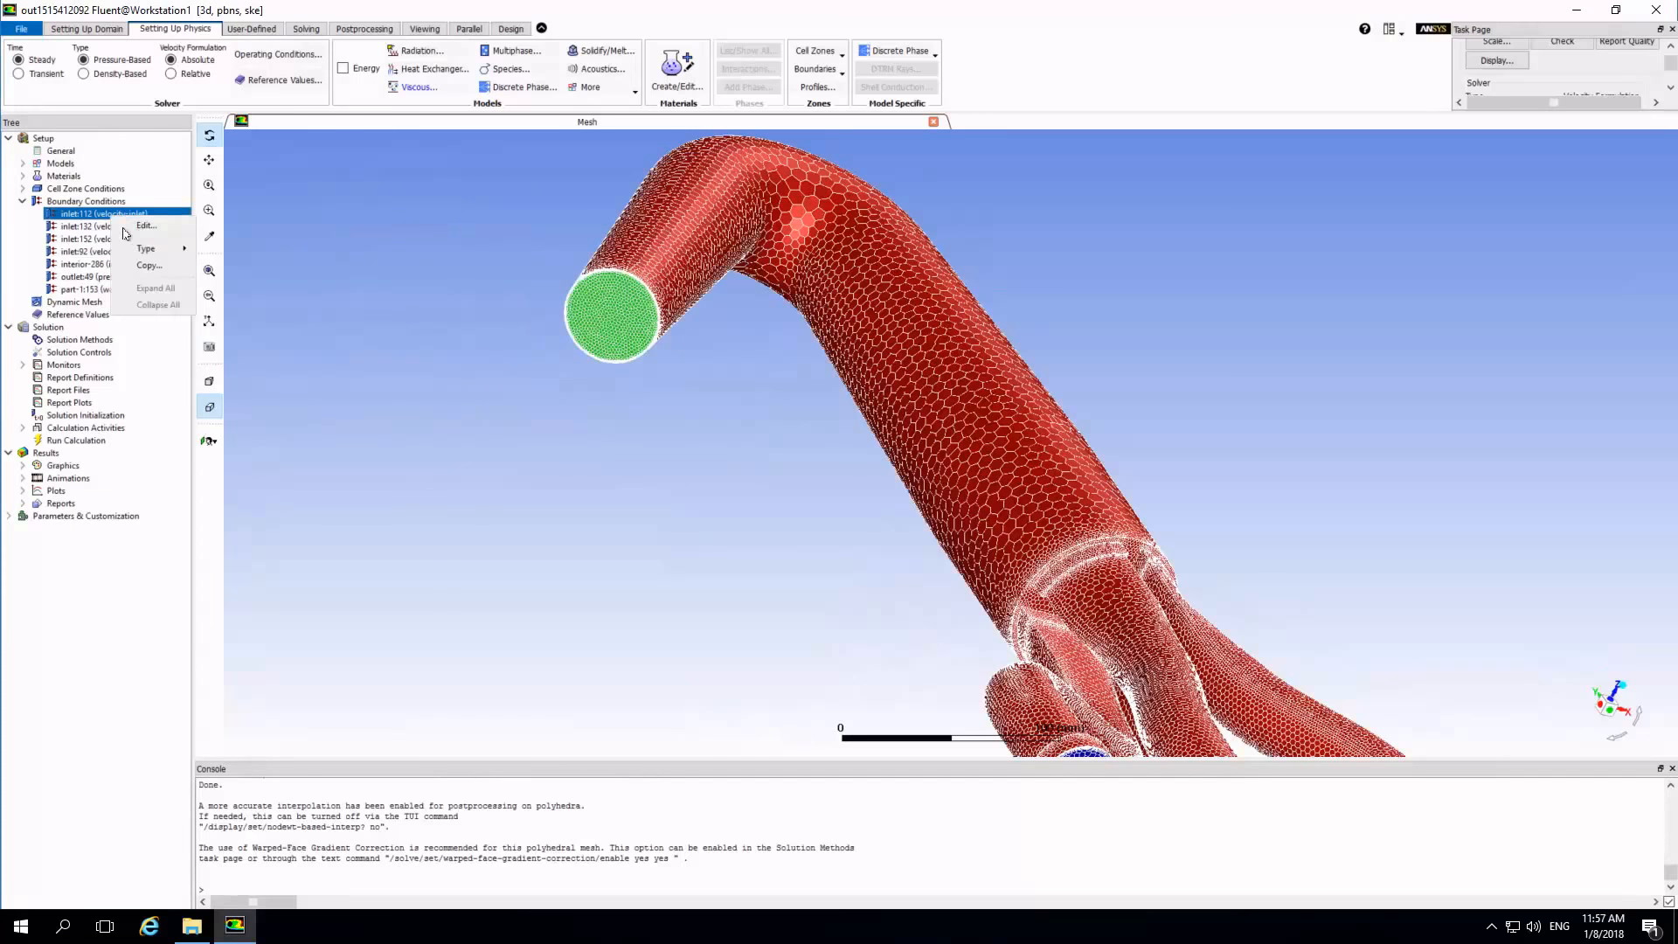
{"action": "left_click", "coordinate": [148, 266]}
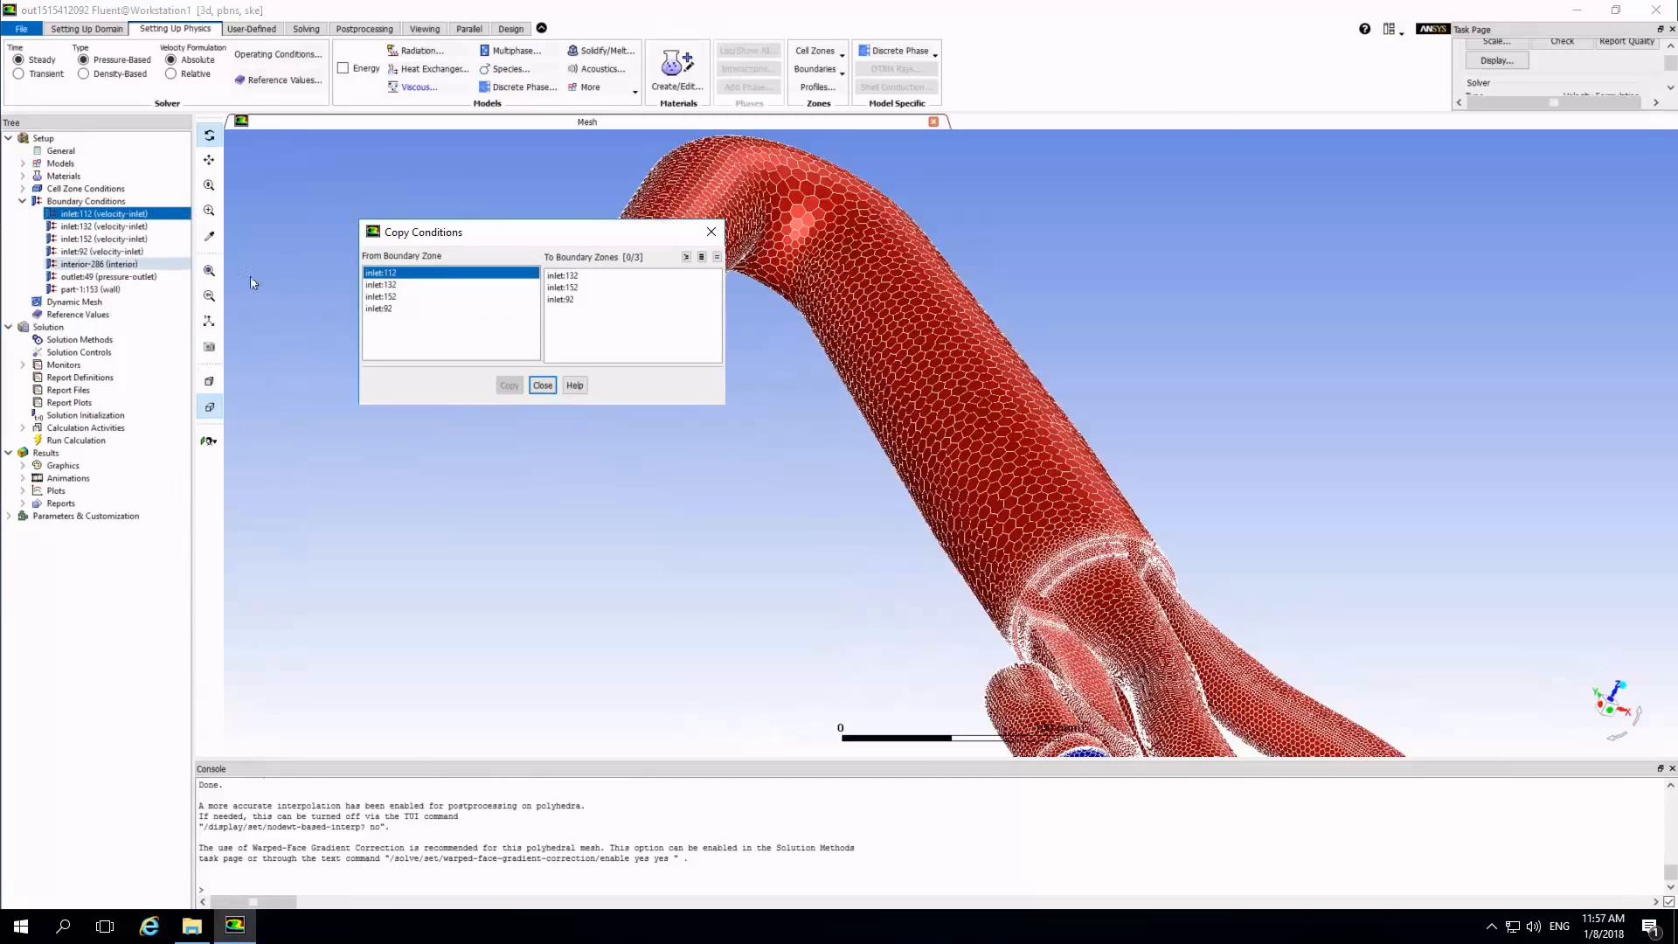
{"action": "left_click", "coordinate": [571, 276]}
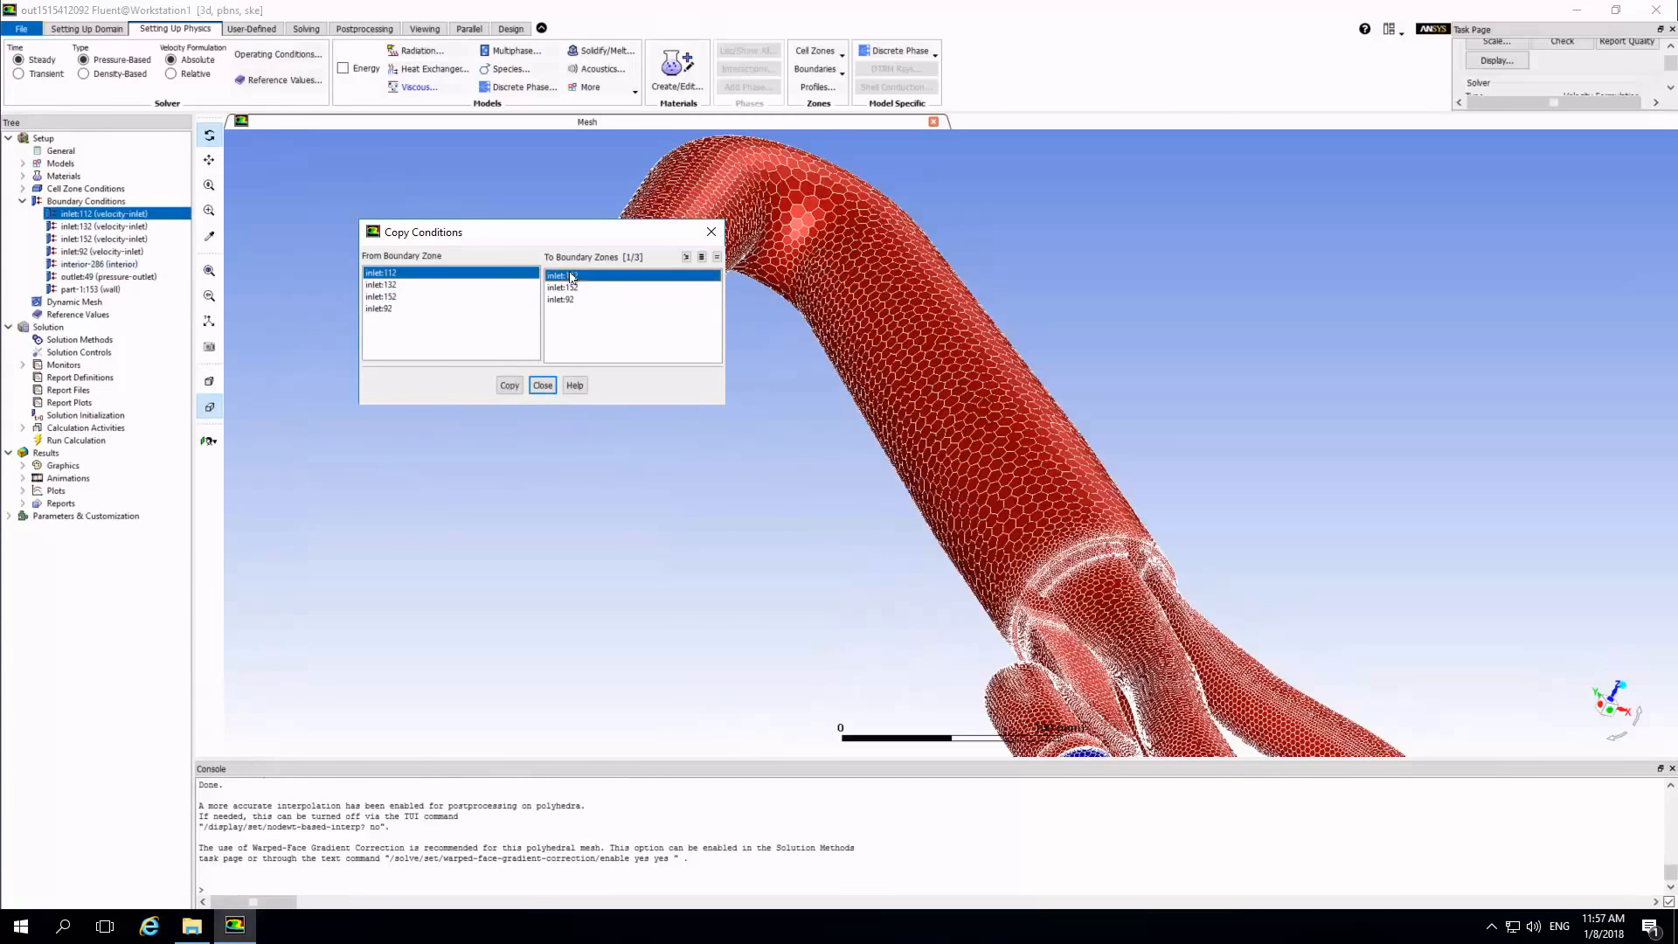
{"action": "left_click", "coordinate": [573, 300], "text": "shift"}
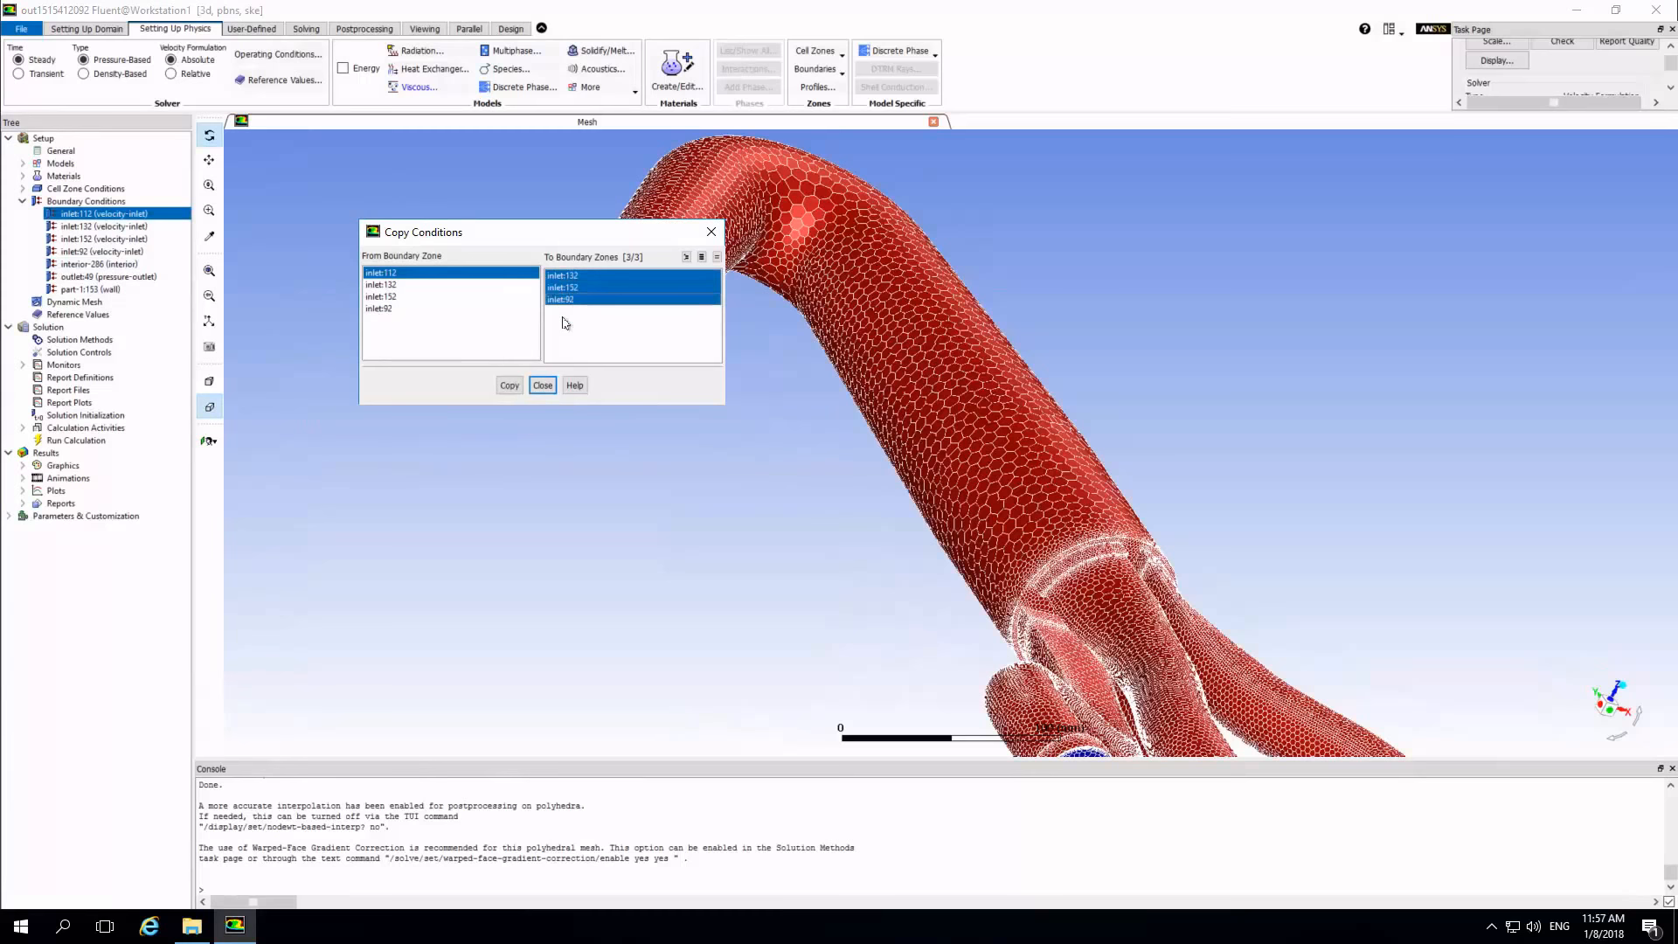
{"action": "left_click", "coordinate": [510, 385]}
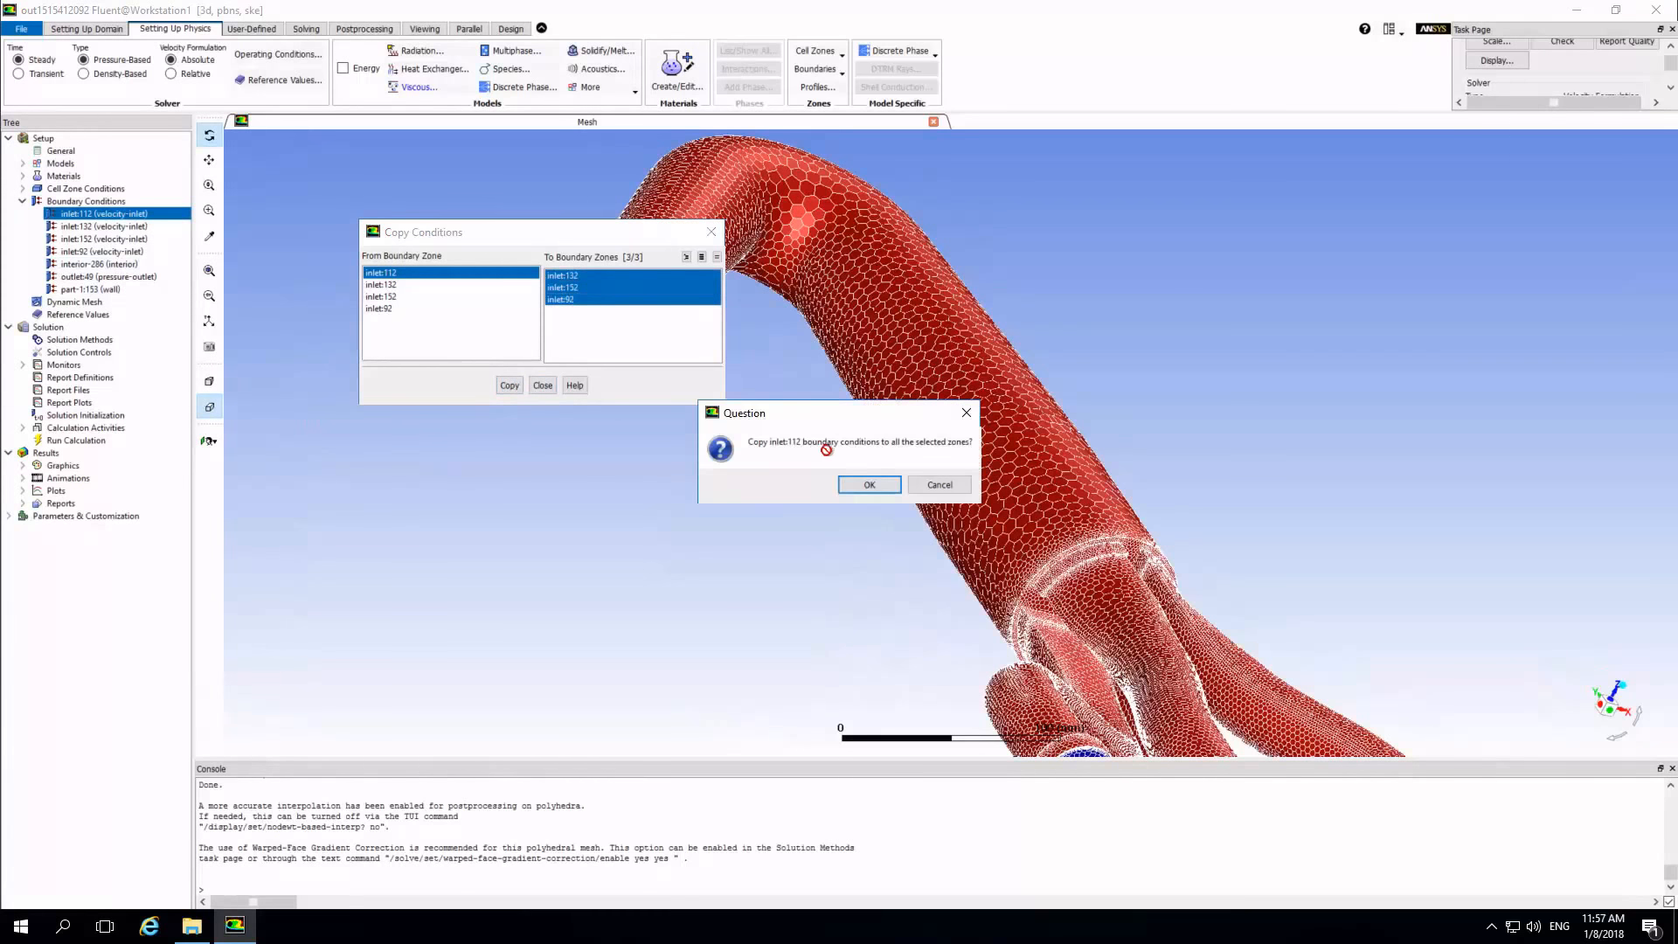
{"action": "left_click", "coordinate": [869, 484]}
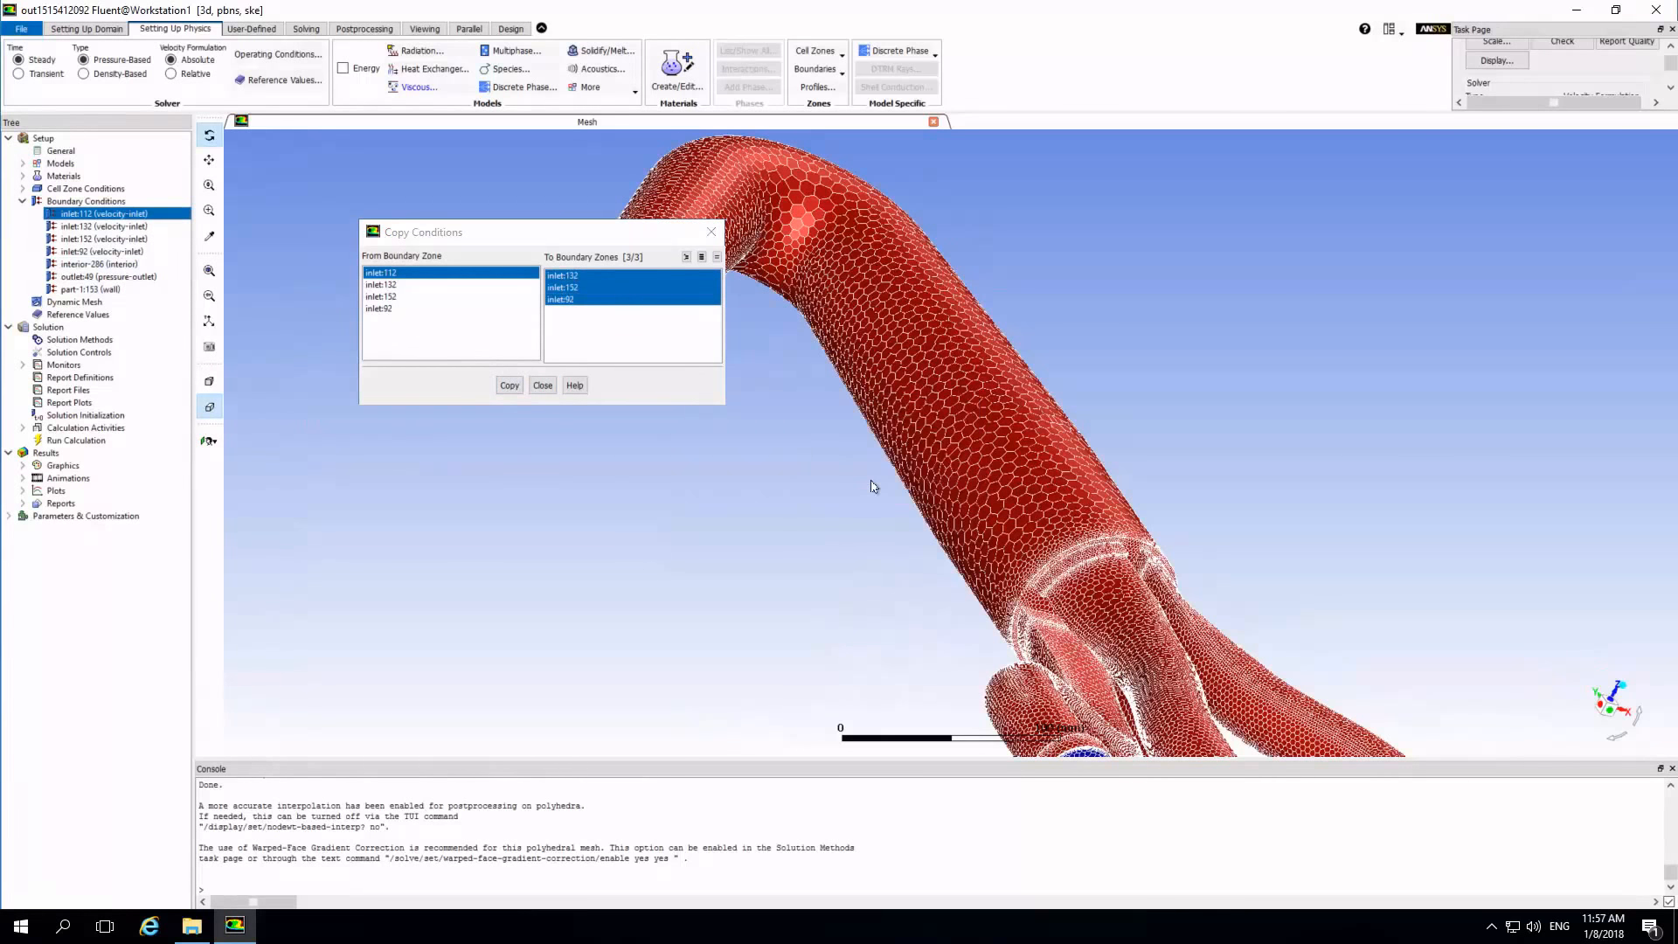
{"action": "left_click", "coordinate": [543, 385]}
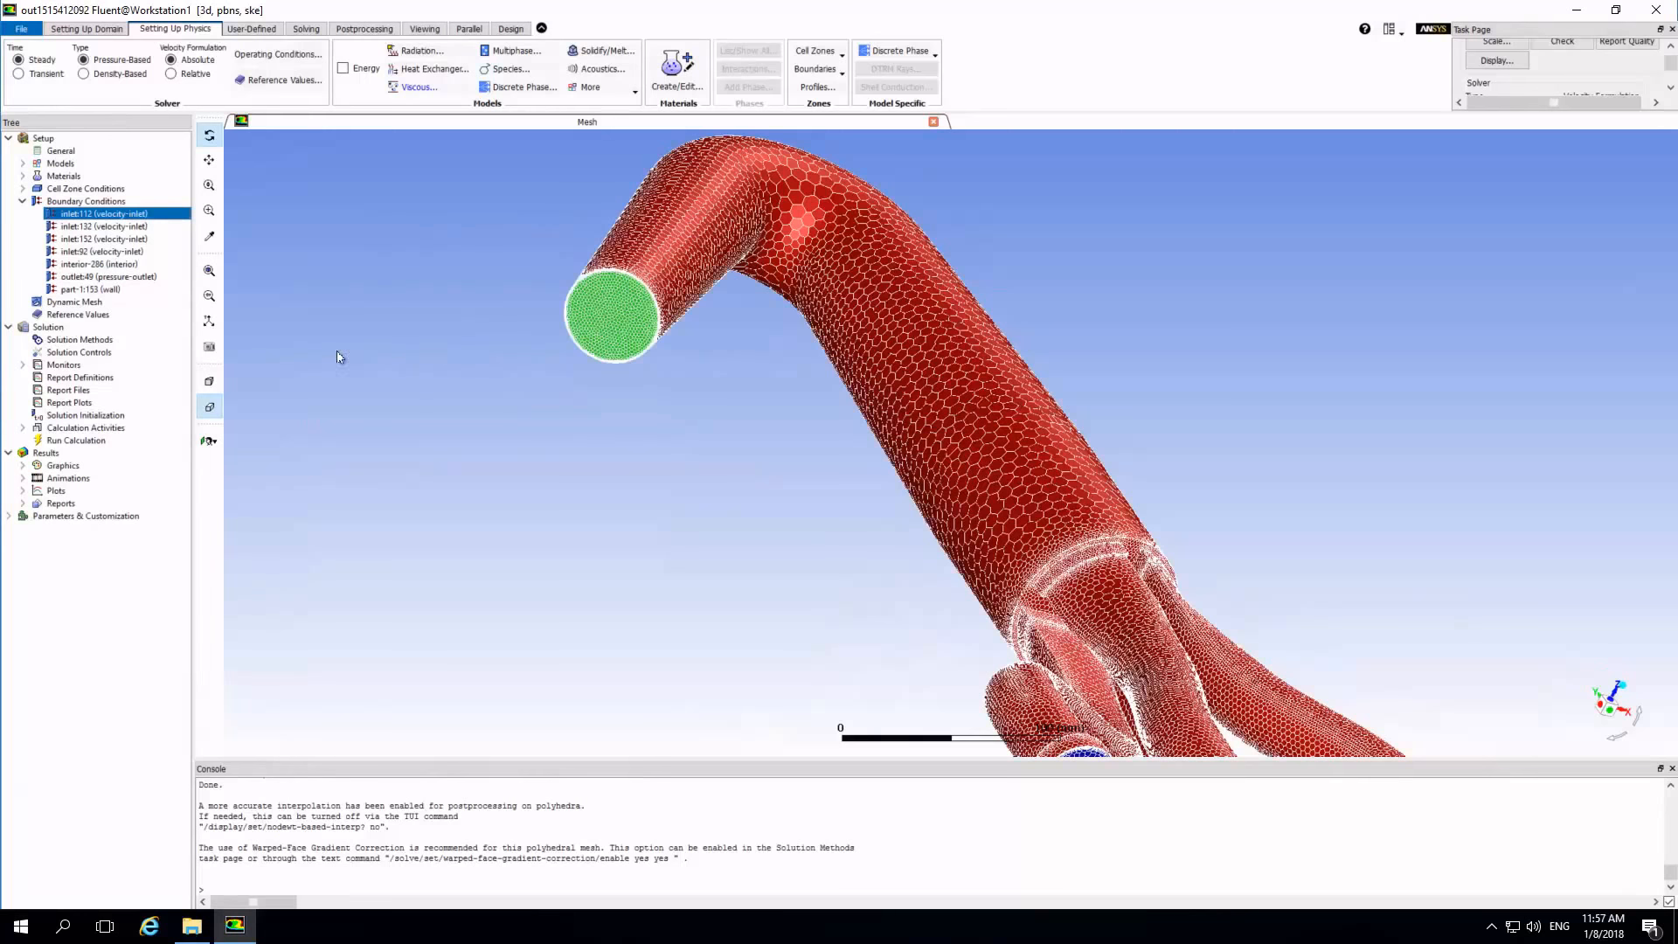
Set the pressure outlet outlet:49 to 10 % backflow turbulent intensity and a backflow turbulent viscosity ratio of 40.
{"action": "right_click", "coordinate": [91, 280]}
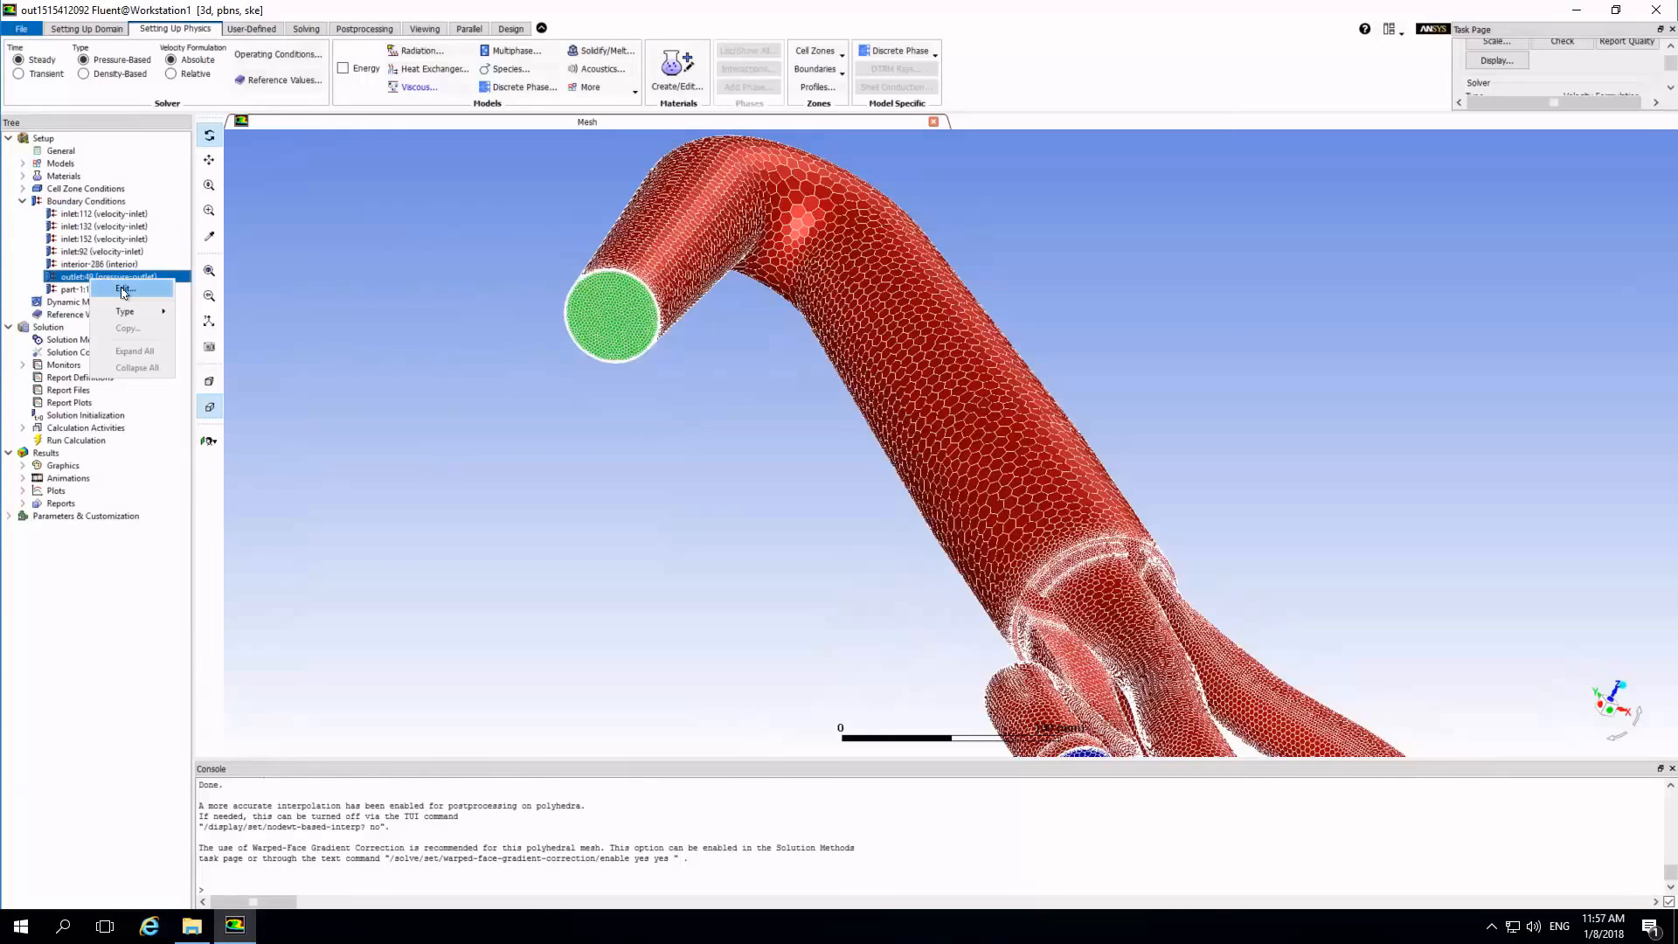
{"action": "left_click", "coordinate": [123, 289]}
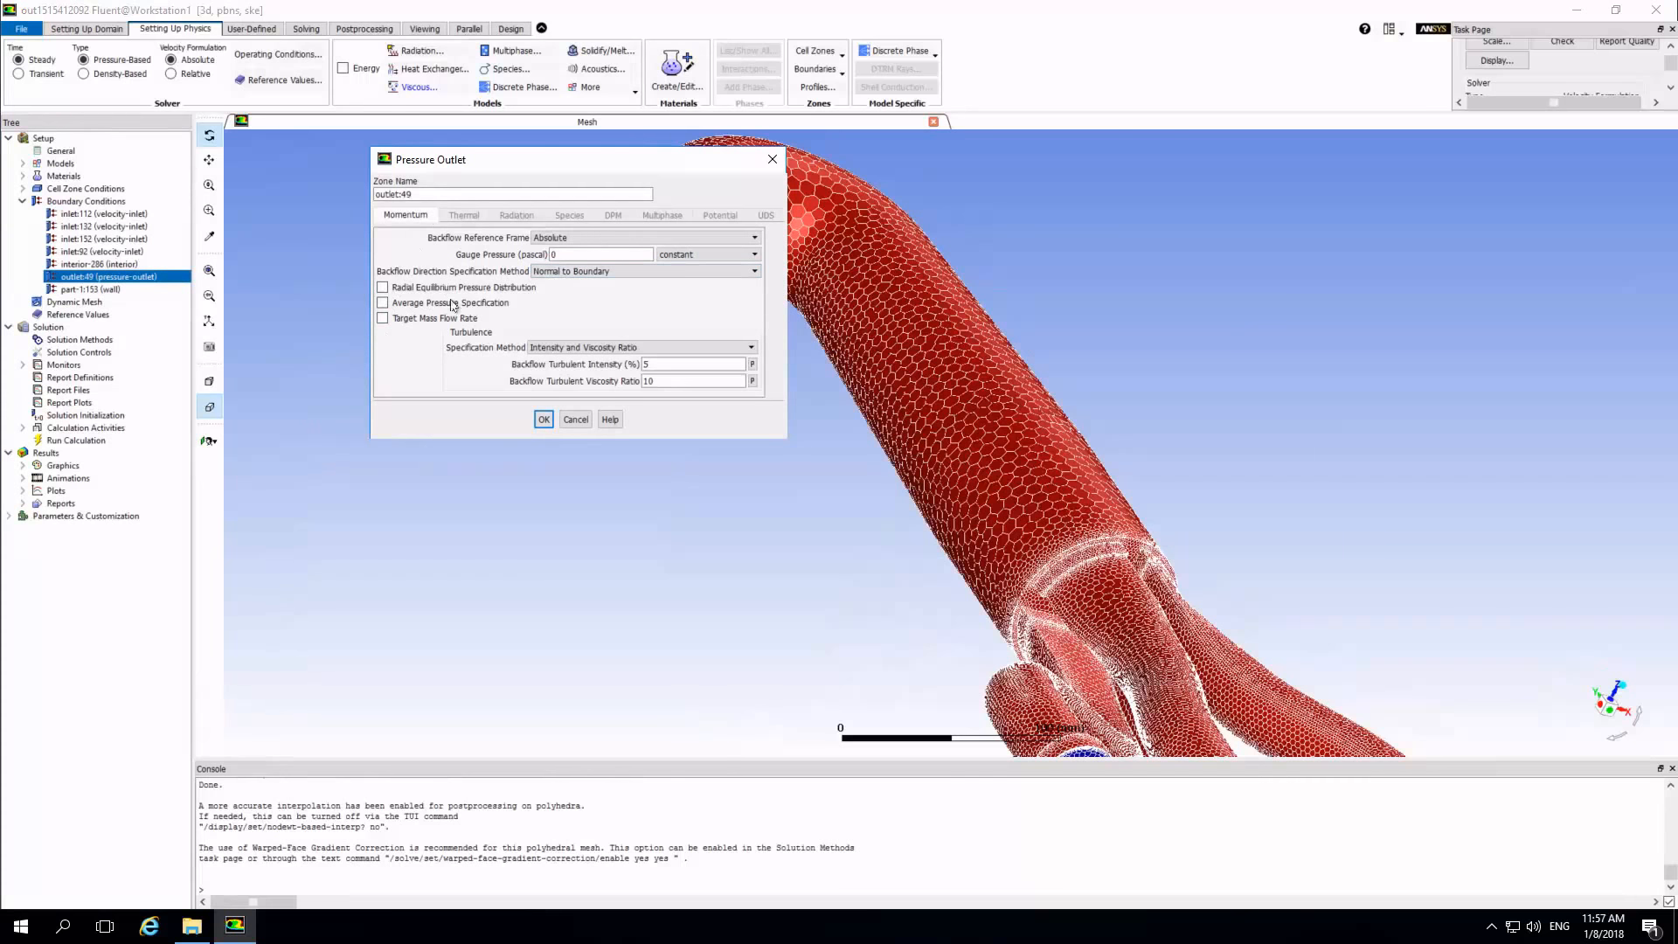
{"action": "double_click", "coordinate": [647, 363]}
{"action": "type", "text": "10"}
{"action": "key", "text": "Tab"}
{"action": "key", "text": "Tab"}
{"action": "type", "text": "40"}
{"action": "left_click", "coordinate": [543, 421]}
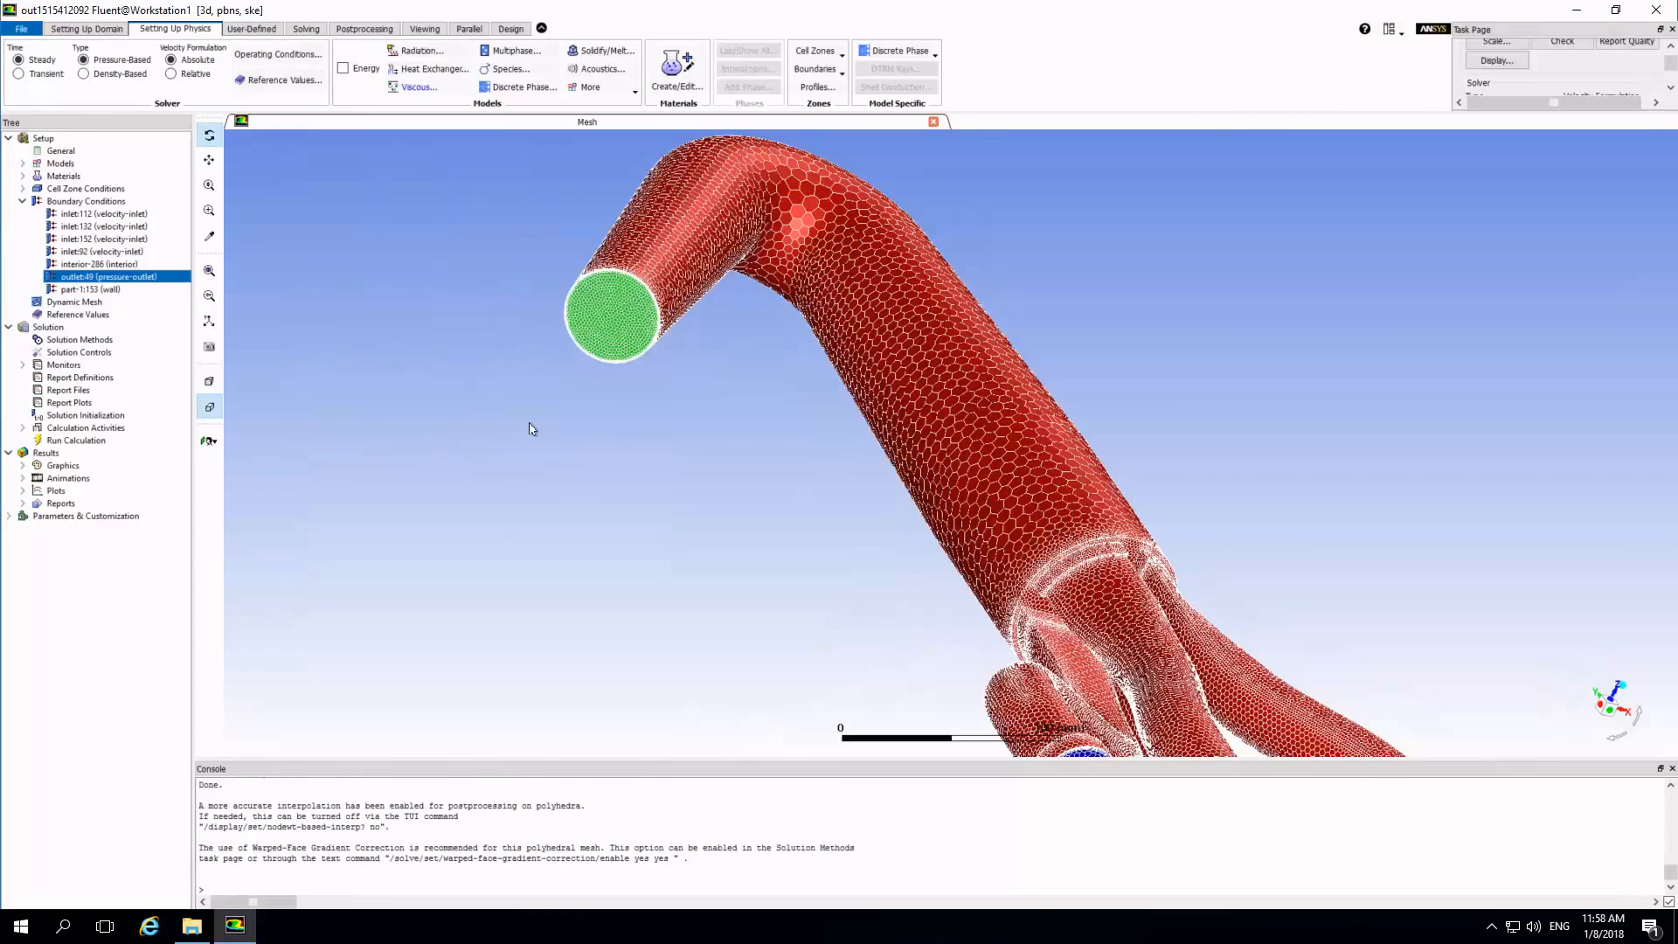
Examine the exhaust's outlet and four inlets from several angles and check the boundary type of inlet:112.
{"action": "left_click_drag", "start_coordinate": [1018, 430], "coordinate": [1020, 415]}
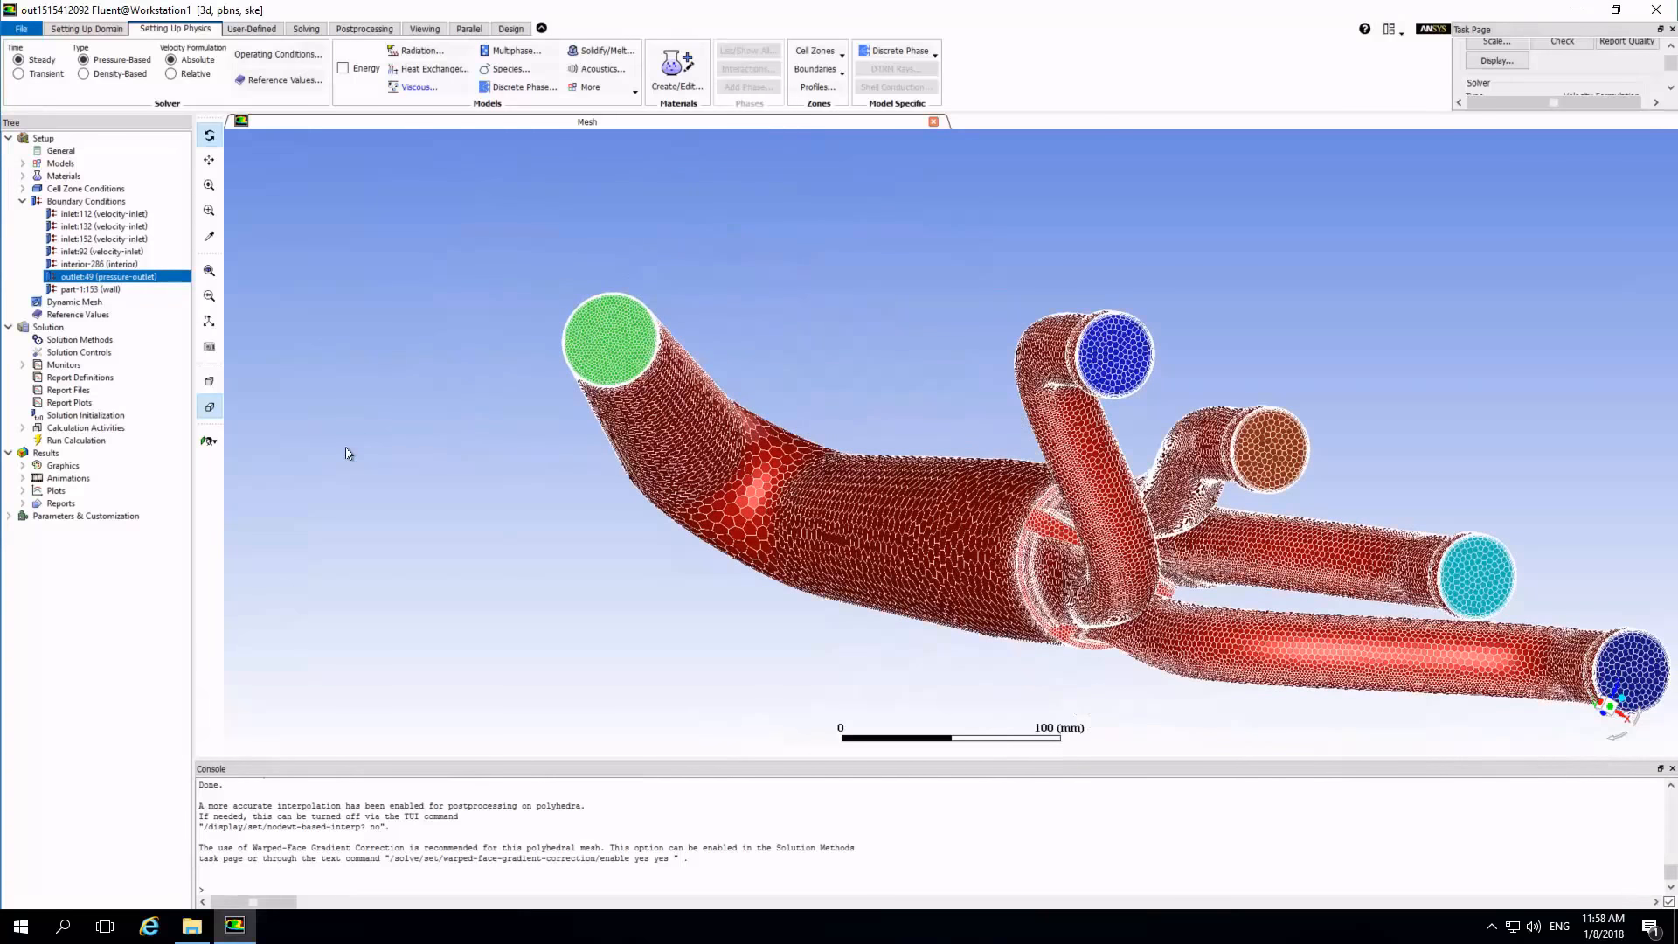
{"action": "right_click", "coordinate": [109, 215]}
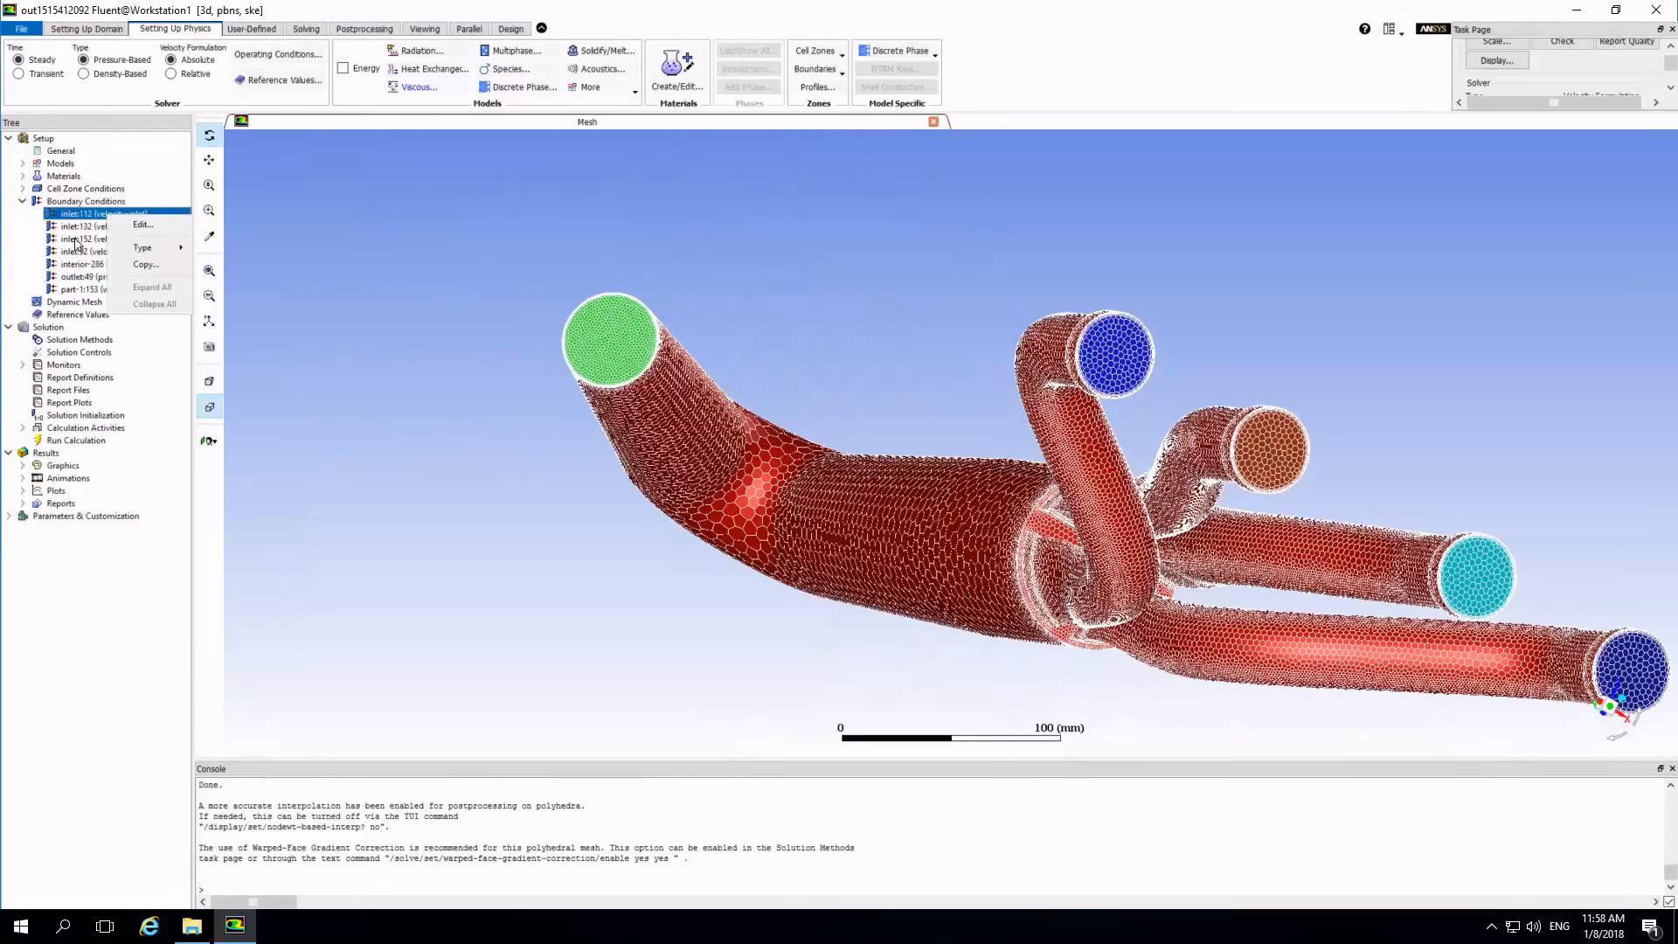
{"action": "mouse_move", "coordinate": [146, 251]}
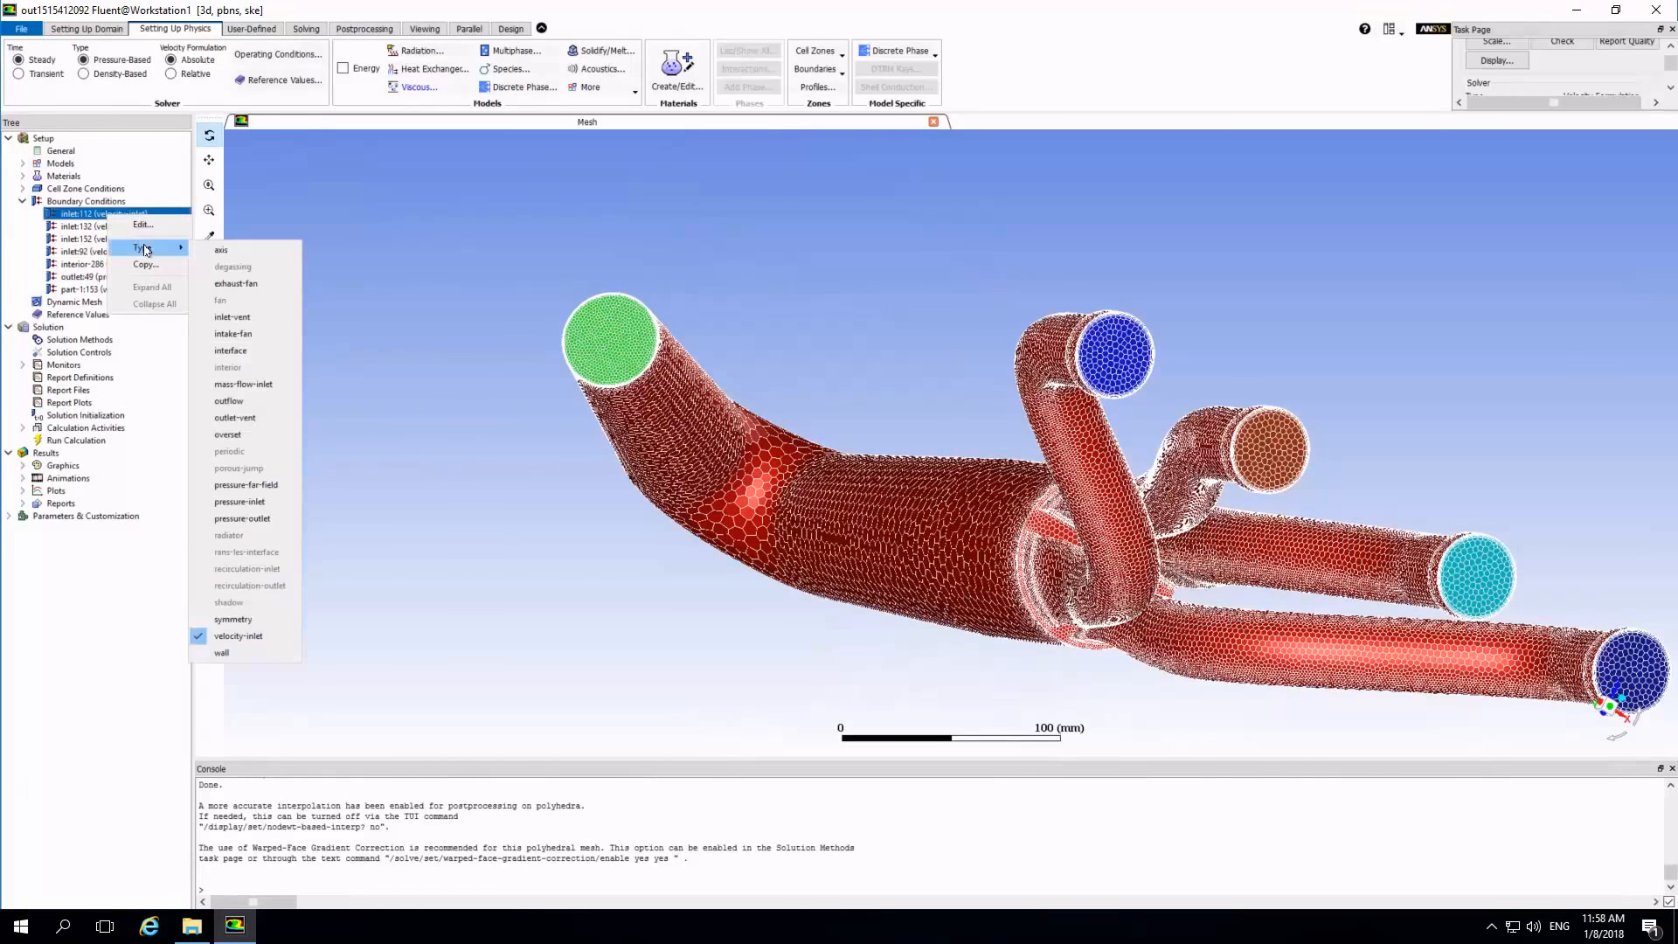
{"action": "left_click", "coordinate": [72, 231]}
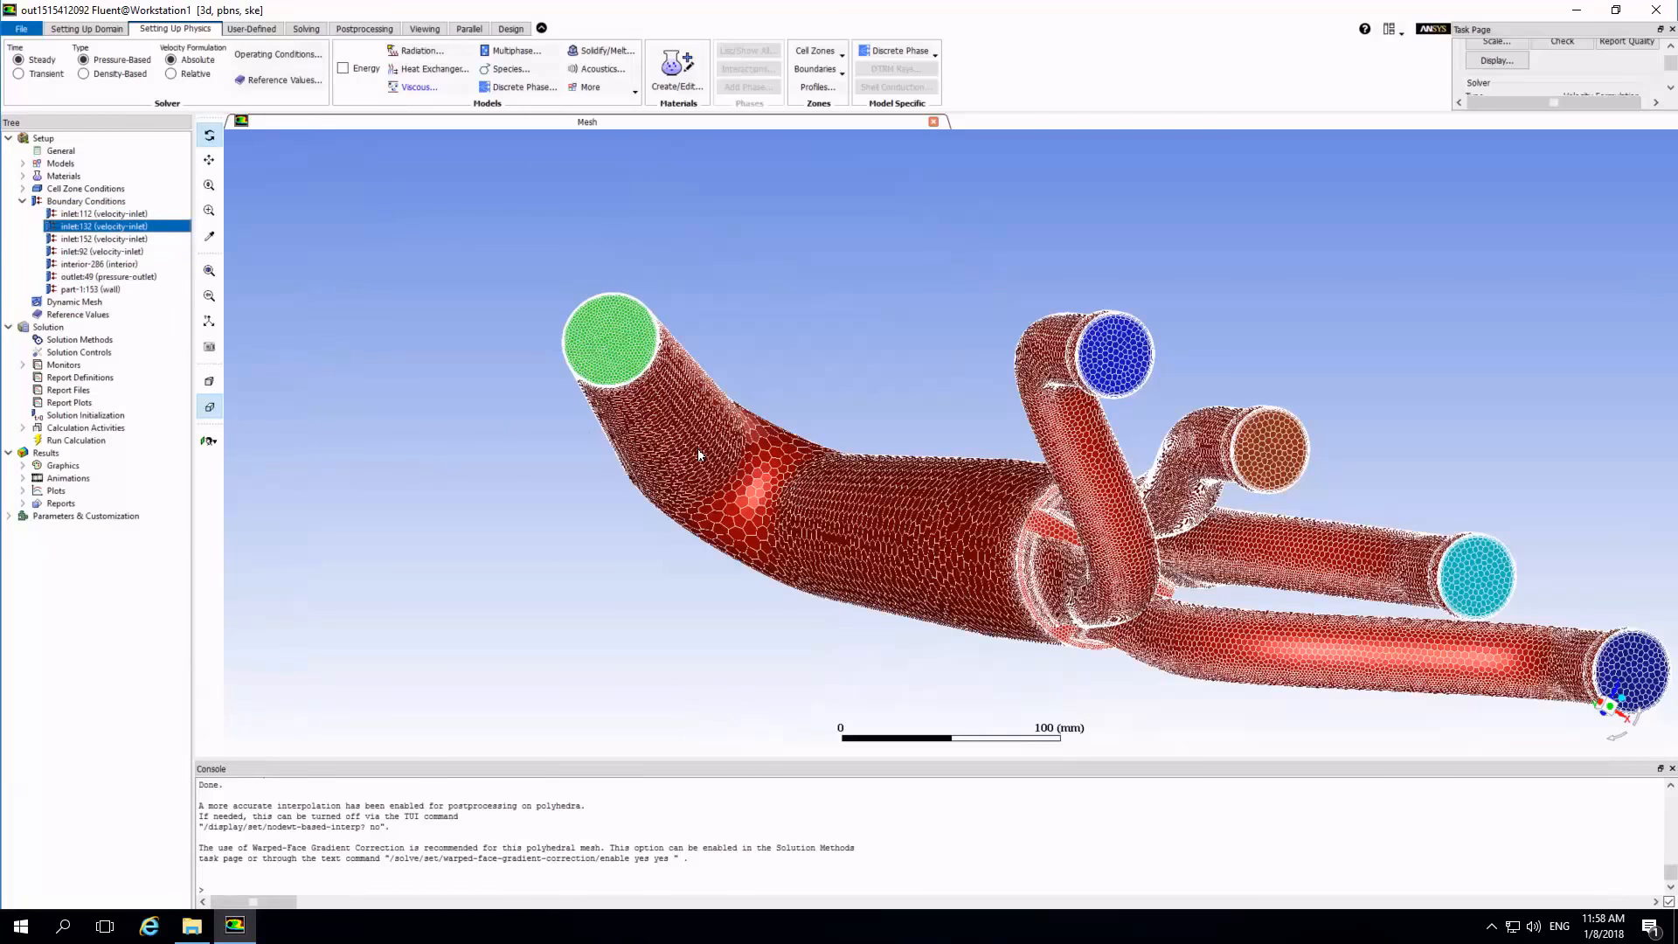
{"action": "left_click_drag", "start_coordinate": [943, 458], "coordinate": [890, 481]}
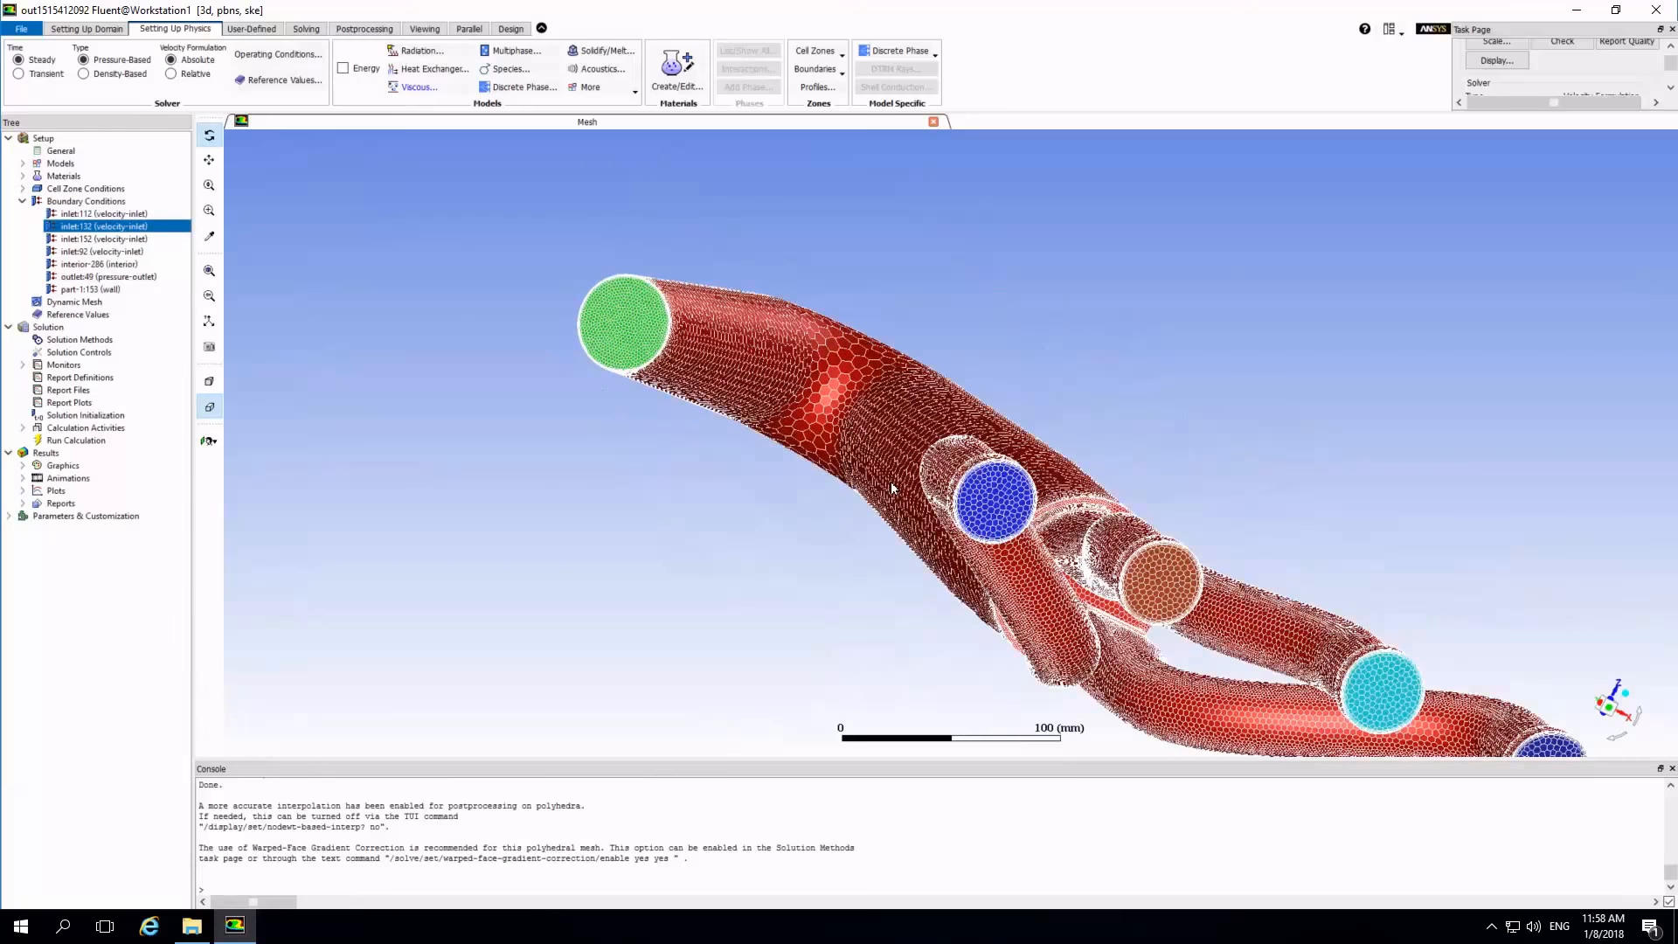
{"action": "left_click_drag", "start_coordinate": [1050, 551], "coordinate": [1024, 485]}
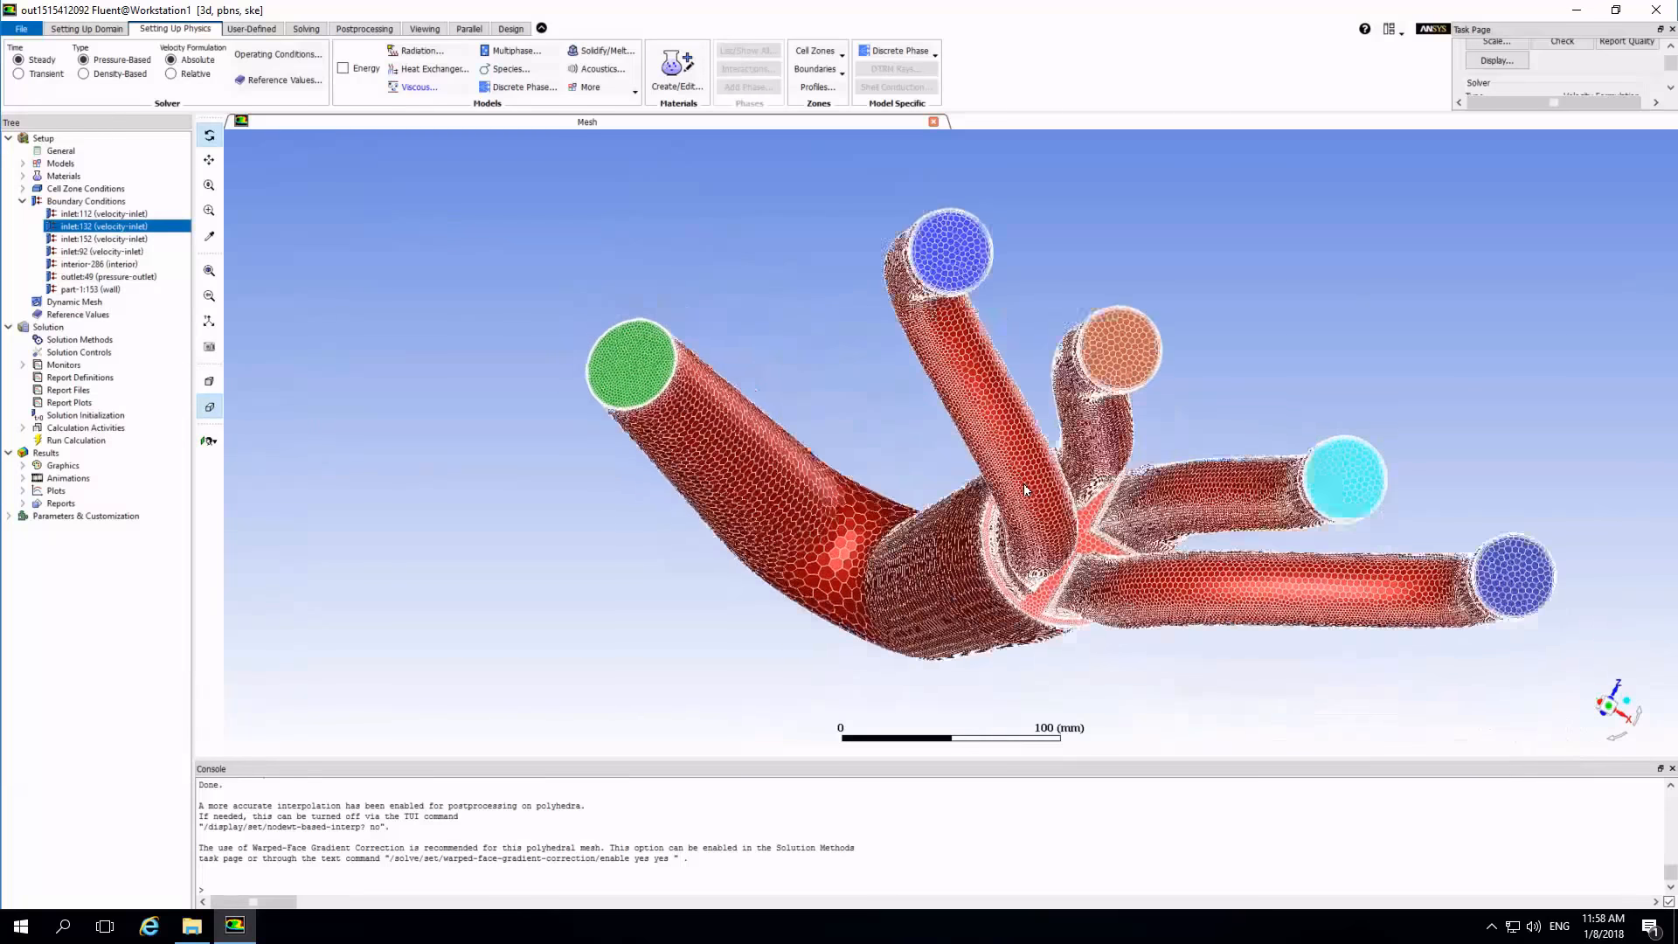
Initialize the solution with the hybrid method.
{"action": "left_click", "coordinate": [306, 29]}
{"action": "left_click", "coordinate": [472, 75]}
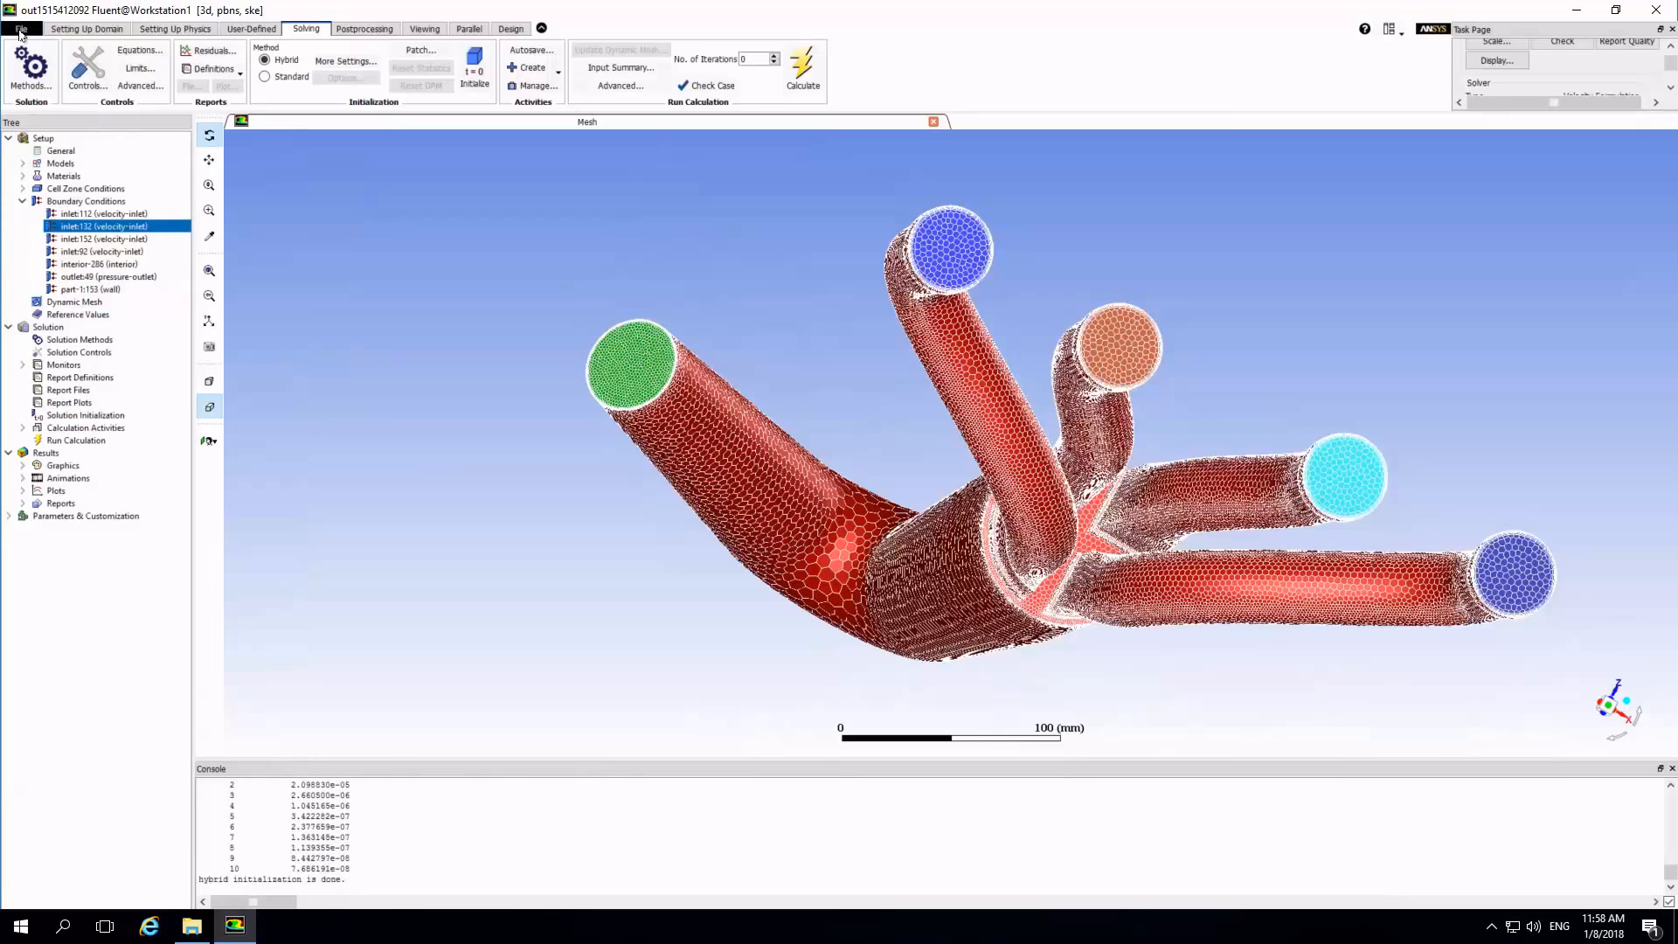
Write the case and data files as demo.cas.gz and check the saved files in the demo folder.
{"action": "left_click", "coordinate": [21, 29]}
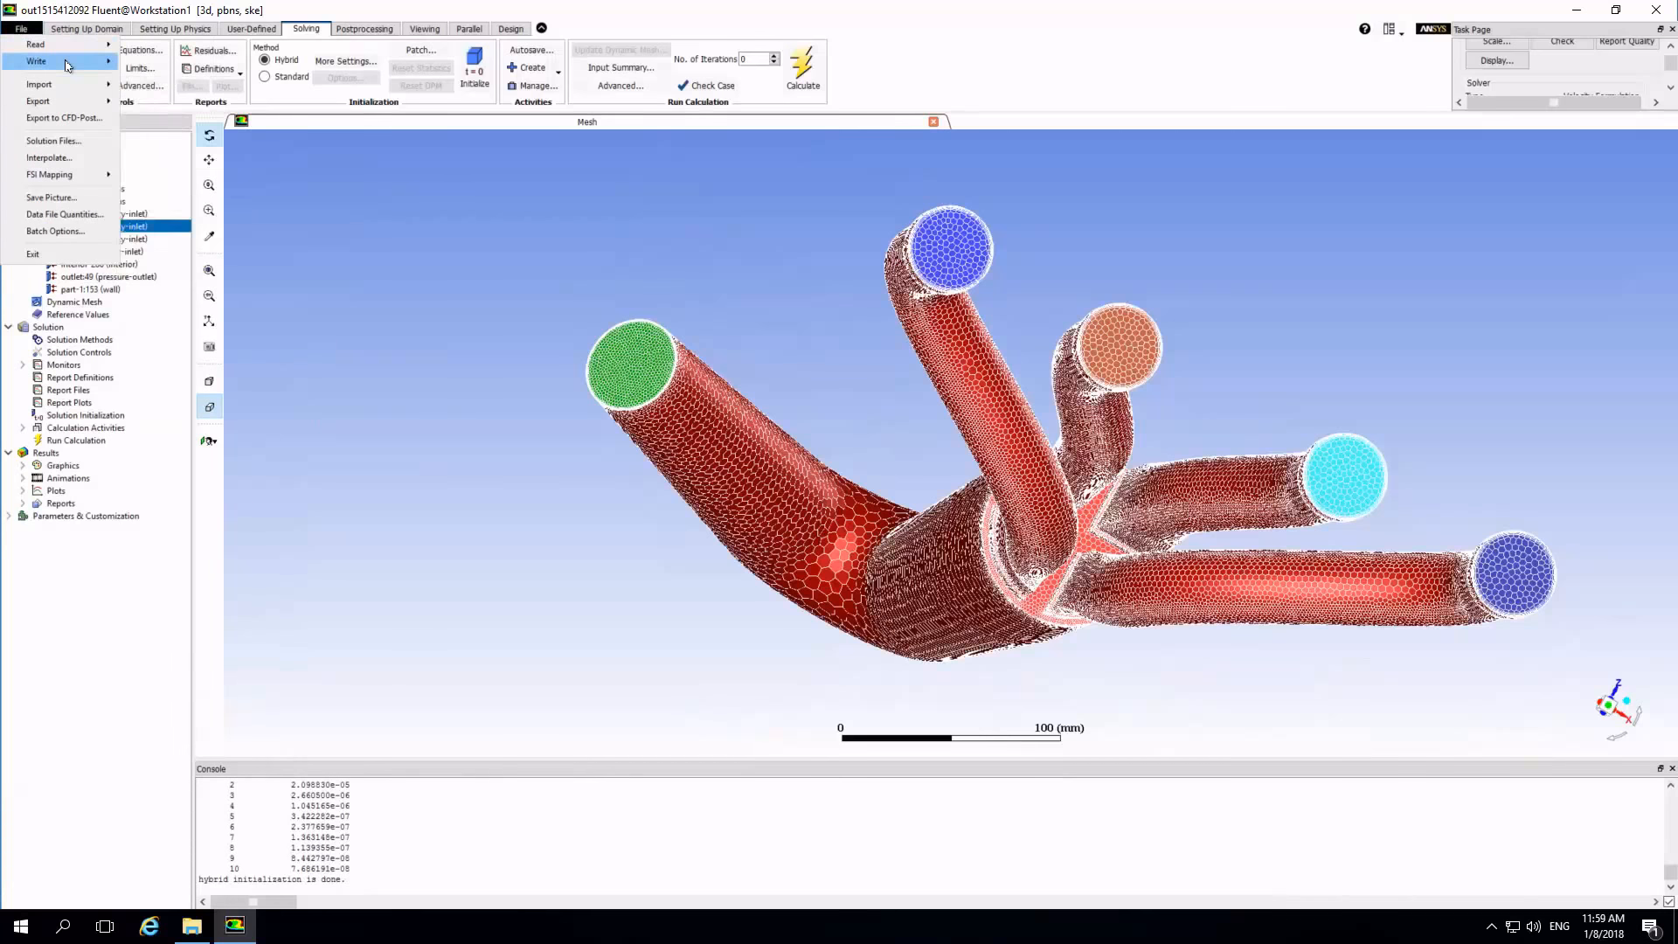
{"action": "mouse_move", "coordinate": [67, 65]}
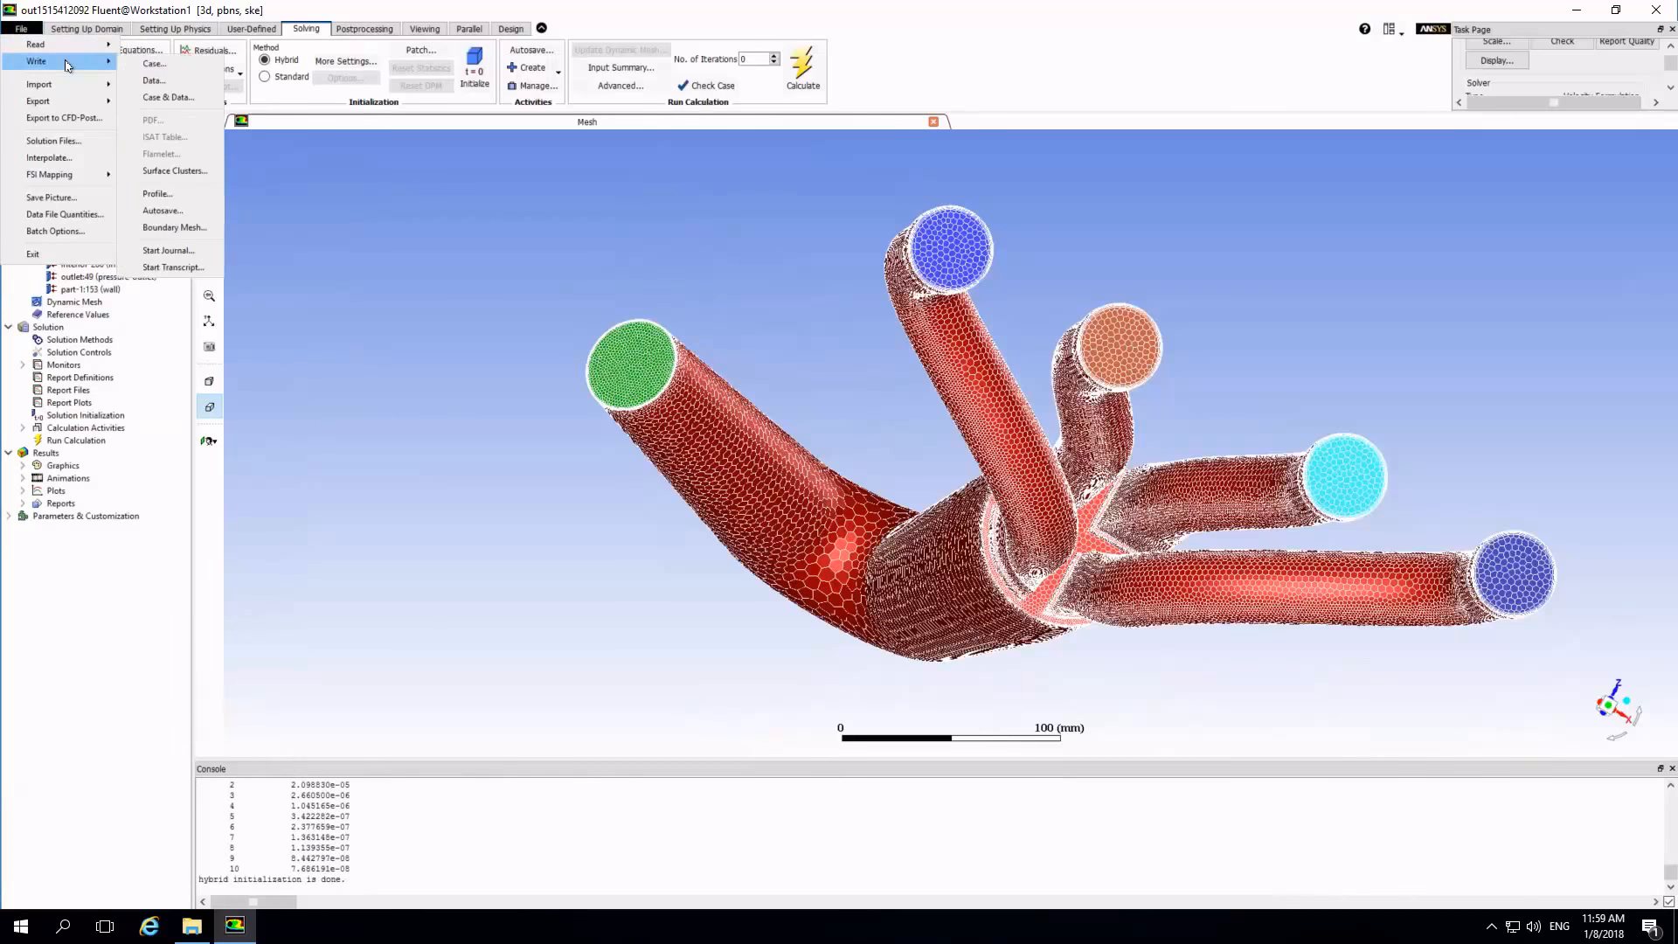
{"action": "left_click", "coordinate": [154, 96]}
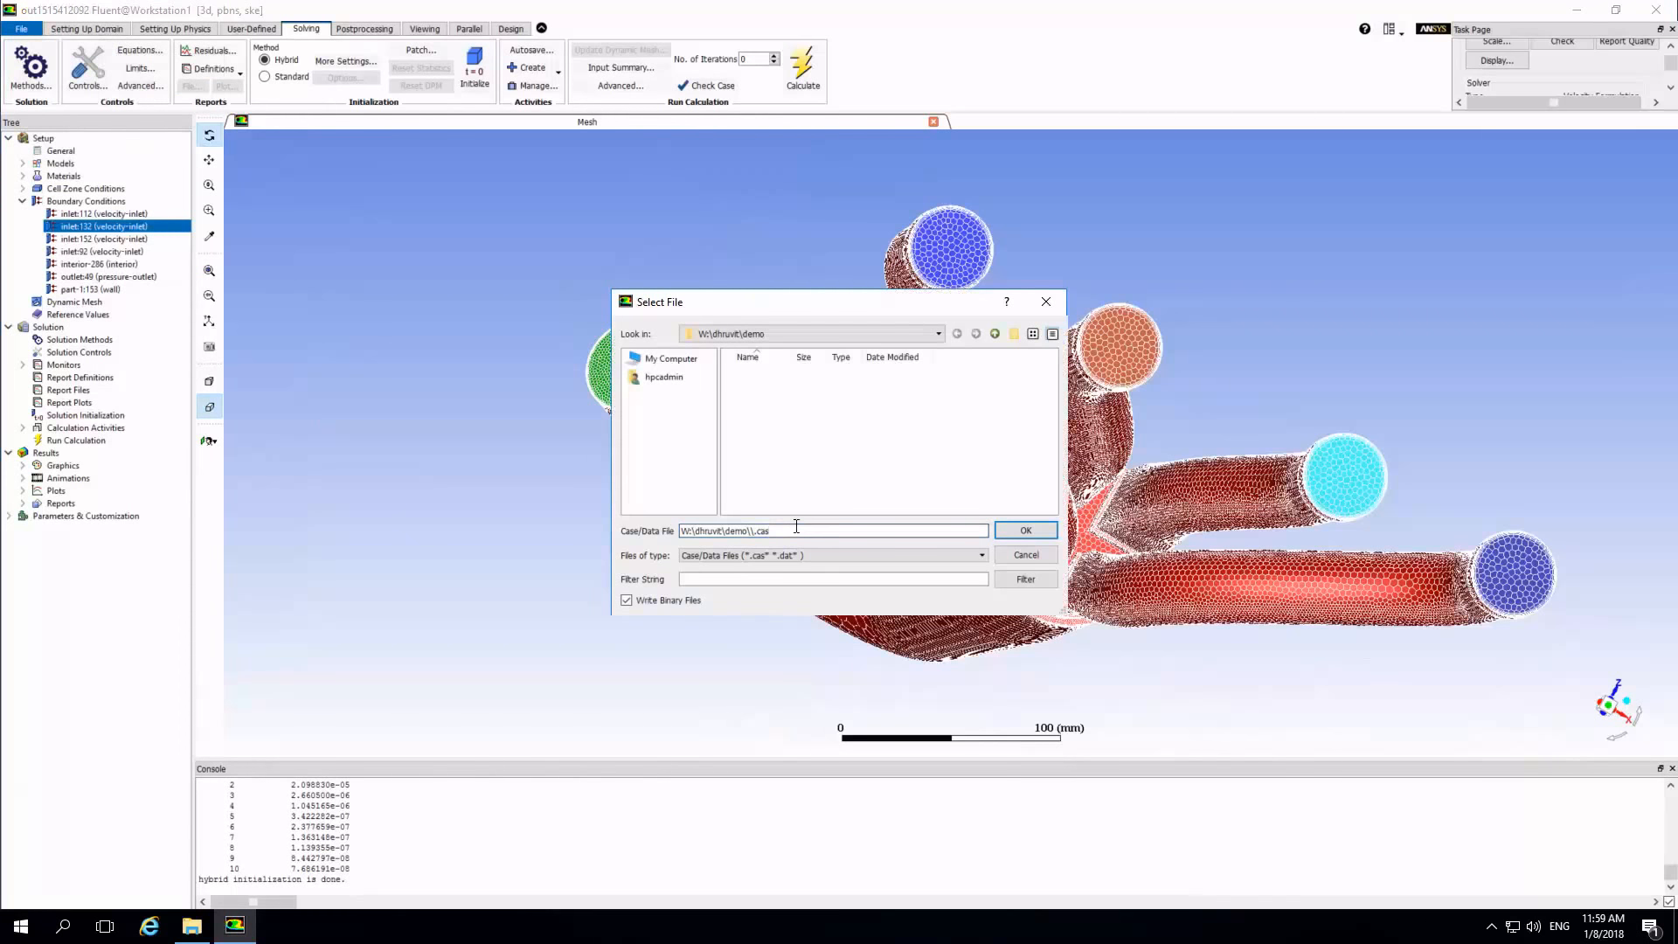
{"action": "left_click_drag", "start_coordinate": [791, 530], "coordinate": [672, 537]}
{"action": "type", "text": "demo.cas.gz"}
{"action": "left_click", "coordinate": [1025, 530]}
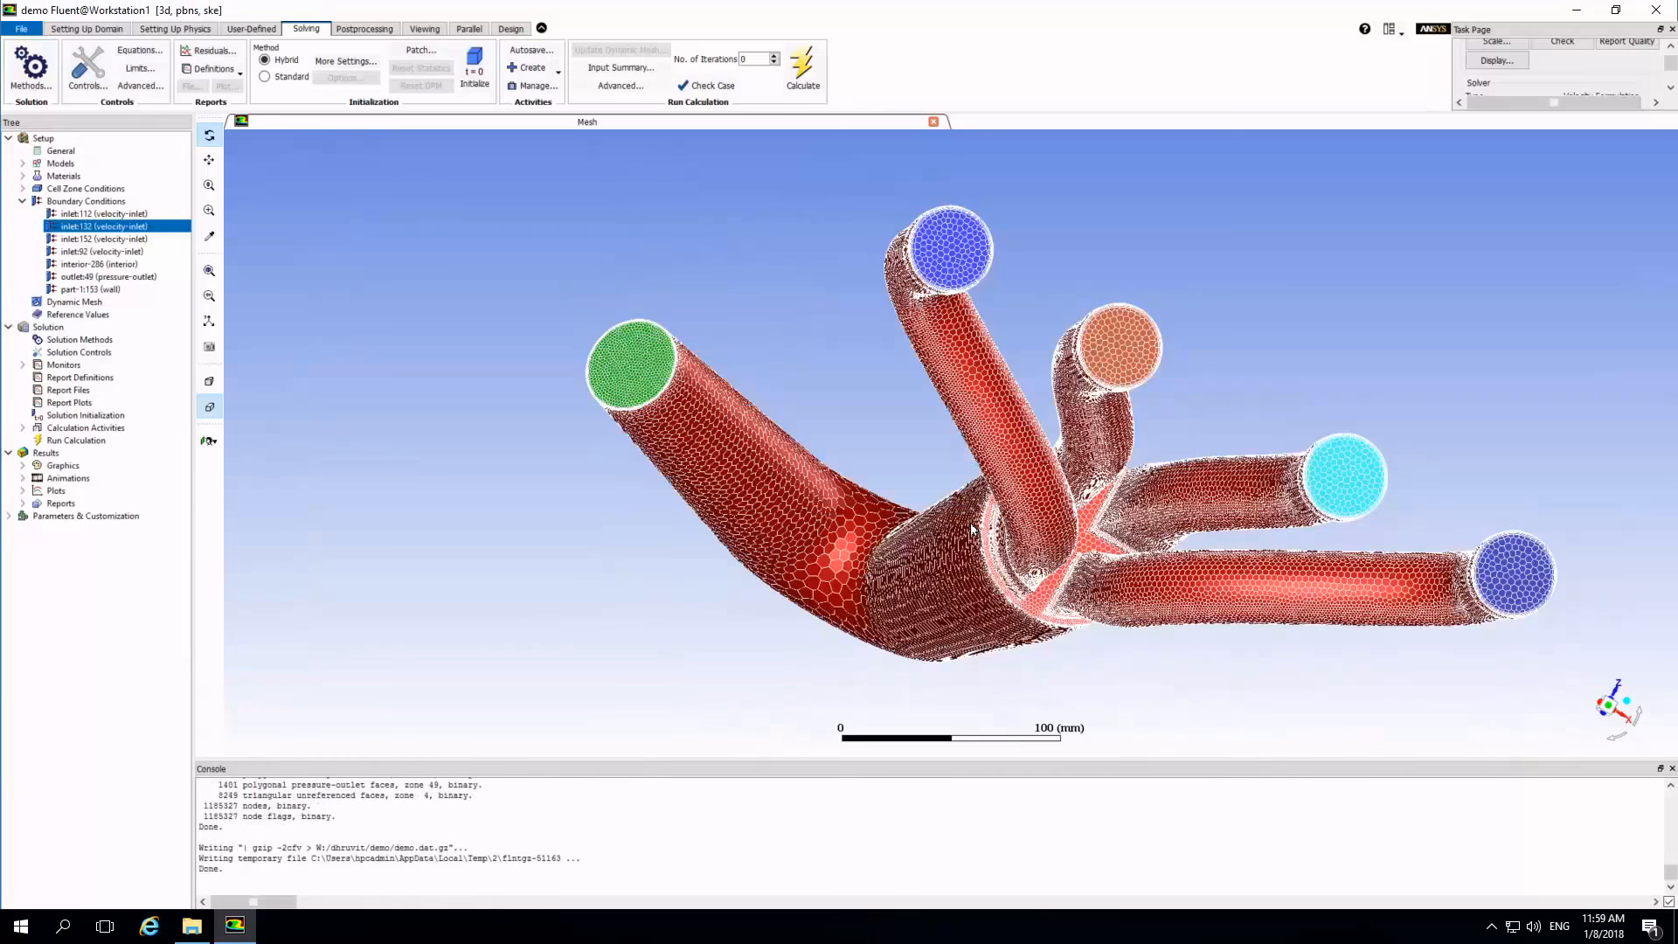
{"action": "left_click", "coordinate": [194, 928]}
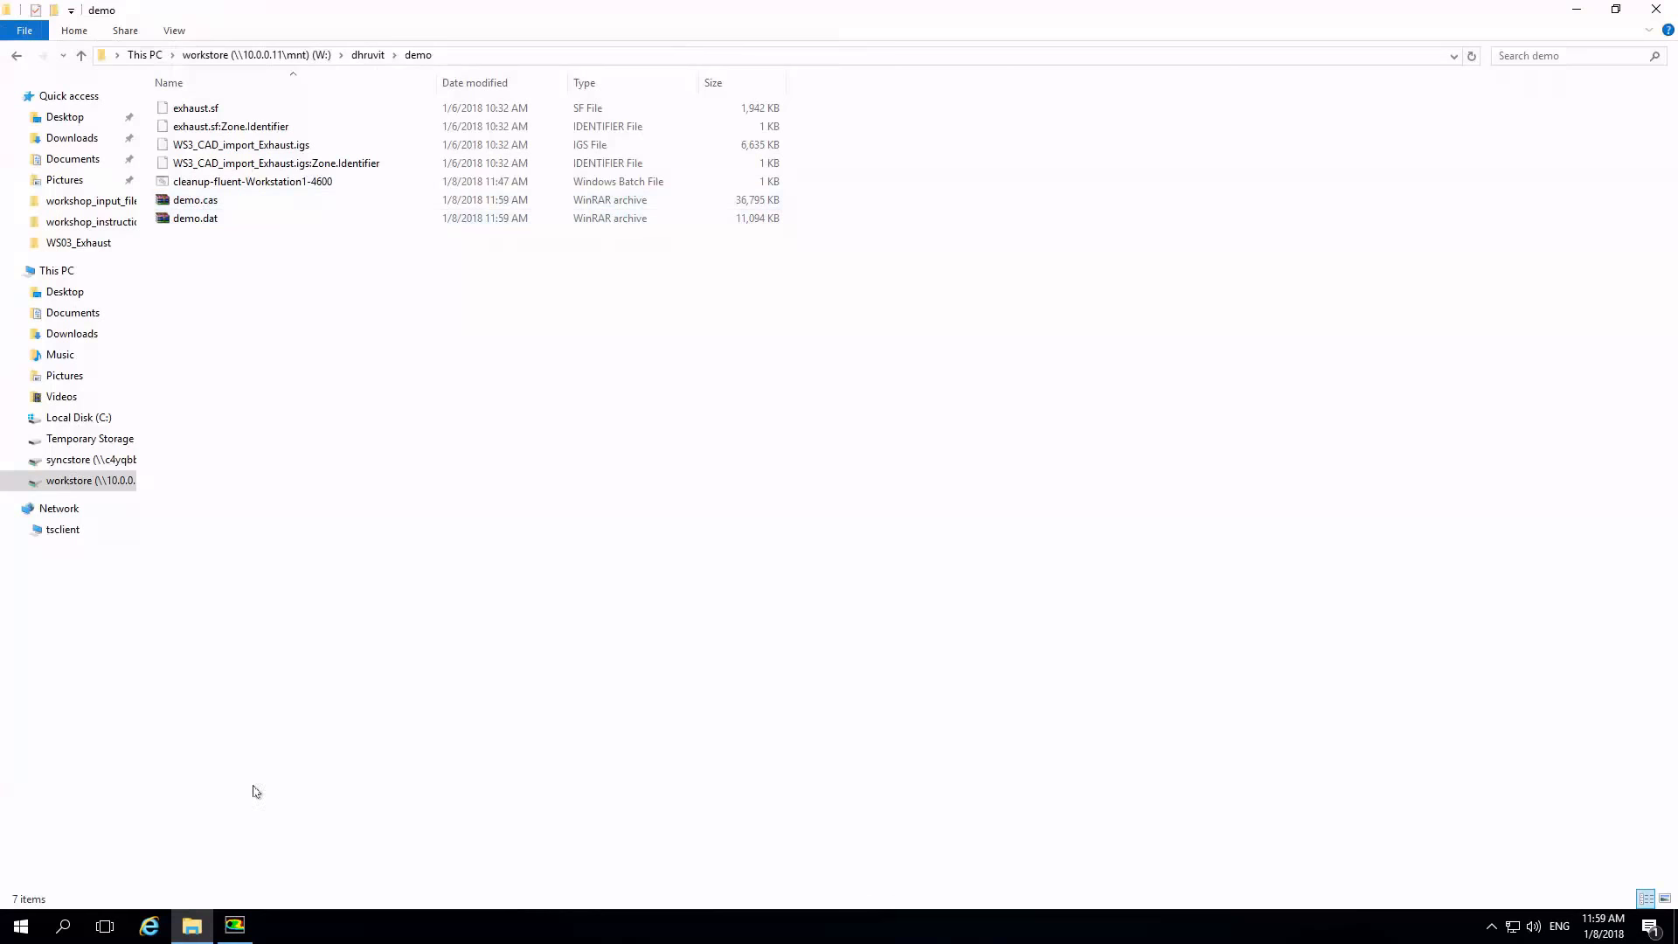
{"action": "left_click", "coordinate": [246, 925]}
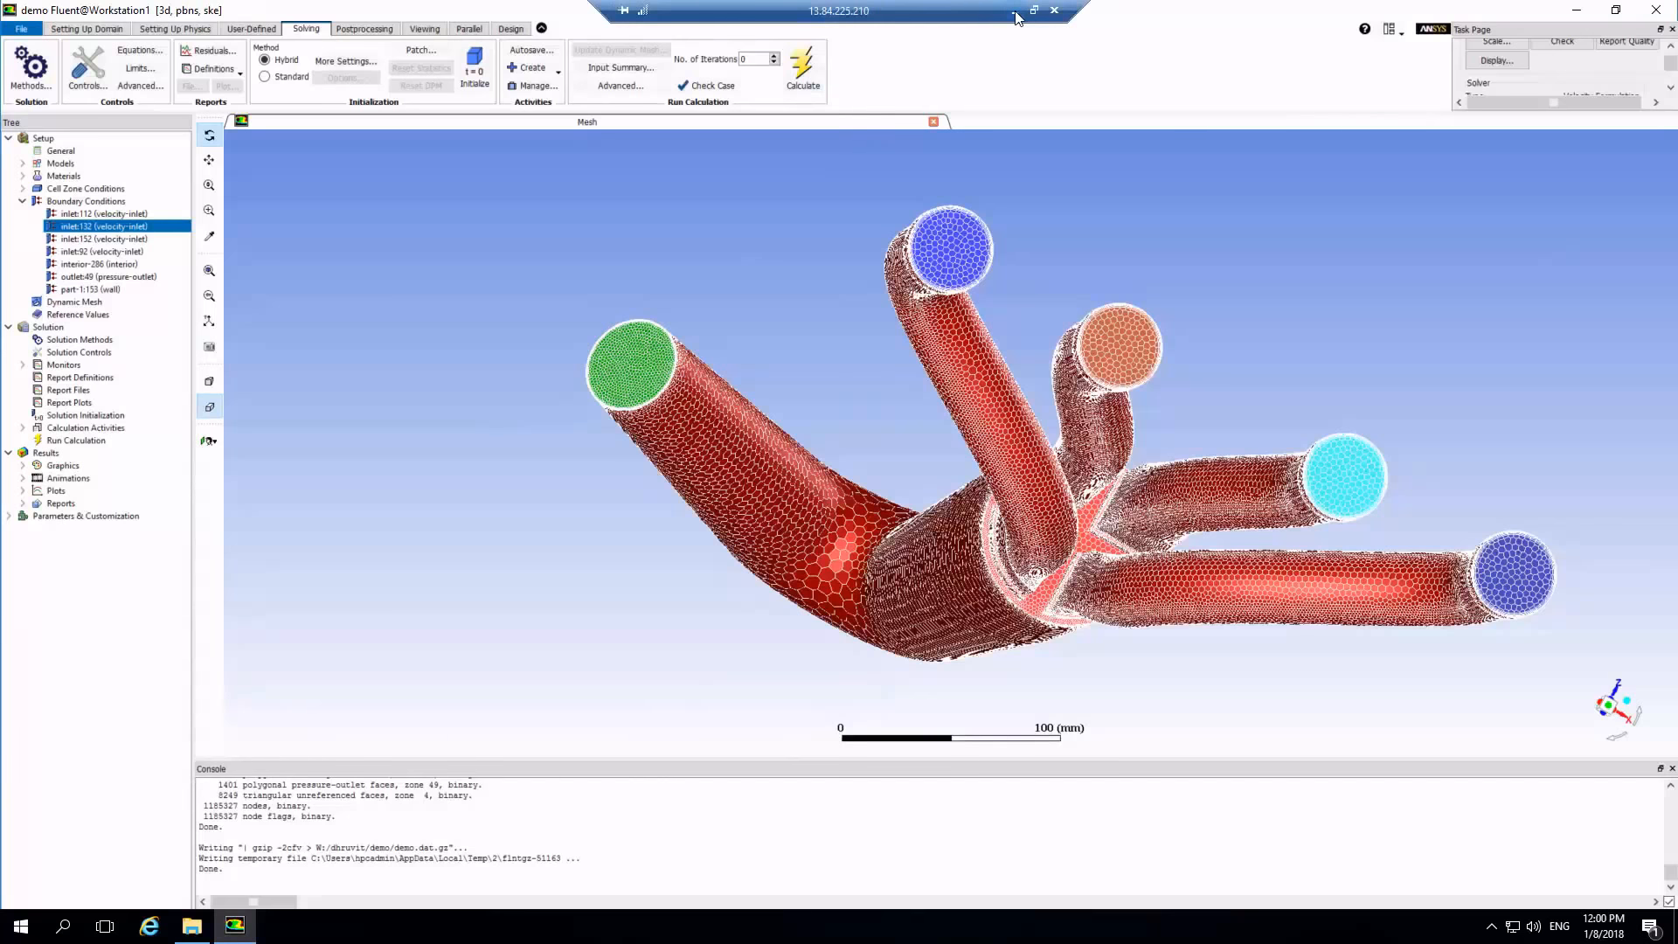
Switch from the remote workstation to the SyncHPC portal and show the resource details of the testclus78 deployment.
{"action": "left_click", "coordinate": [1024, 12]}
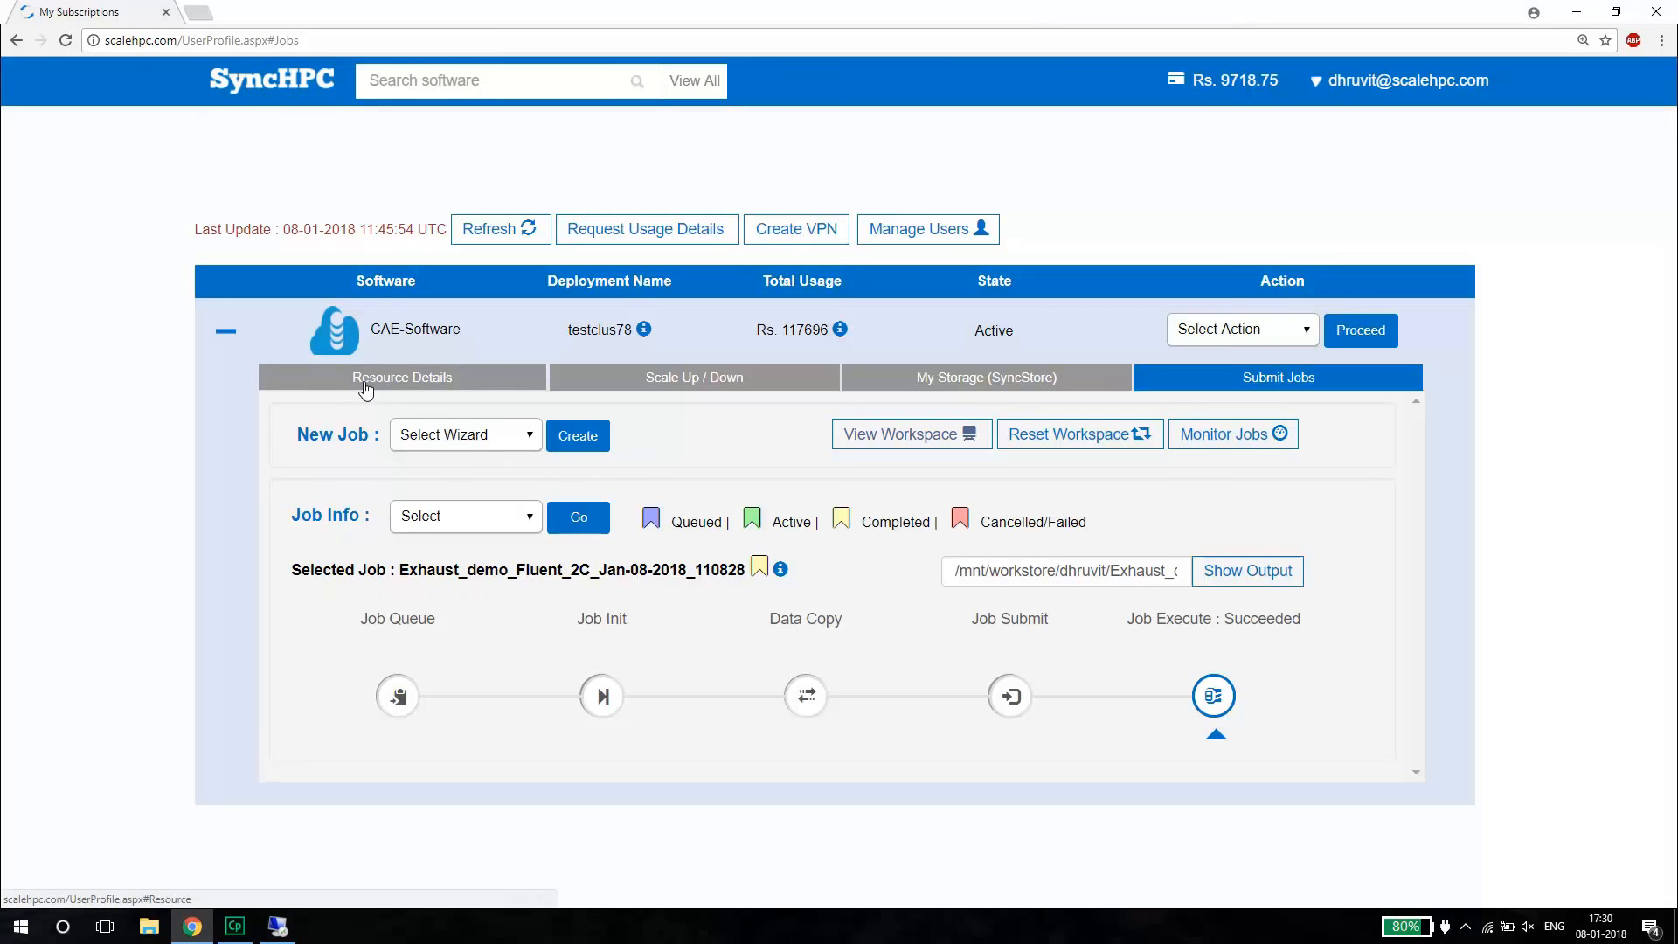
{"action": "mouse_move", "coordinate": [278, 926]}
{"action": "left_click", "coordinate": [323, 859]}
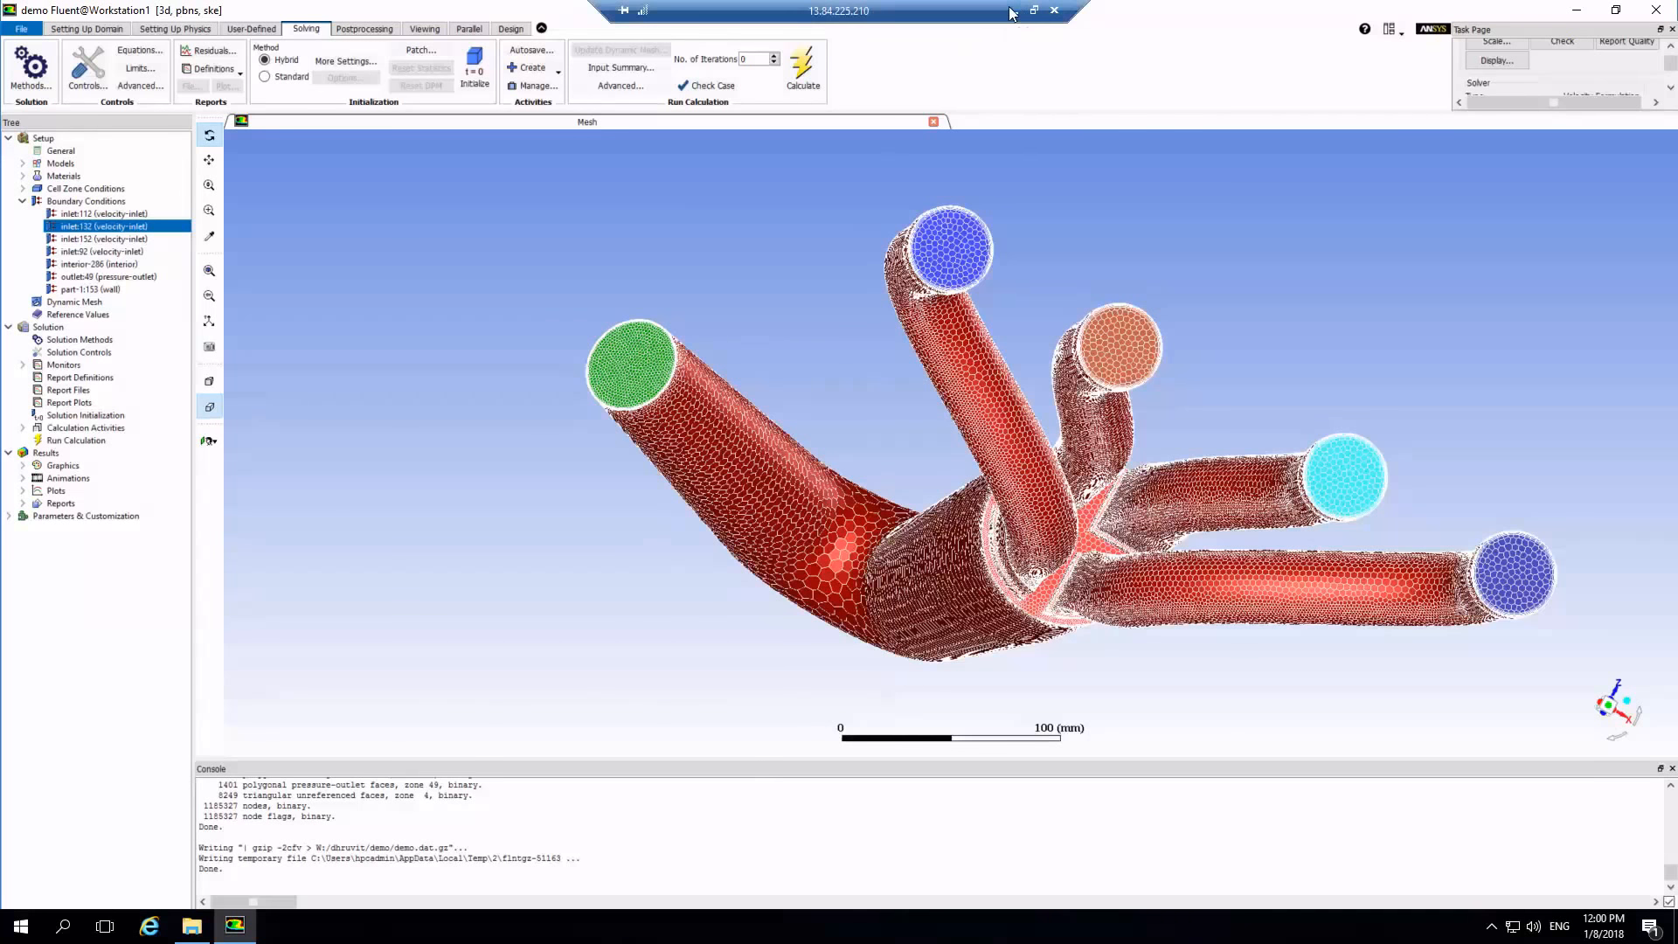
{"action": "left_click", "coordinate": [1013, 11]}
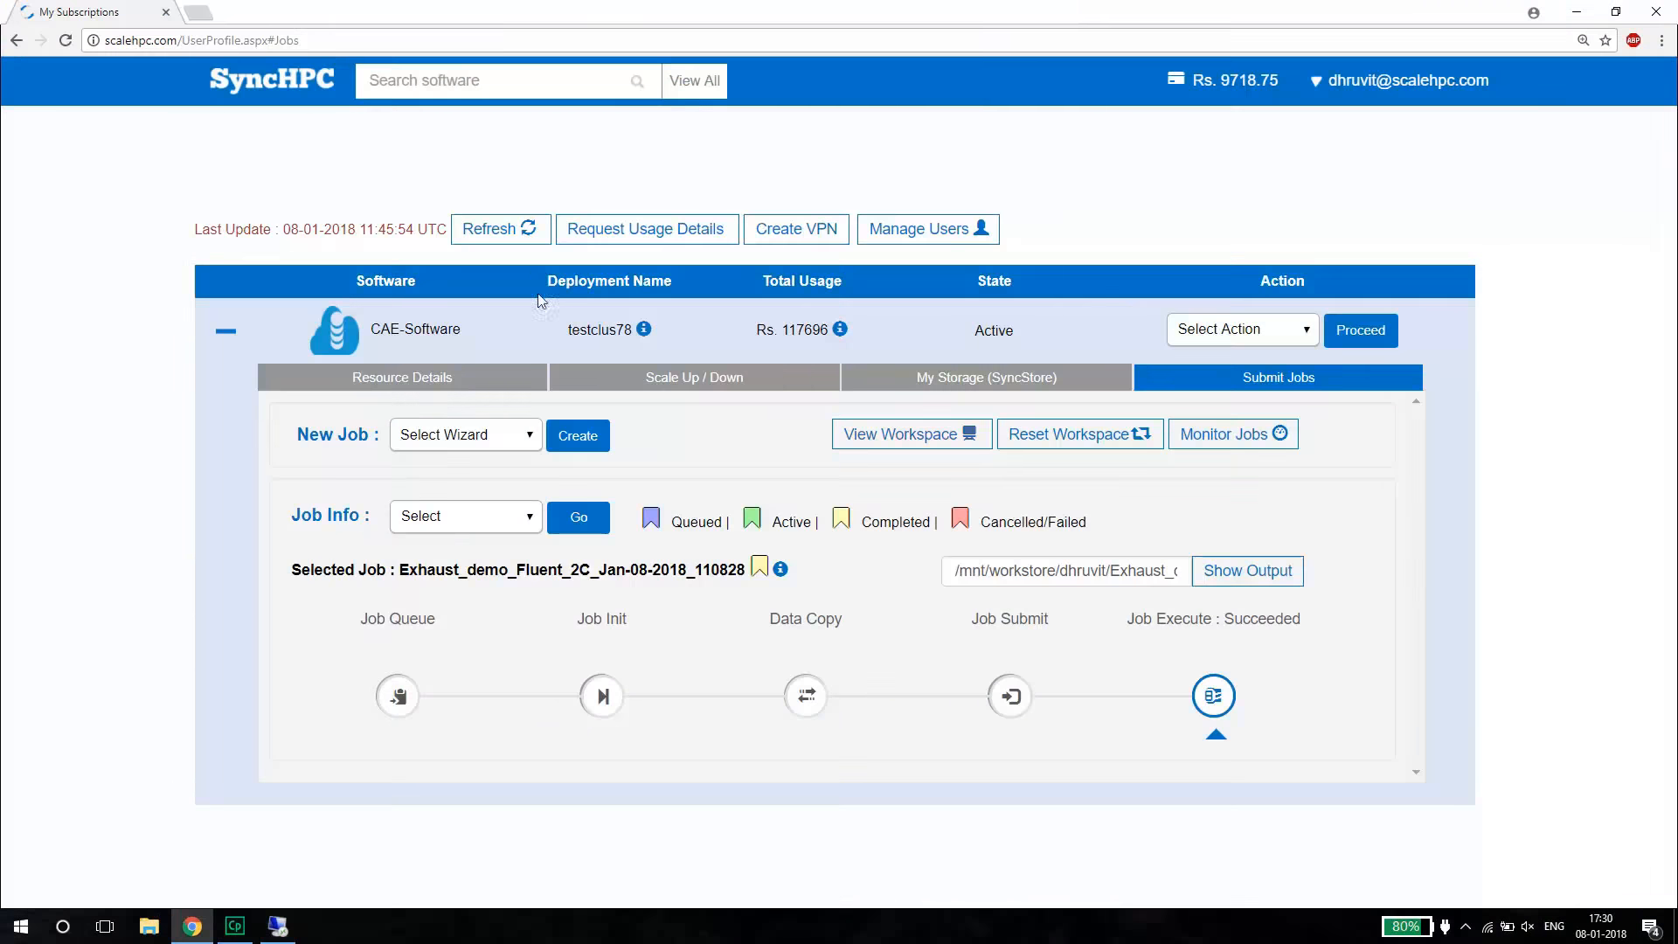
{"action": "left_click", "coordinate": [395, 384]}
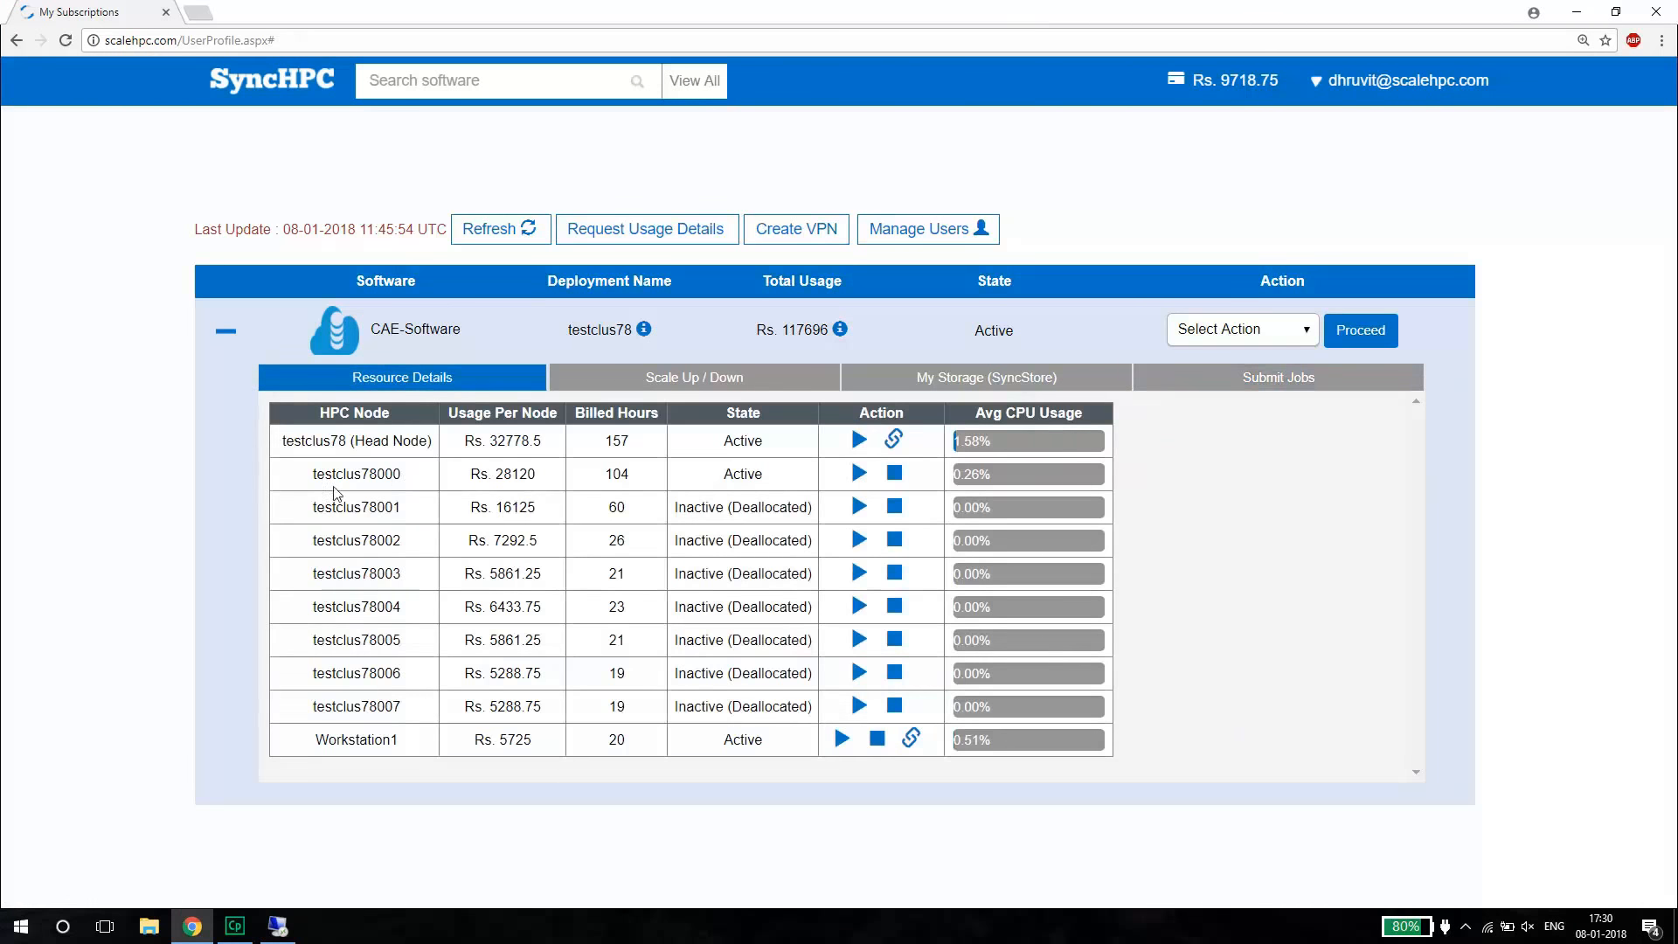
Start creating a new Fluent job in the job submission section of the testclus78 deployment.
{"action": "left_click_drag", "start_coordinate": [332, 474], "coordinate": [398, 474]}
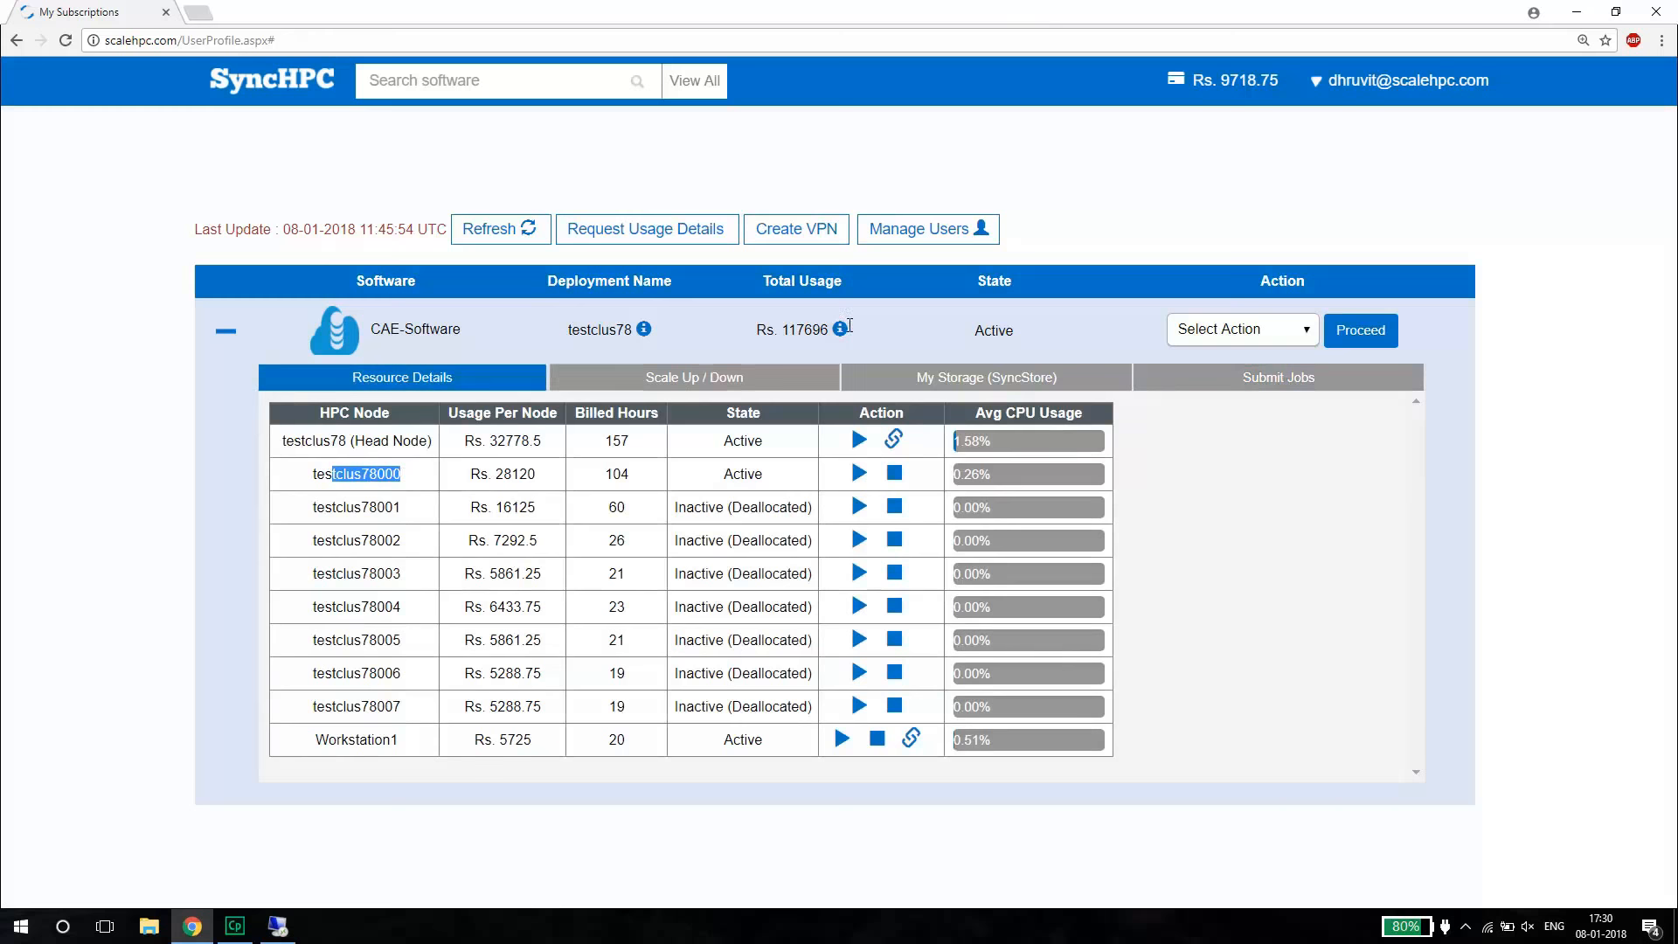
{"action": "left_click", "coordinate": [1224, 378]}
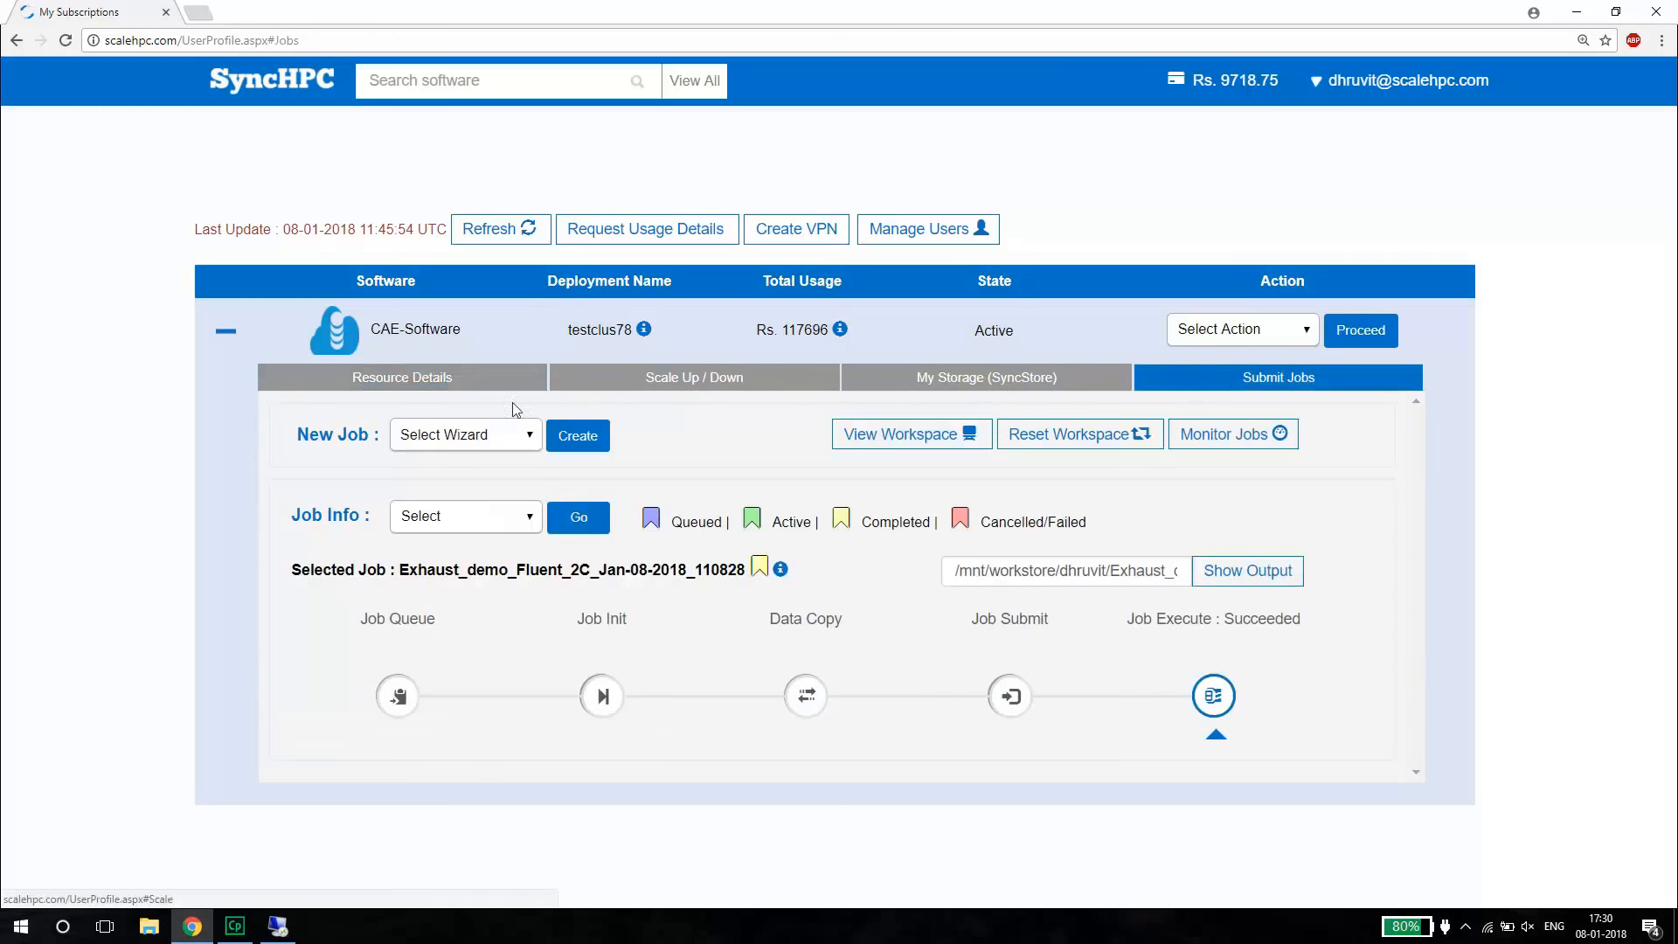
{"action": "left_click", "coordinate": [499, 432]}
{"action": "left_click", "coordinate": [423, 495]}
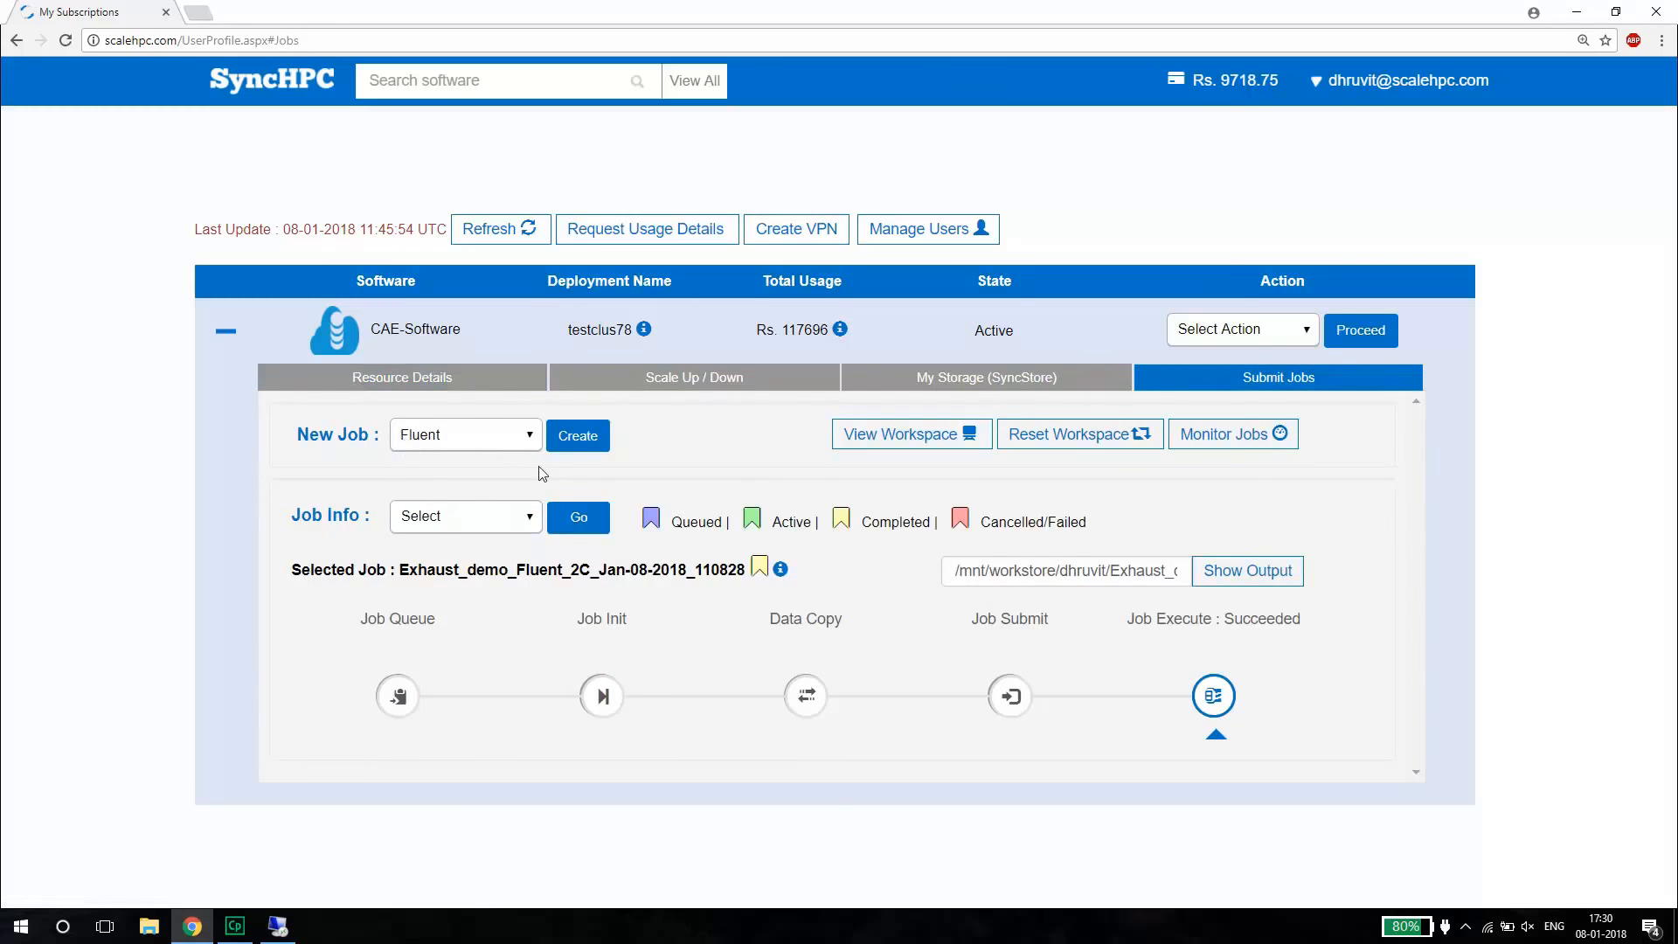
{"action": "left_click", "coordinate": [566, 446]}
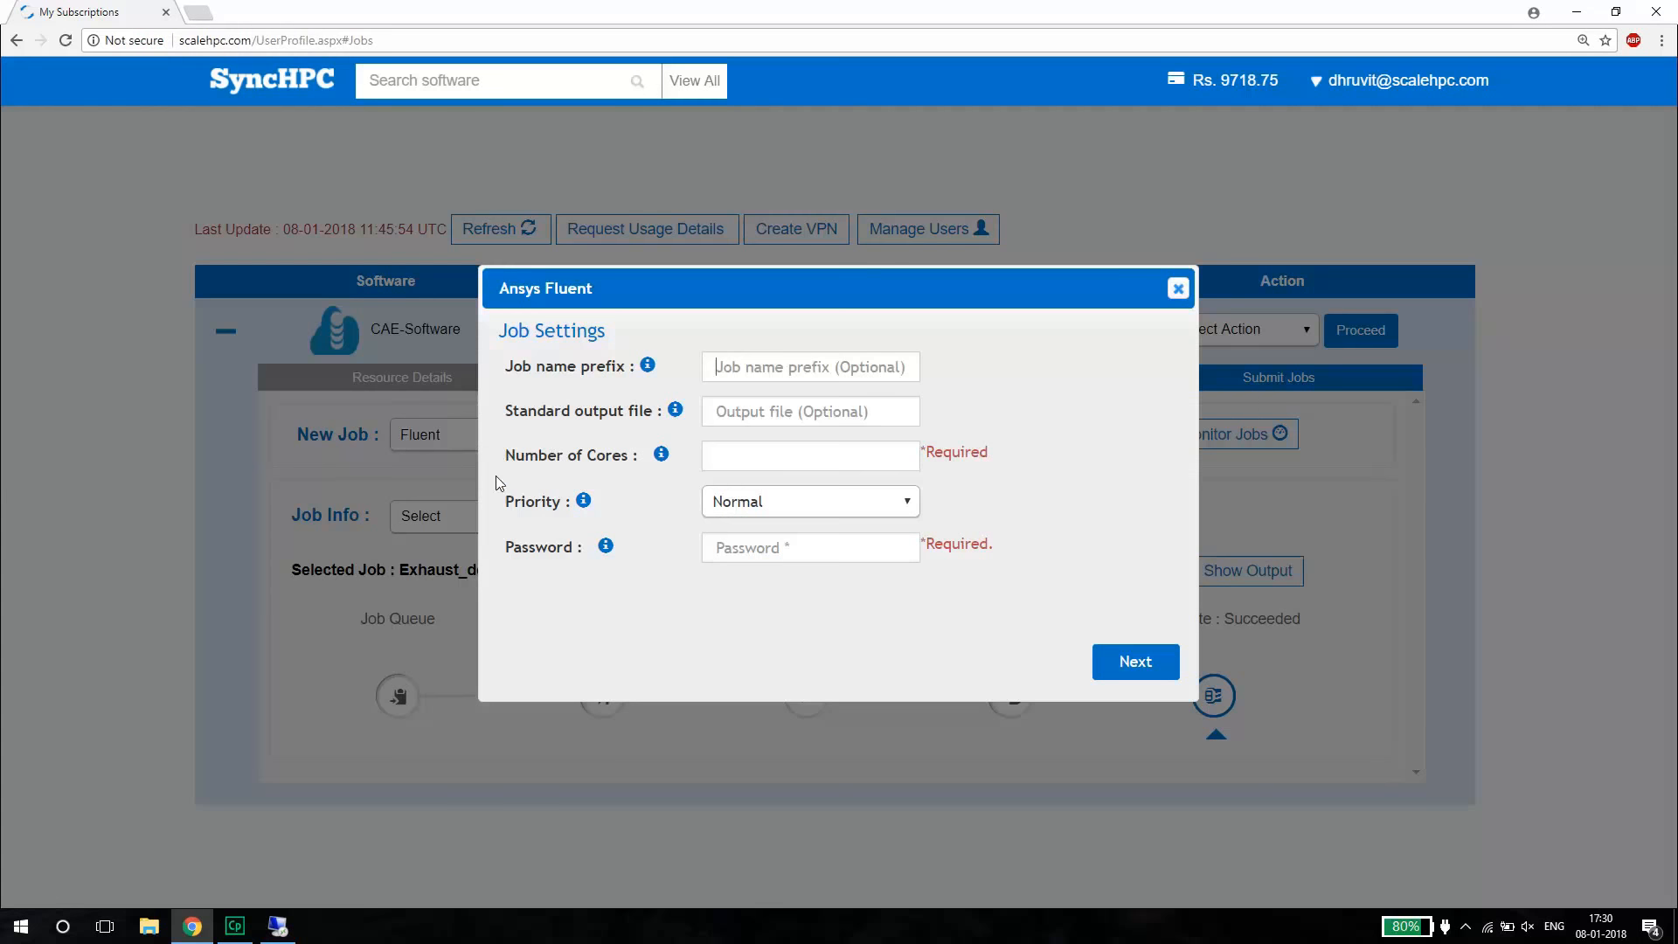
Set the job name prefix to demo and the number of cores to 2, enter the account password, and proceed to the file settings.
{"action": "left_click", "coordinate": [804, 357]}
{"action": "type", "text": "dem"}
{"action": "left_click", "coordinate": [707, 455]}
{"action": "type", "text": "128"}
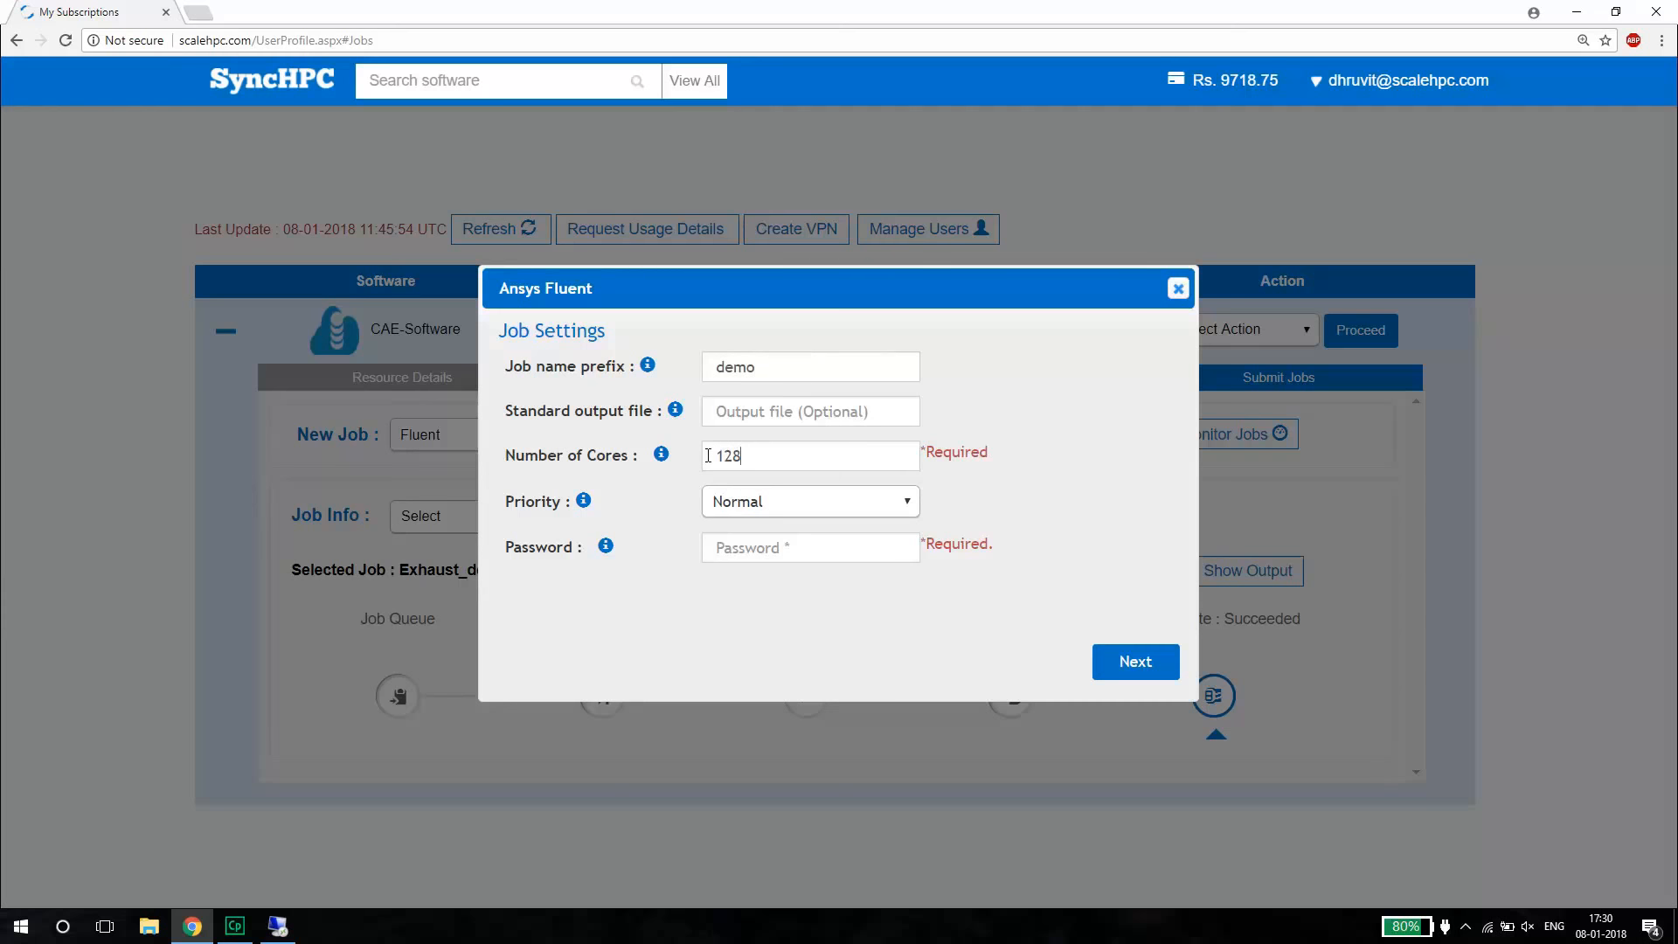
{"action": "key", "text": "BackSpace"}
{"action": "key", "text": "BackSpace"}
{"action": "type", "text": "2"}
{"action": "left_click", "coordinate": [750, 556]}
{"action": "type", "text": "•••••"}
{"action": "left_click", "coordinate": [1150, 666]}
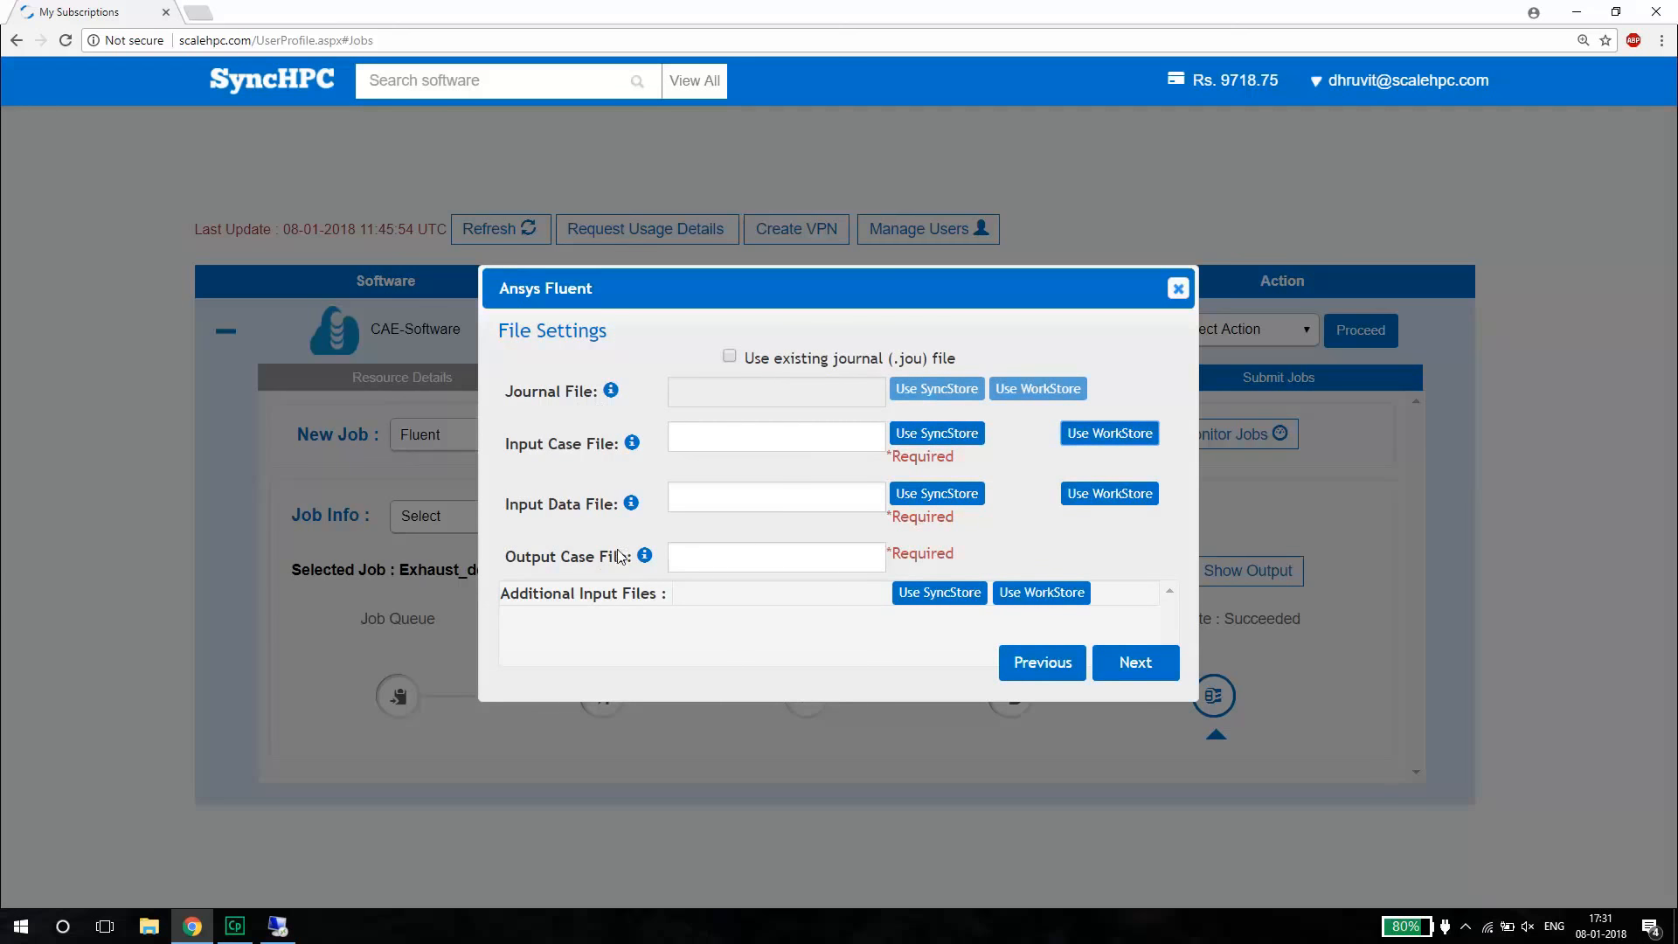
Choose demo.cas.gz from the WorkStore's demo folder as the input case file.
{"action": "left_click", "coordinate": [1097, 437]}
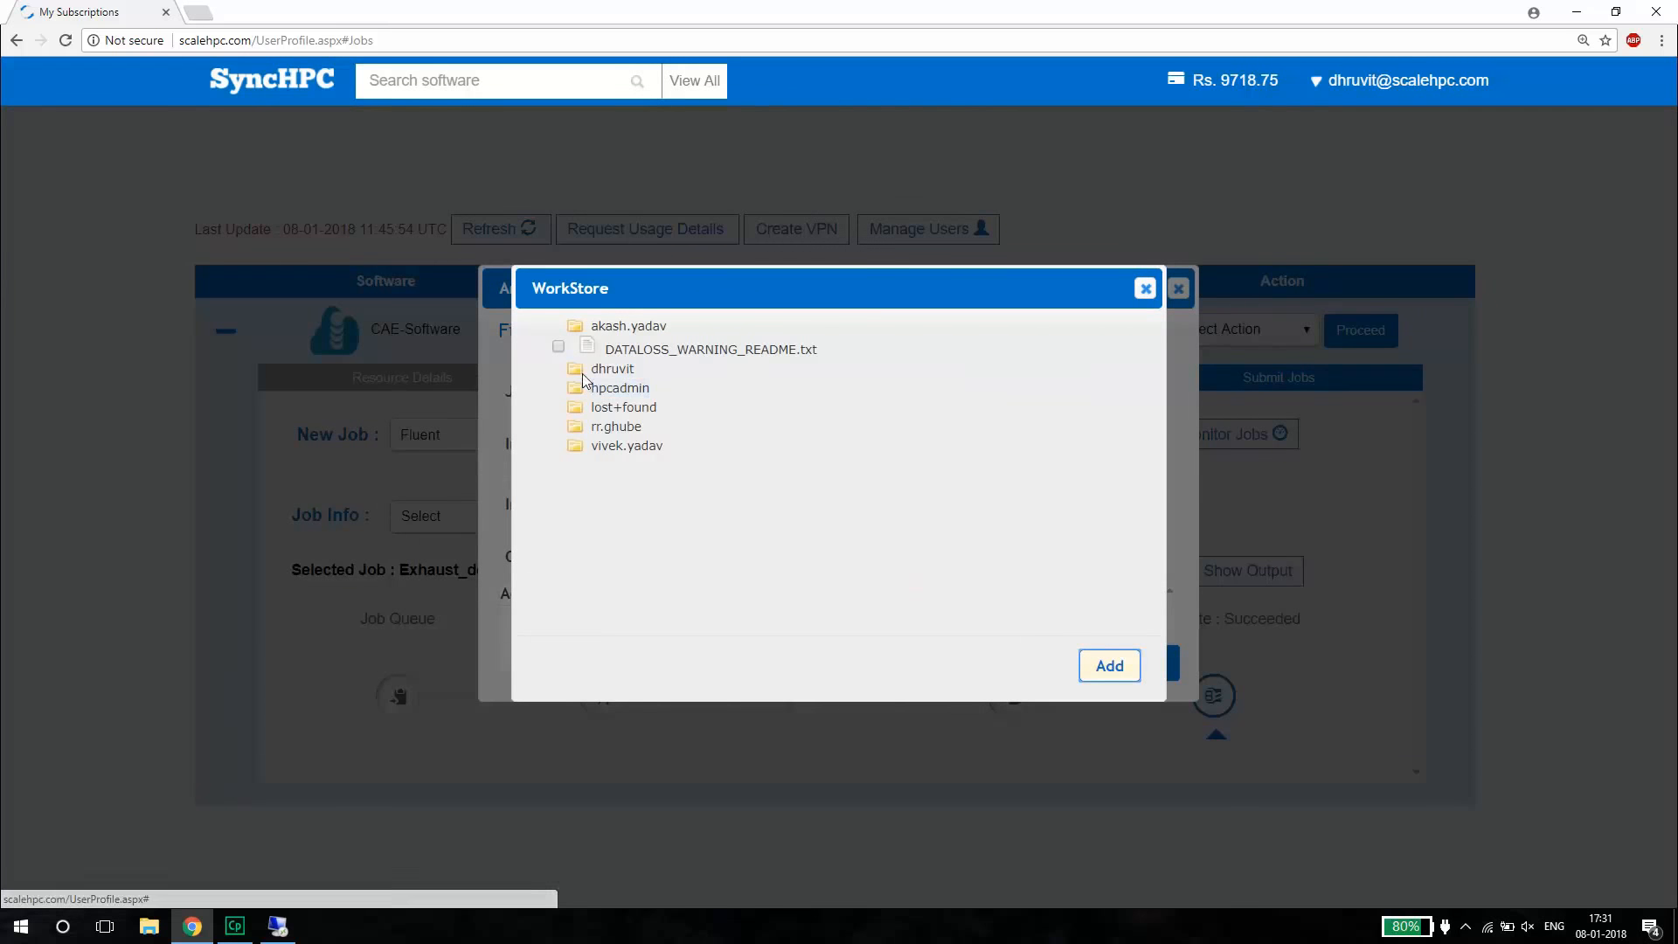
{"action": "left_click", "coordinate": [605, 371]}
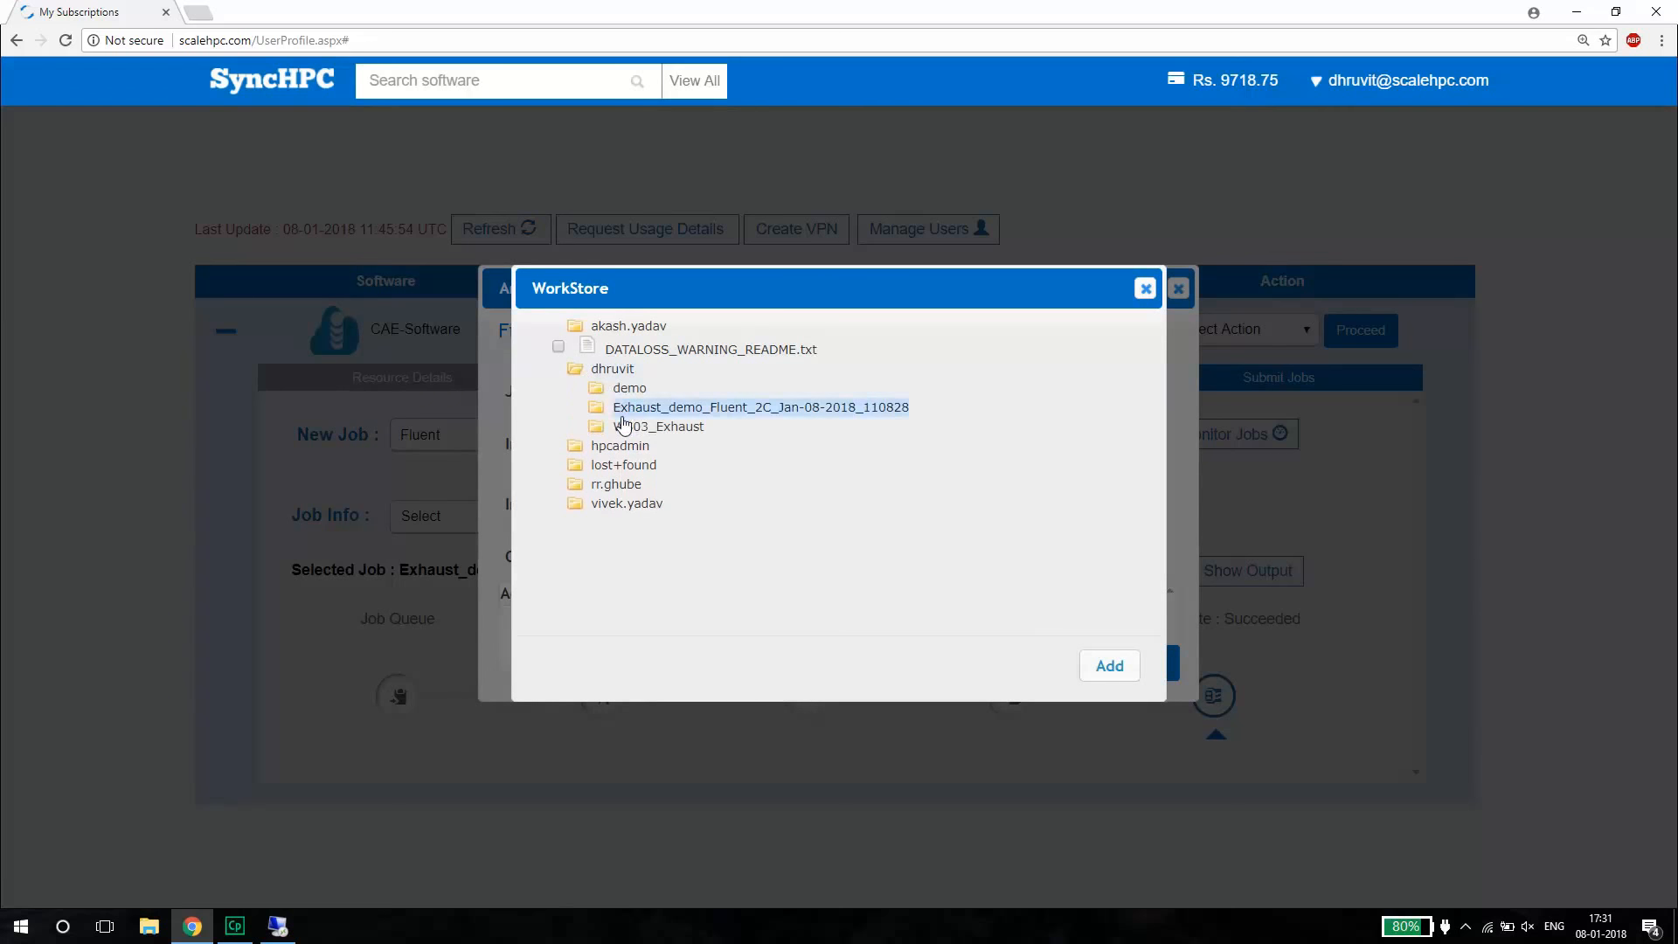
{"action": "left_click", "coordinate": [623, 390]}
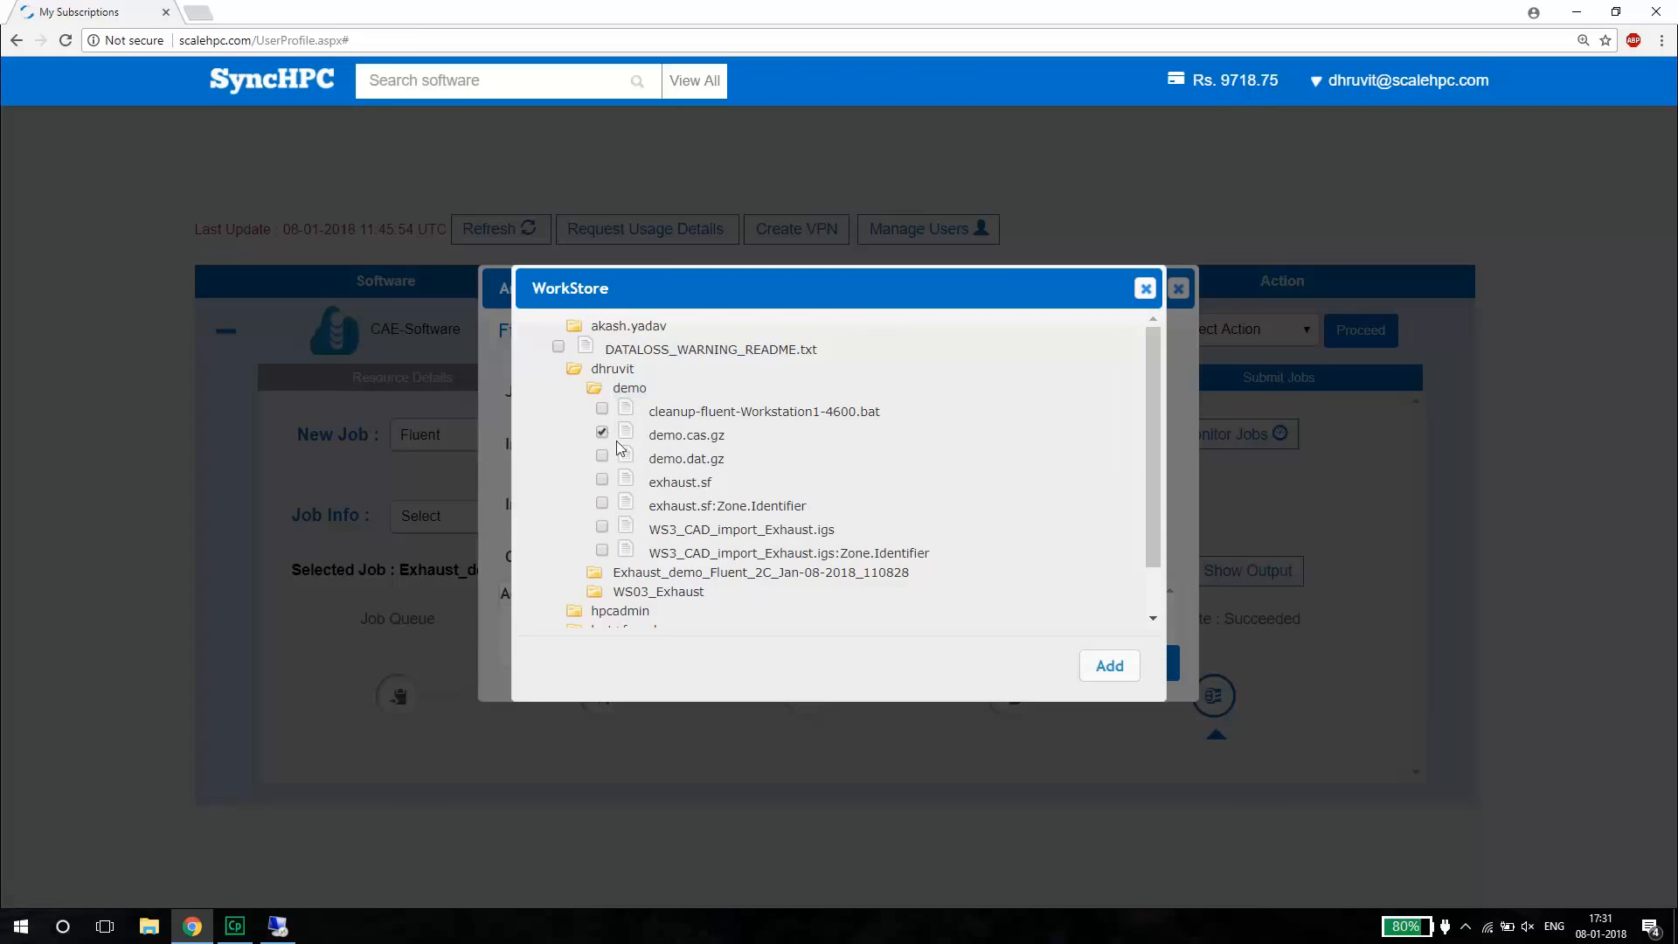
{"action": "left_click", "coordinate": [1108, 667]}
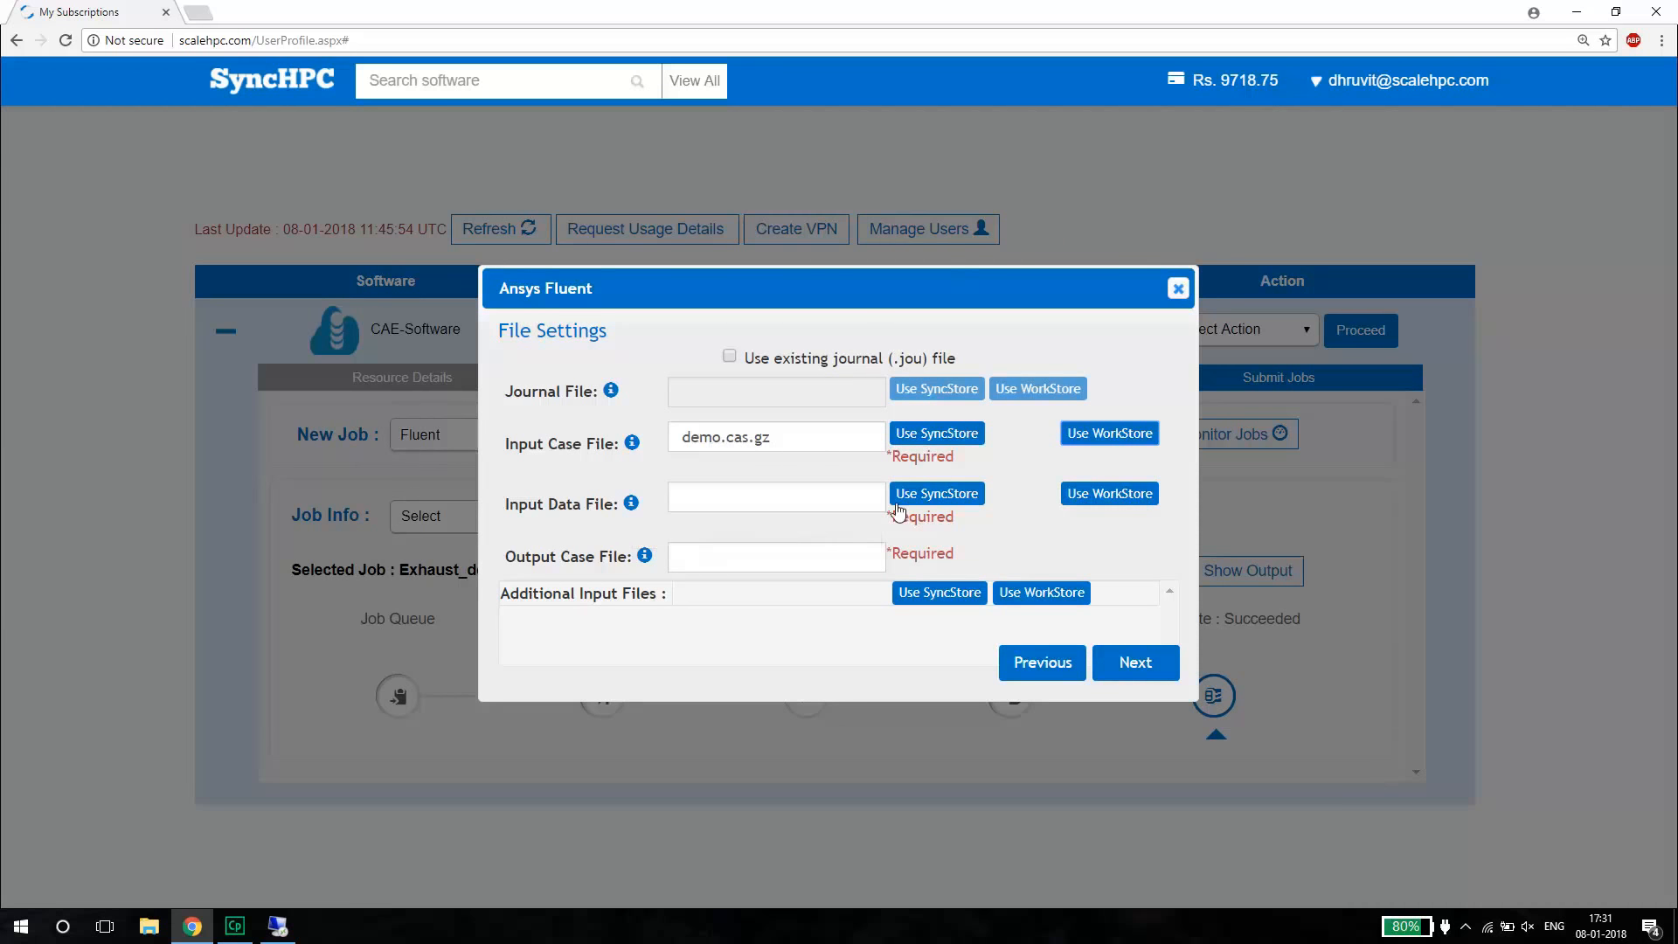
Choose demo.dat.gz from the WorkStore as the input data file and name the output case file out.cas.gz.
{"action": "left_click", "coordinate": [1105, 495]}
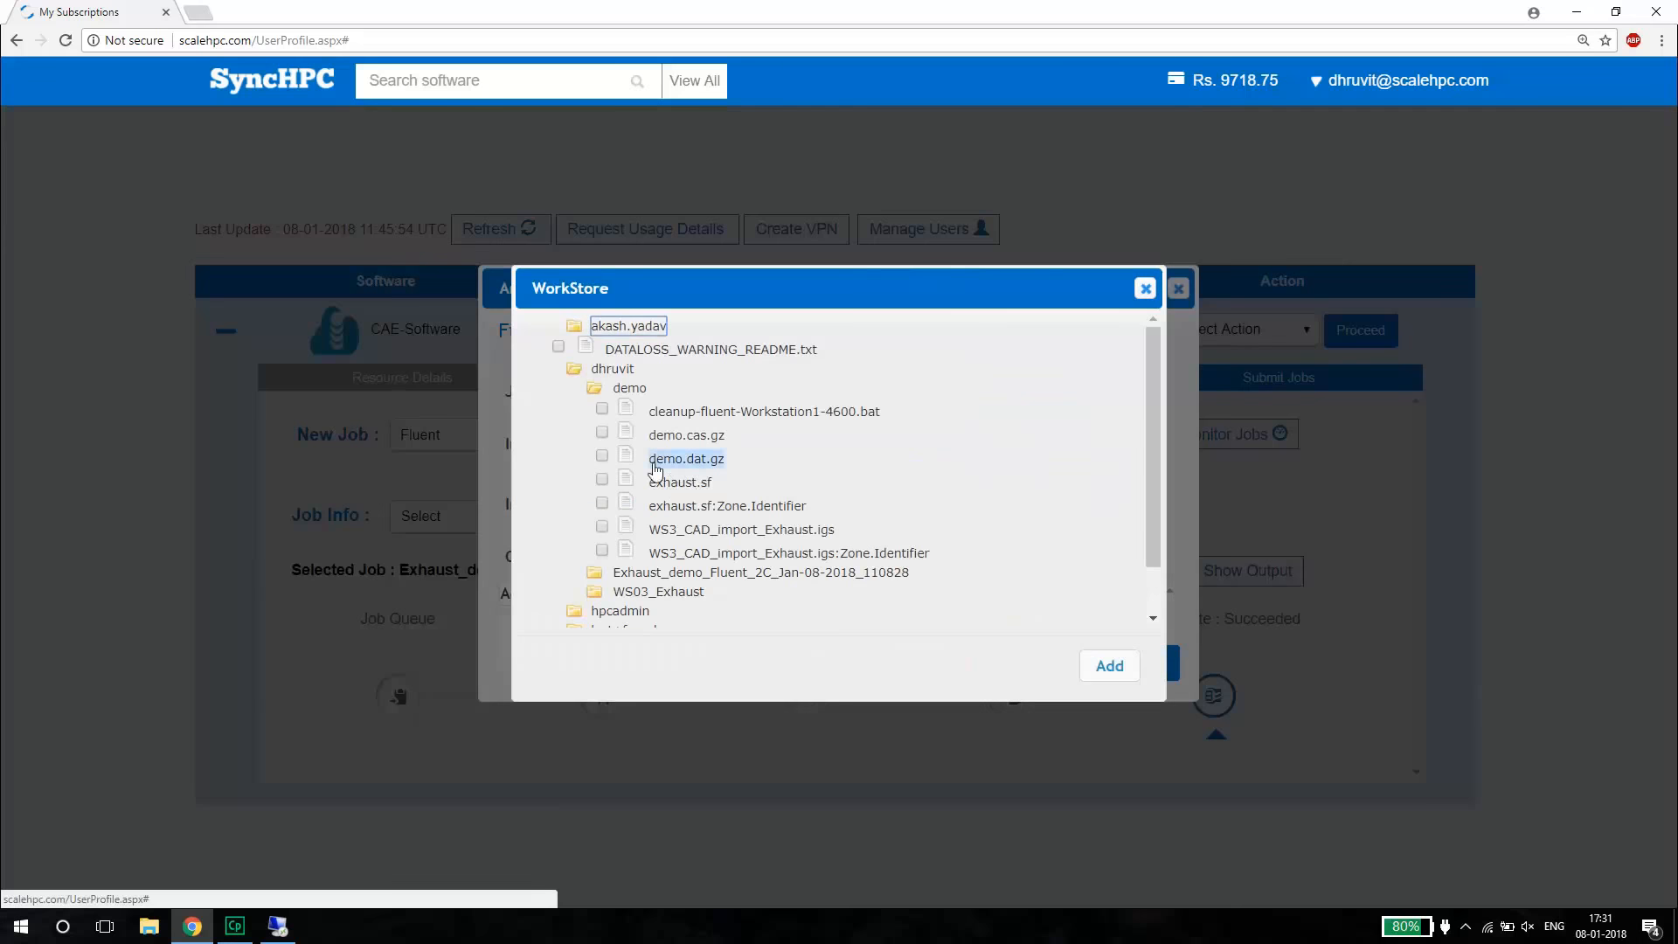
{"action": "left_click", "coordinate": [602, 456]}
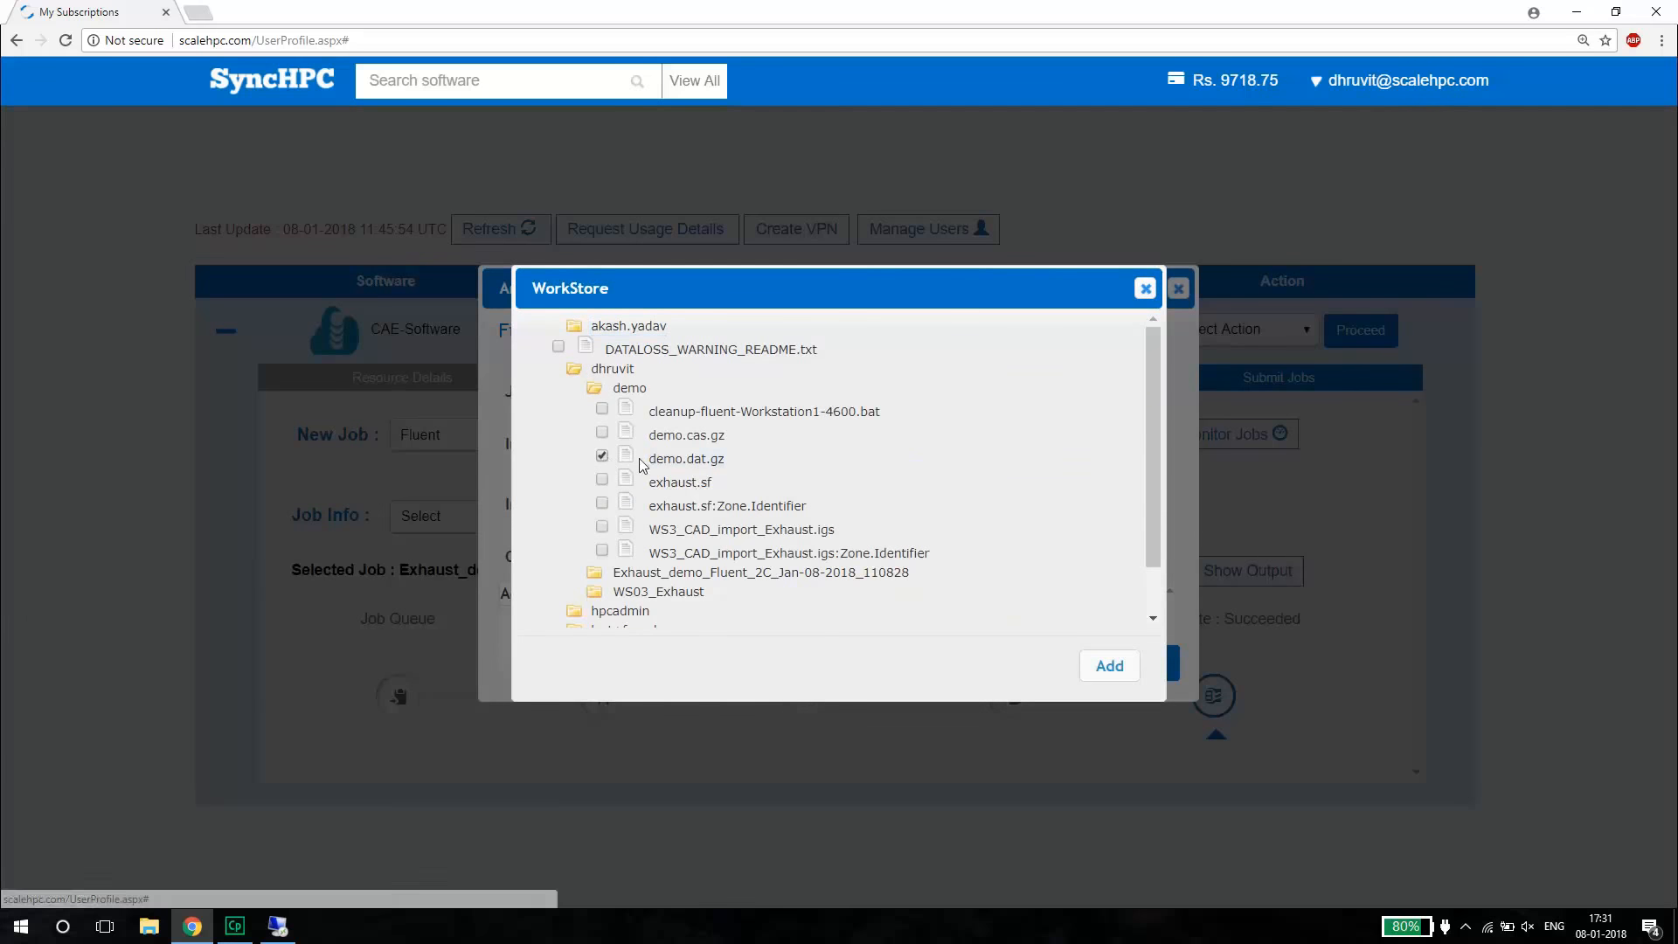
{"action": "left_click", "coordinate": [1108, 665]}
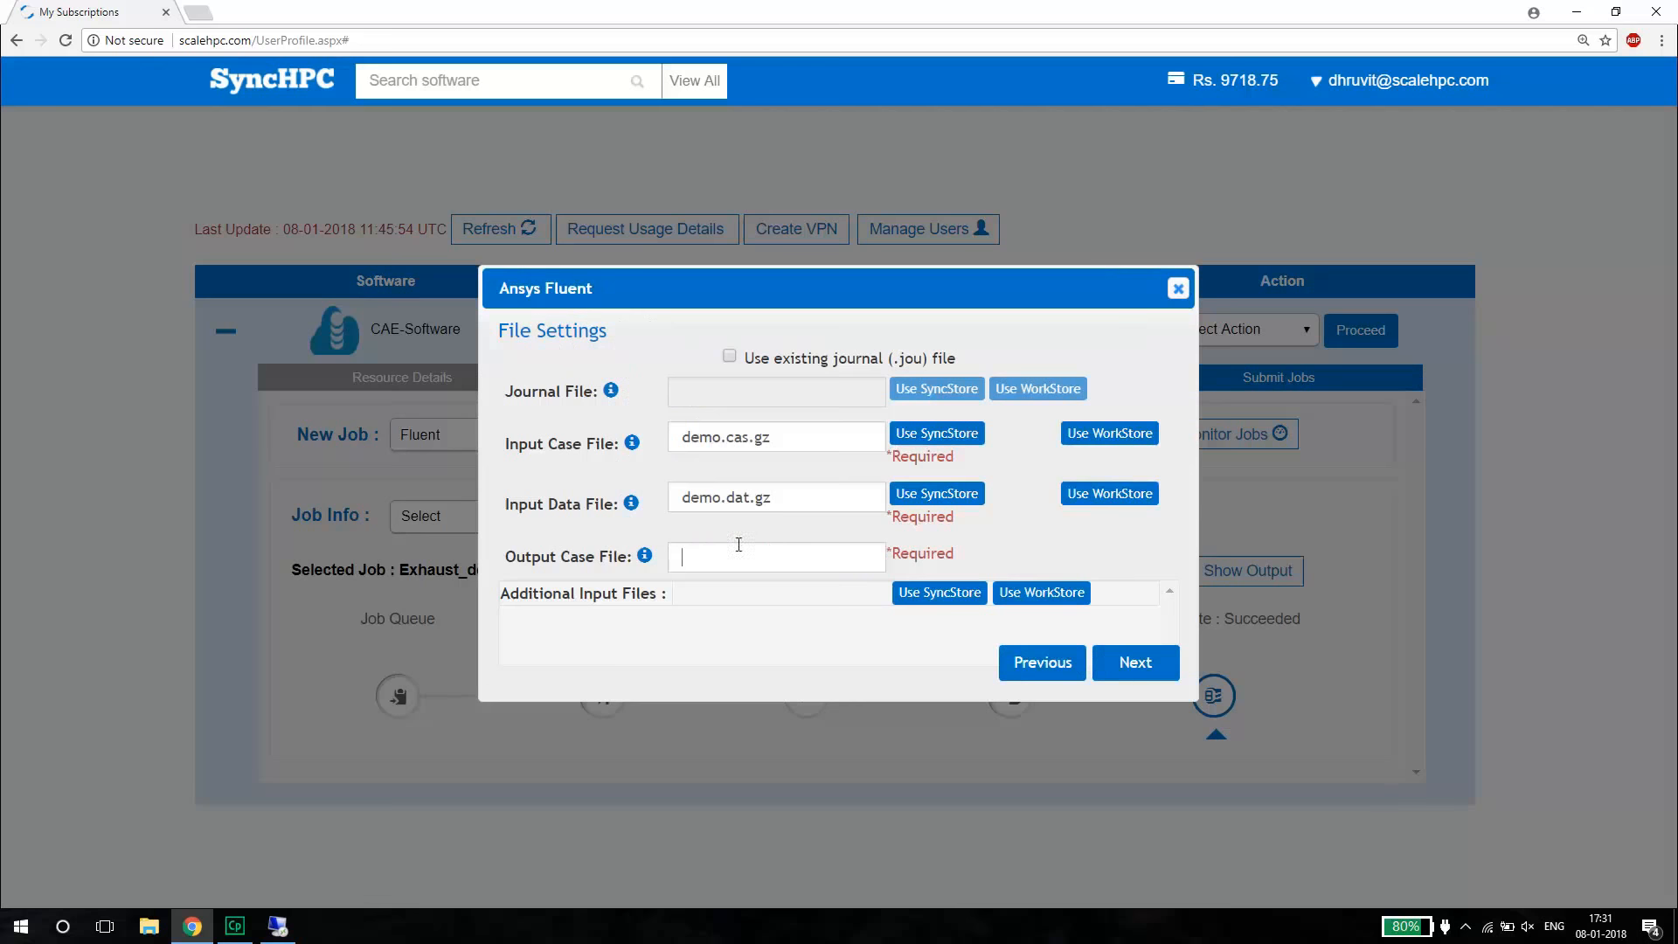
{"action": "left_click", "coordinate": [694, 567]}
{"action": "type", "text": "out.cas.gz"}
{"action": "left_click", "coordinate": [1126, 664]}
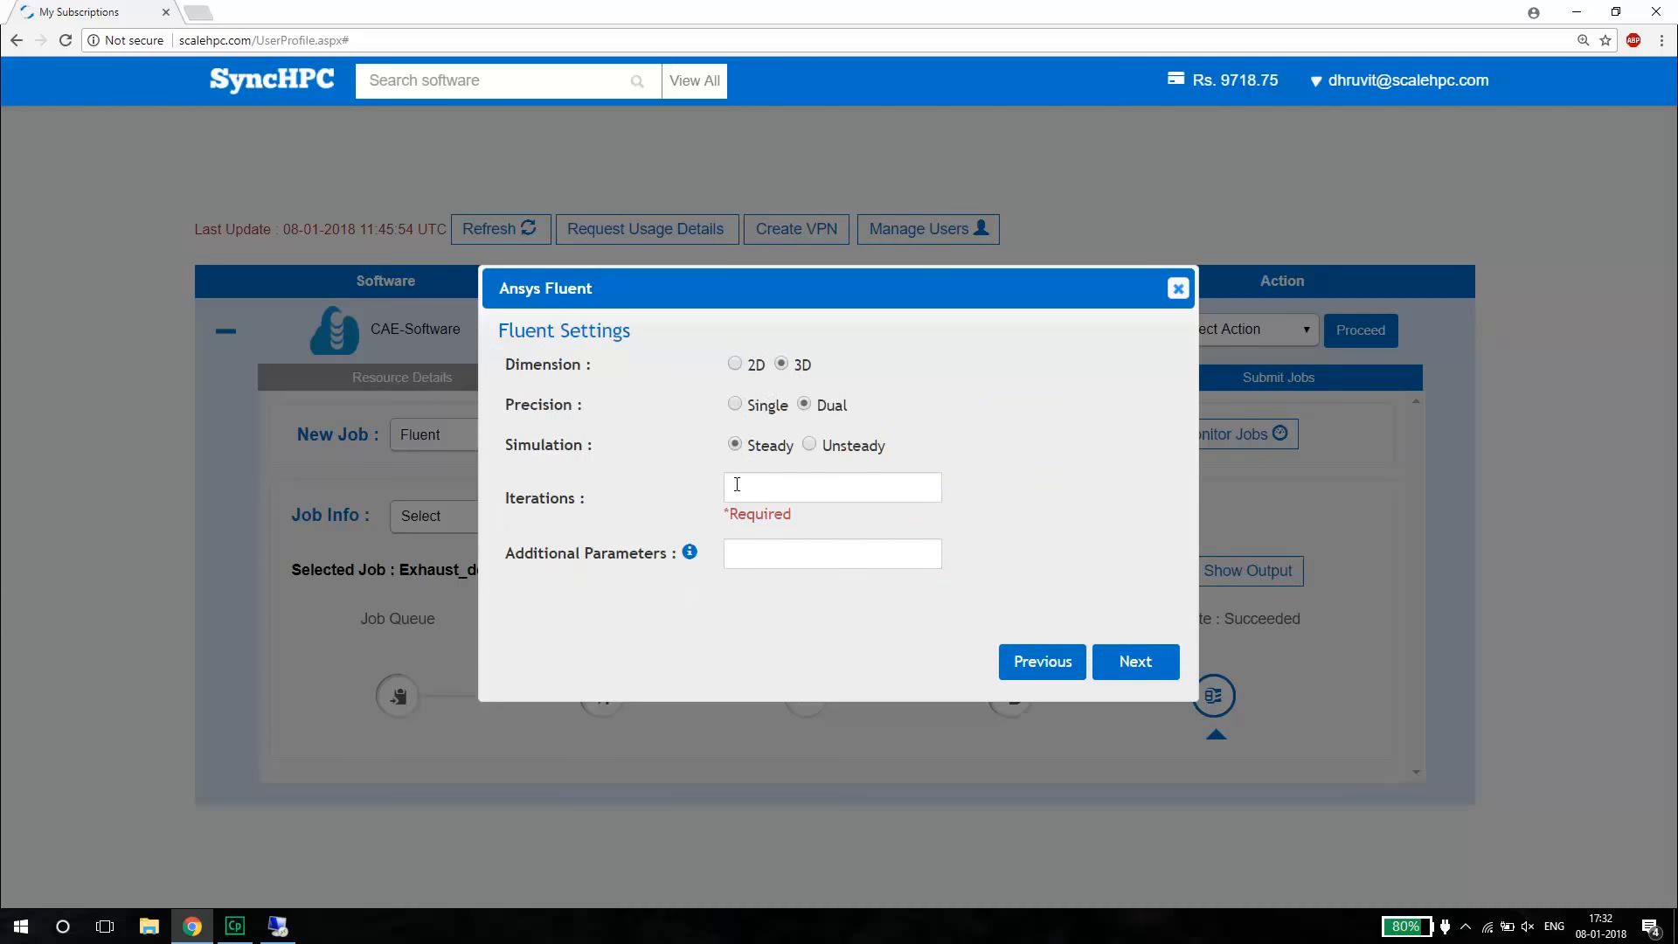
Set the run to 500 iterations and submit the job with copying of output data to Syncstore turned off.
{"action": "type", "text": "500"}
{"action": "left_click", "coordinate": [1115, 662]}
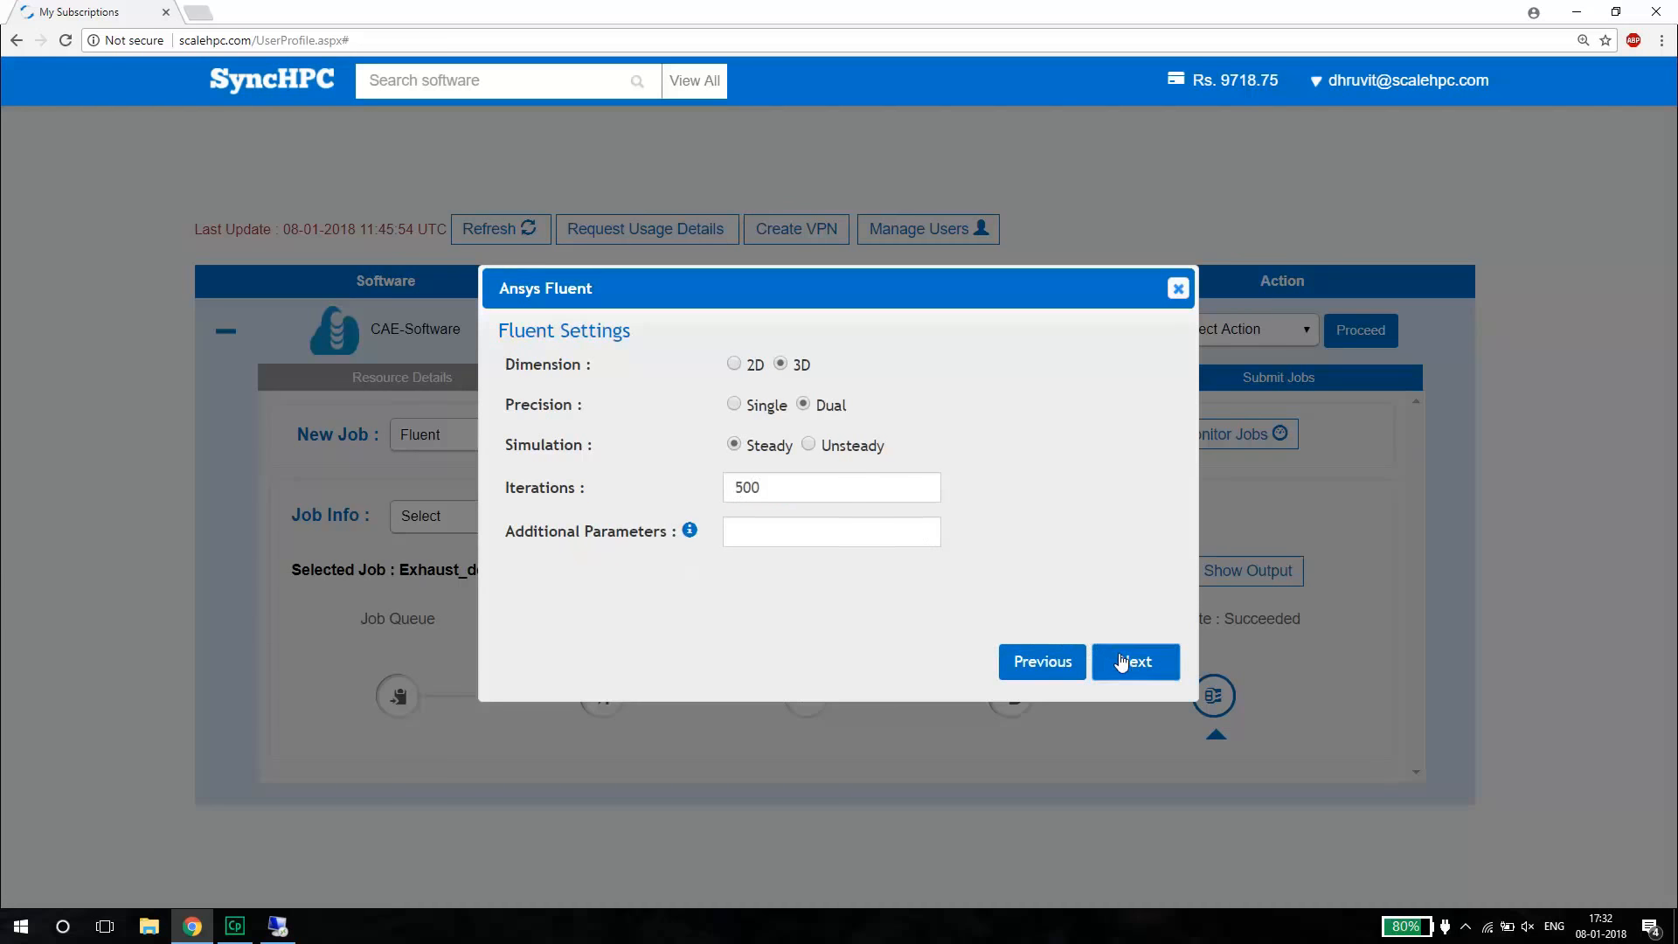
{"action": "scroll", "coordinate": [804, 381], "scroll_direction": "down", "scroll_amount": 3}
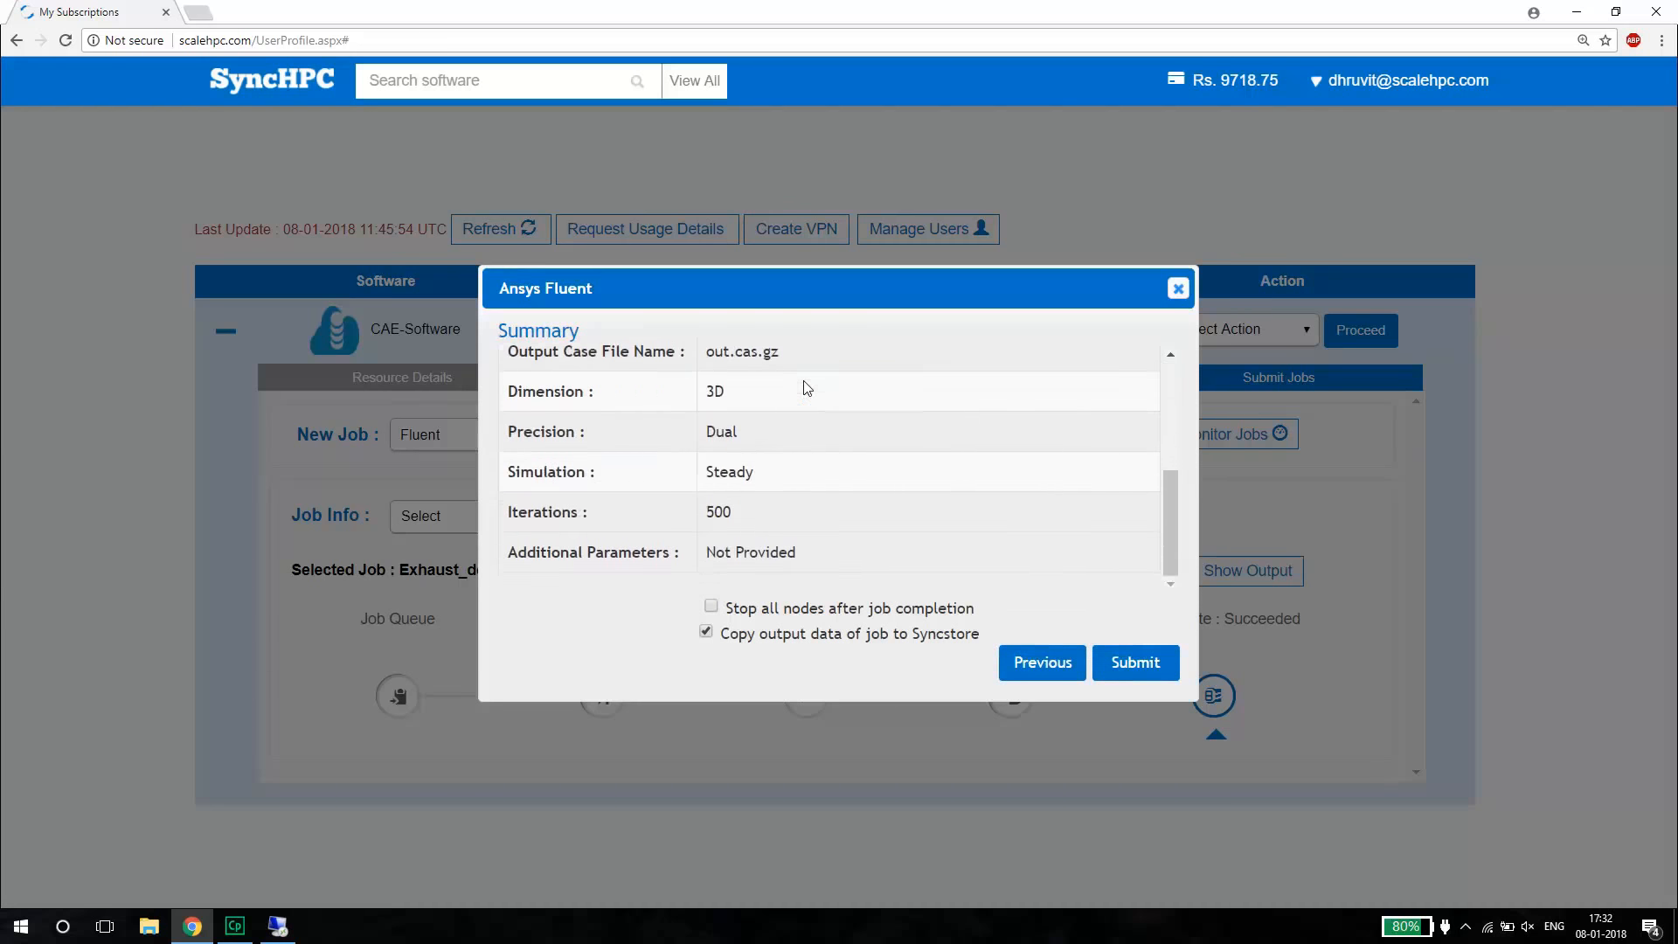
{"action": "scroll", "coordinate": [804, 381], "scroll_direction": "up", "scroll_amount": 3}
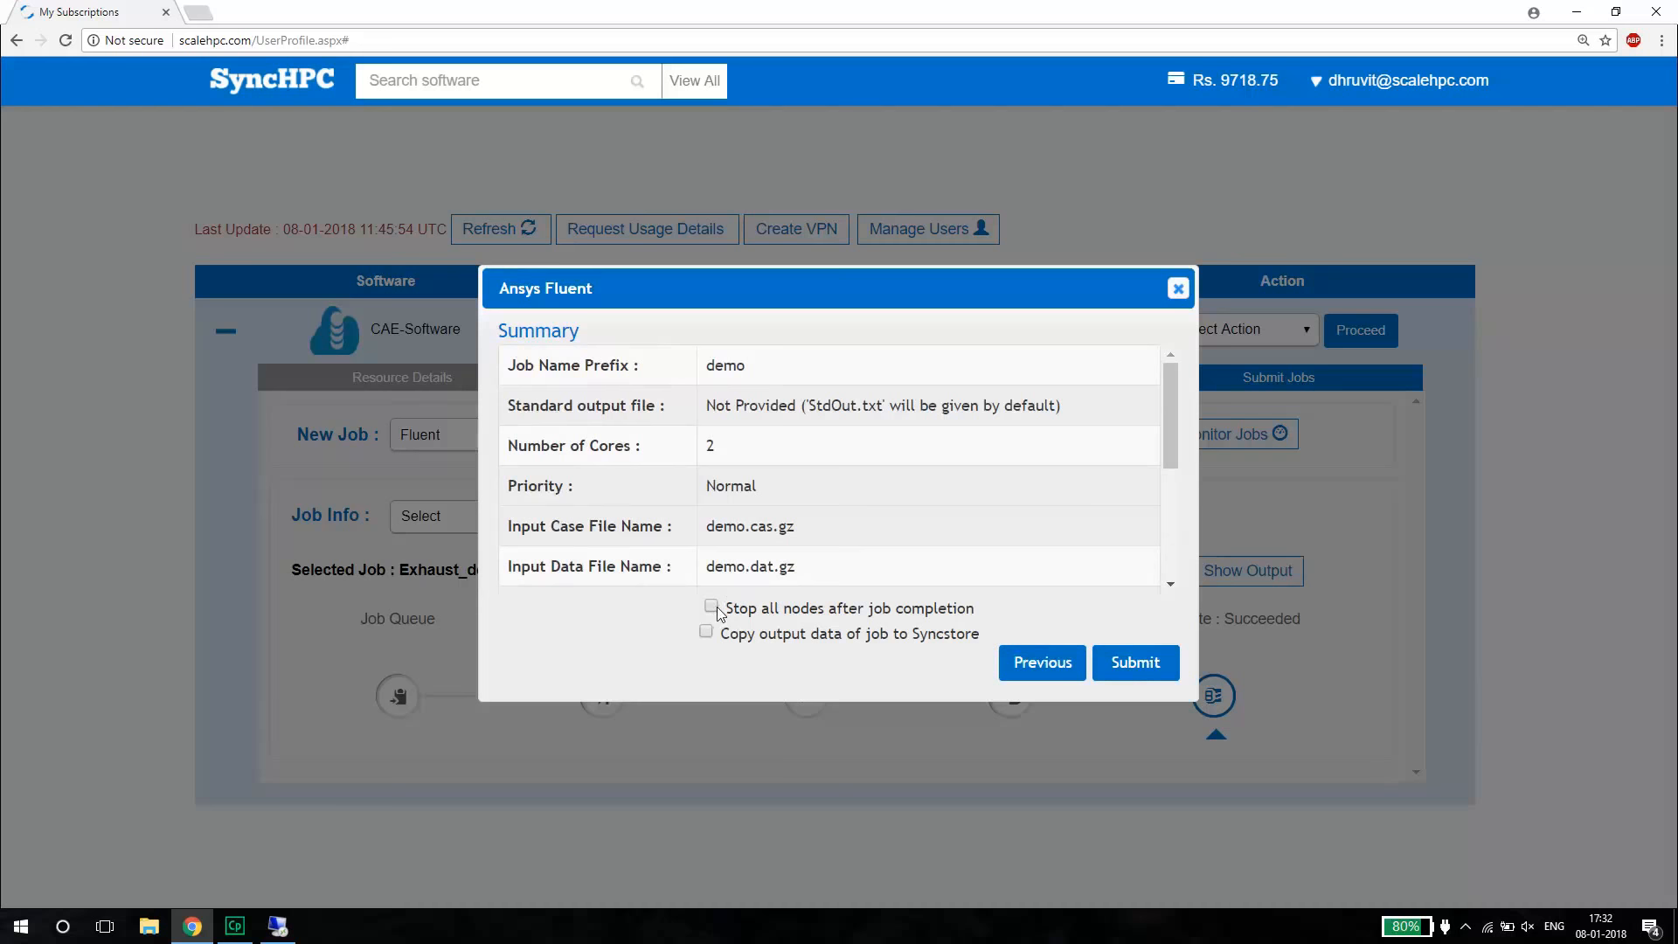
{"action": "left_click", "coordinate": [1148, 666]}
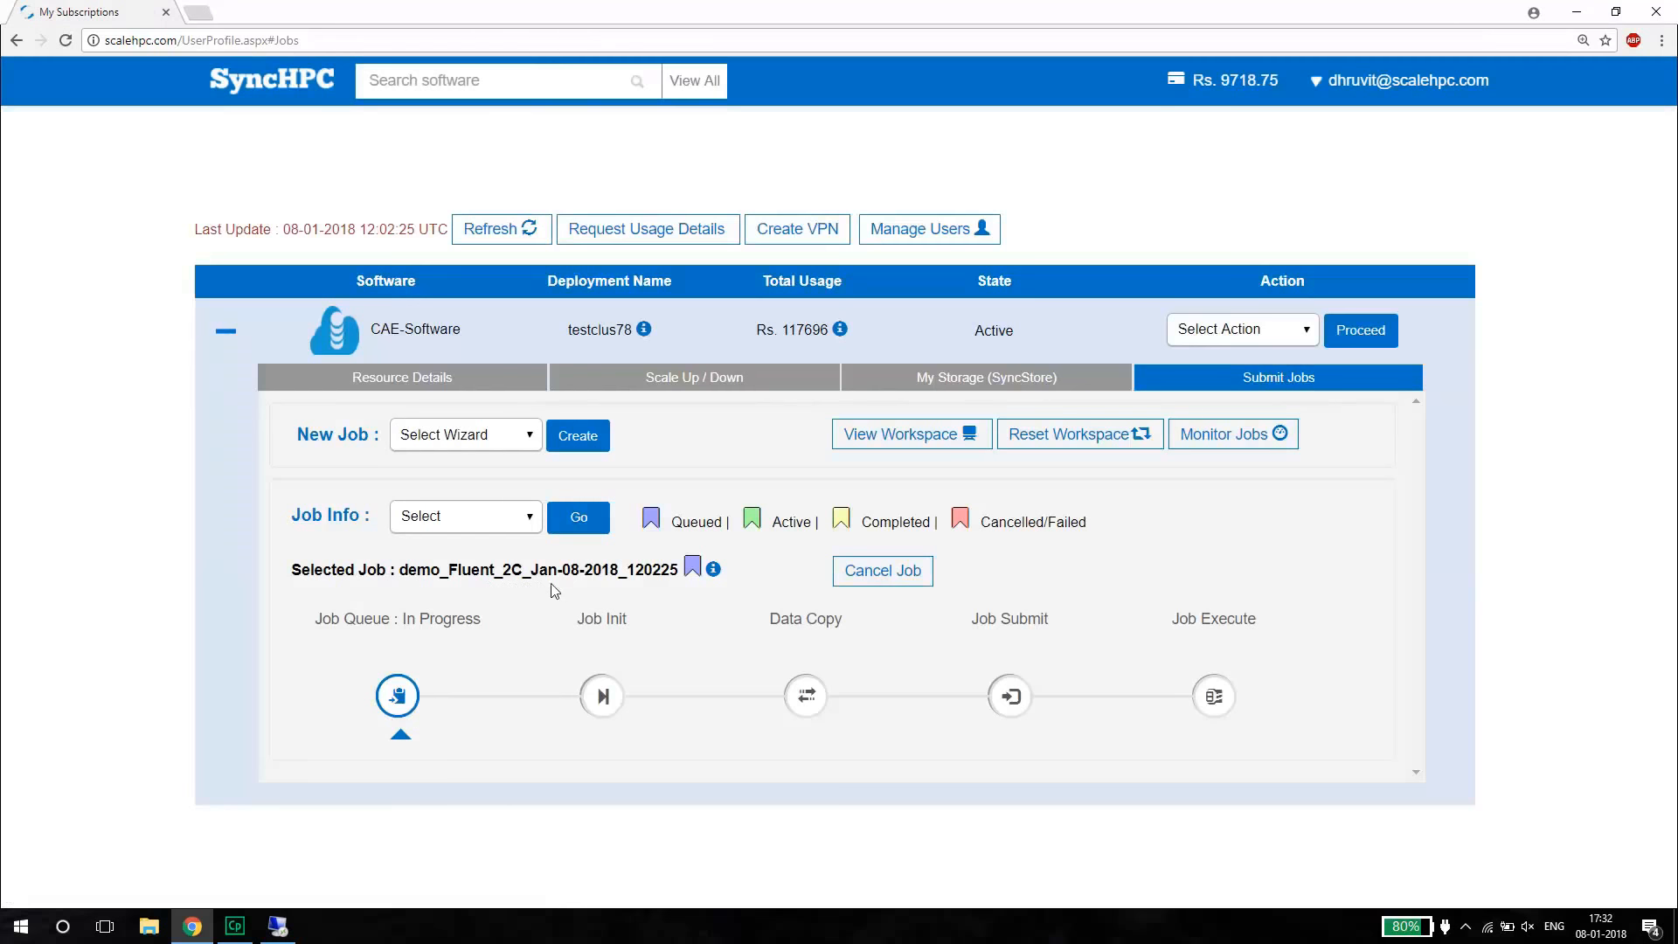
Refresh the submitted job's status several times to follow its progress through the stages.
{"action": "mouse_move", "coordinate": [712, 571]}
{"action": "left_click", "coordinate": [525, 234]}
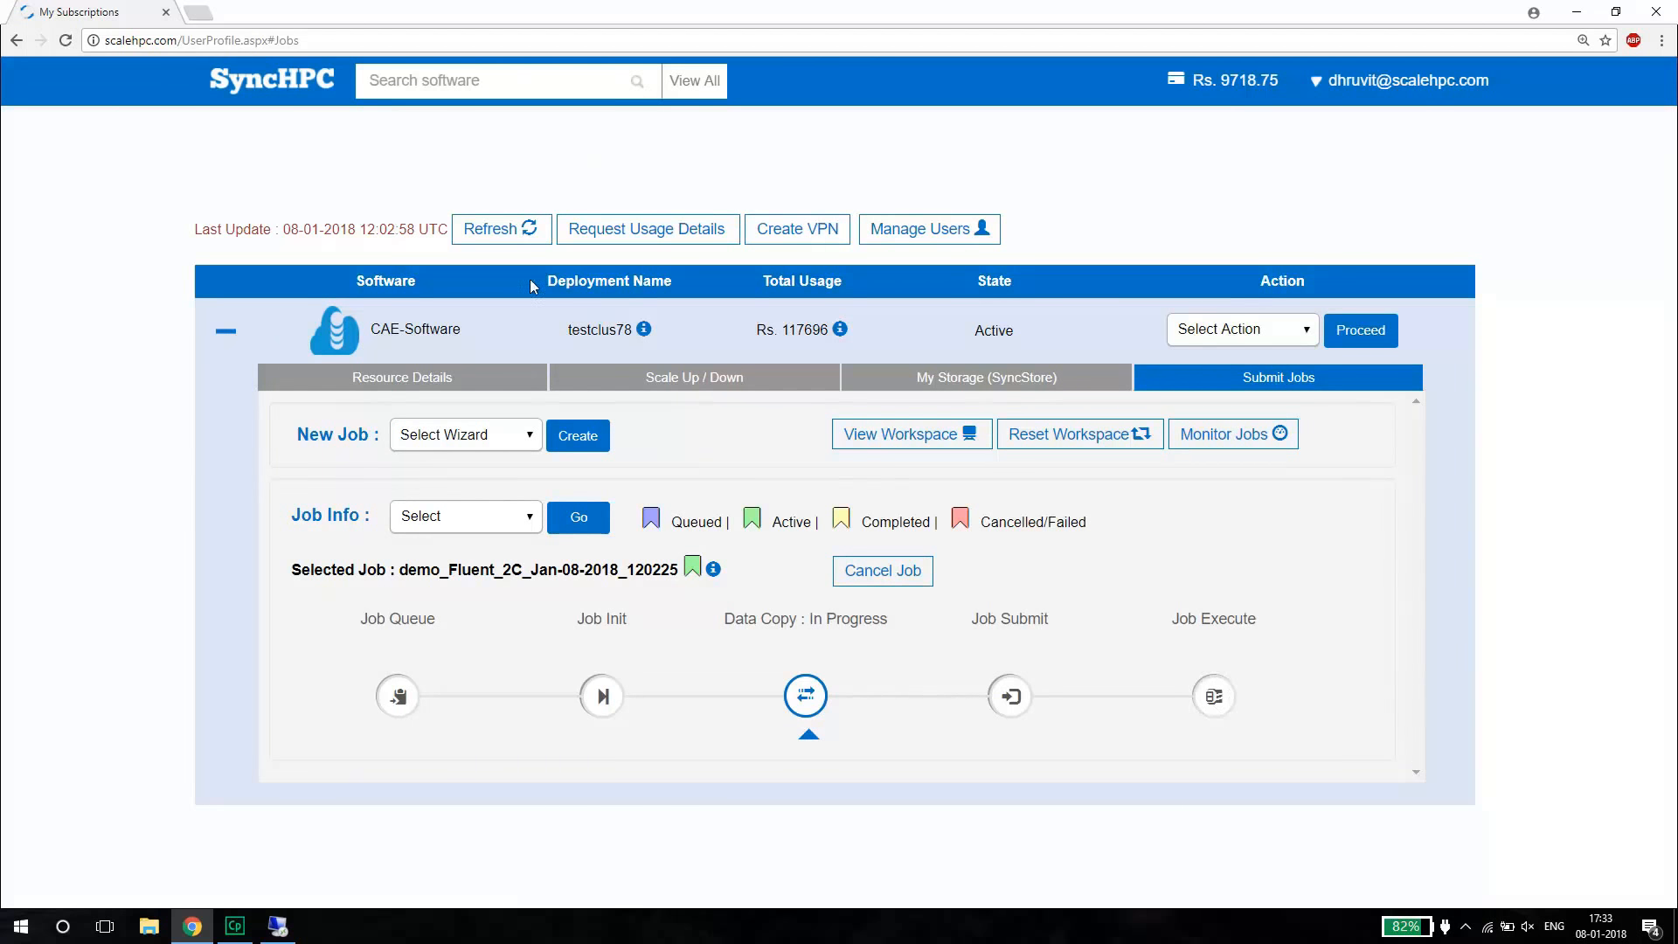
{"action": "left_click", "coordinate": [511, 232]}
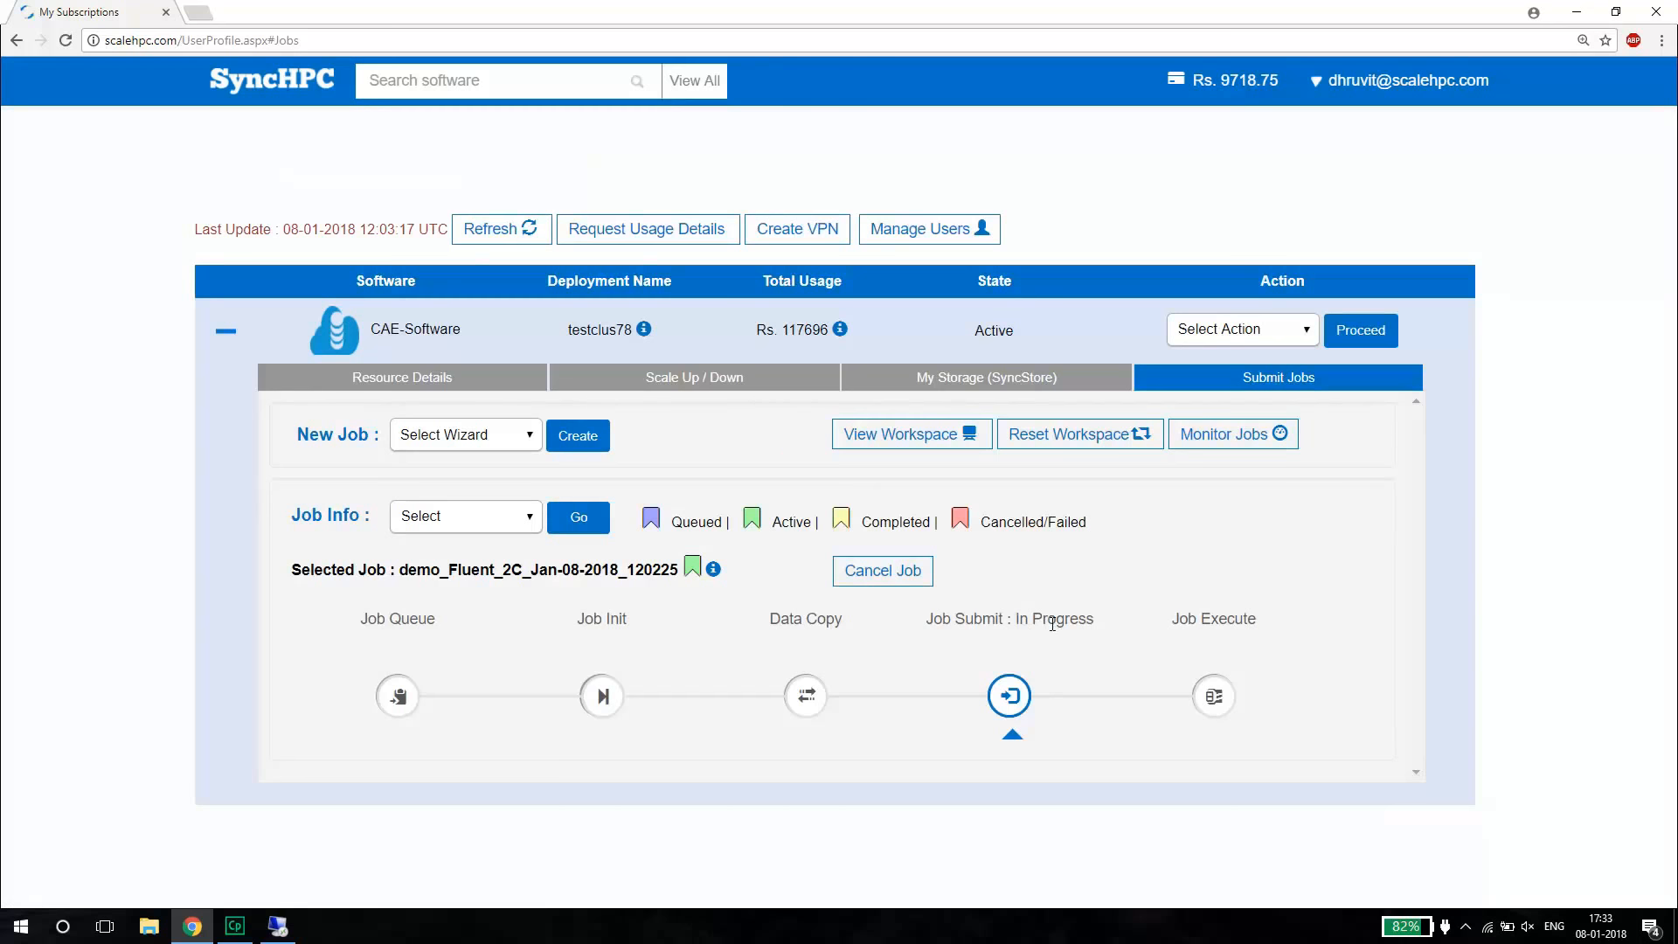
{"action": "left_click", "coordinate": [509, 225]}
{"action": "left_click", "coordinate": [523, 230]}
Switch to the remote workstation and view the files in the demo_Fluent_2C_Jan-08-2018_120225 job folder.
{"action": "left_click", "coordinate": [291, 934]}
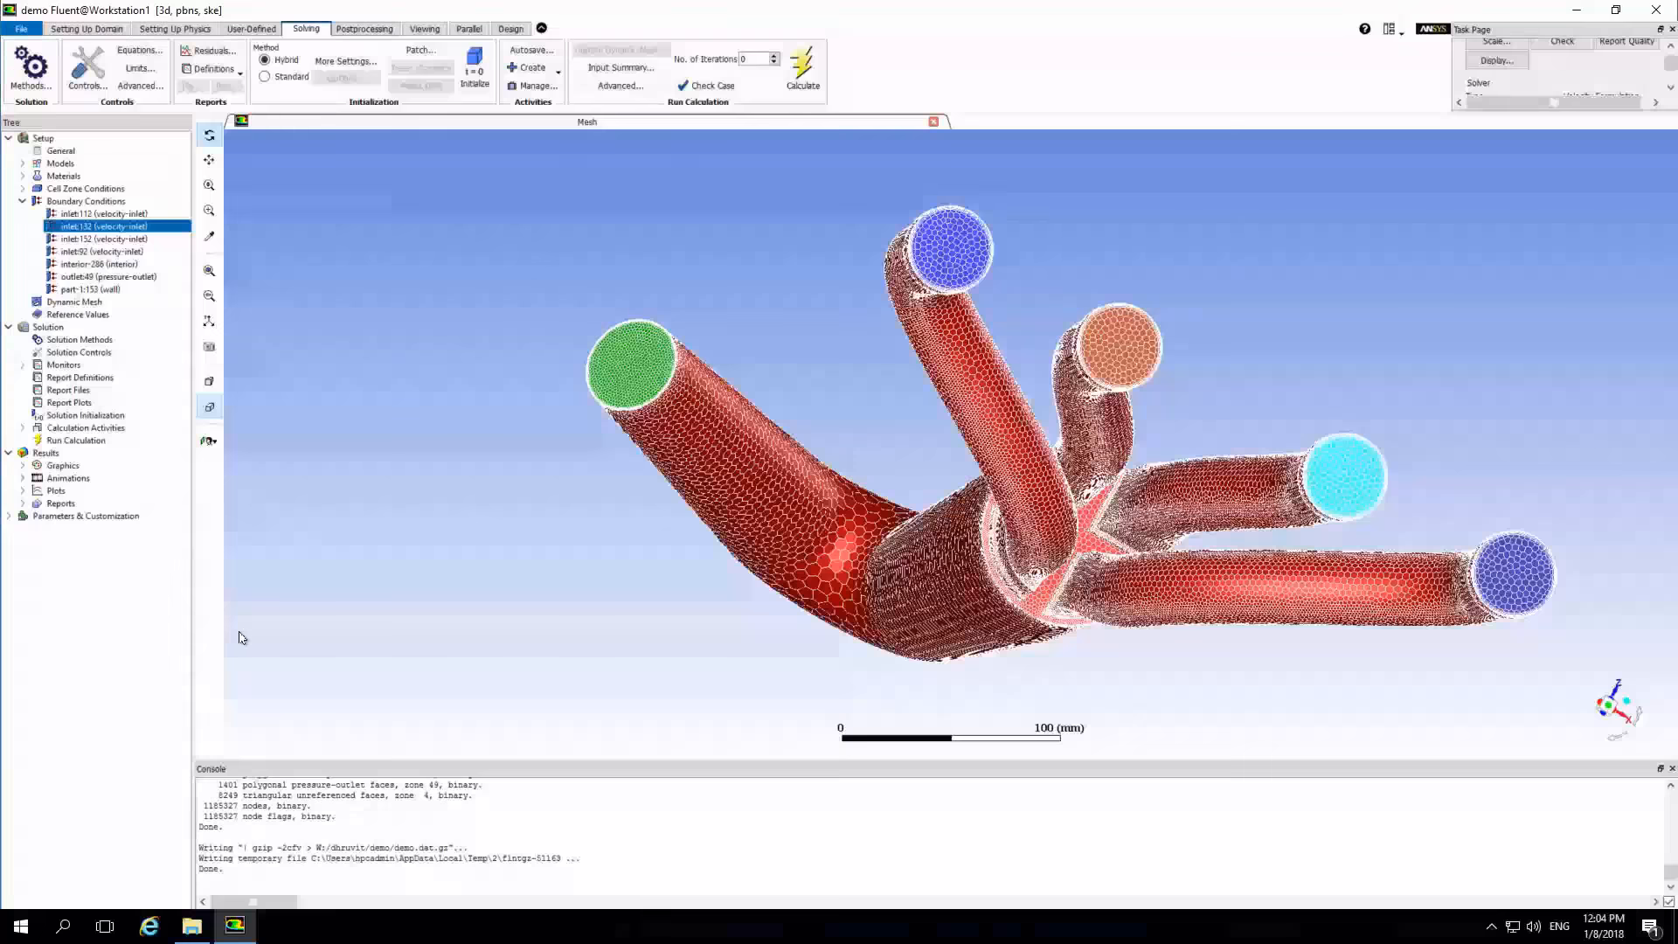
{"action": "left_click", "coordinate": [192, 926]}
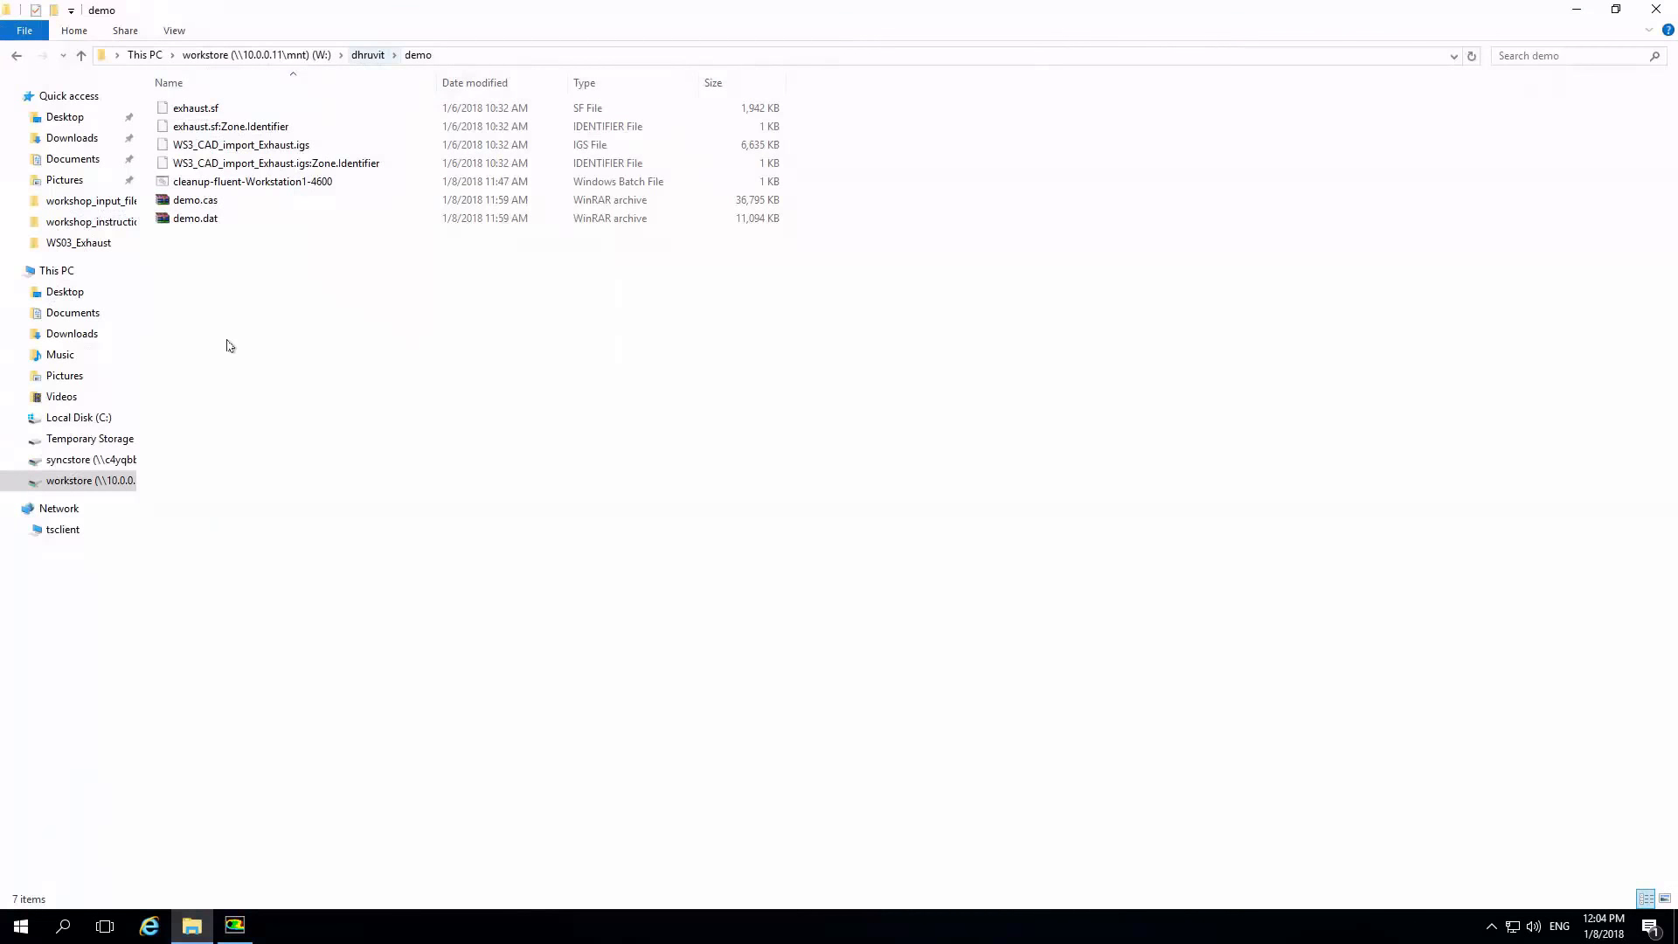
{"action": "key", "text": "alt+Up"}
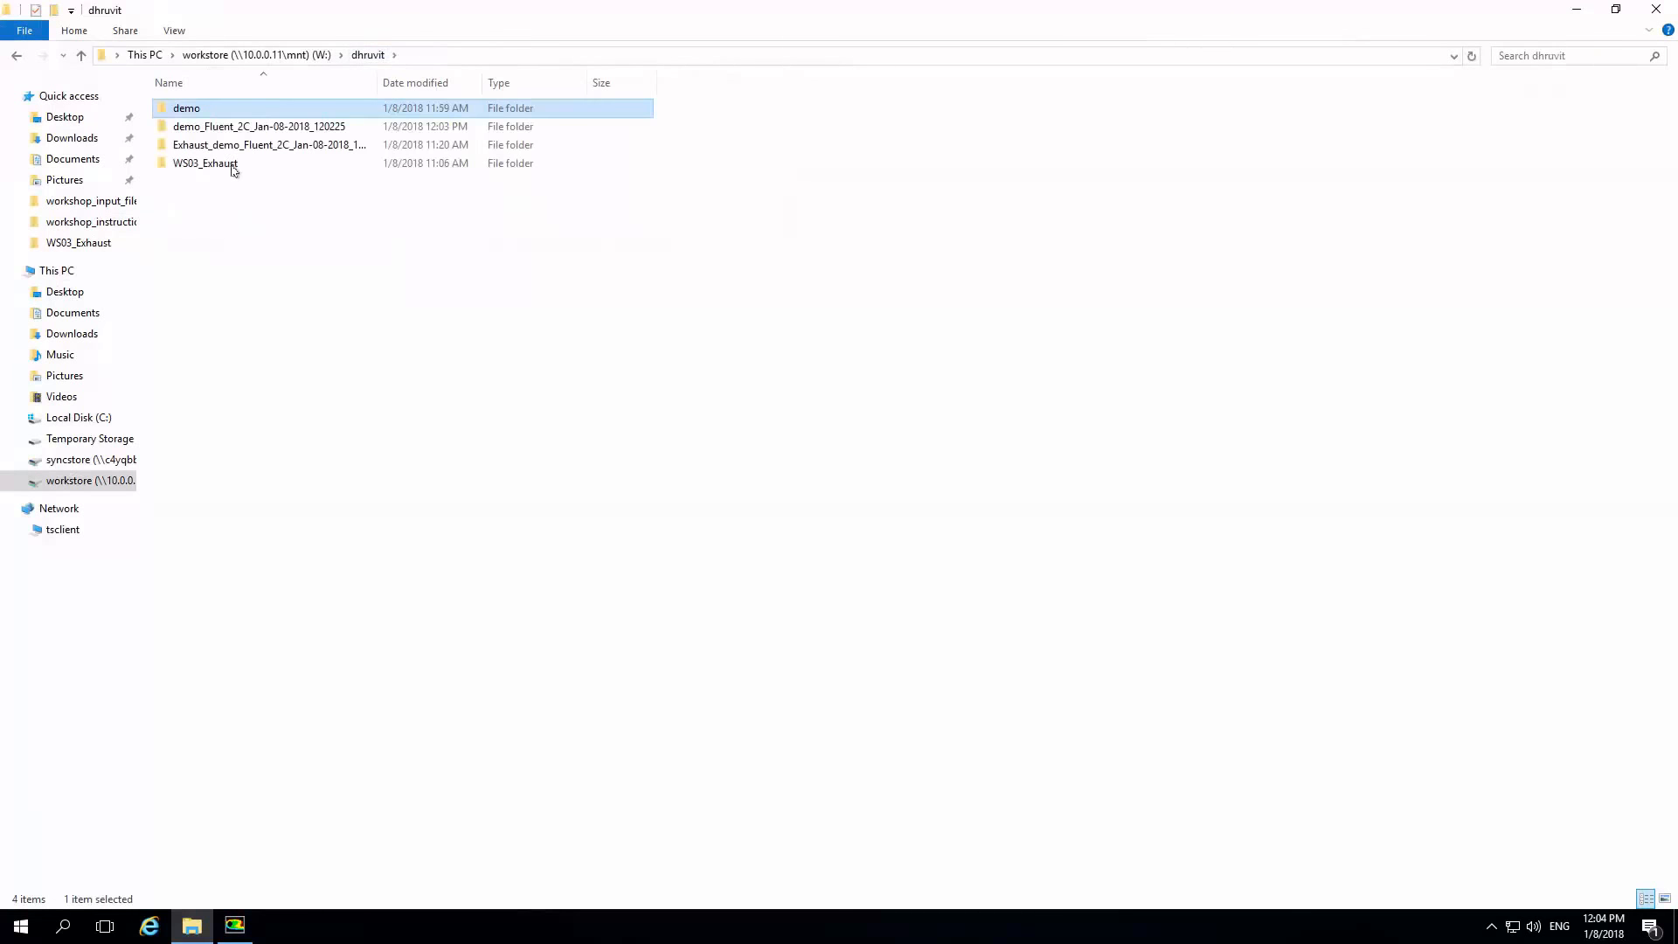
{"action": "double_click", "coordinate": [304, 129]}
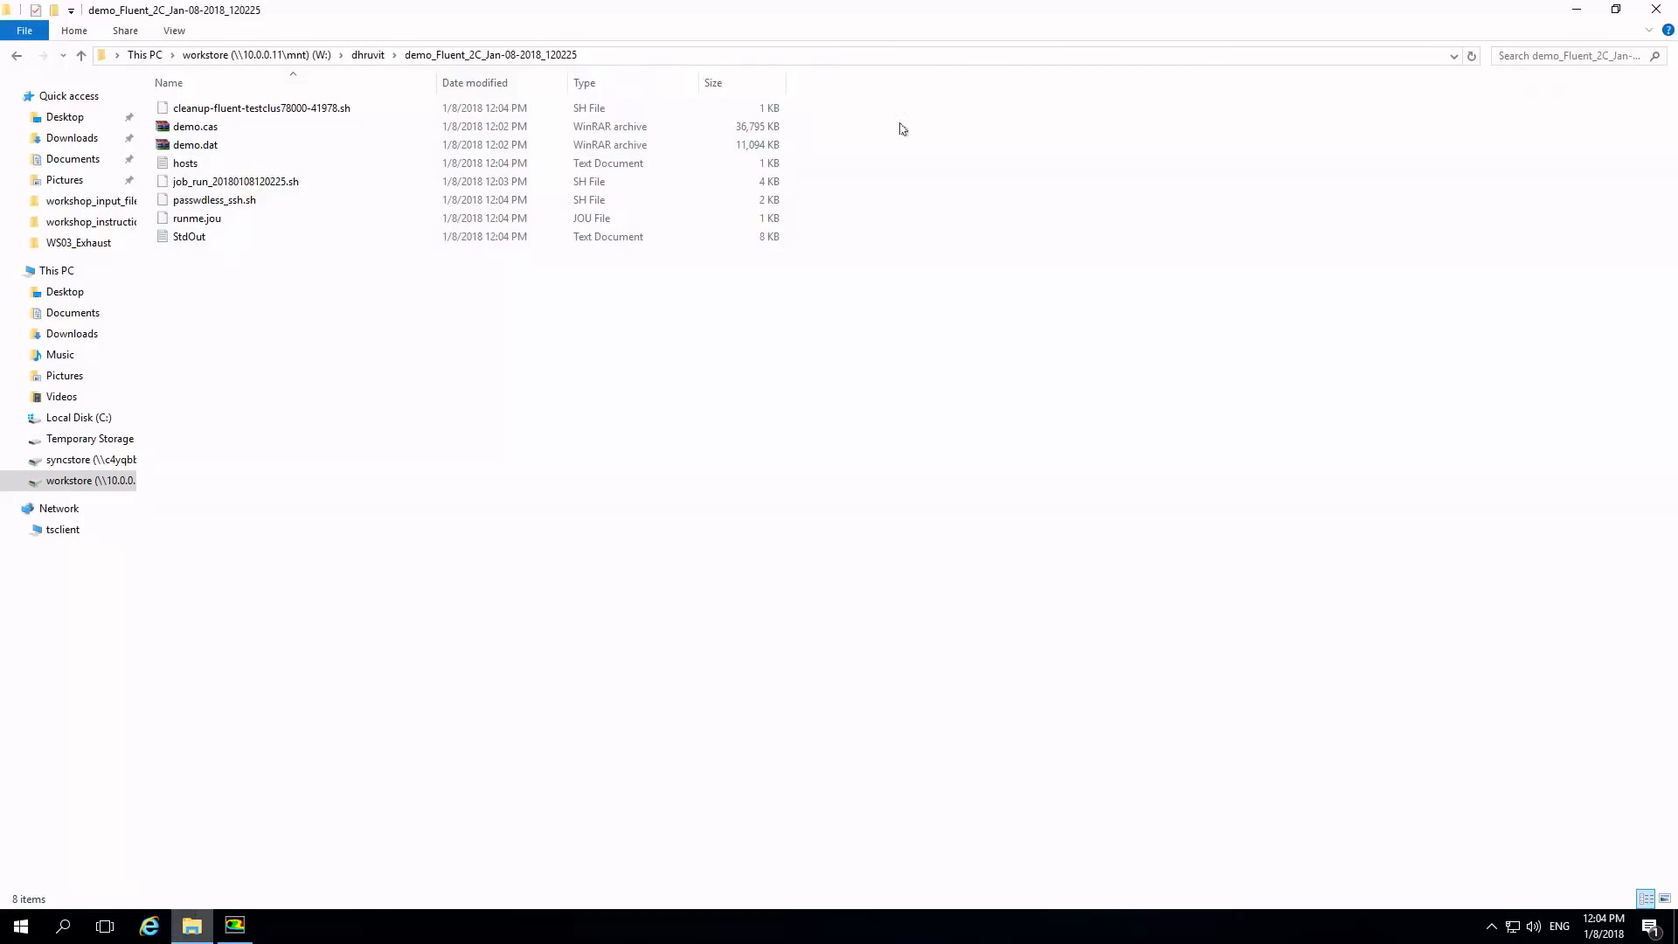
{"action": "mouse_move", "coordinate": [986, 6]}
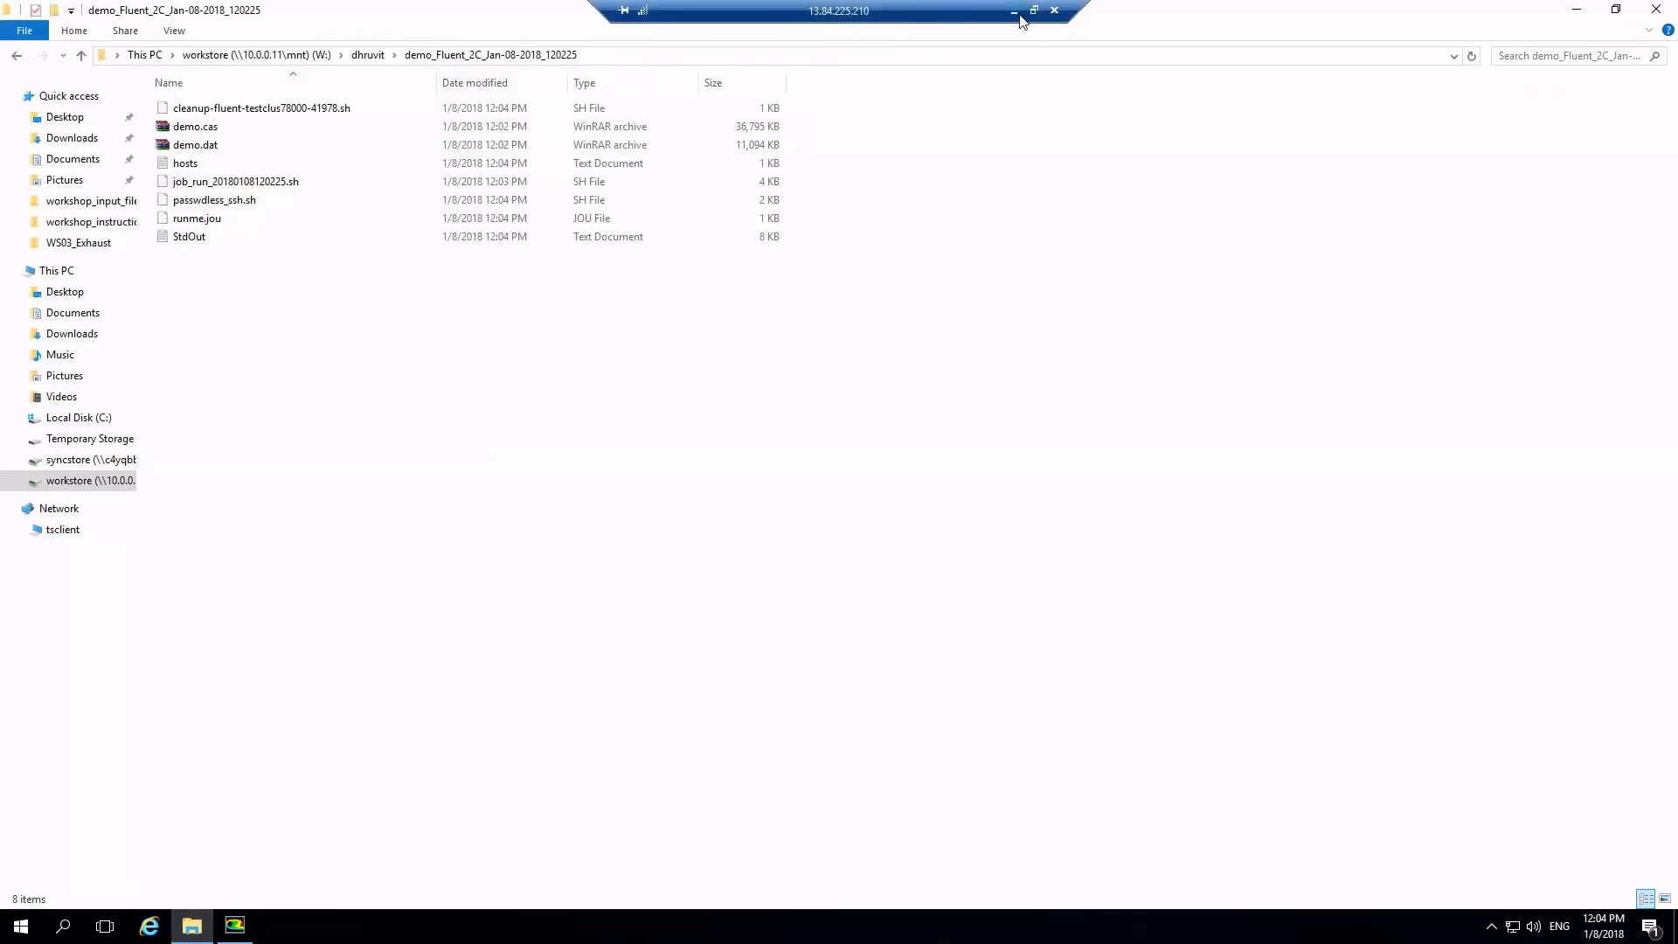
Switch back to the SyncHPC portal, refresh the job's status, and show the running job's output.
{"action": "left_click", "coordinate": [1015, 12]}
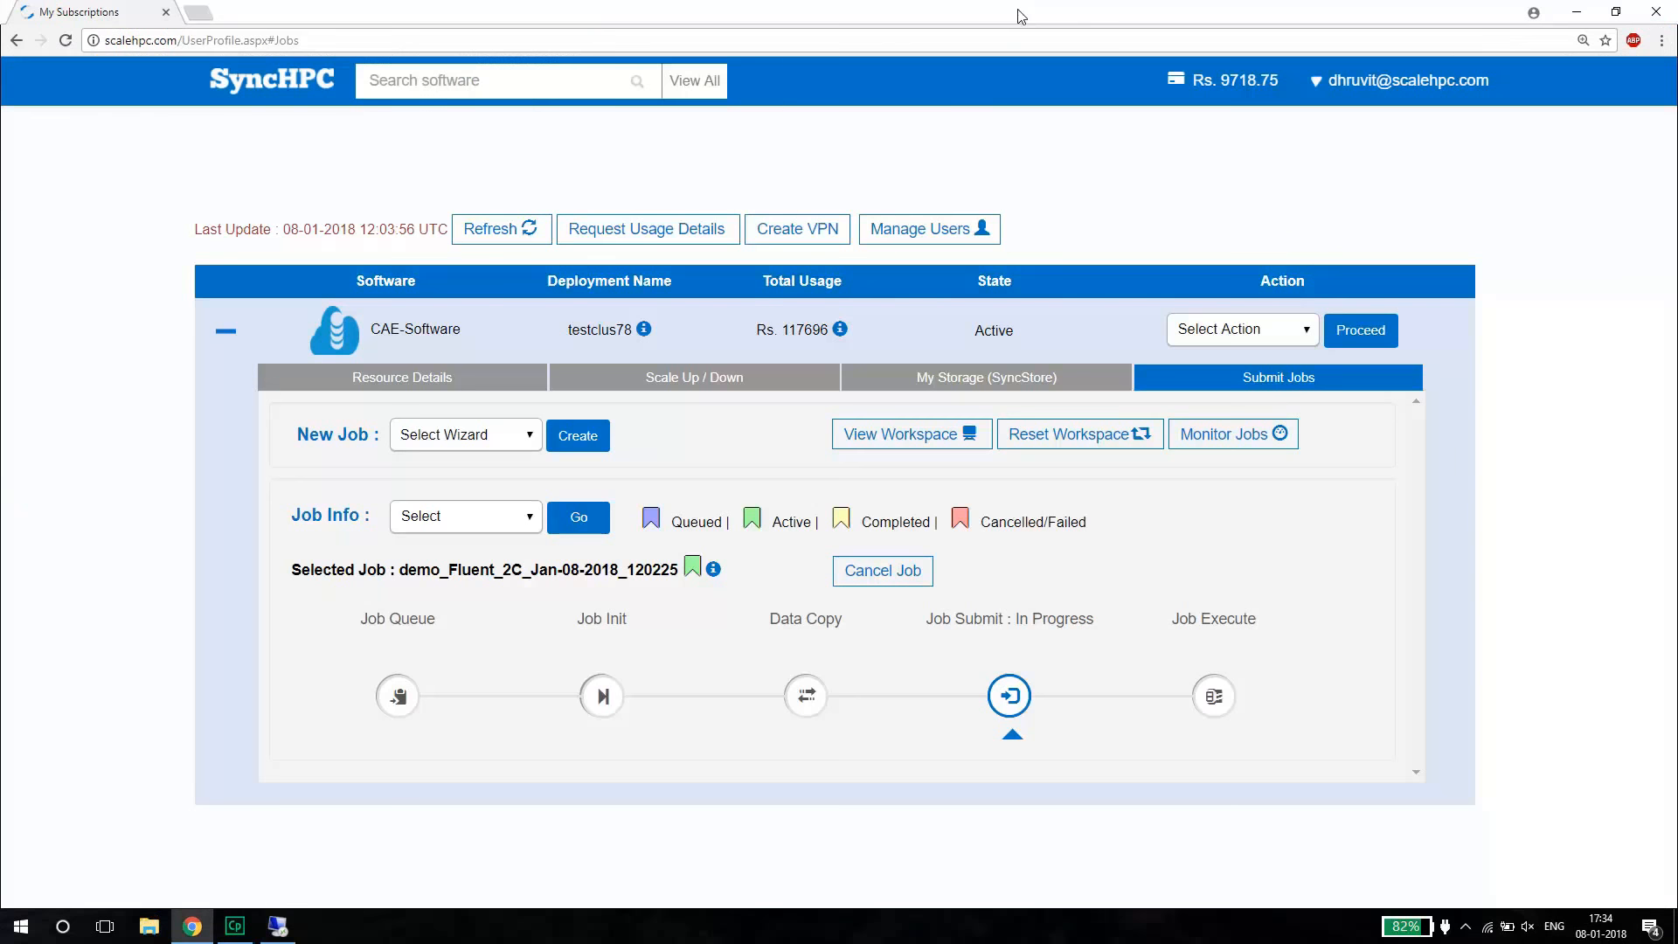
{"action": "left_click", "coordinate": [533, 232]}
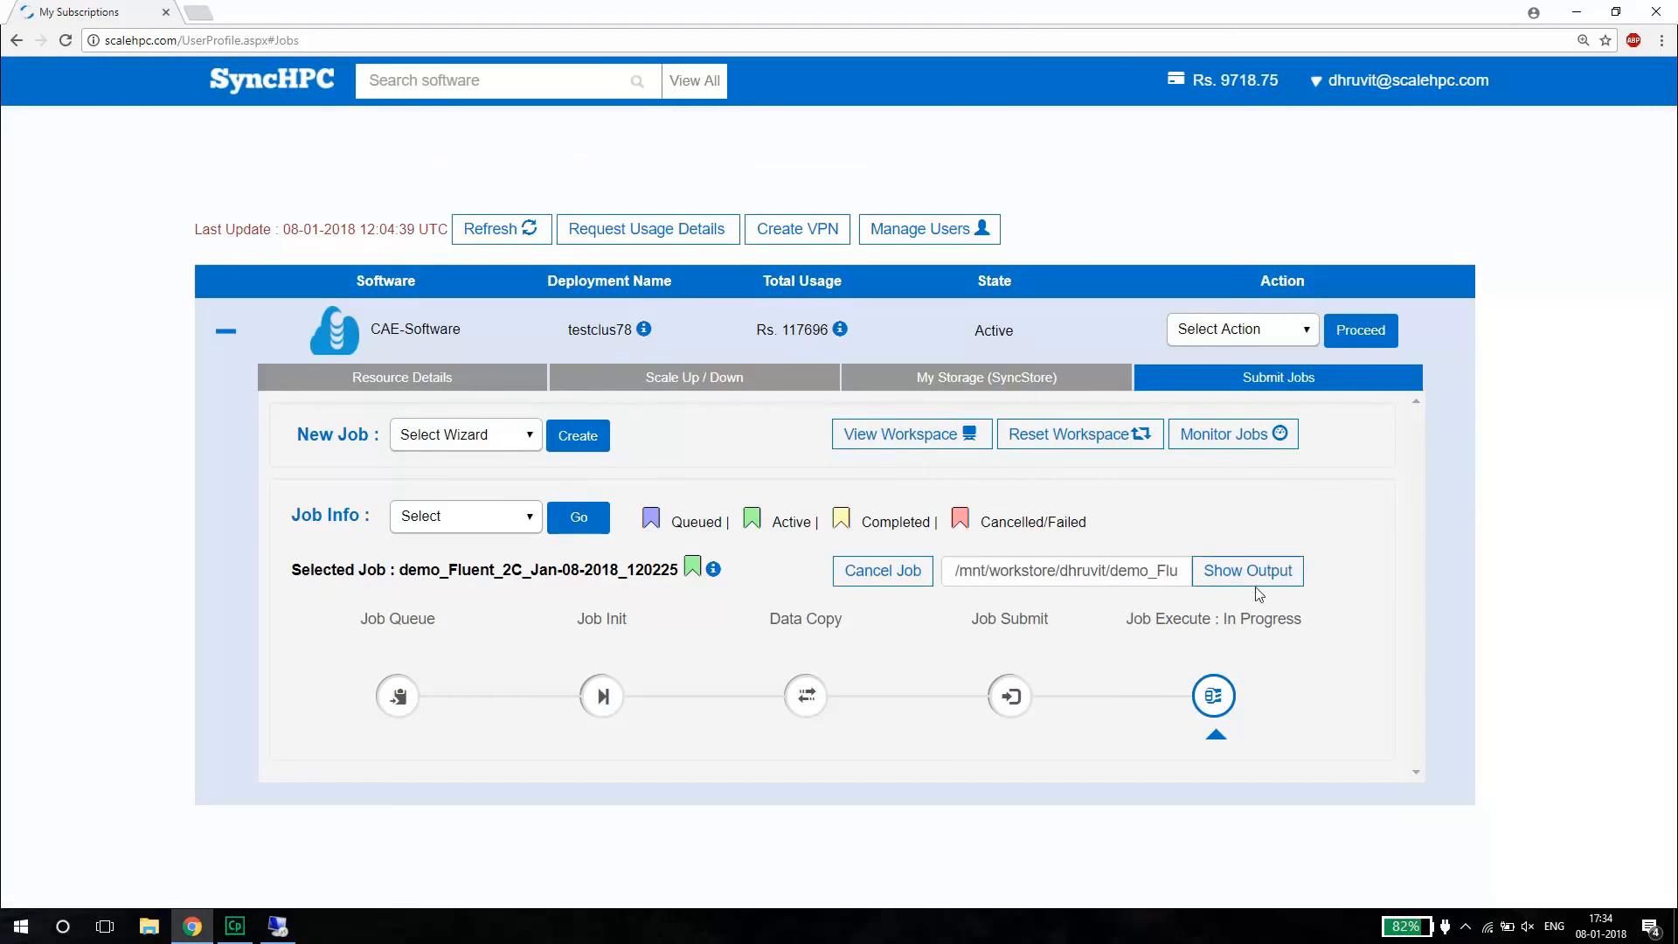
{"action": "left_click", "coordinate": [1228, 574]}
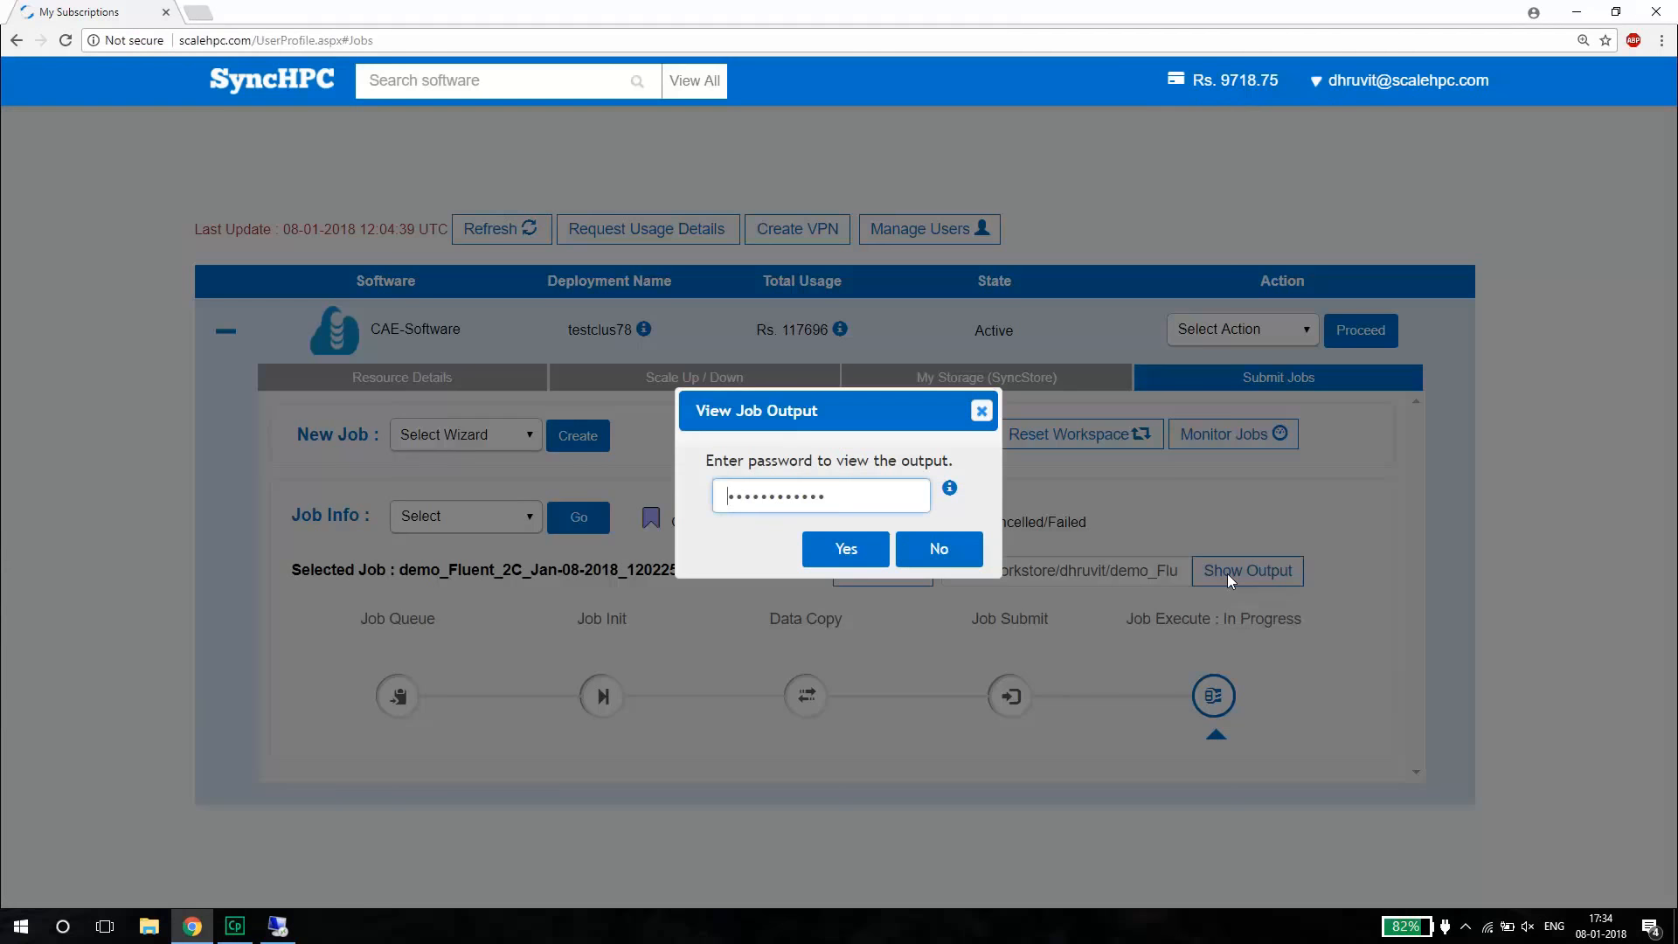
{"action": "left_click", "coordinate": [835, 558]}
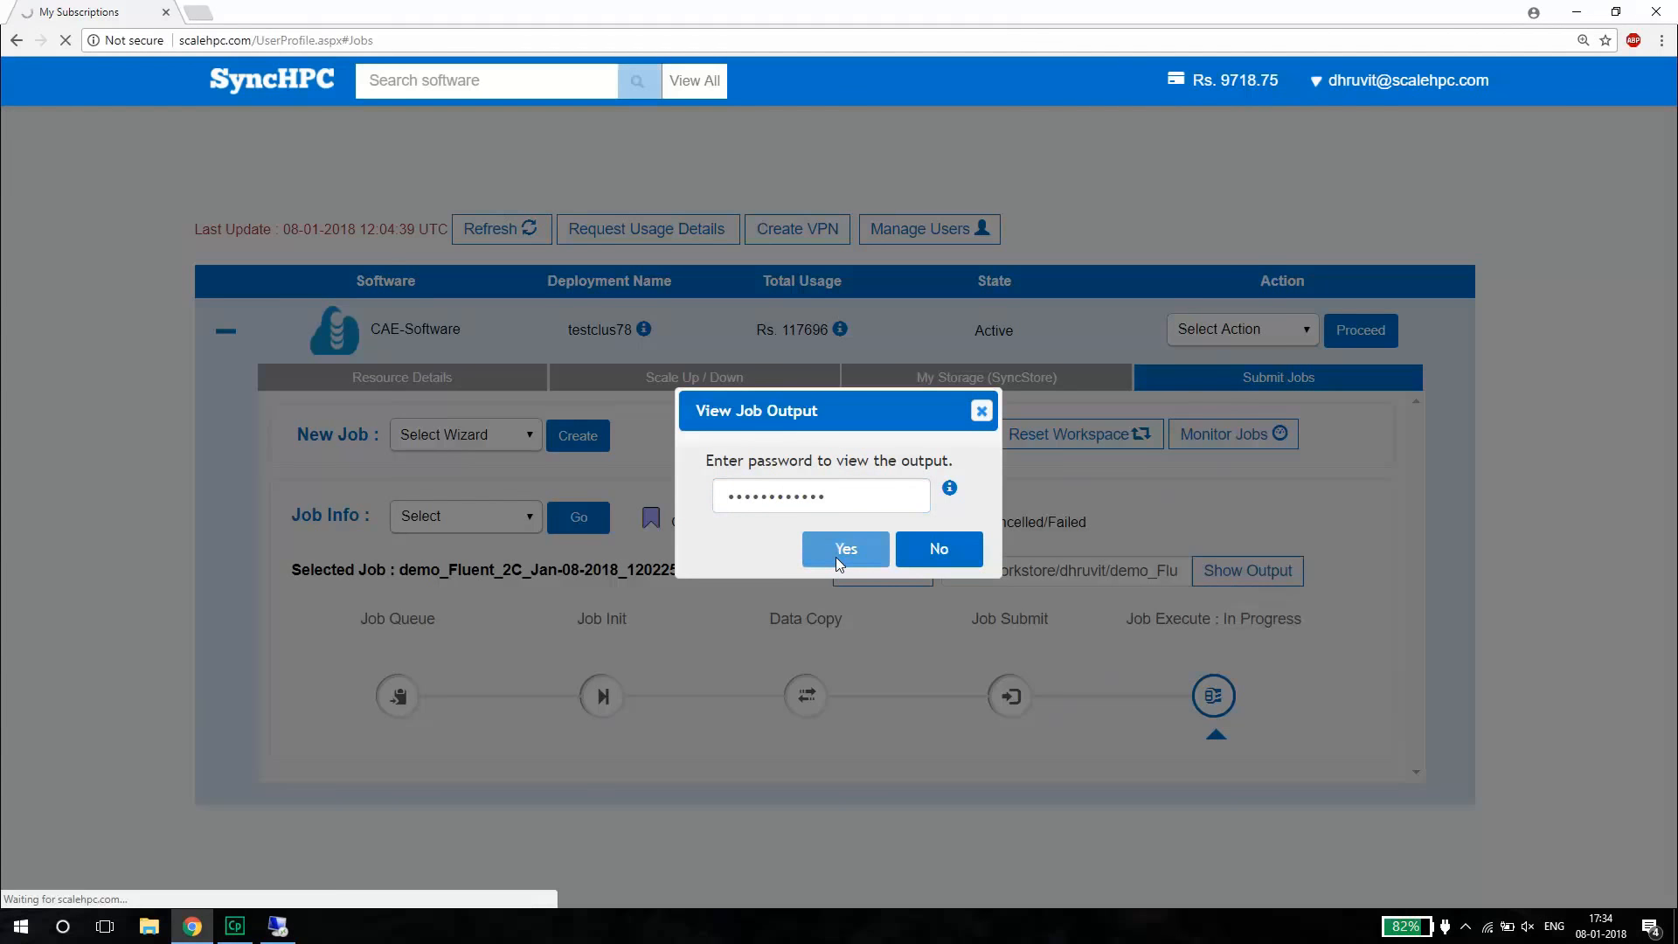
Examine the case-reading messages and iteration residuals in the job output, and close the output window.
{"action": "scroll", "coordinate": [811, 521], "scroll_direction": "down", "scroll_amount": 4}
{"action": "scroll", "coordinate": [813, 528], "scroll_direction": "down", "scroll_amount": 15}
{"action": "scroll", "coordinate": [812, 530], "scroll_direction": "down", "scroll_amount": 10}
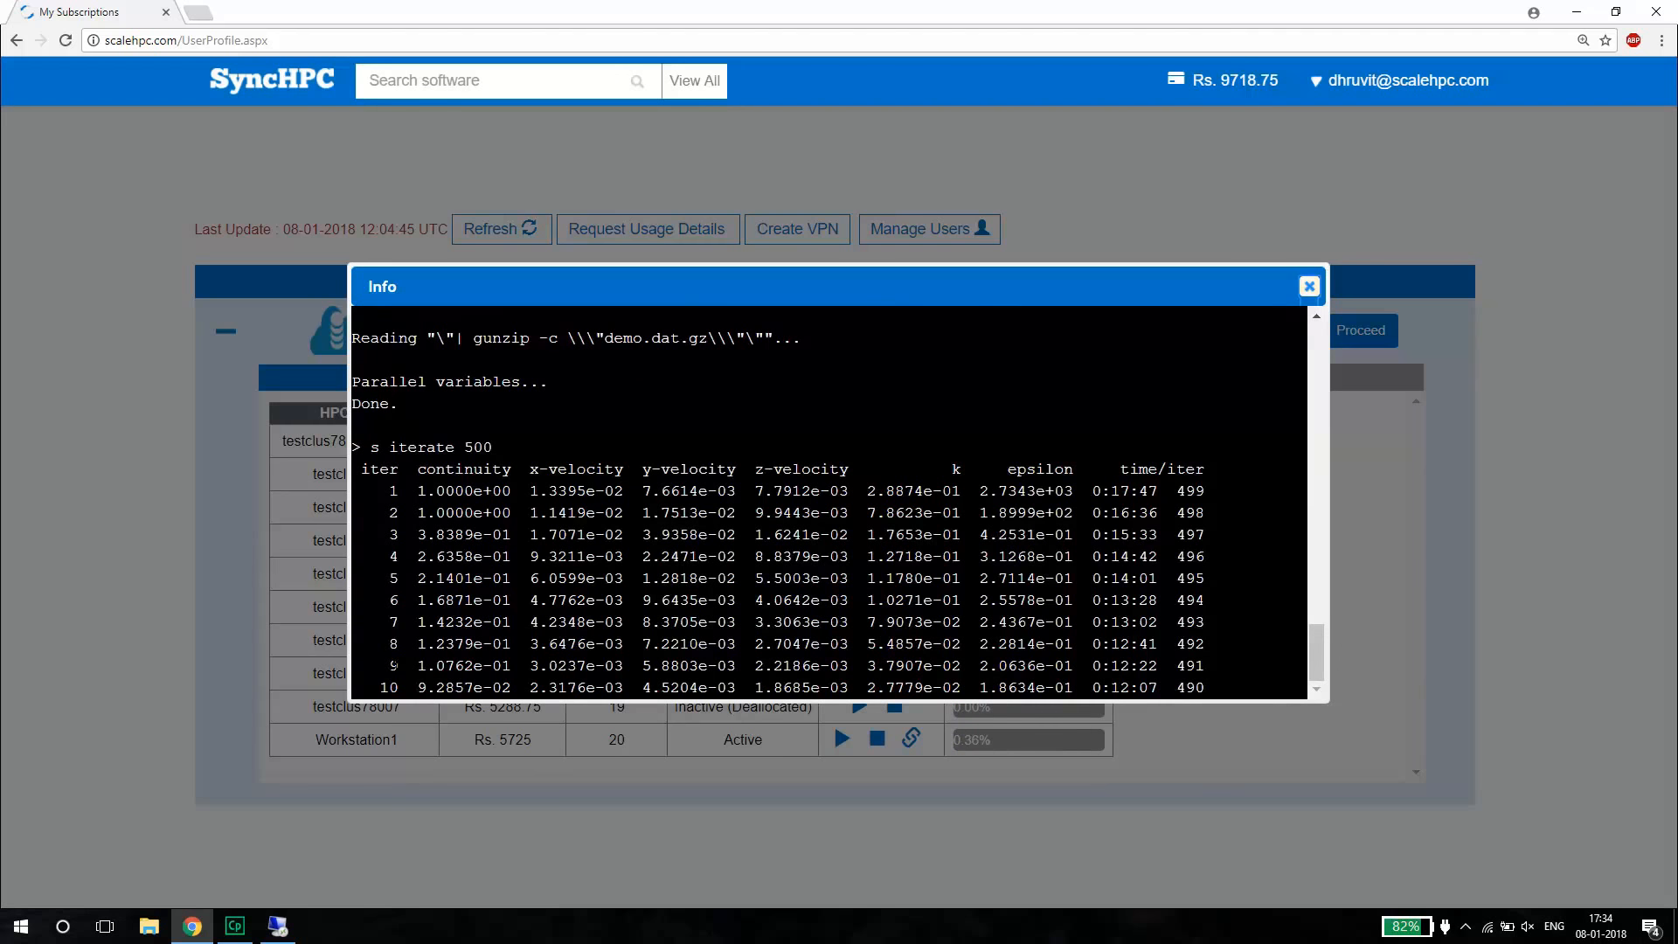
{"action": "scroll", "coordinate": [828, 498], "scroll_direction": "up", "scroll_amount": 20}
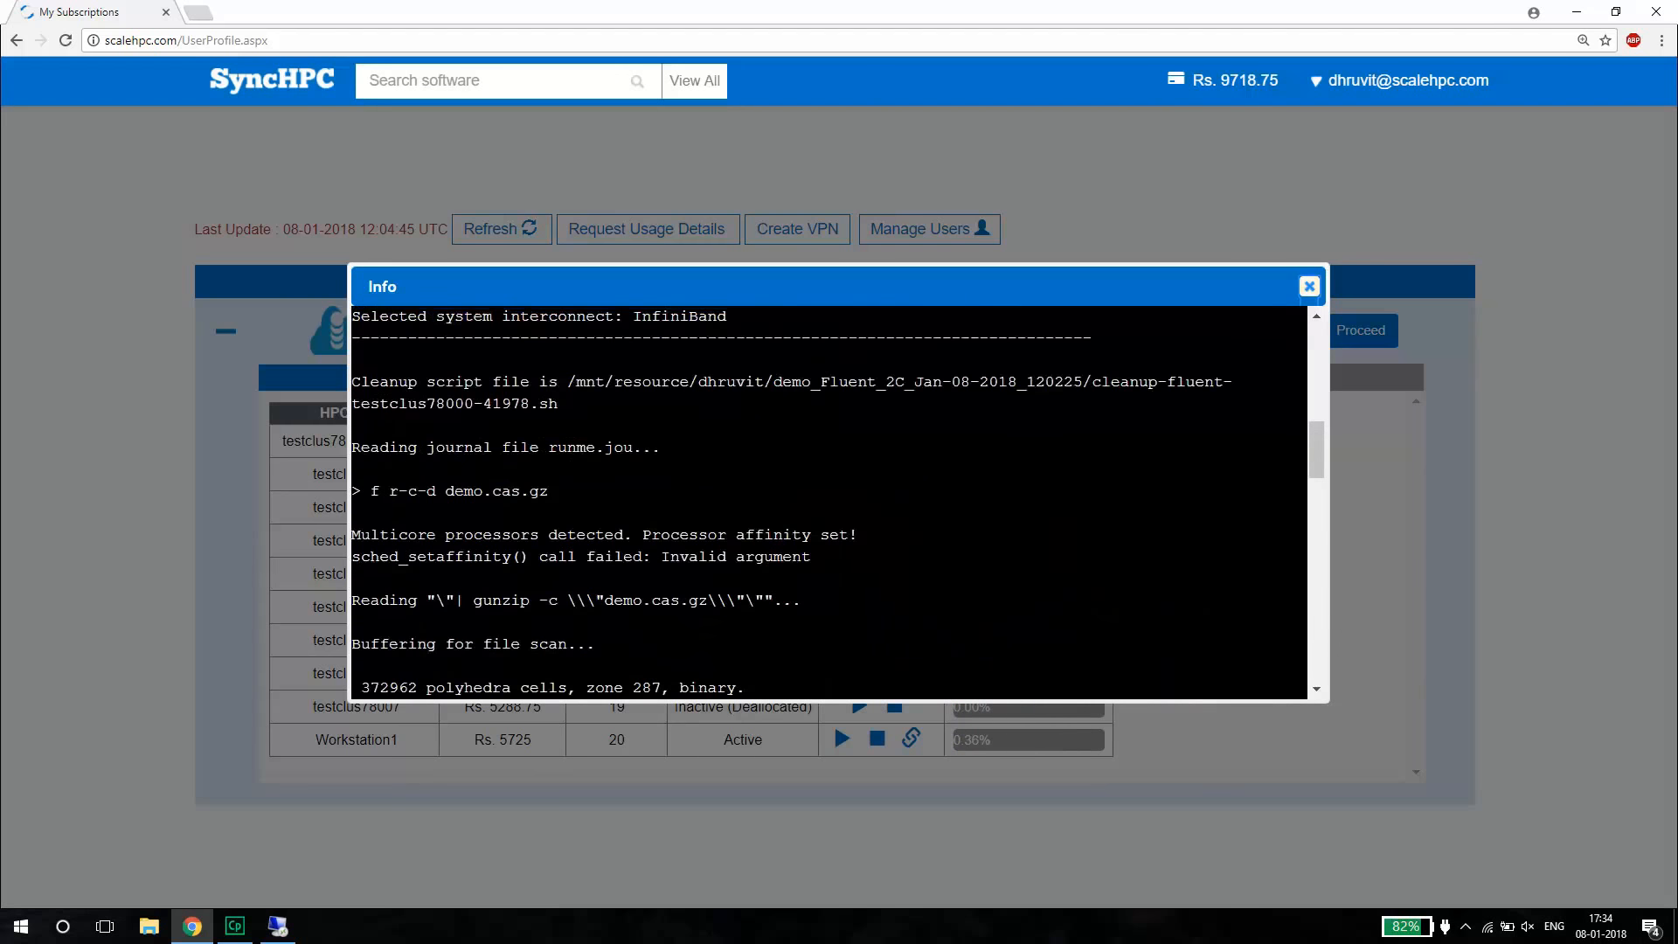
{"action": "scroll", "coordinate": [463, 606], "scroll_direction": "down", "scroll_amount": 20}
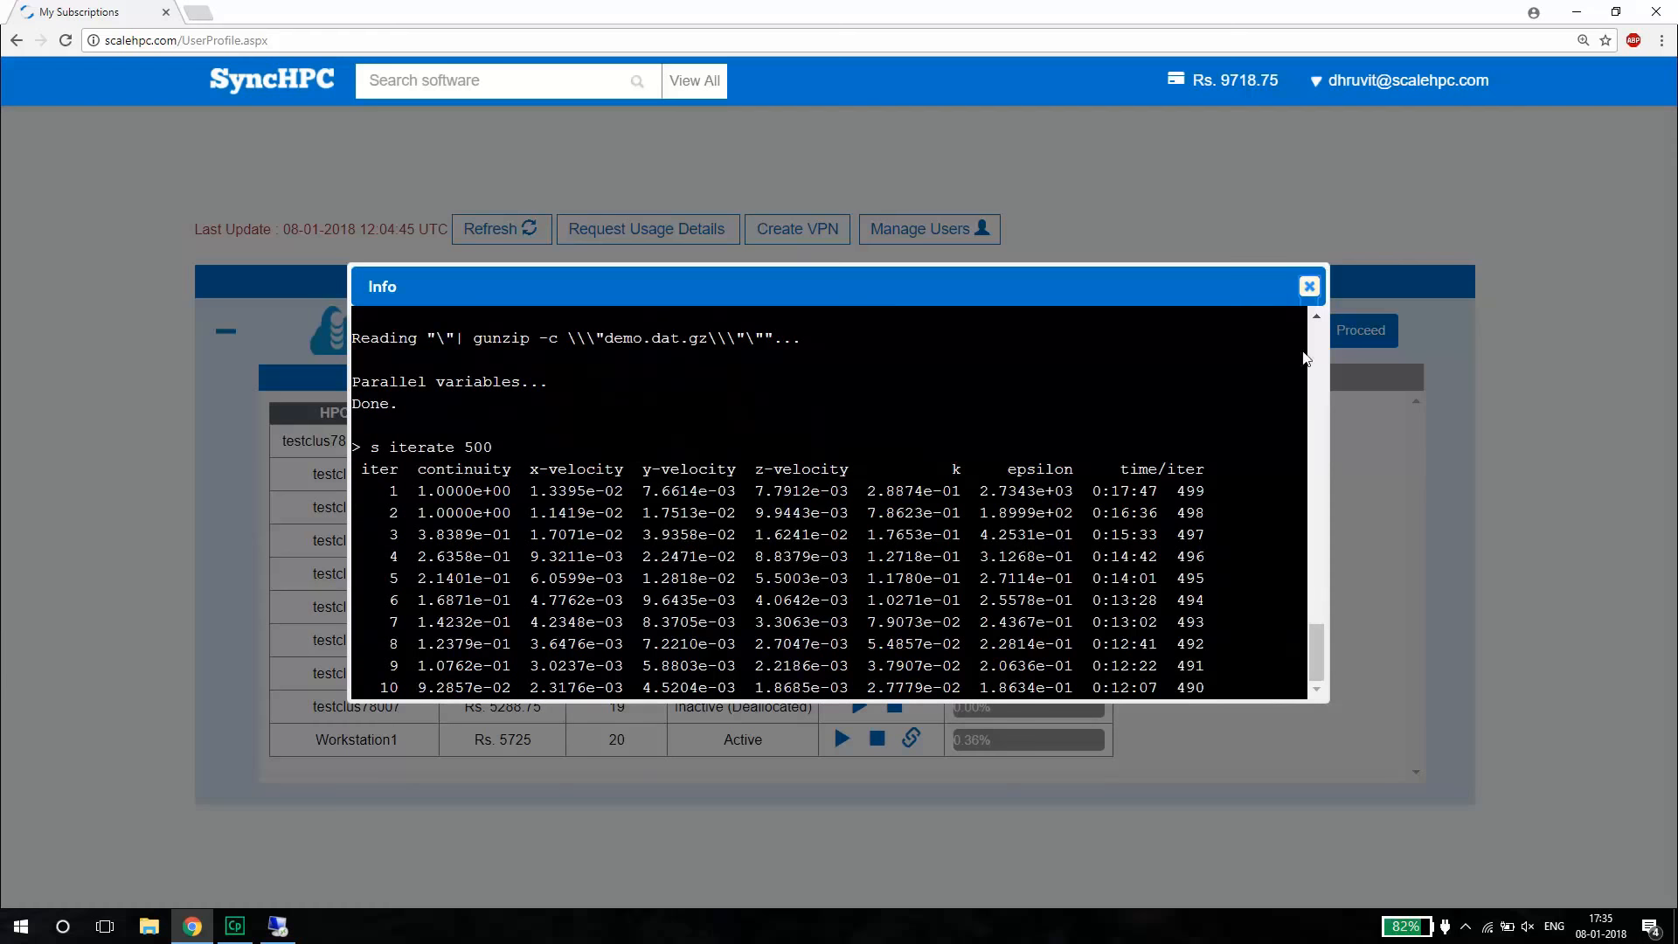
{"action": "left_click", "coordinate": [1311, 288]}
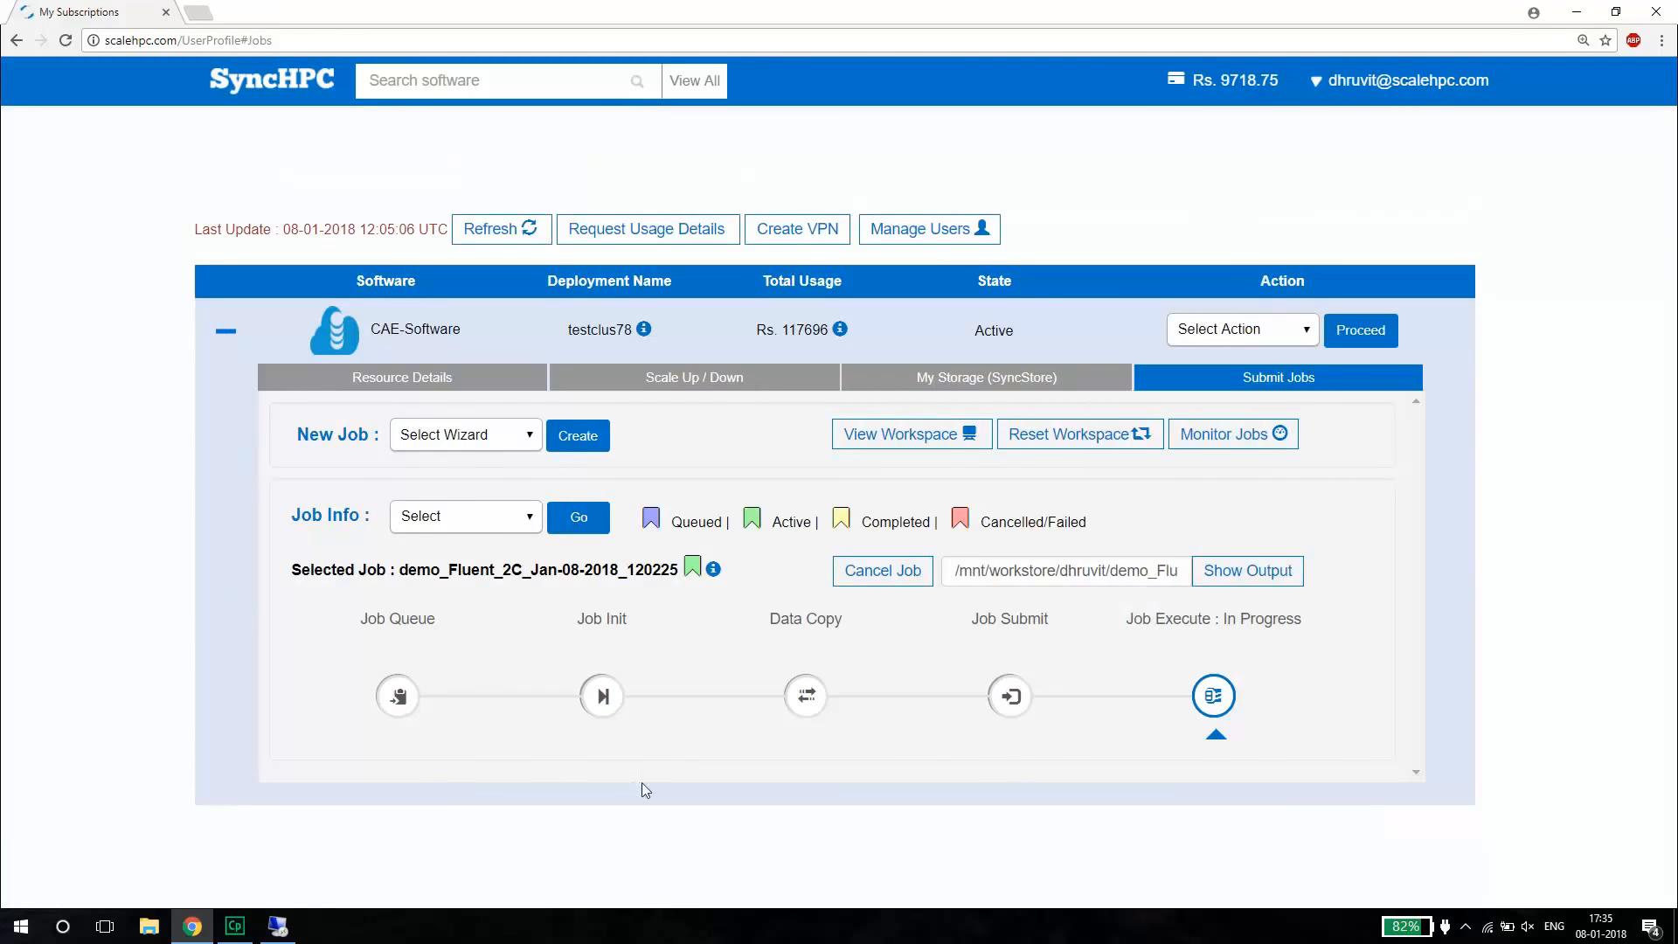
Switch to the remote workstation showing the job folder.
{"action": "left_click", "coordinate": [287, 935]}
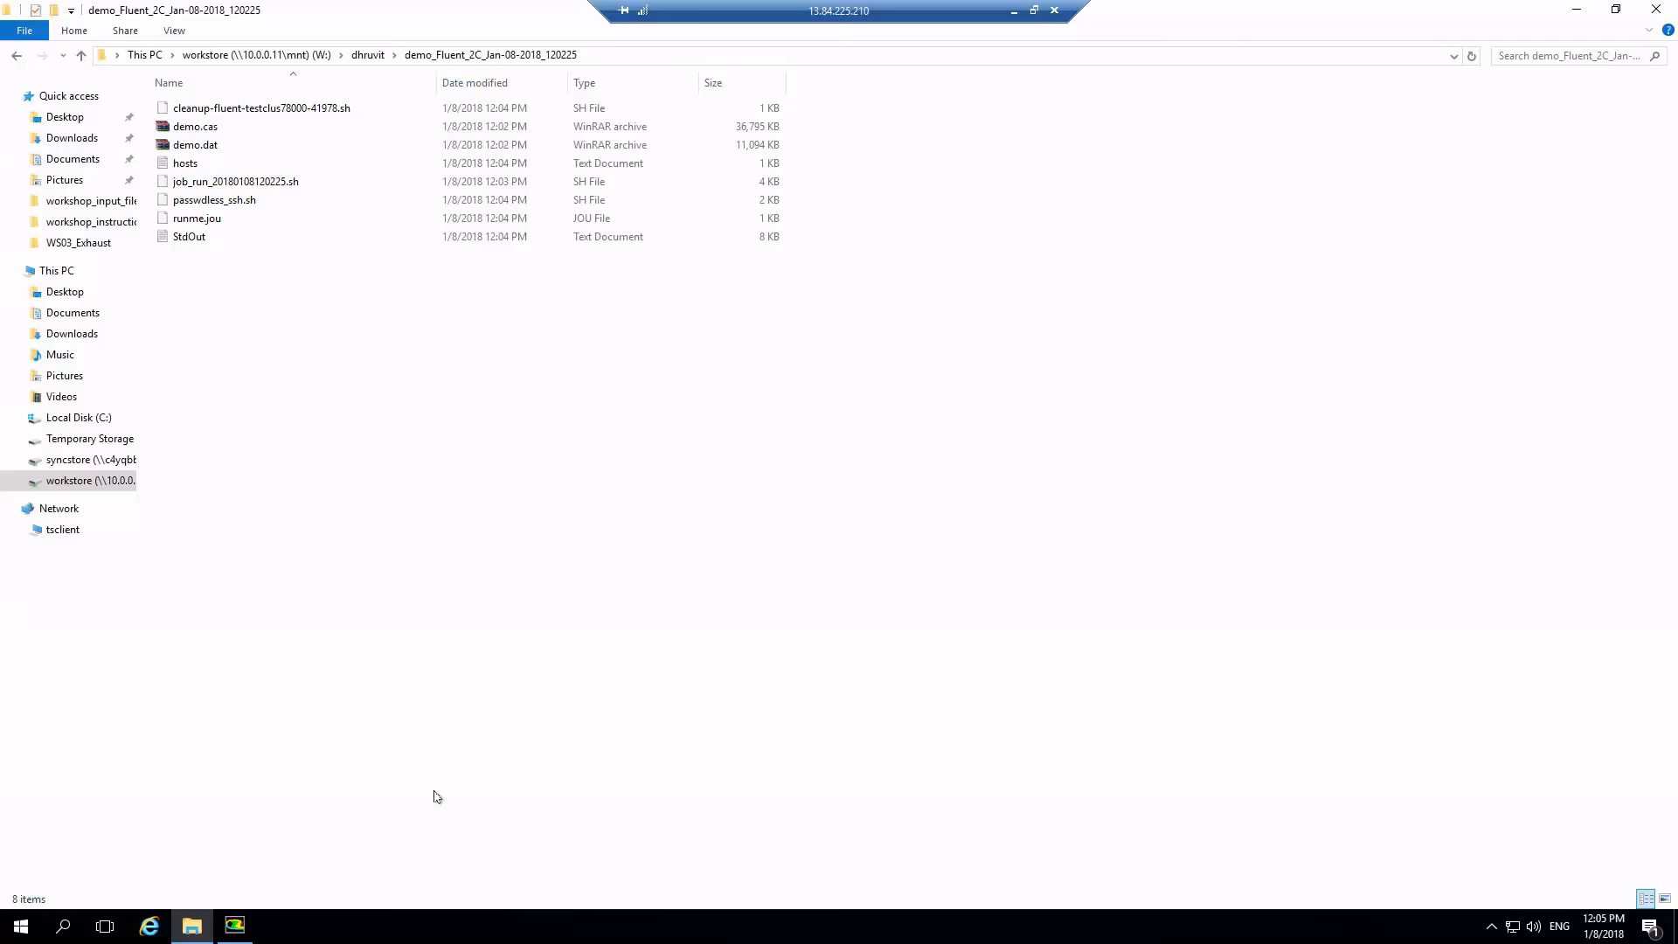